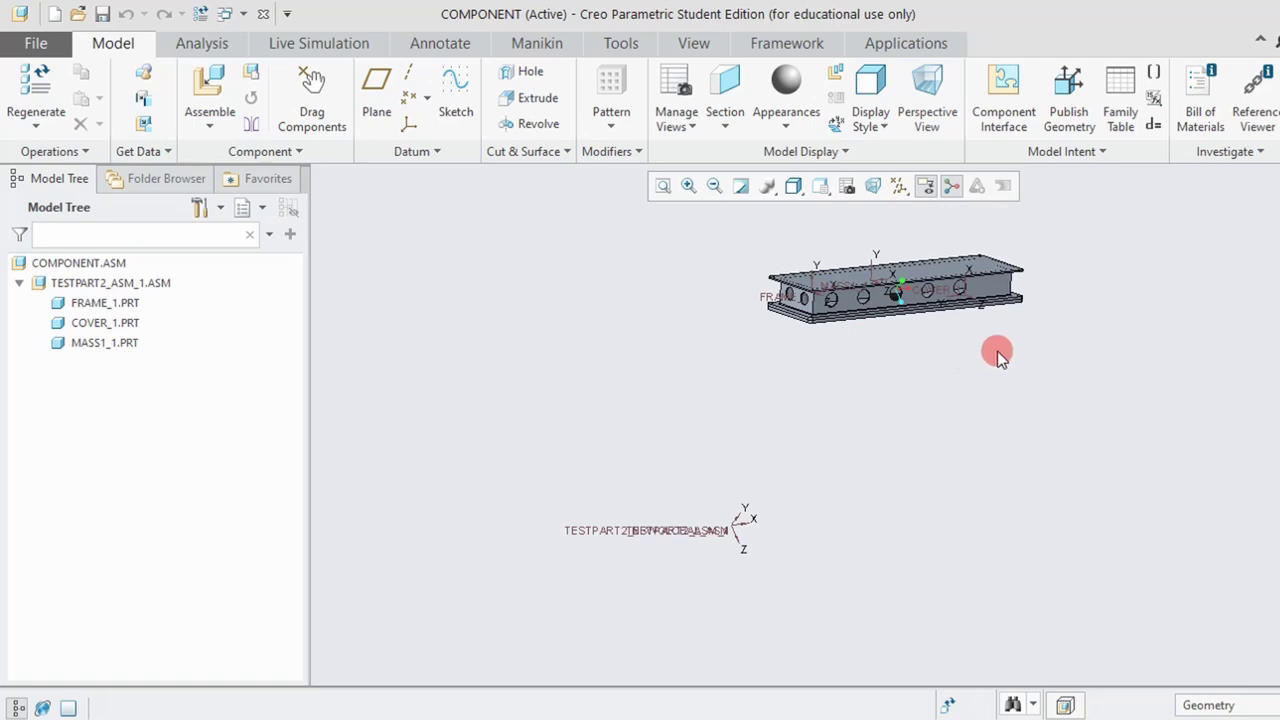
Step: Orbit the assembly and identify its FRAME_1, COVER_1 and MASS1_1 parts
{"action": "scroll", "coordinate": [975, 325], "scroll_direction": "up", "scroll_amount": 3}
{"action": "scroll", "coordinate": [823, 471], "scroll_direction": "up", "scroll_amount": 3}
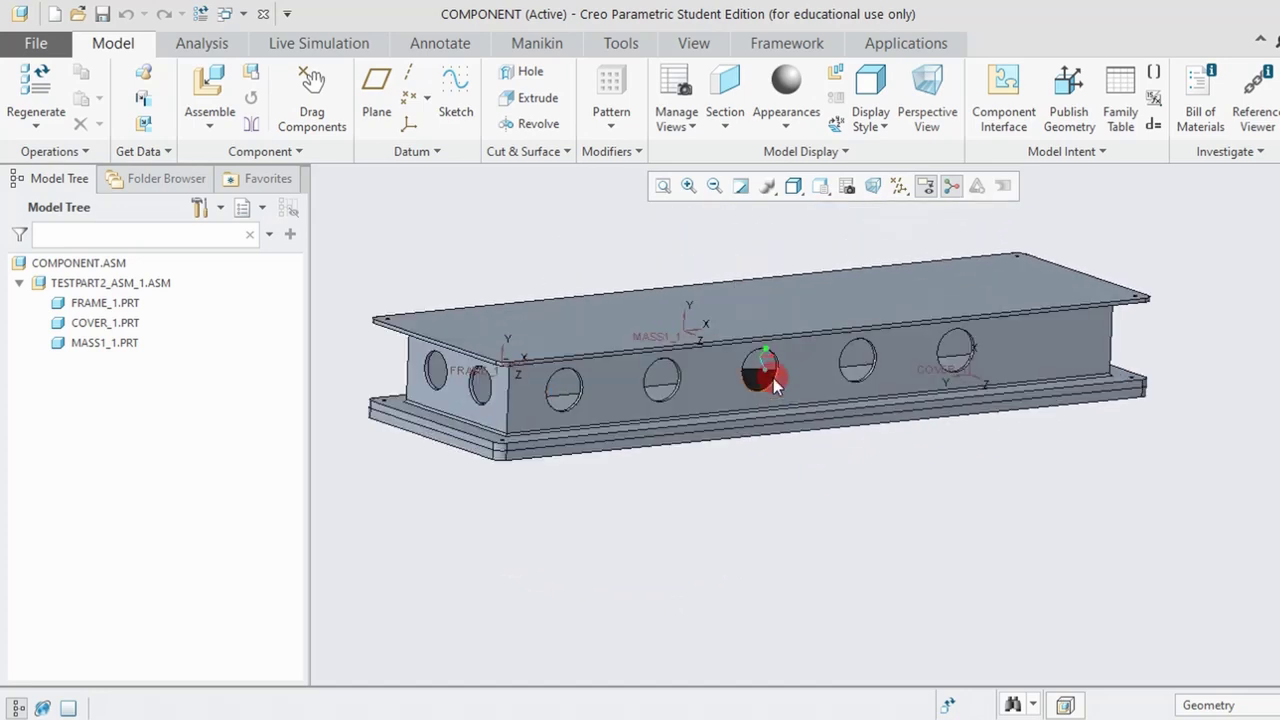
{"action": "middle_click_drag", "start_coordinate": [766, 371], "coordinate": [816, 350]}
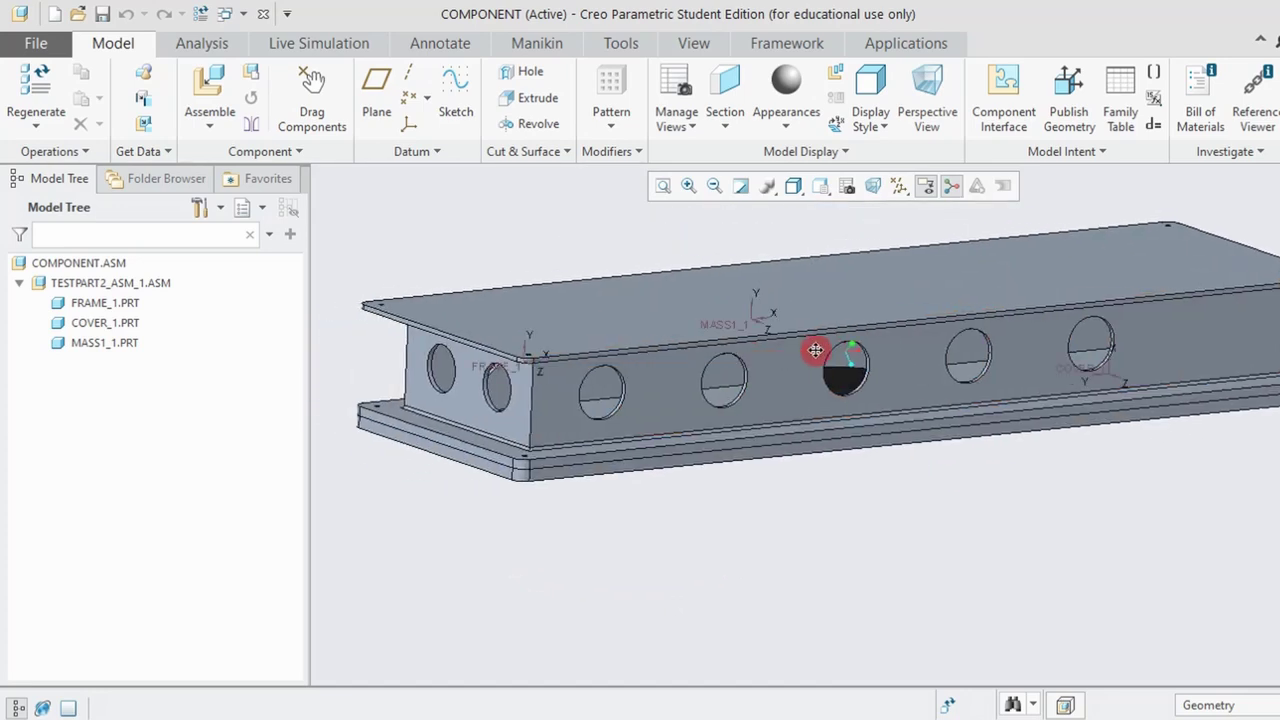
{"action": "left_click", "coordinate": [78, 302]}
{"action": "left_click", "coordinate": [82, 323]}
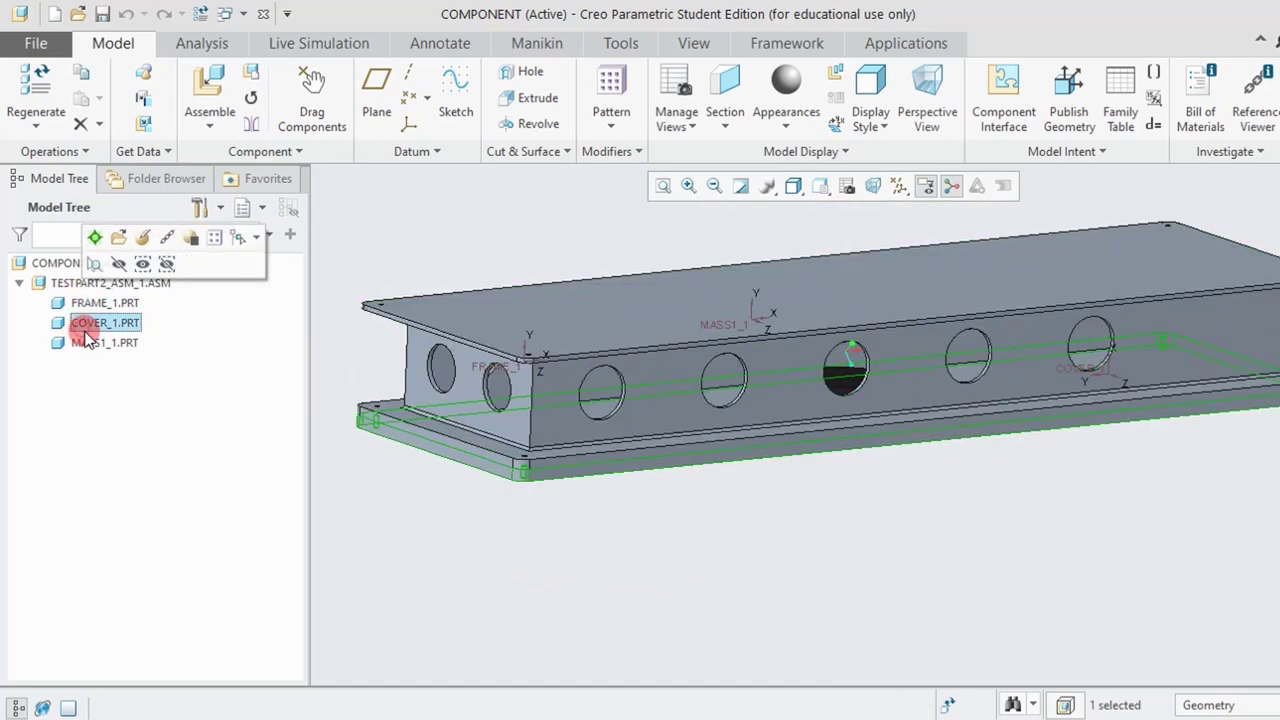
{"action": "left_click", "coordinate": [90, 342]}
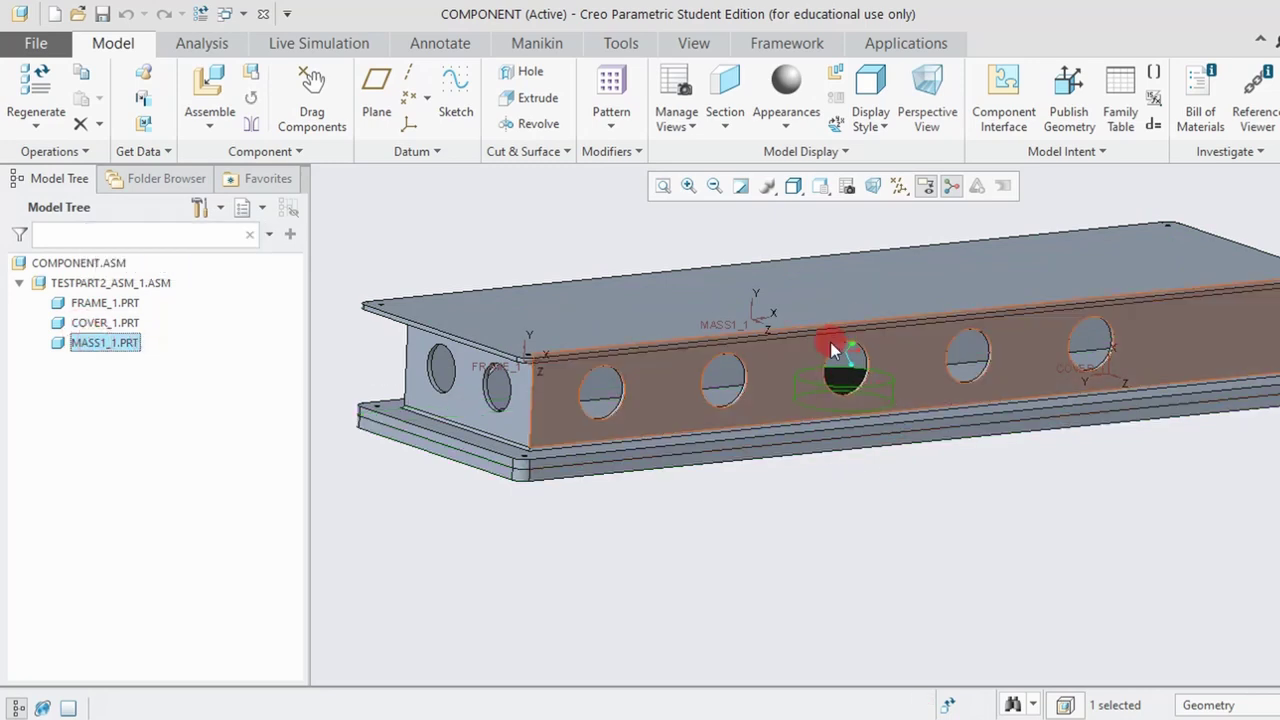
Step: Orbit the beam to inspect it, then restore the standard view and clear the selection
{"action": "scroll", "coordinate": [836, 350], "scroll_direction": "down", "scroll_amount": 5}
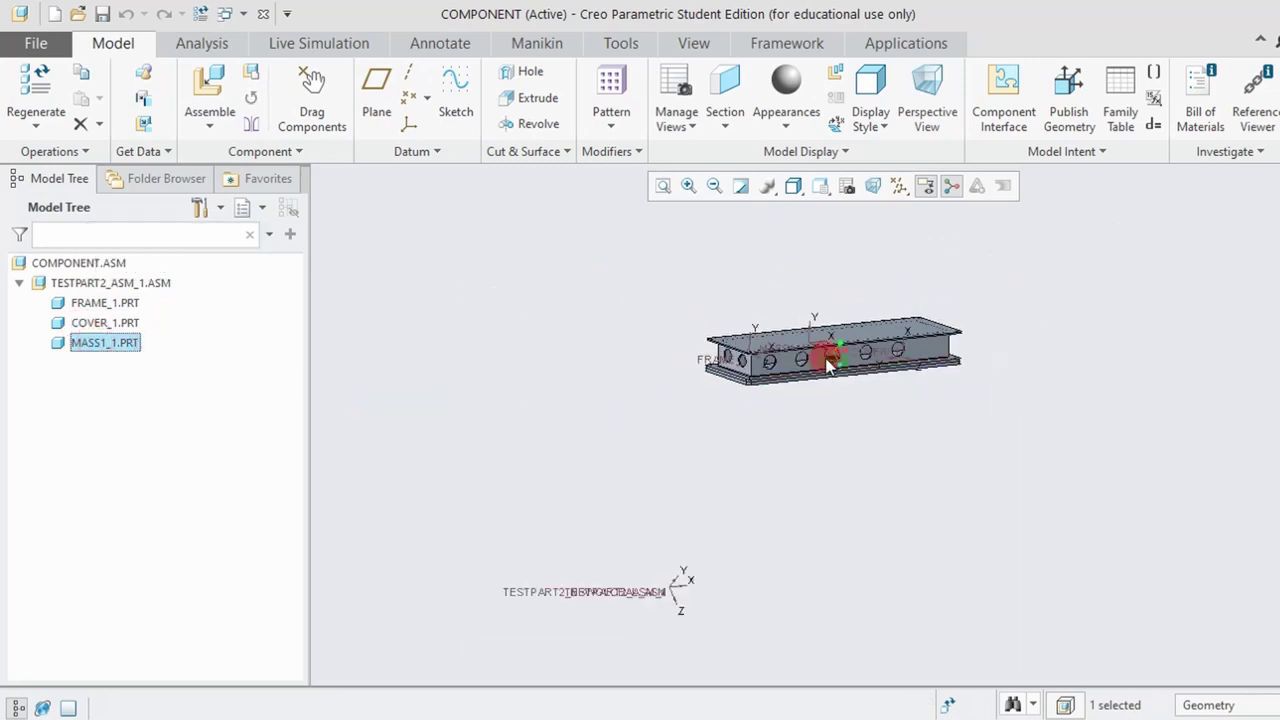
{"action": "middle_click_drag", "start_coordinate": [695, 497], "coordinate": [632, 510]}
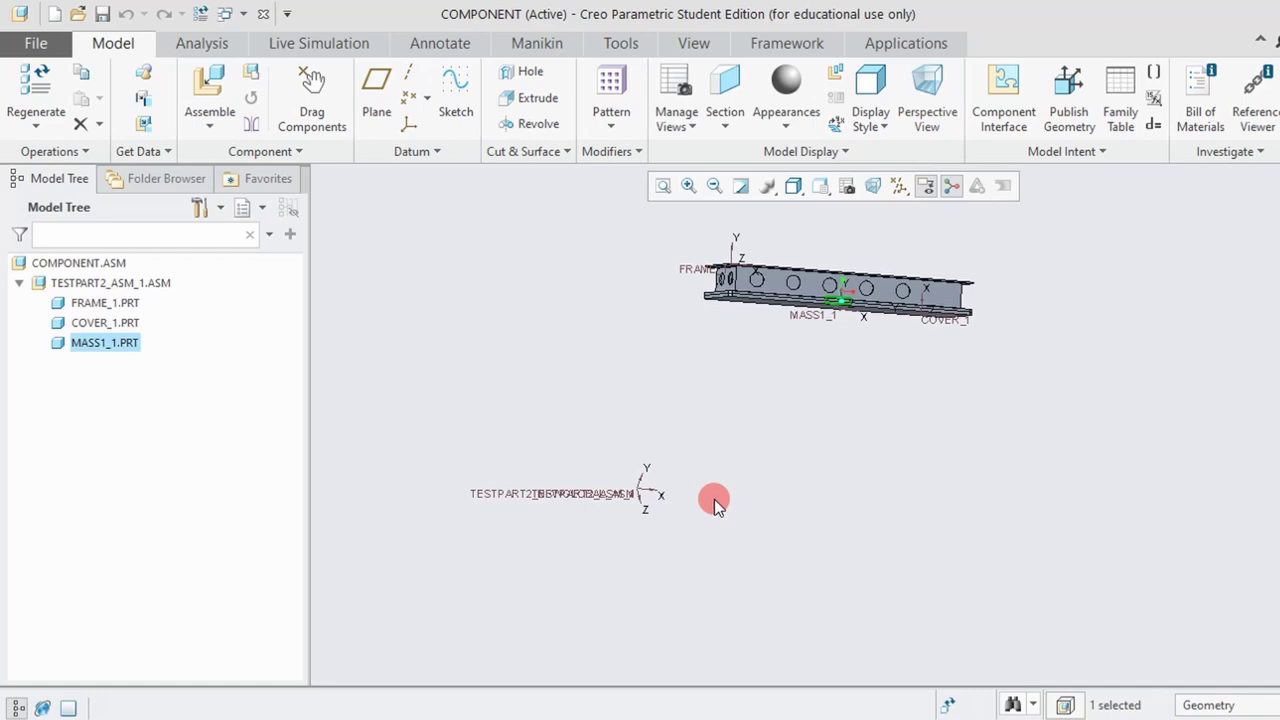
{"action": "middle_click_drag", "start_coordinate": [754, 343], "coordinate": [796, 318]}
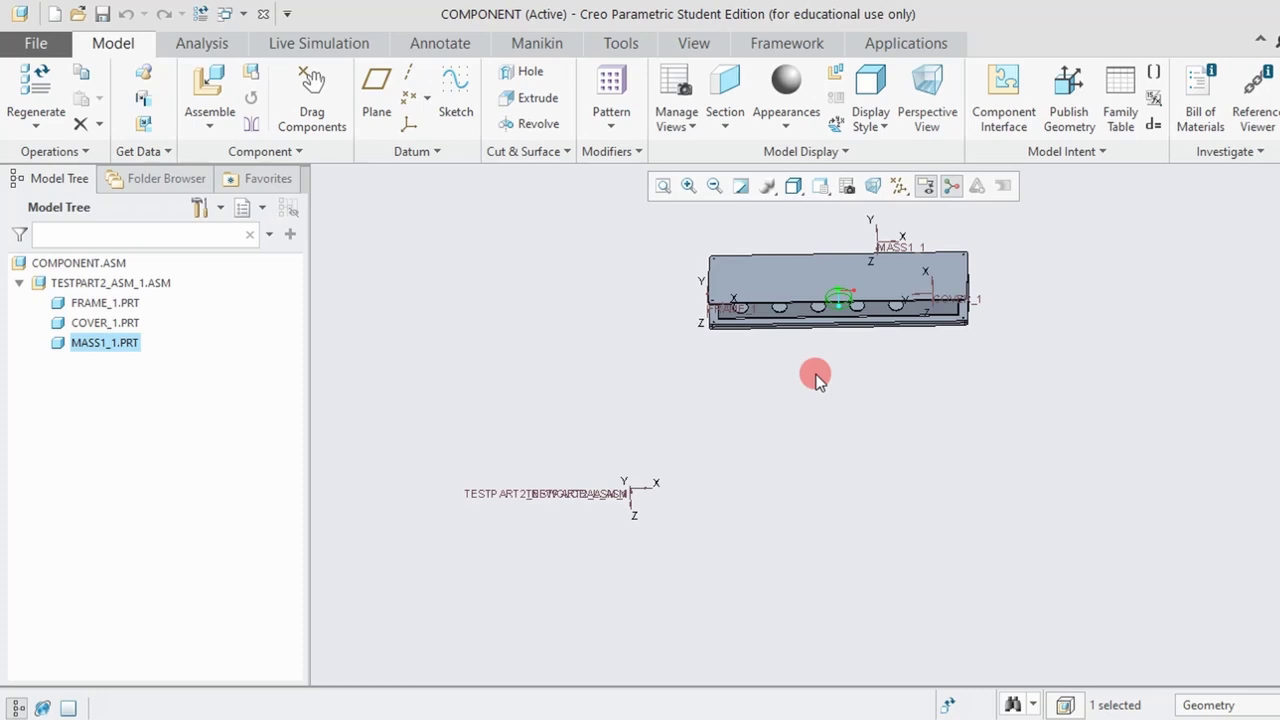
{"action": "scroll", "coordinate": [766, 320], "scroll_direction": "down", "scroll_amount": 4}
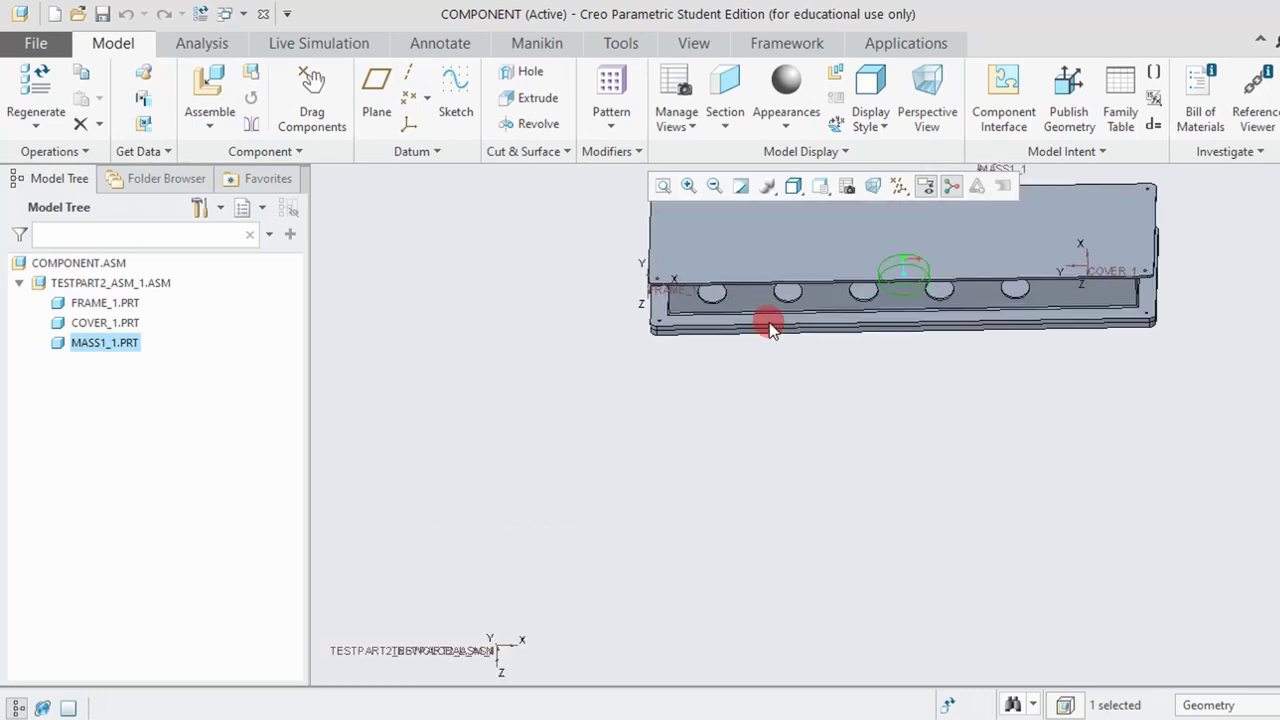
{"action": "middle_click_drag", "start_coordinate": [766, 323], "coordinate": [806, 453]}
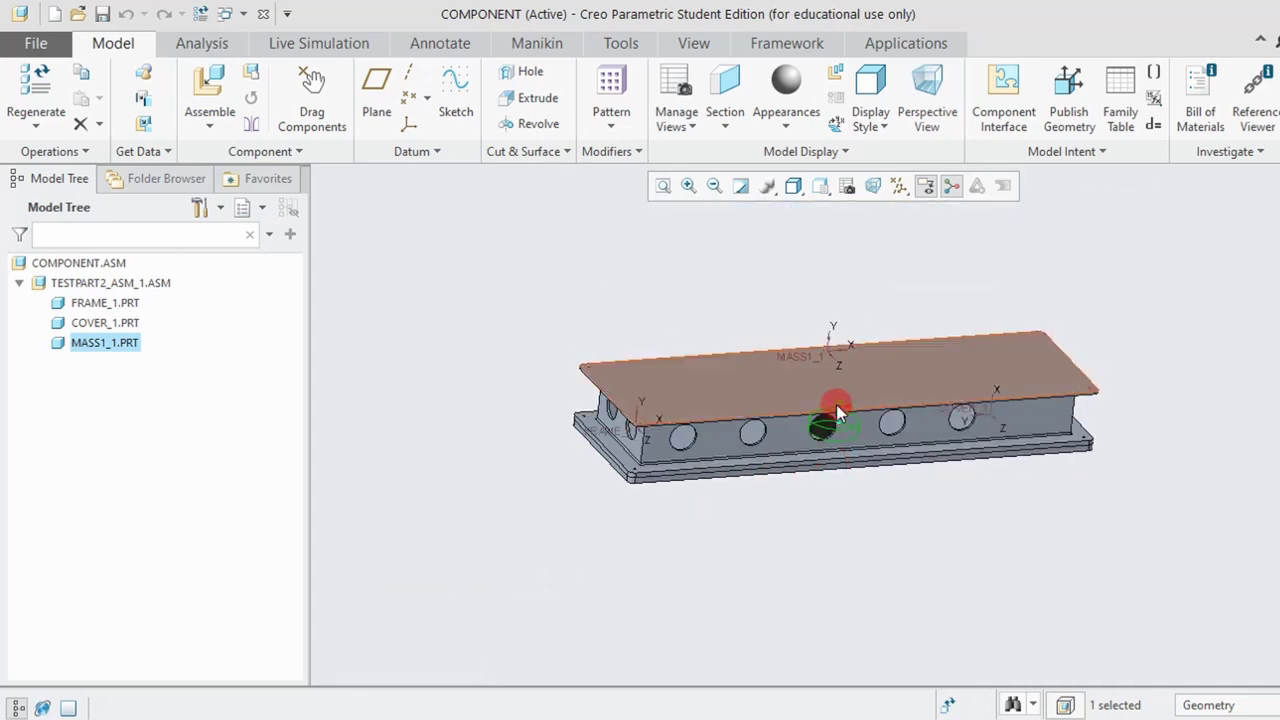
{"action": "key", "text": "ctrl+d"}
{"action": "left_click", "coordinate": [652, 276]}
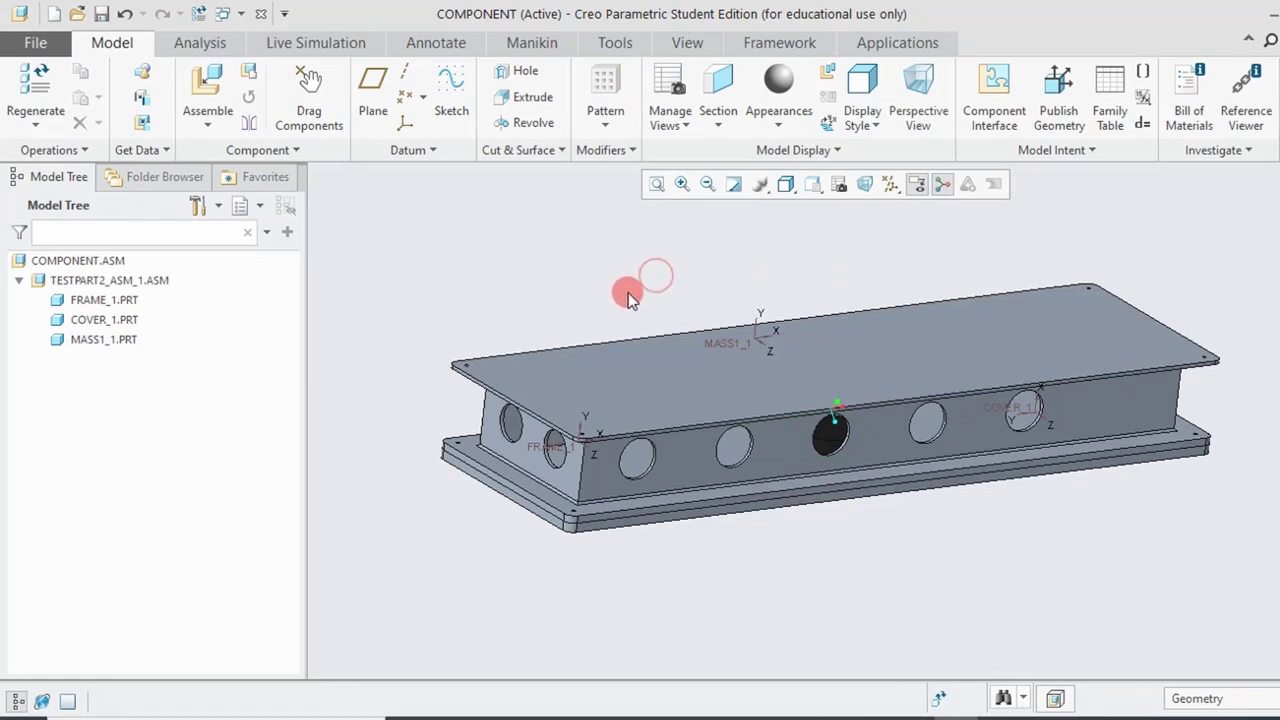
Step: Save a copy of the assembly as a STEP (*.stp) file in My Documents\Abaqus
{"action": "left_click", "coordinate": [38, 42]}
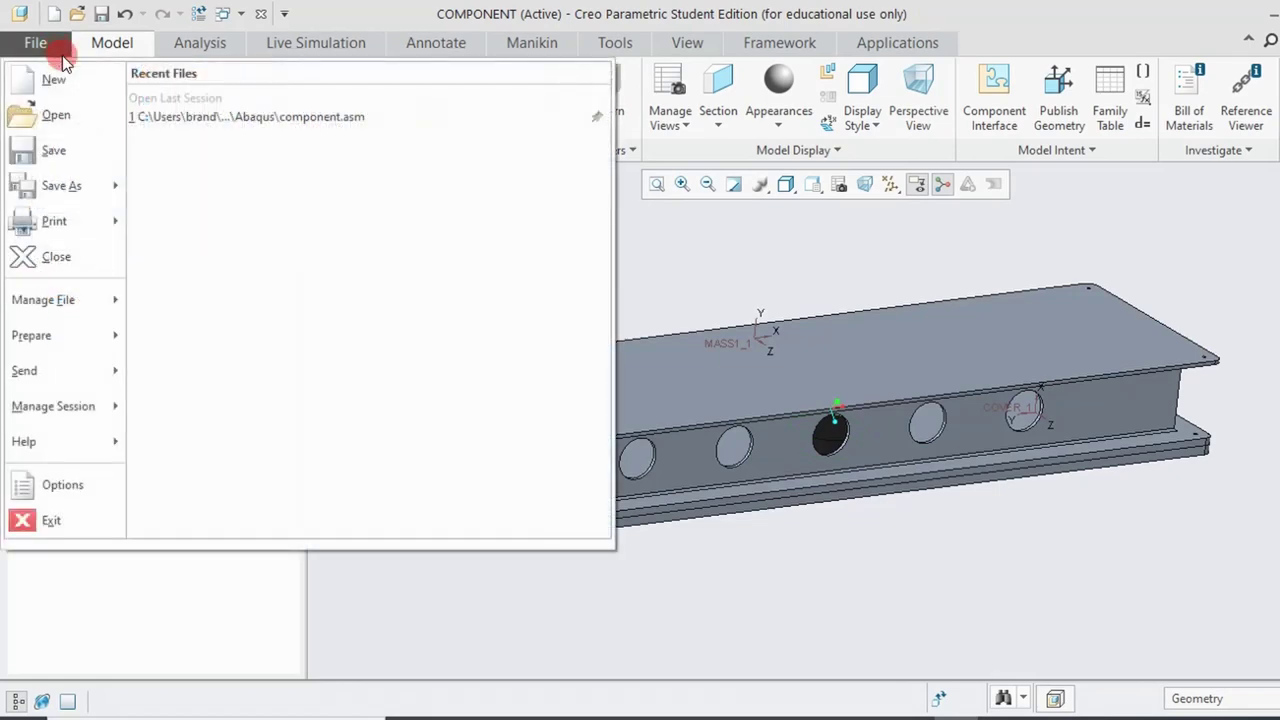
{"action": "mouse_move", "coordinate": [75, 186]}
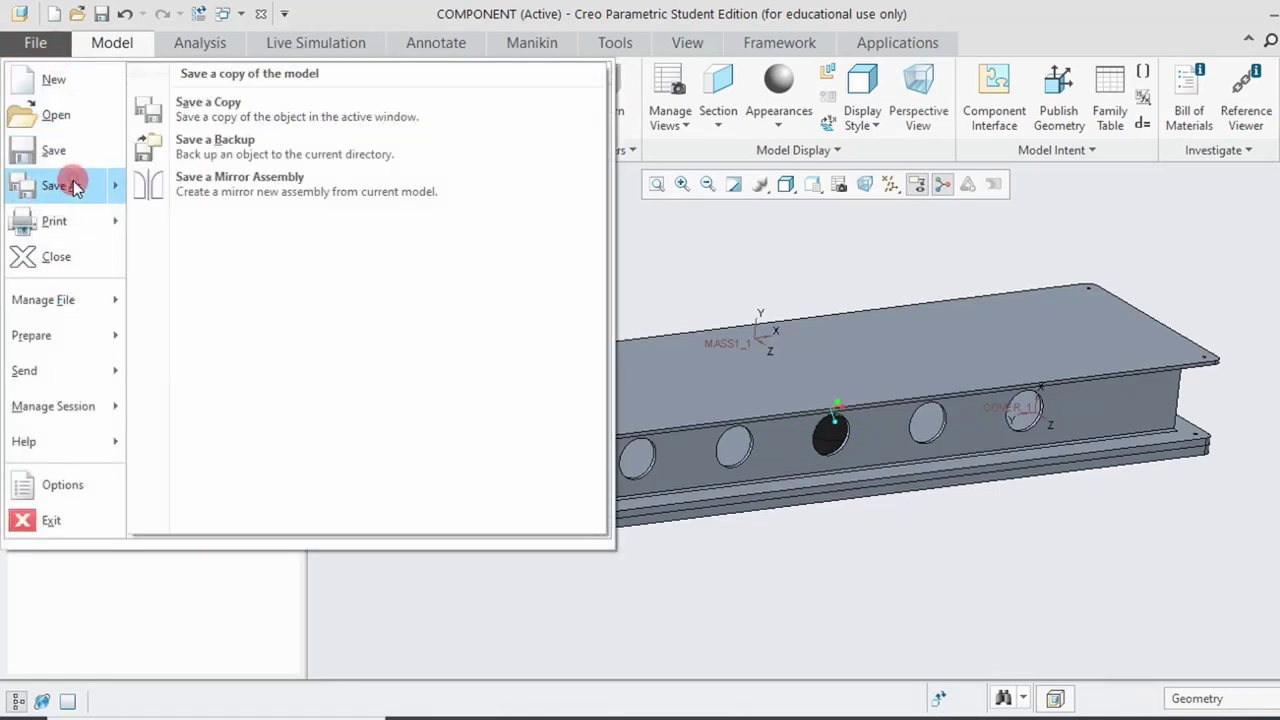
{"action": "left_click", "coordinate": [245, 115]}
{"action": "left_click", "coordinate": [680, 622]}
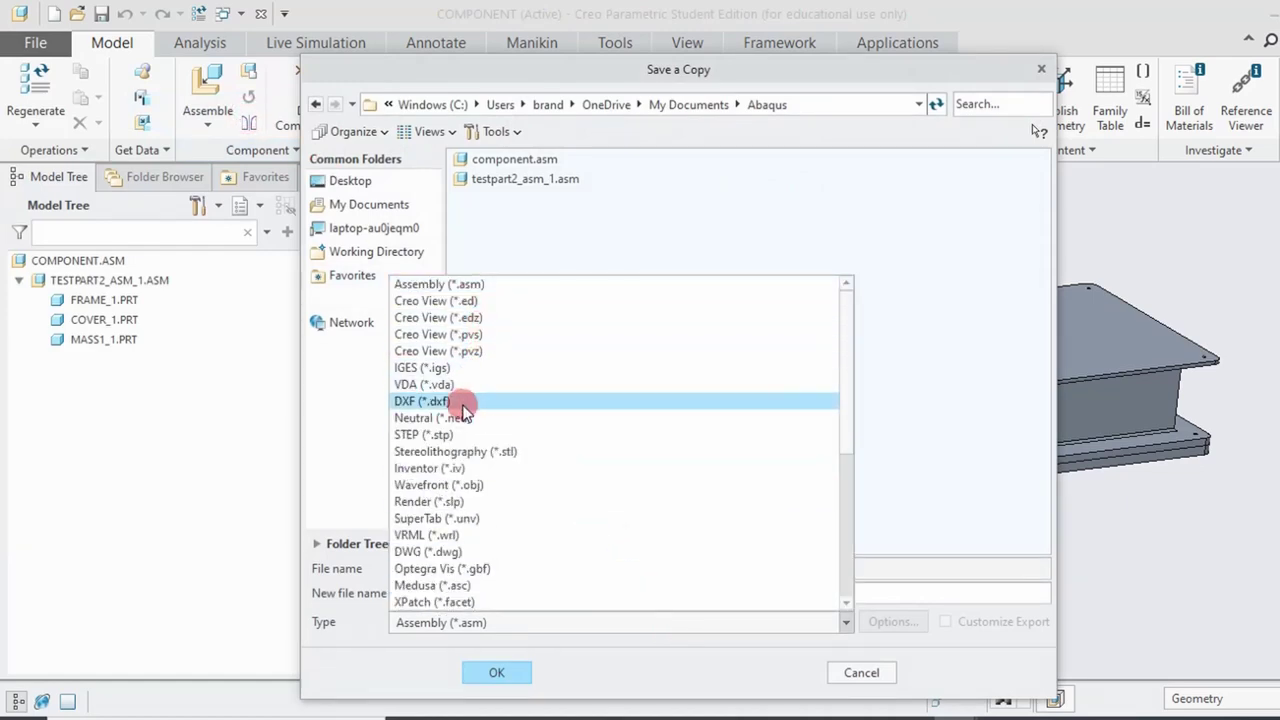
{"action": "left_click", "coordinate": [456, 437]}
{"action": "left_click", "coordinate": [371, 208]}
{"action": "left_click", "coordinate": [315, 104]}
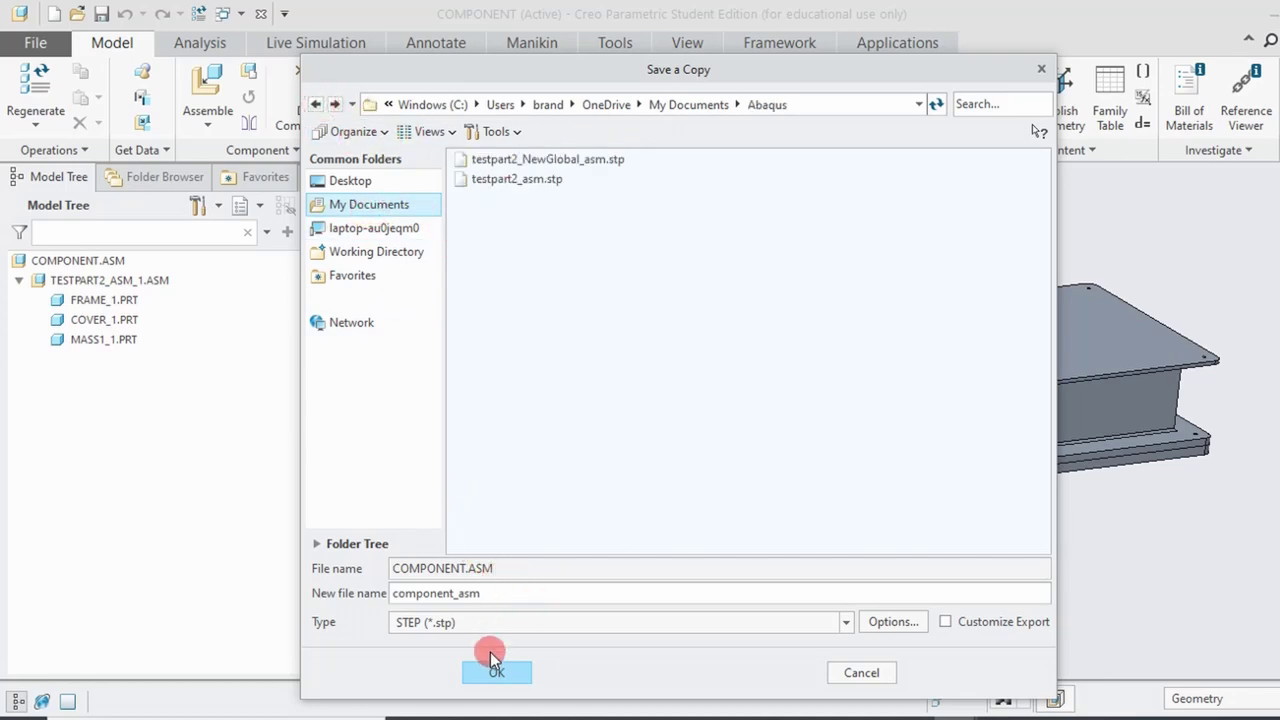
{"action": "left_click", "coordinate": [518, 678]}
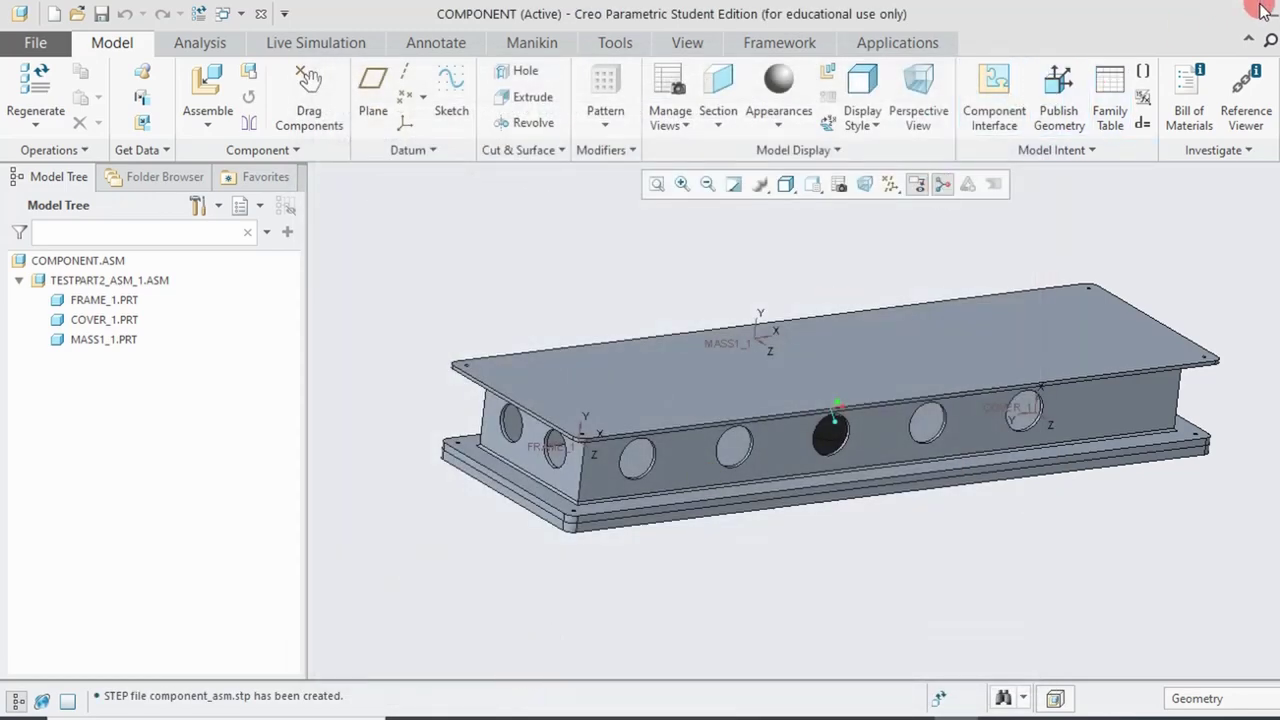
Step: Import component_asm.stp as individual parts and rotate the displayed part to inspect it
{"action": "left_click", "coordinate": [1105, 712]}
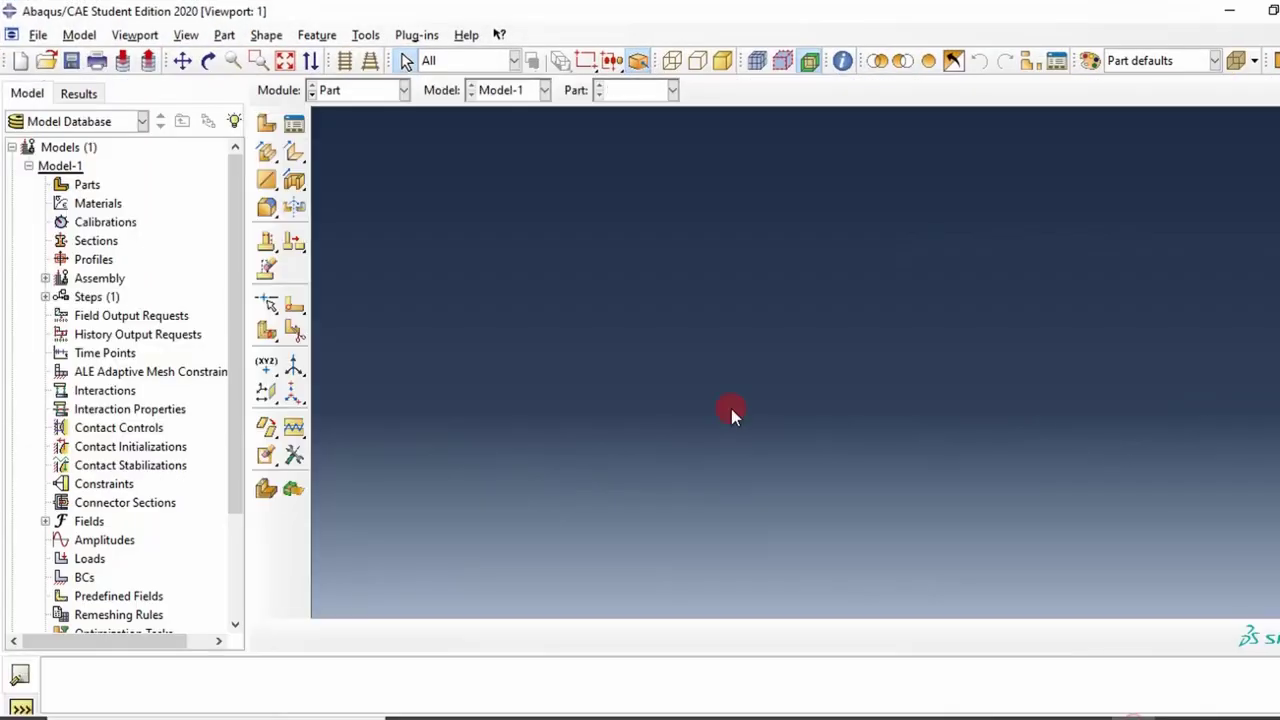
{"action": "left_click", "coordinate": [37, 35]}
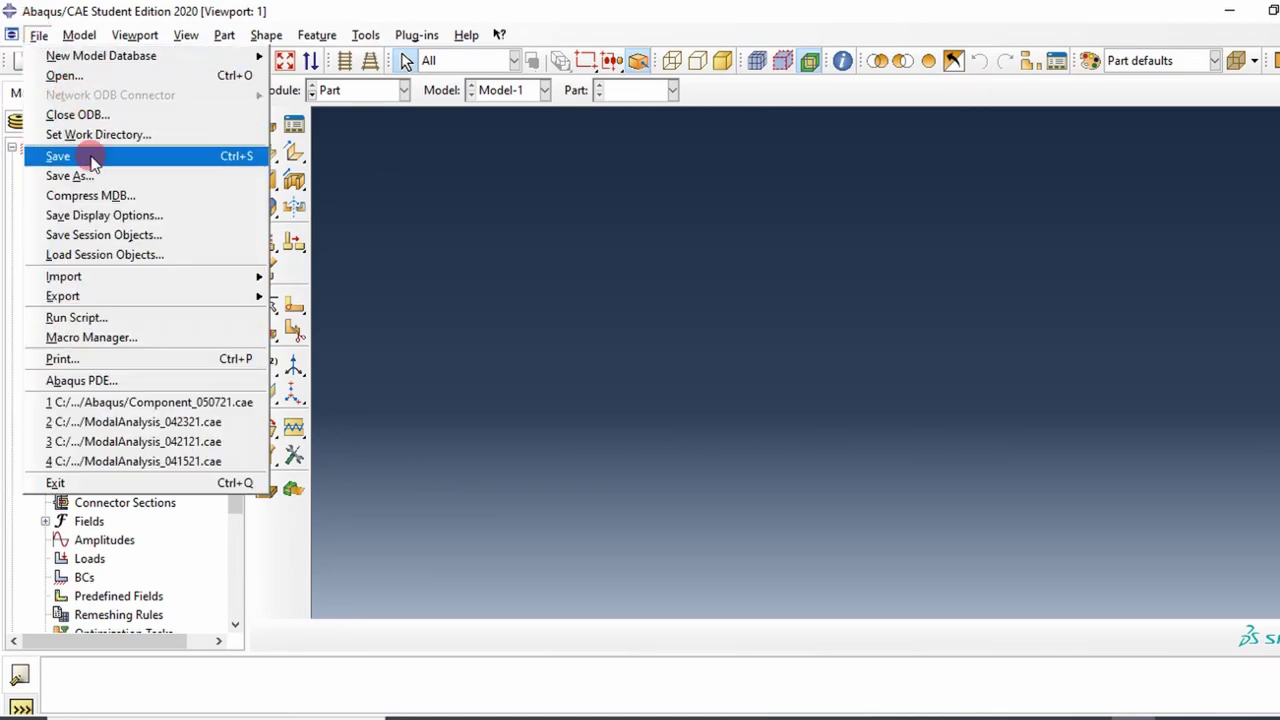
{"action": "mouse_move", "coordinate": [243, 285]}
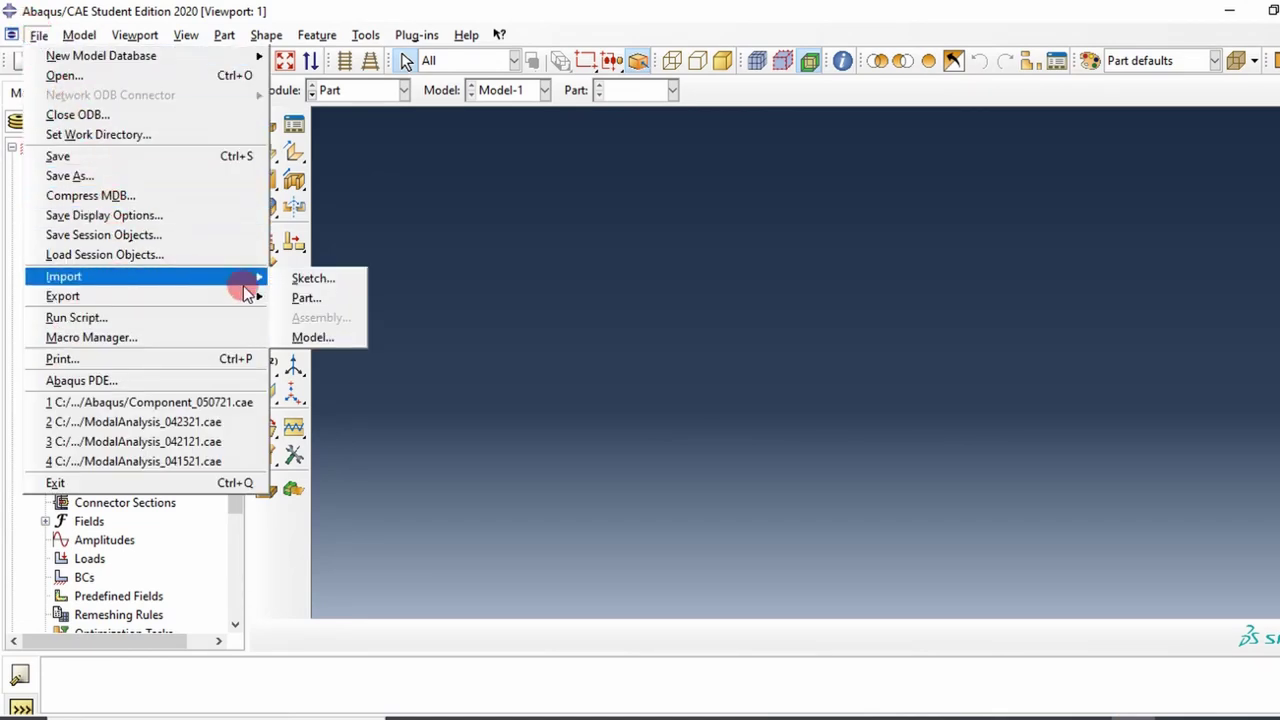
{"action": "left_click", "coordinate": [310, 296]}
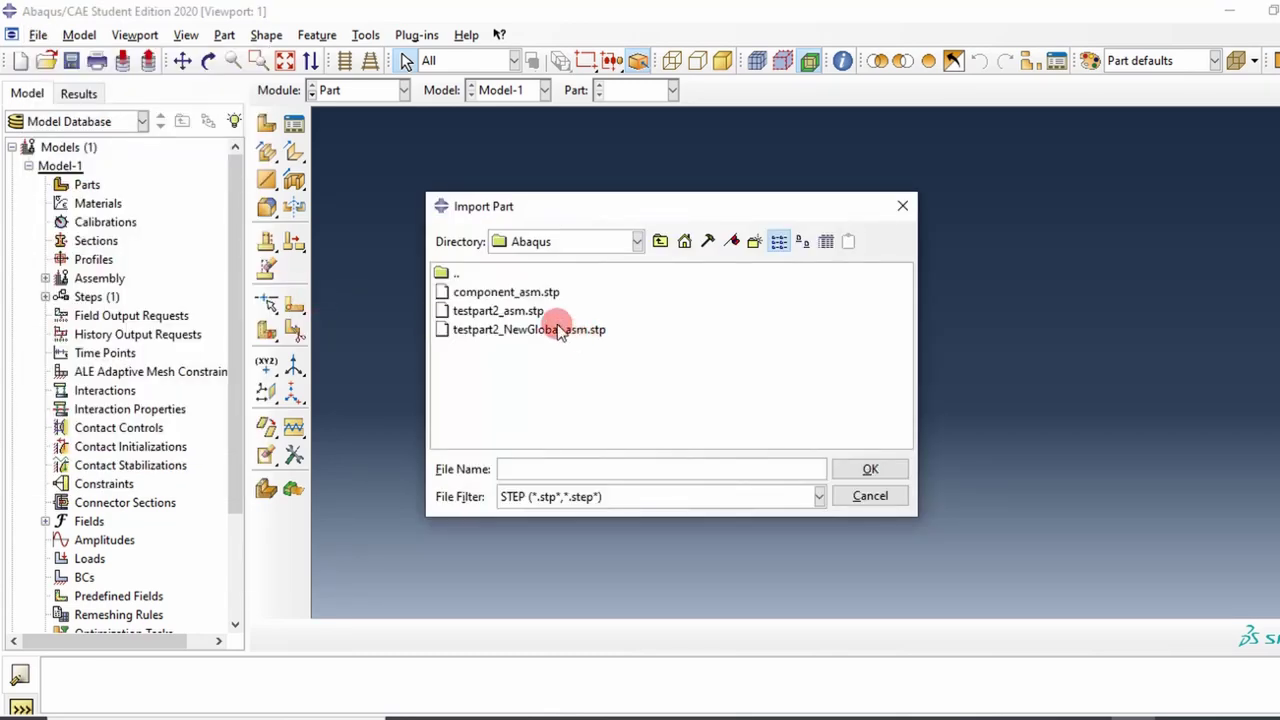
{"action": "left_click", "coordinate": [506, 292]}
{"action": "left_click", "coordinate": [866, 470]}
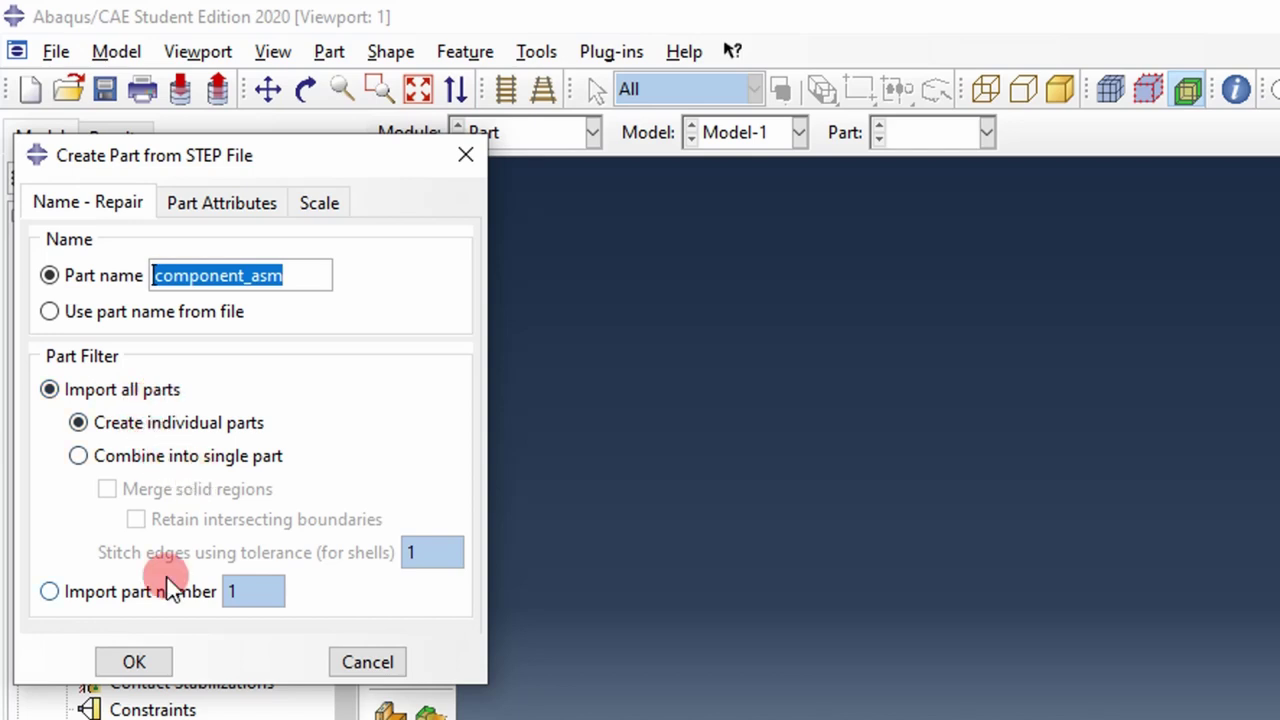
{"action": "left_click", "coordinate": [135, 662]}
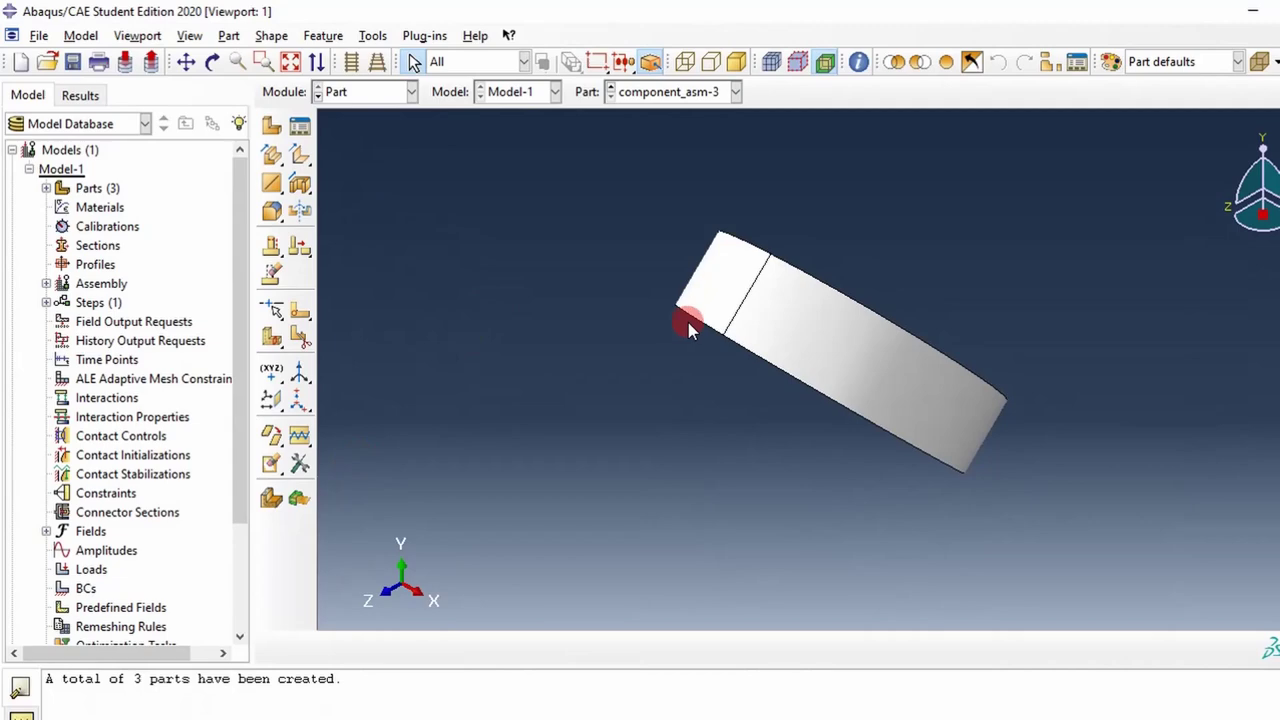
{"action": "left_click_drag", "start_coordinate": [688, 322], "coordinate": [686, 443], "text": "ctrl+alt"}
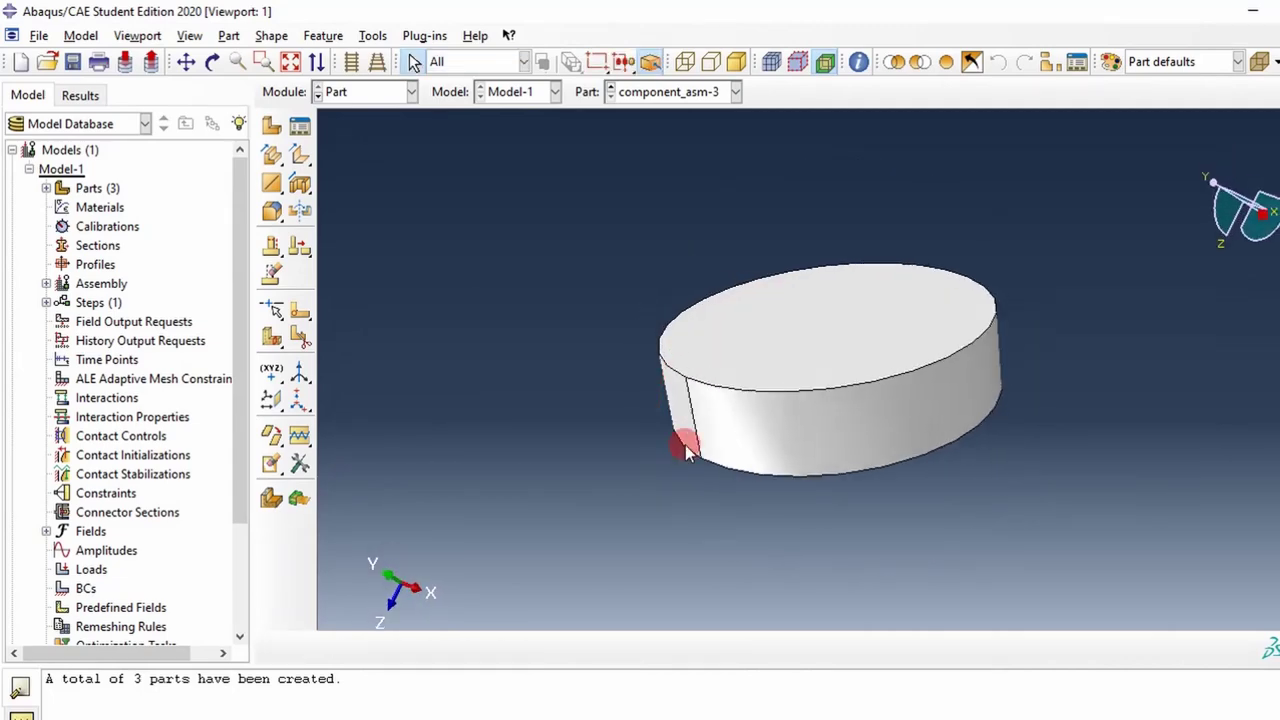
Step: Display and inspect the component_asm-1 beam, component_asm-2 plate and component_asm-3 disc
{"action": "left_click", "coordinate": [722, 96]}
{"action": "left_click", "coordinate": [714, 114]}
{"action": "left_click_drag", "start_coordinate": [735, 123], "coordinate": [718, 144], "text": "ctrl+alt"}
{"action": "left_click", "coordinate": [722, 94]}
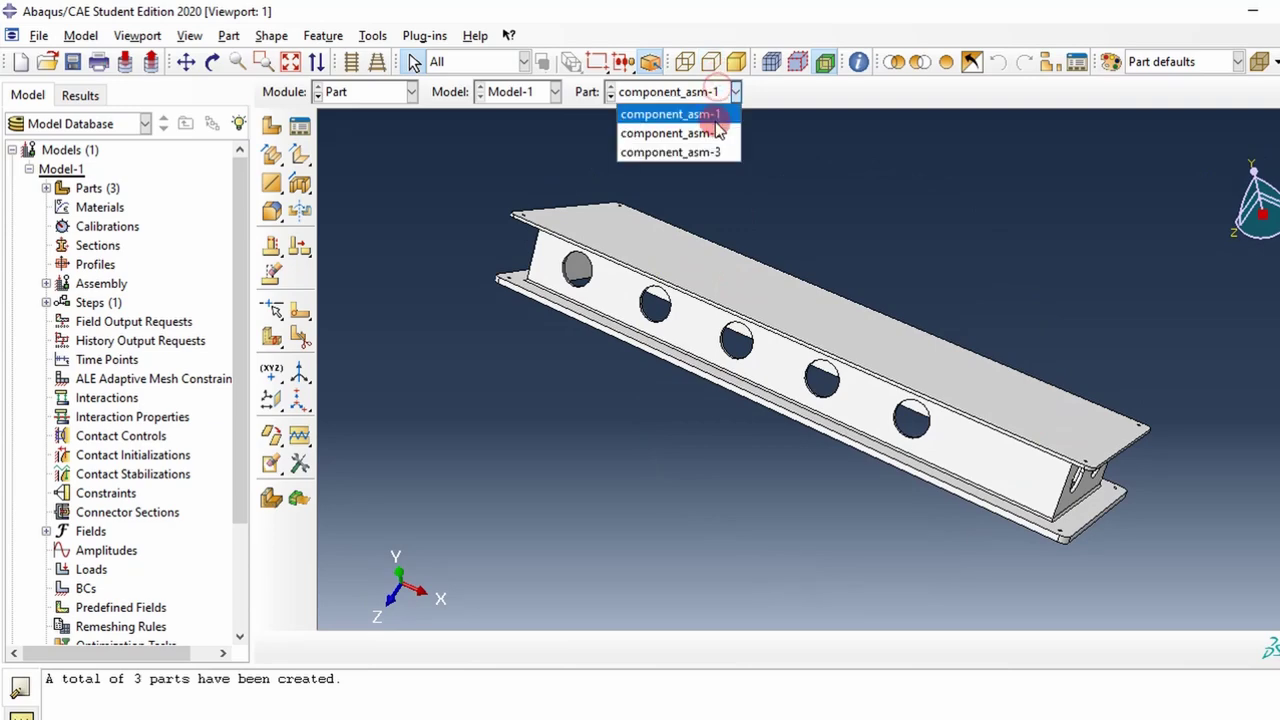
{"action": "left_click", "coordinate": [709, 133]}
{"action": "left_click_drag", "start_coordinate": [785, 287], "coordinate": [740, 428], "text": "ctrl+alt"}
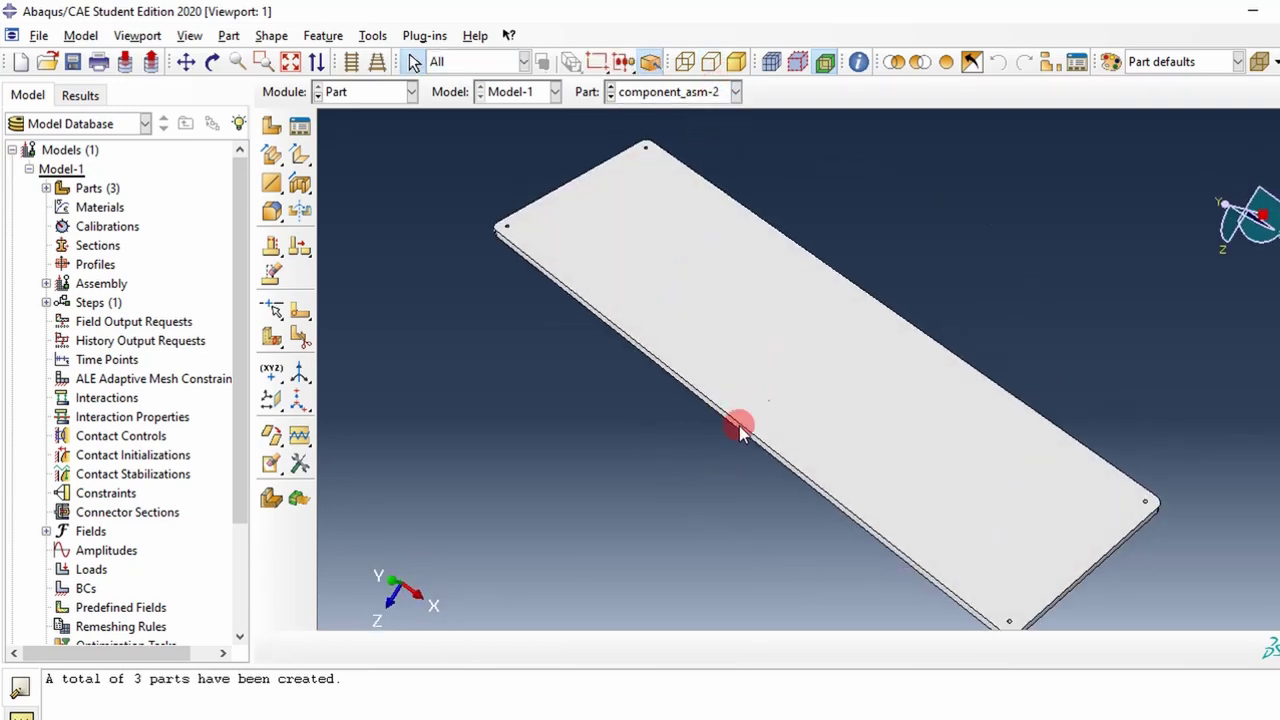
{"action": "left_click", "coordinate": [664, 106]}
{"action": "left_click", "coordinate": [685, 152]}
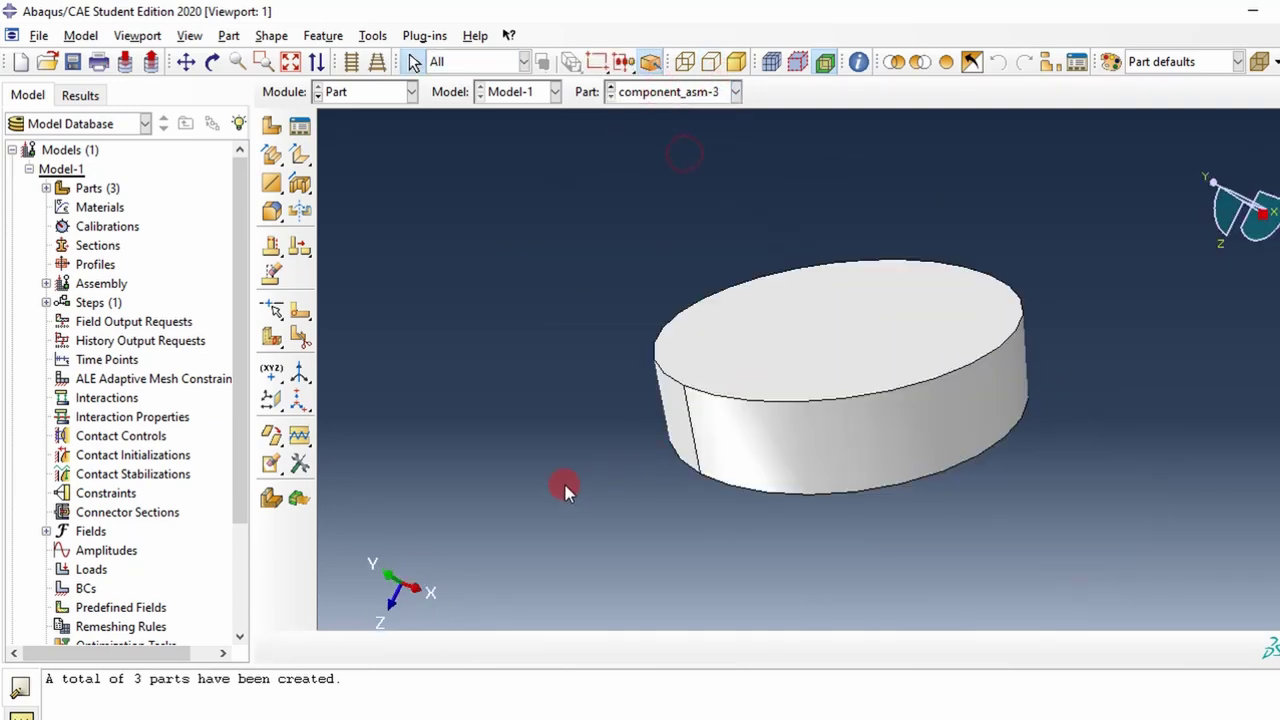
Step: Rename the component_asm-1 beam part to Frame
{"action": "left_click", "coordinate": [46, 188]}
{"action": "left_click", "coordinate": [110, 207]}
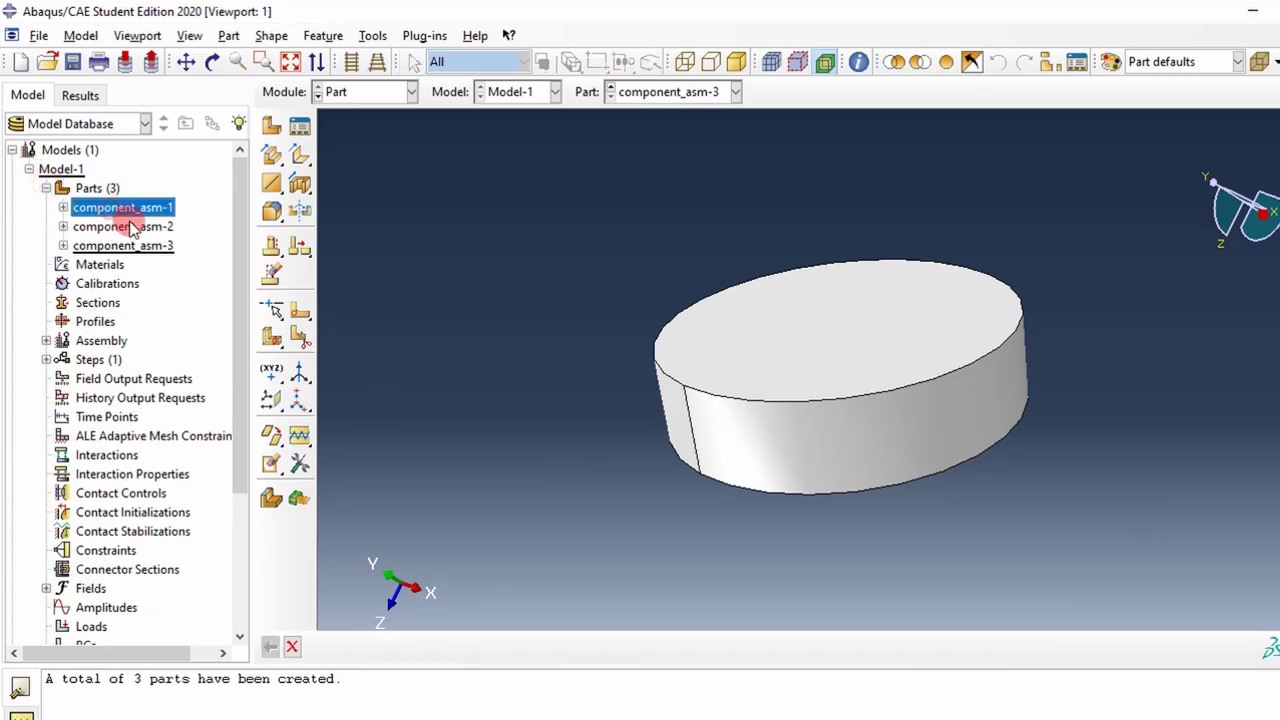
{"action": "double_click", "coordinate": [122, 208]}
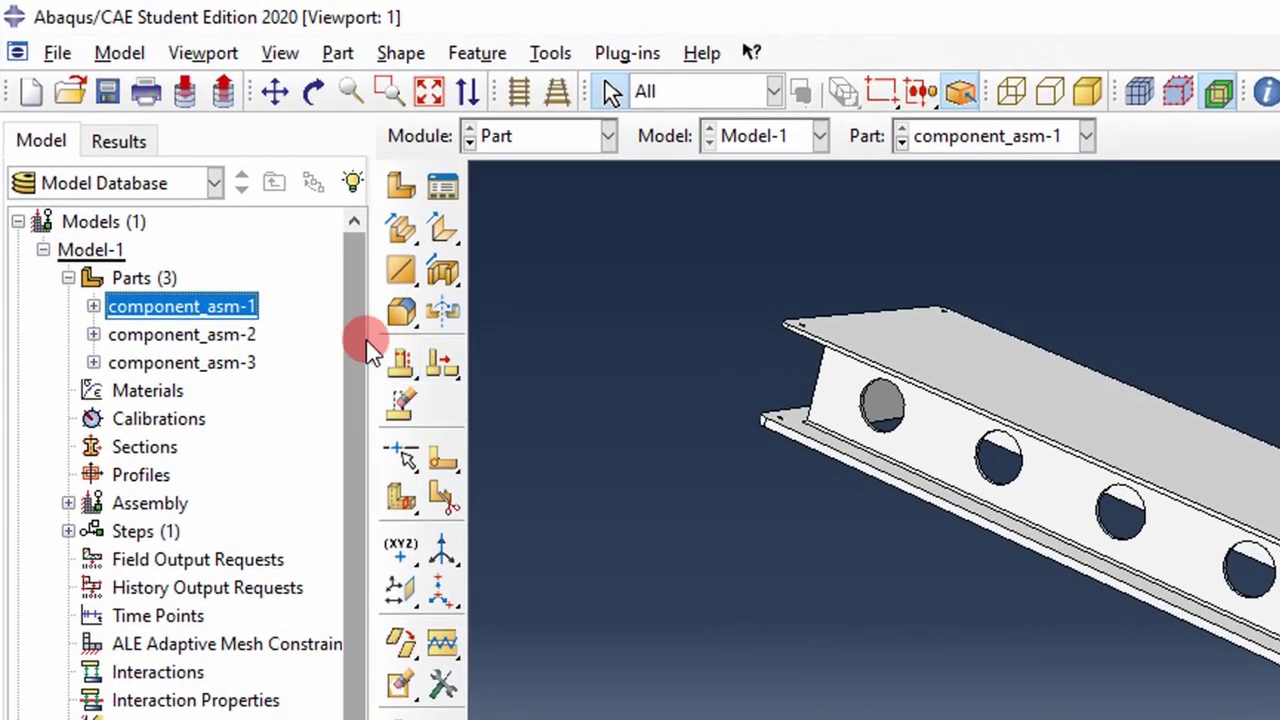
{"action": "right_click", "coordinate": [256, 307]}
{"action": "right_click", "coordinate": [238, 306]}
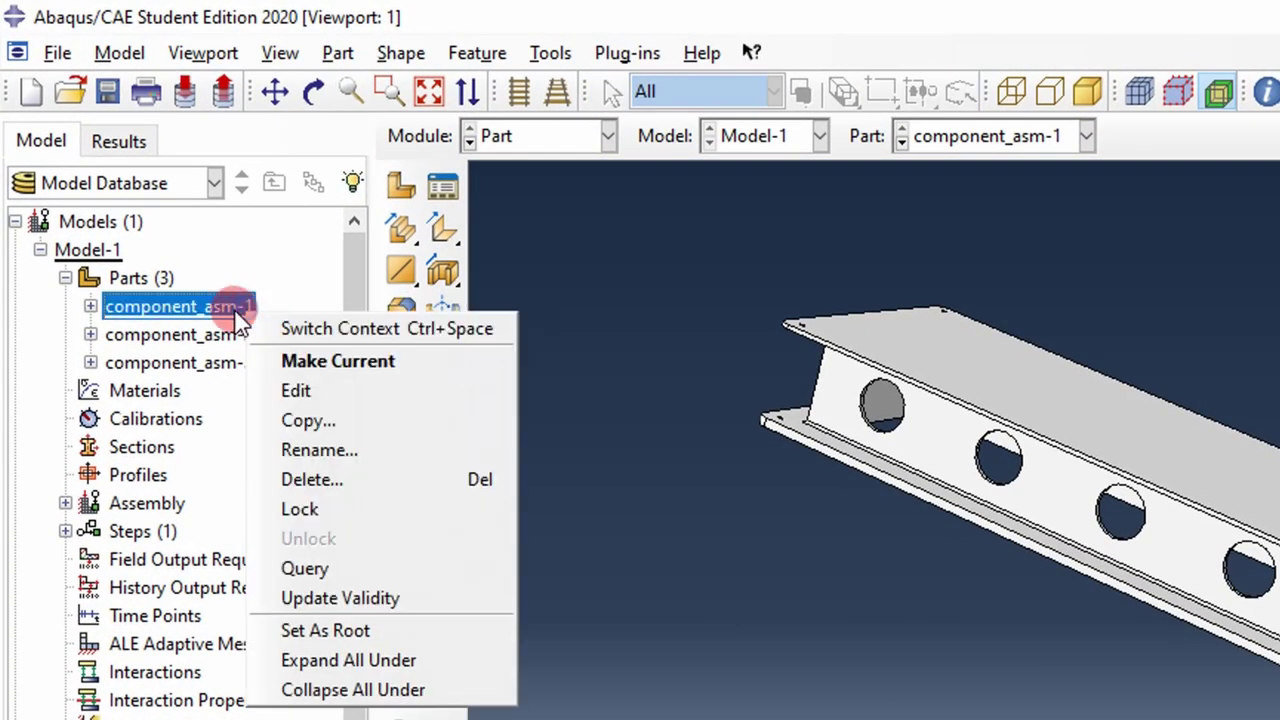
{"action": "left_click", "coordinate": [372, 417]}
{"action": "type", "text": "C"}
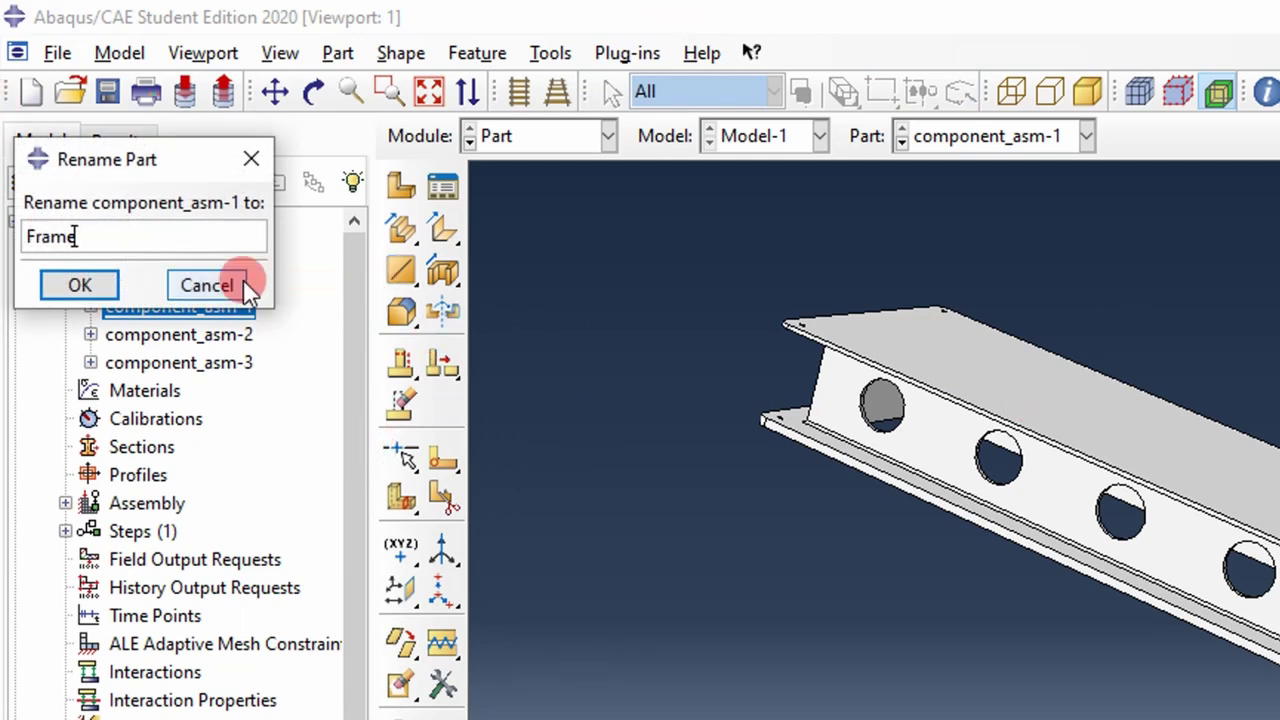
{"action": "left_click", "coordinate": [113, 287]}
Step: Rename component_asm-2 to Cover
{"action": "double_click", "coordinate": [143, 324]}
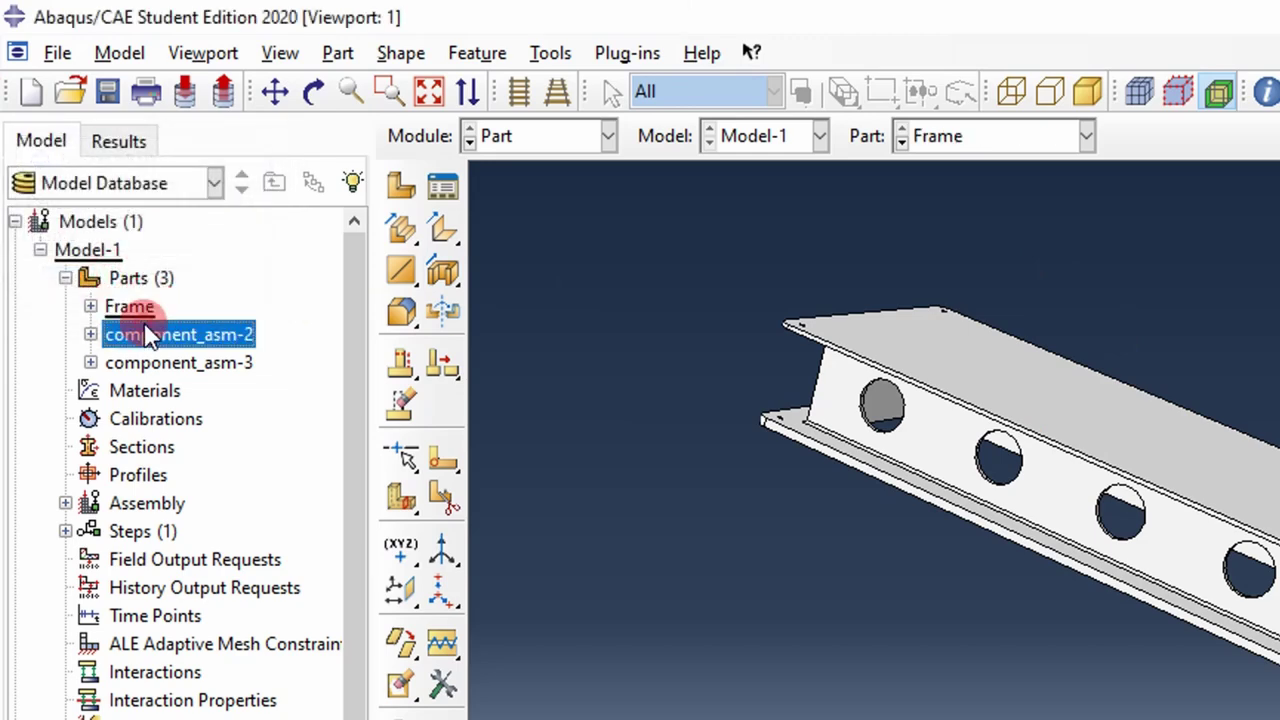
{"action": "right_click", "coordinate": [142, 322]}
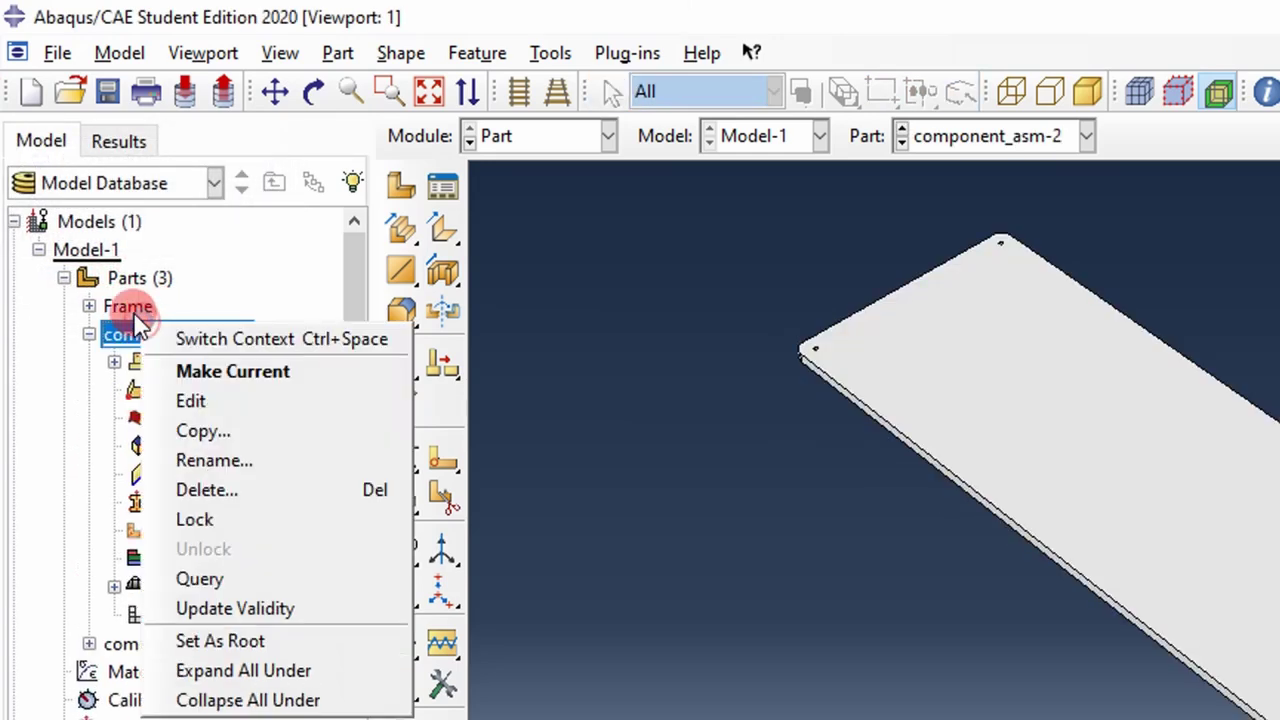
{"action": "left_click", "coordinate": [243, 456]}
{"action": "type", "text": "C"}
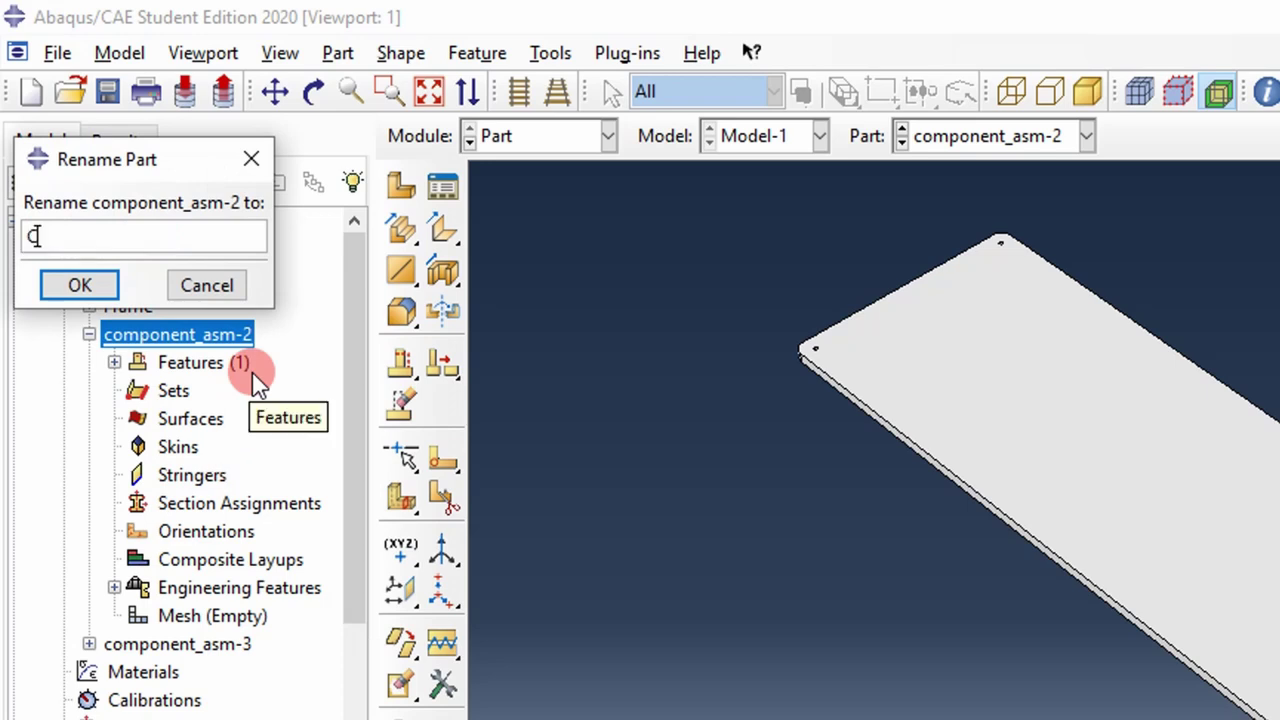
{"action": "type", "text": "over"}
{"action": "left_click", "coordinate": [67, 273]}
Step: Rename component_asm-3 to Mass
{"action": "left_click", "coordinate": [89, 306]}
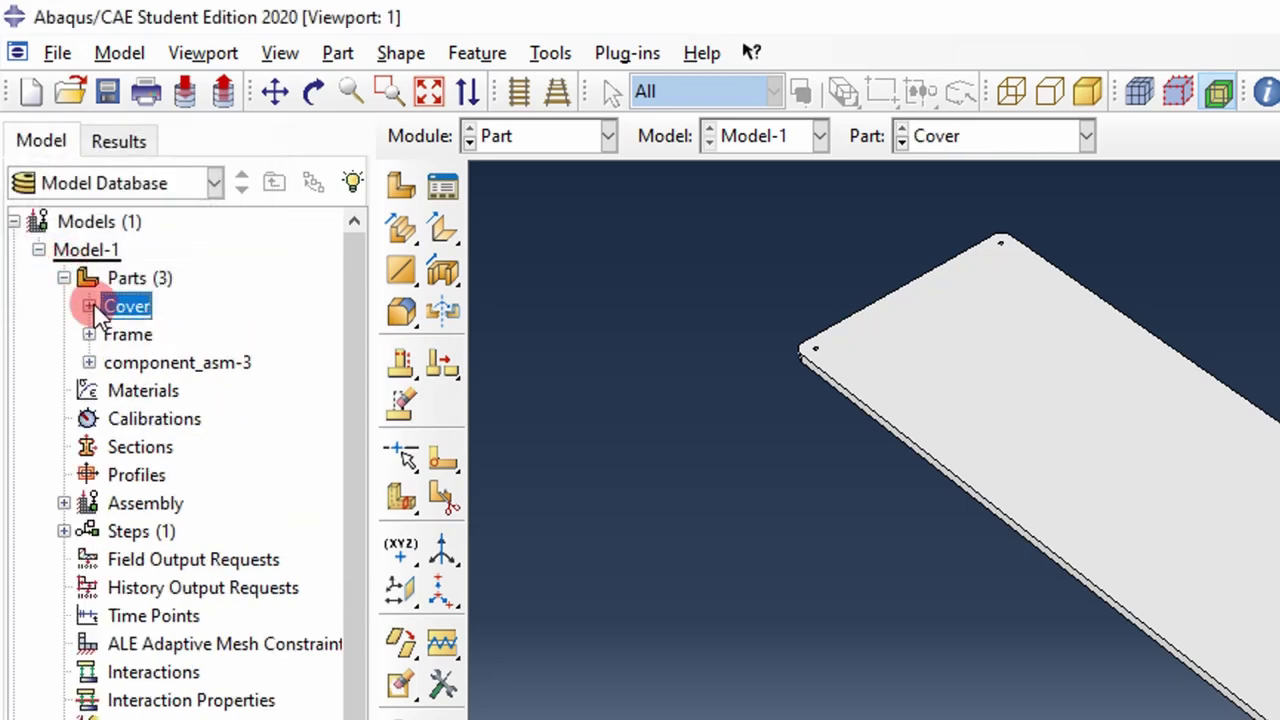
{"action": "left_click", "coordinate": [124, 335]}
{"action": "right_click", "coordinate": [124, 337]}
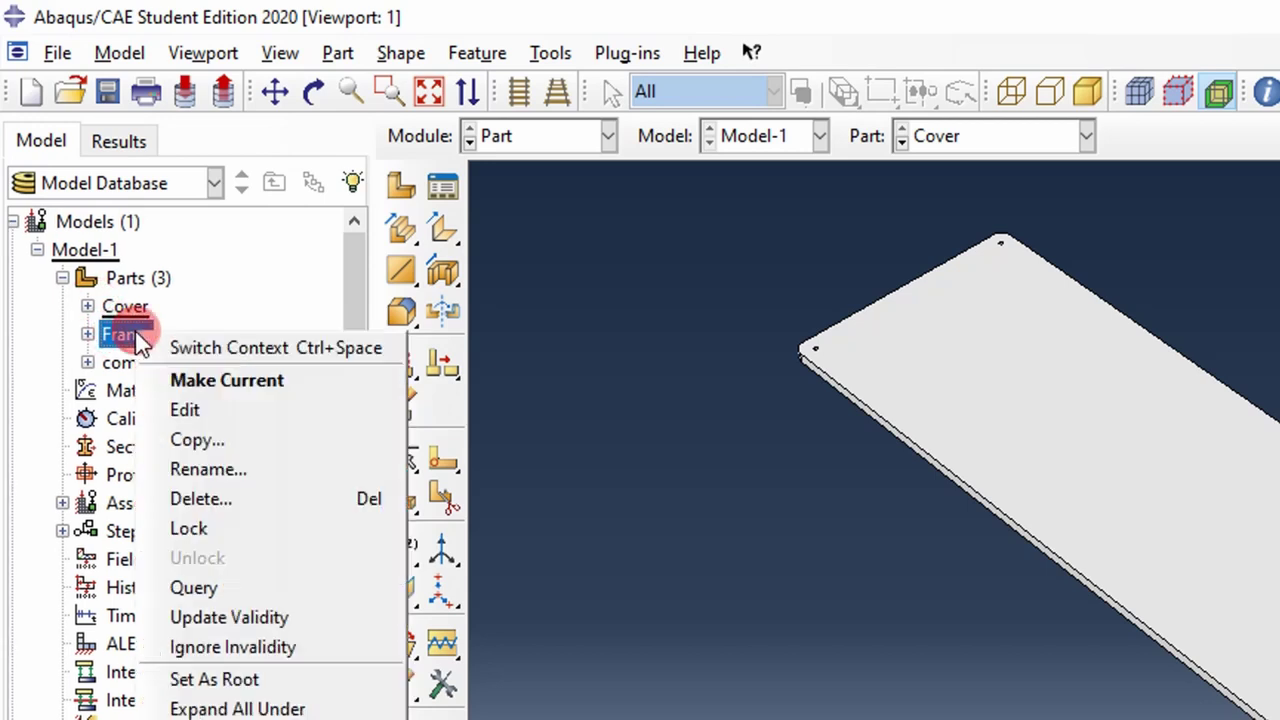
{"action": "left_click", "coordinate": [111, 360]}
{"action": "right_click", "coordinate": [111, 359]}
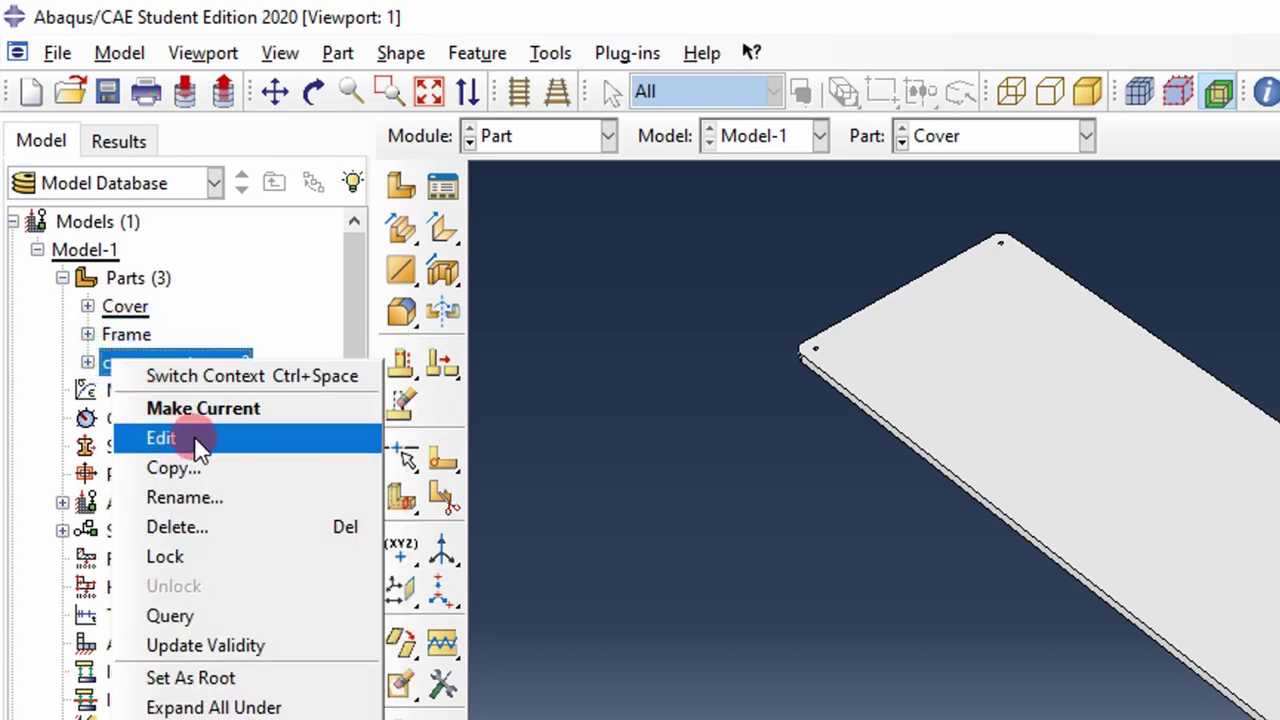
{"action": "left_click", "coordinate": [215, 497]}
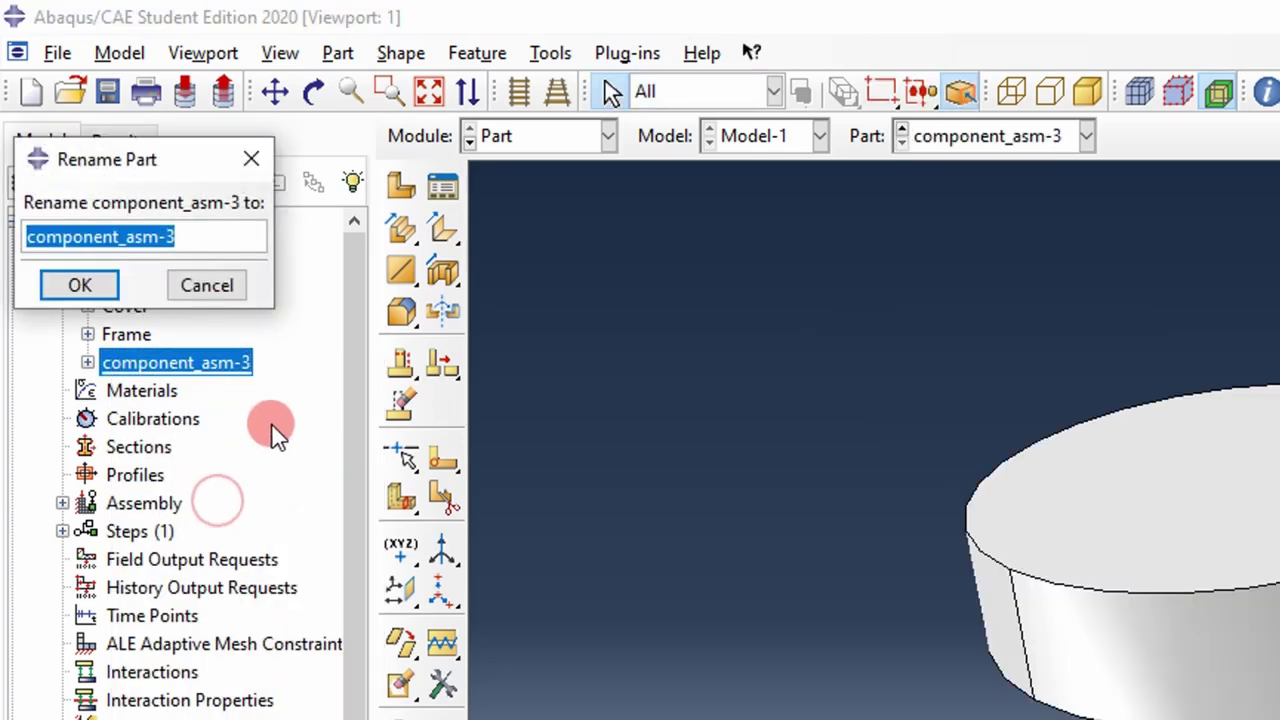
{"action": "type", "text": "Mass"}
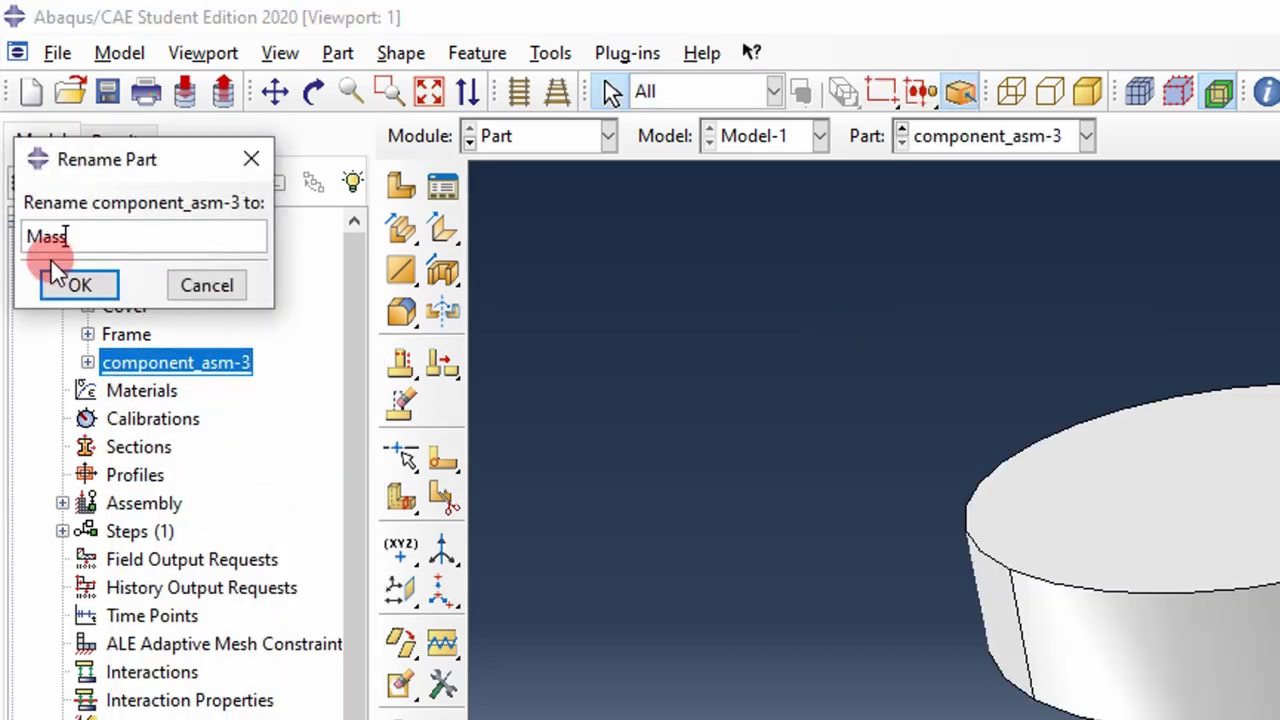
{"action": "left_click", "coordinate": [65, 286]}
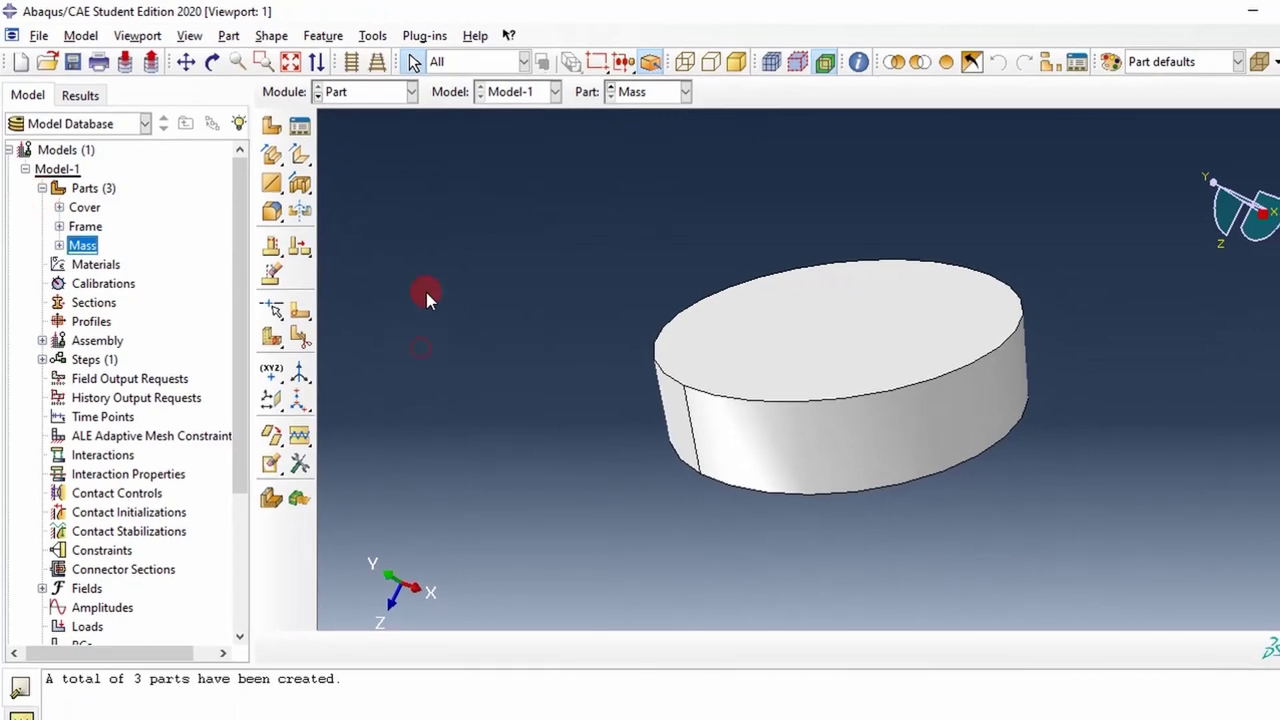
Step: Display the Cover, Frame and Mass parts in turn to check each one
{"action": "scroll", "coordinate": [464, 280], "scroll_direction": "up", "scroll_amount": 1}
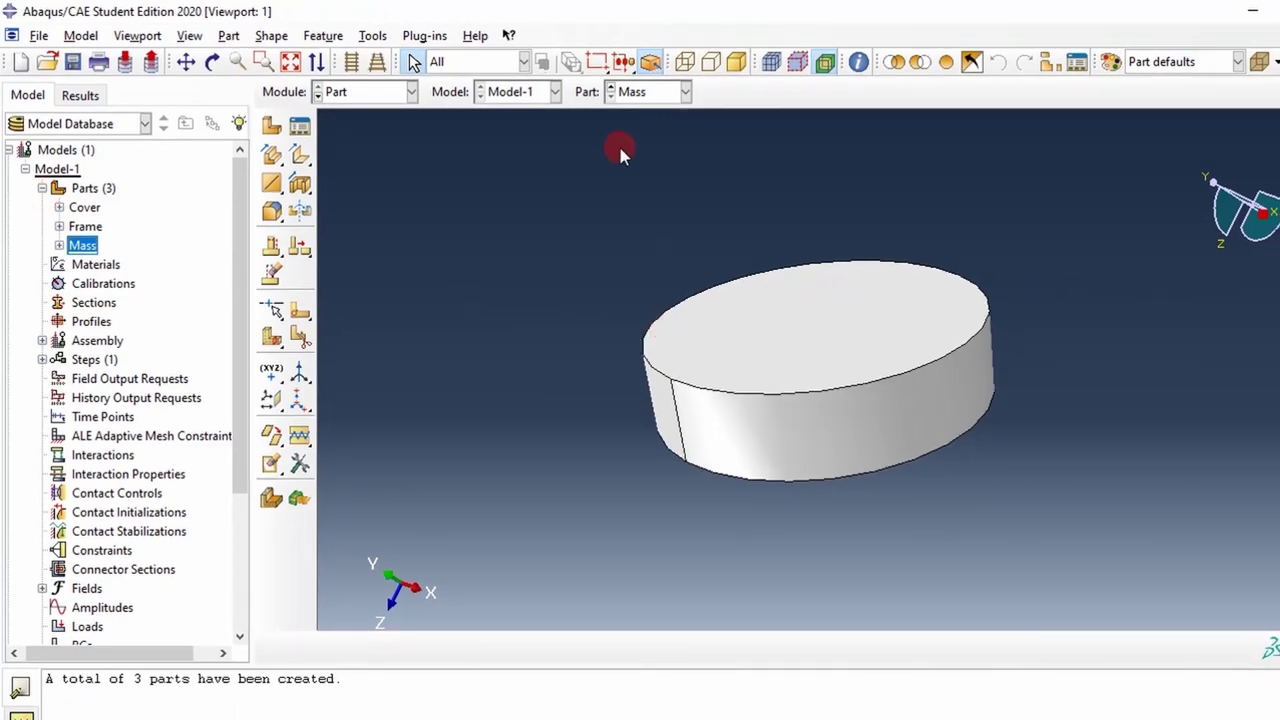
{"action": "left_click", "coordinate": [664, 93]}
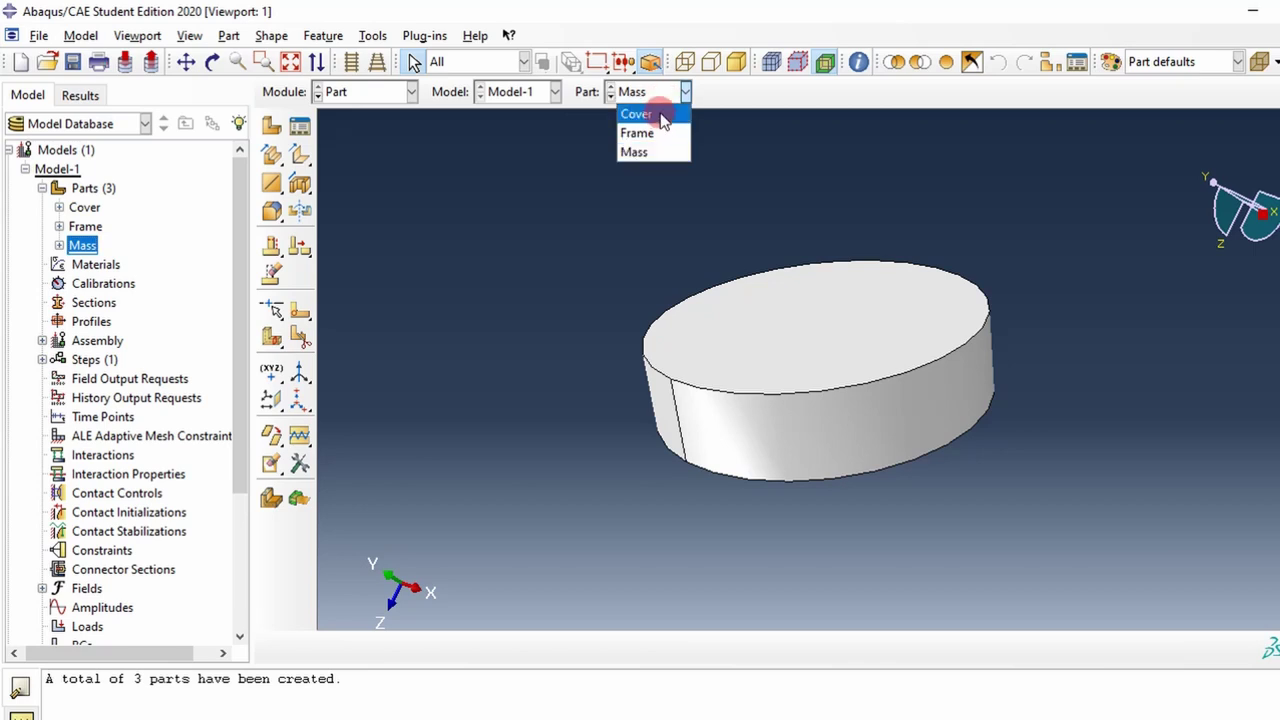
{"action": "left_click", "coordinate": [664, 115]}
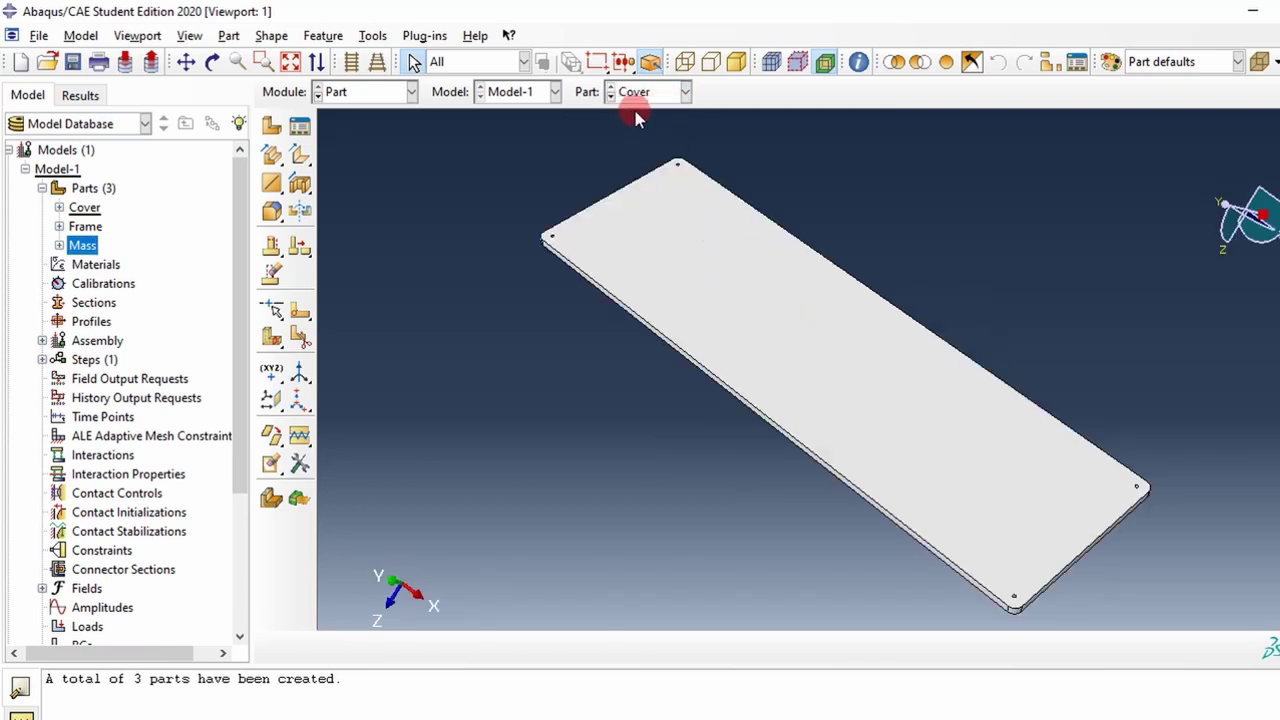
{"action": "left_click", "coordinate": [640, 93]}
{"action": "left_click", "coordinate": [640, 134]}
{"action": "left_click", "coordinate": [662, 98]}
{"action": "left_click", "coordinate": [654, 153]}
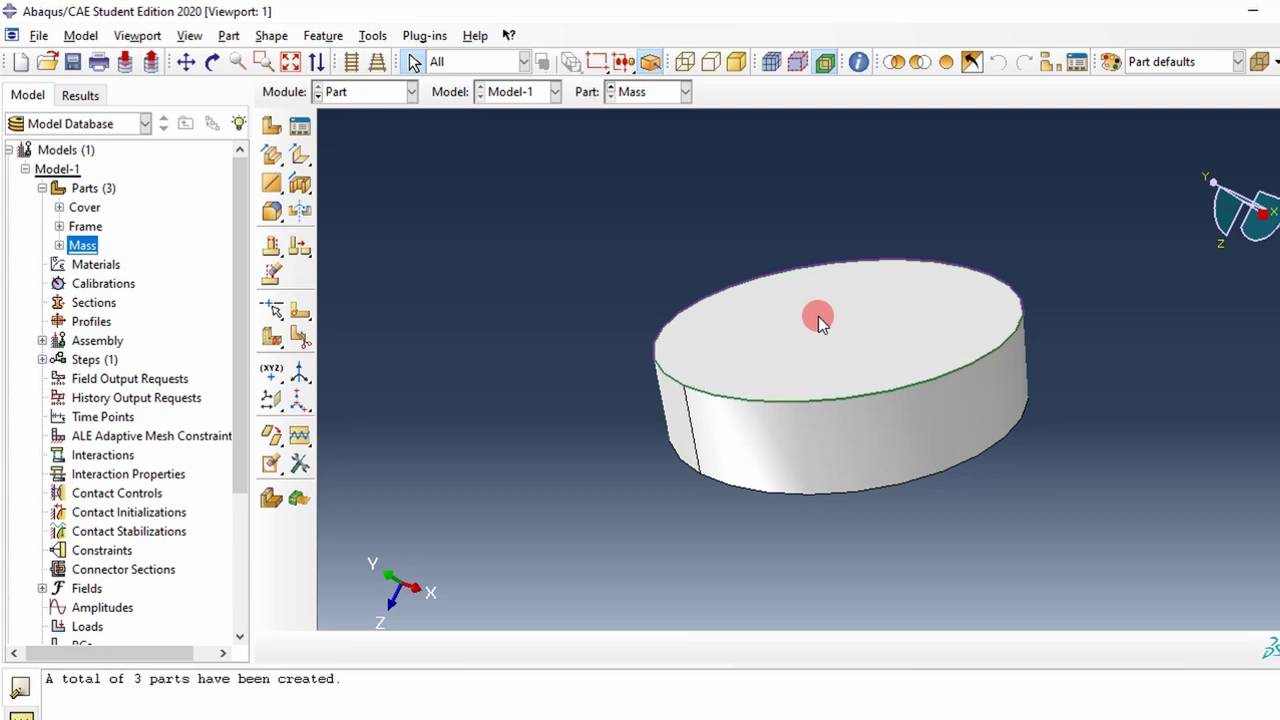
Step: Display the Cover plate and rotate it to inspect its corner holes
{"action": "left_click", "coordinate": [646, 100]}
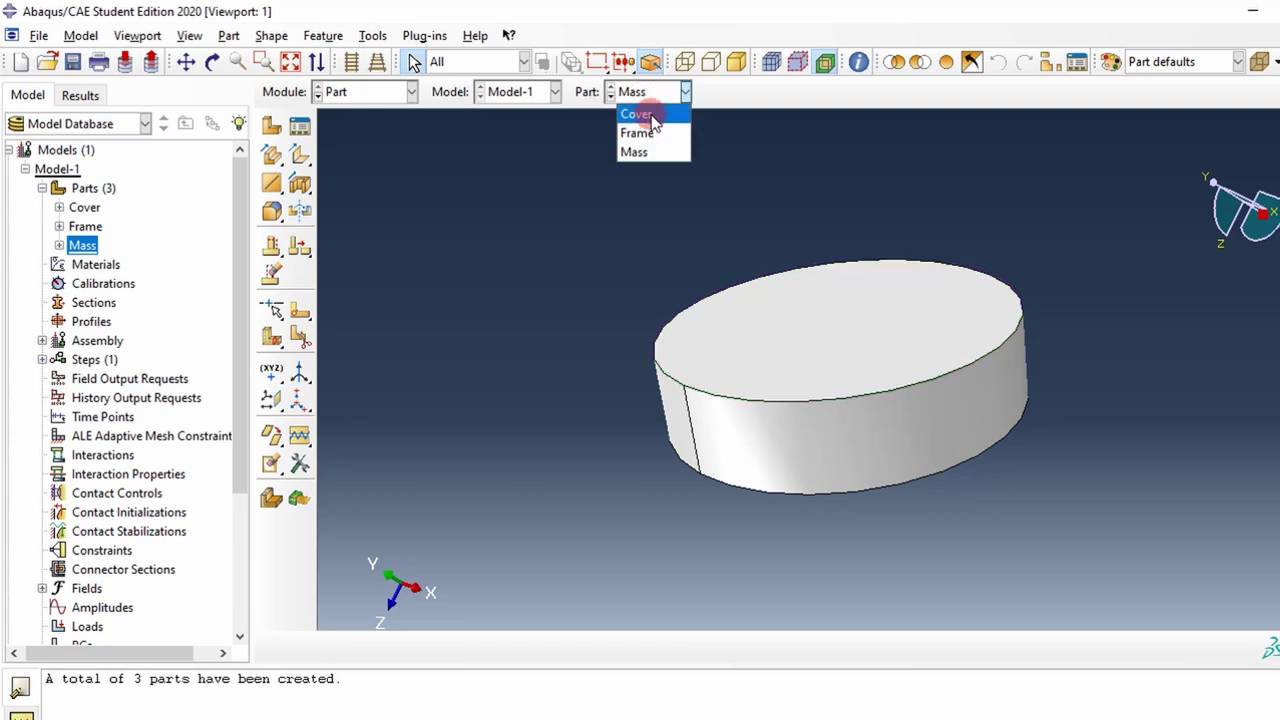
{"action": "left_click", "coordinate": [636, 114]}
{"action": "left_click_drag", "start_coordinate": [699, 233], "coordinate": [826, 438], "text": "ctrl+alt"}
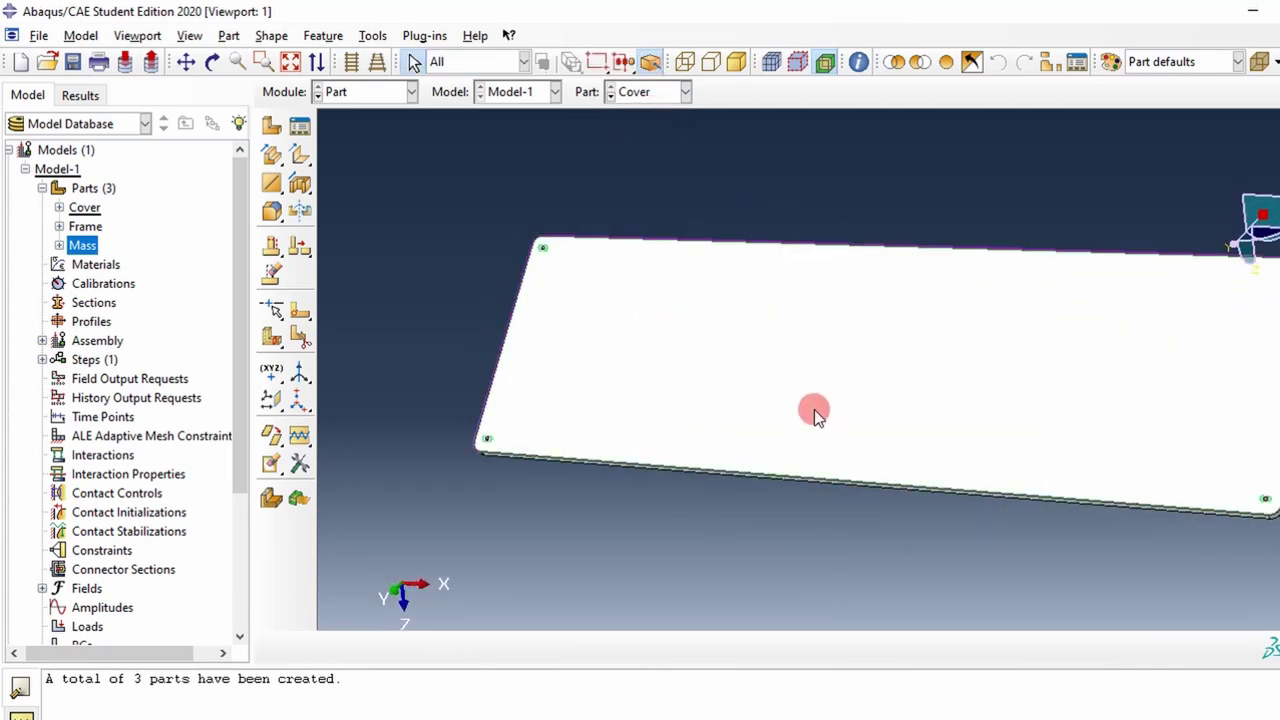
{"action": "middle_click_drag", "start_coordinate": [814, 411], "coordinate": [703, 371], "text": "ctrl+alt"}
{"action": "left_click_drag", "start_coordinate": [634, 389], "coordinate": [937, 350], "text": "ctrl+alt"}
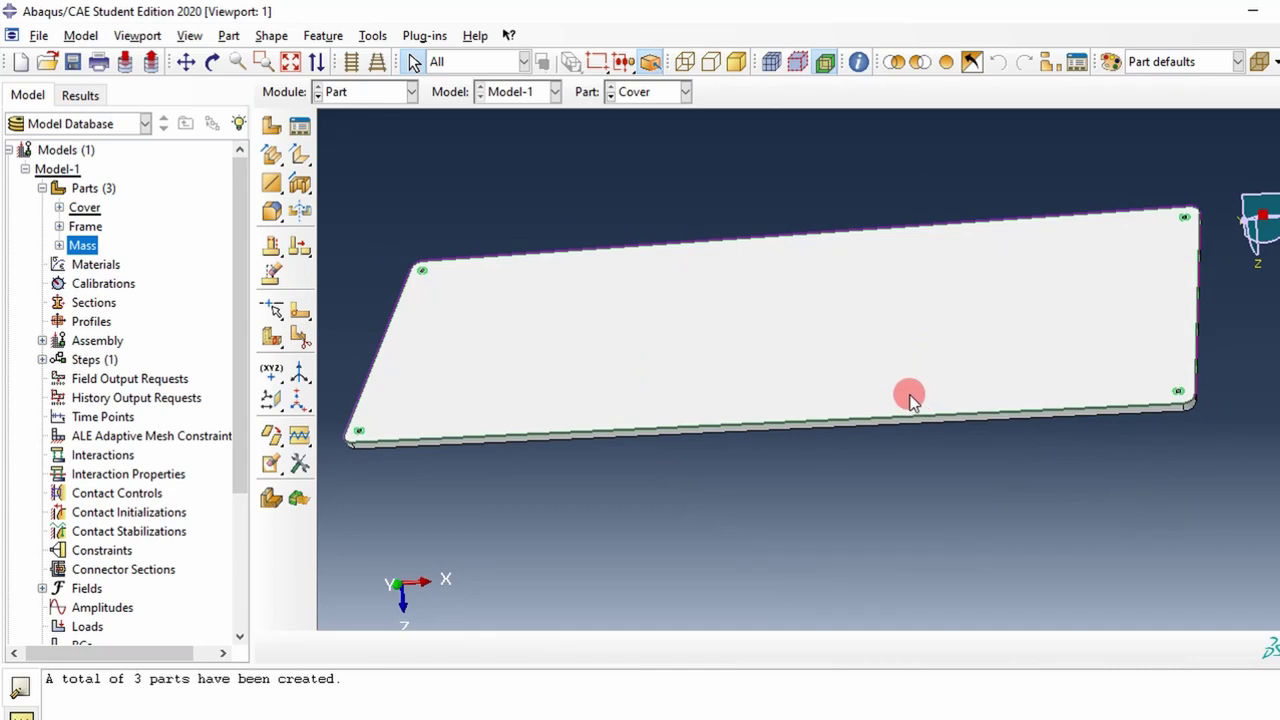
{"action": "left_click_drag", "start_coordinate": [908, 400], "coordinate": [838, 450], "text": "ctrl+alt"}
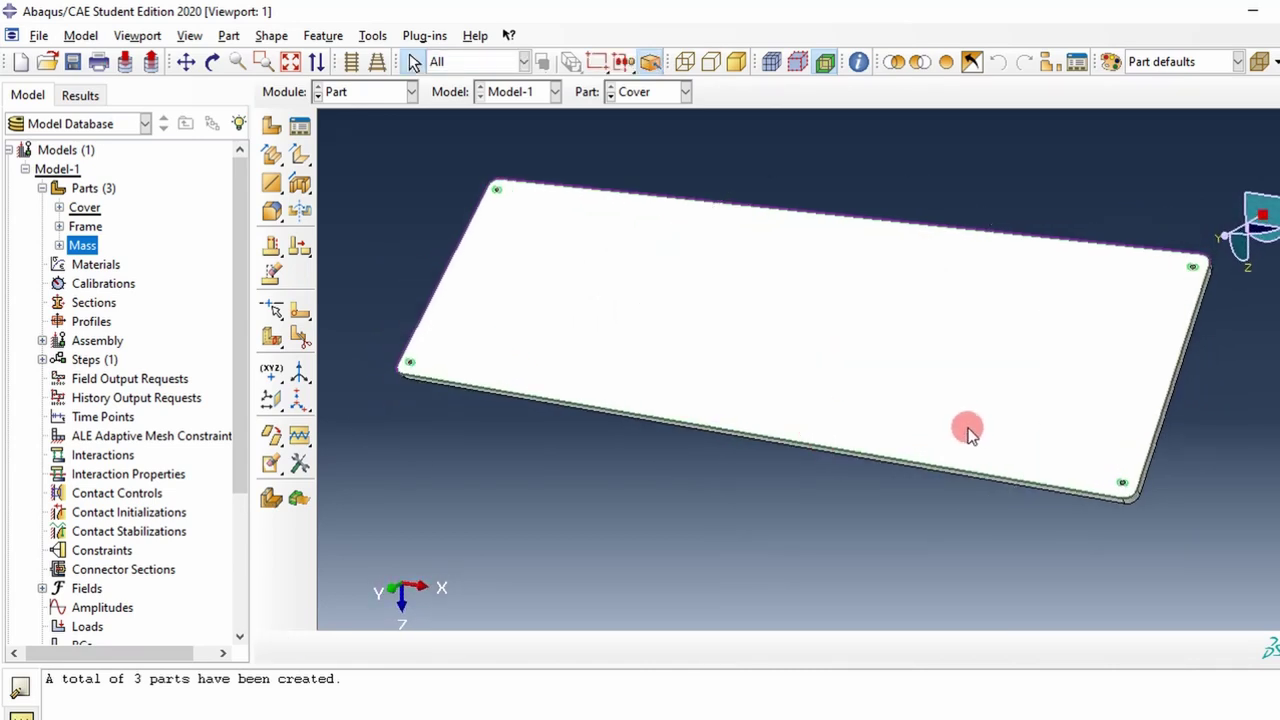
{"action": "left_click_drag", "start_coordinate": [1200, 491], "coordinate": [1151, 507], "text": "ctrl+alt"}
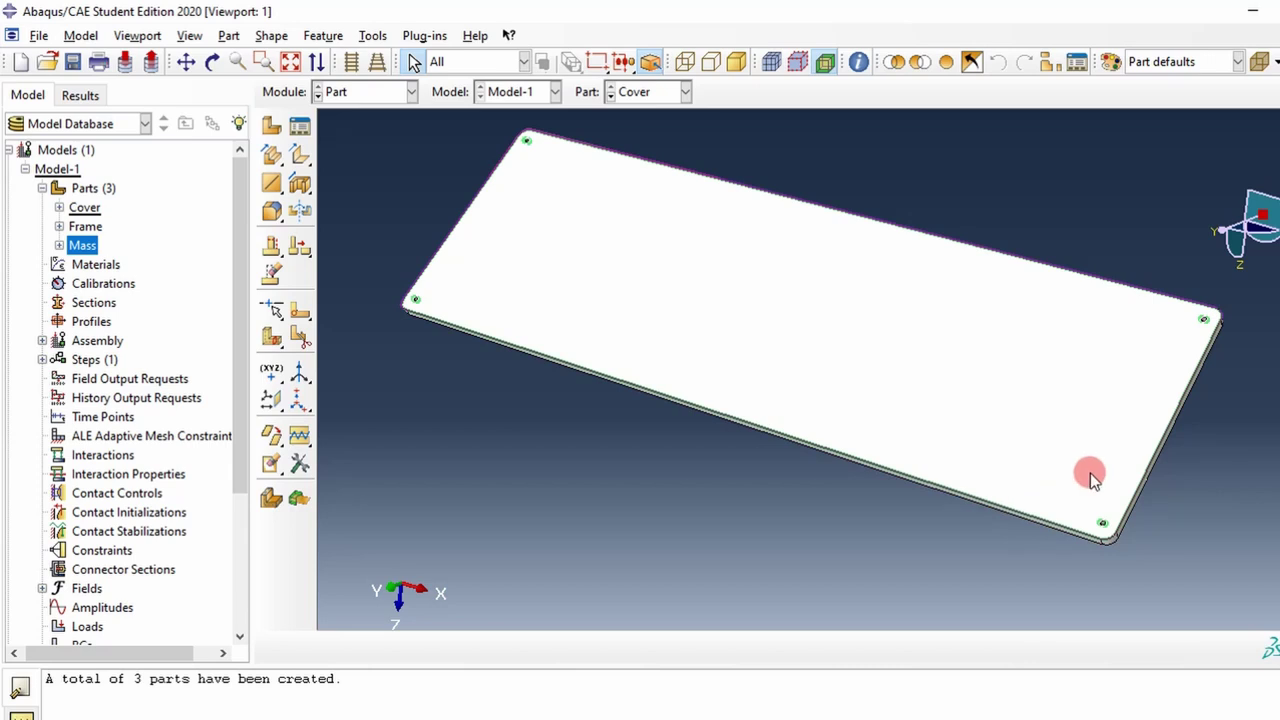
{"action": "left_click_drag", "start_coordinate": [1089, 474], "coordinate": [1134, 474], "text": "ctrl+alt"}
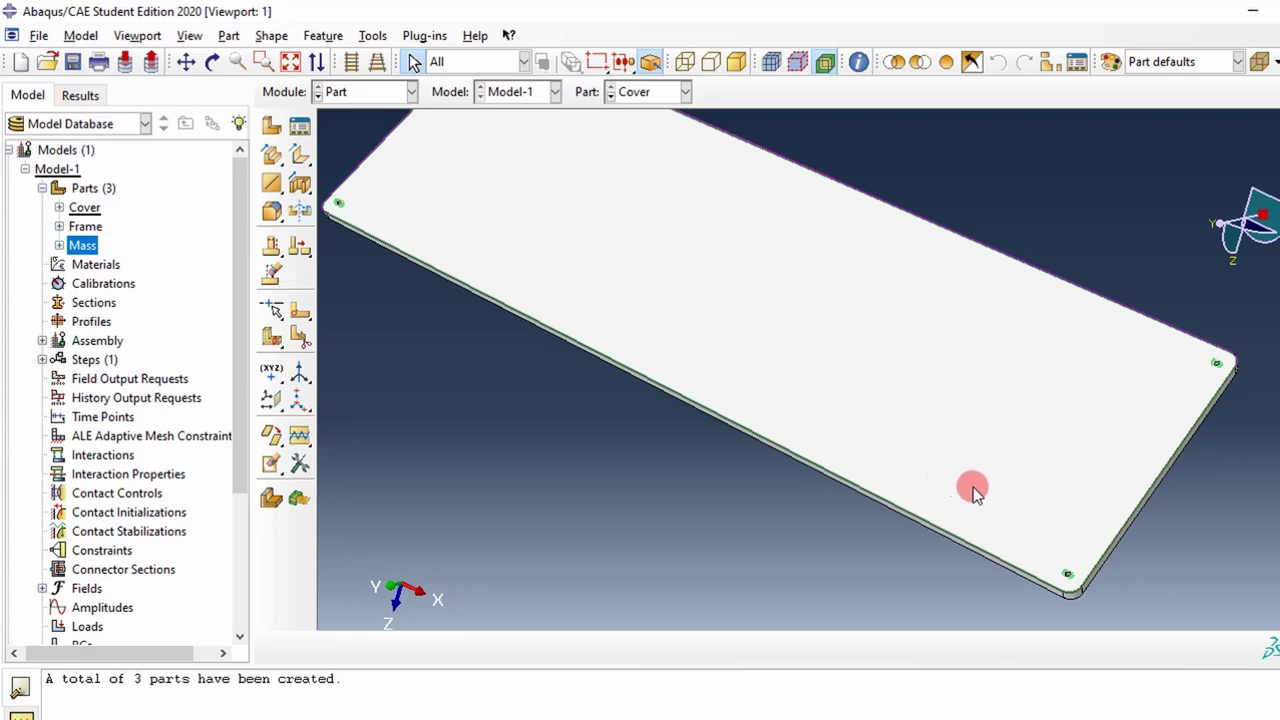
Step: Choose the Face Replace method in the geometry editing tools
{"action": "left_click", "coordinate": [302, 464]}
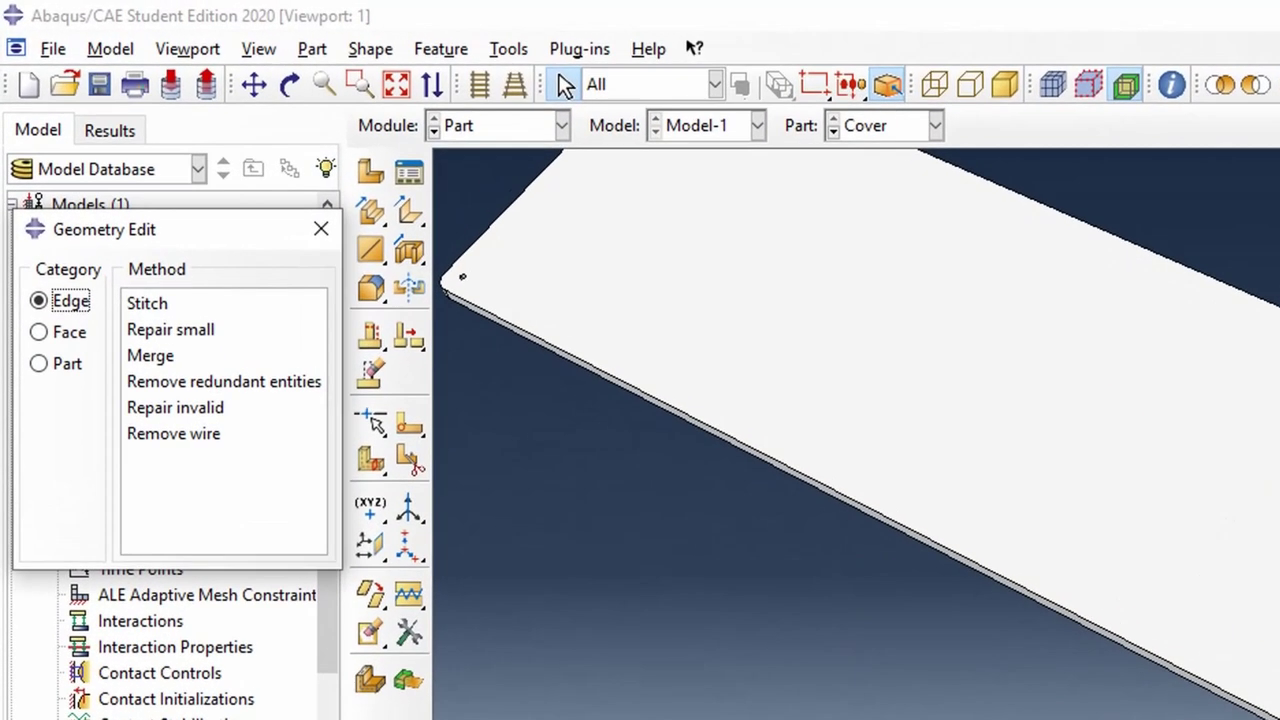
{"action": "left_click", "coordinate": [40, 301]}
{"action": "left_click", "coordinate": [37, 332]}
{"action": "left_click", "coordinate": [155, 360]}
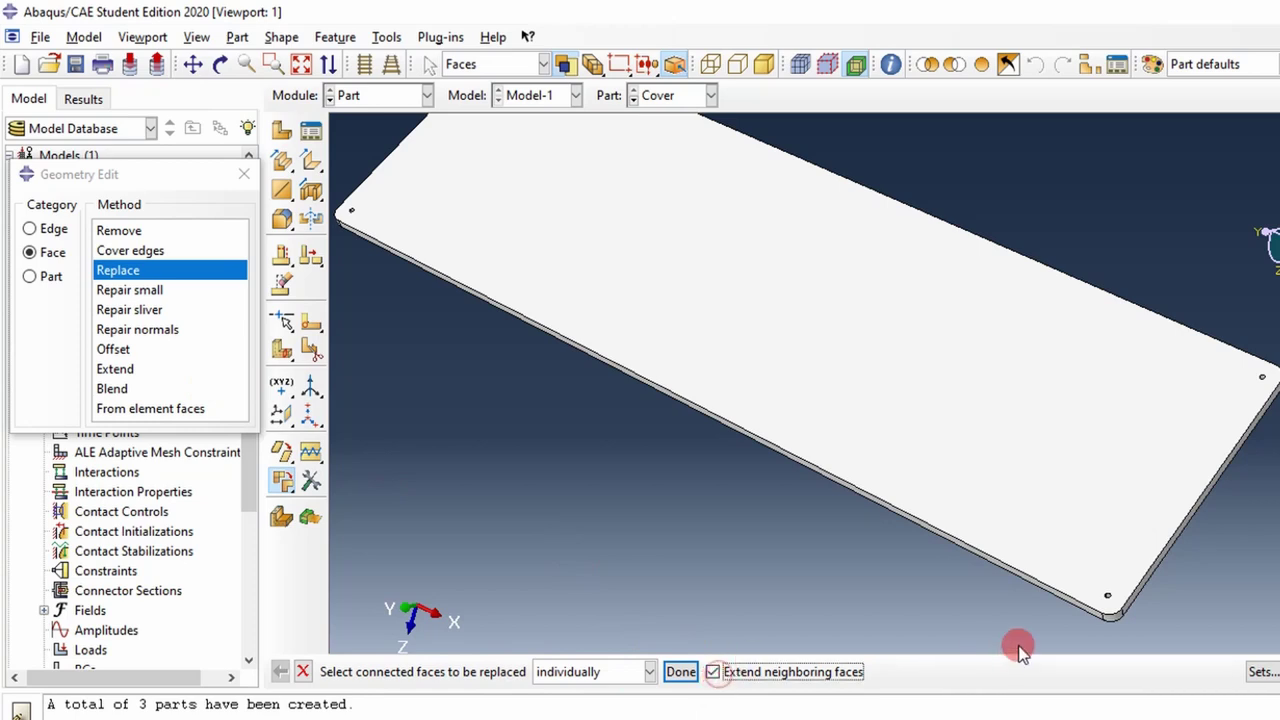
Step: Select two rounded corner faces of the Cover plate for replacement
{"action": "scroll", "coordinate": [1063, 609], "scroll_direction": "up", "scroll_amount": 3}
{"action": "middle_click_drag", "start_coordinate": [1063, 609], "coordinate": [801, 528], "text": "ctrl+alt"}
{"action": "scroll", "coordinate": [790, 488], "scroll_direction": "up", "scroll_amount": 2}
{"action": "left_click", "coordinate": [788, 515]}
{"action": "scroll", "coordinate": [790, 518], "scroll_direction": "down", "scroll_amount": 2}
{"action": "middle_click_drag", "start_coordinate": [909, 516], "coordinate": [876, 654], "text": "ctrl+alt"}
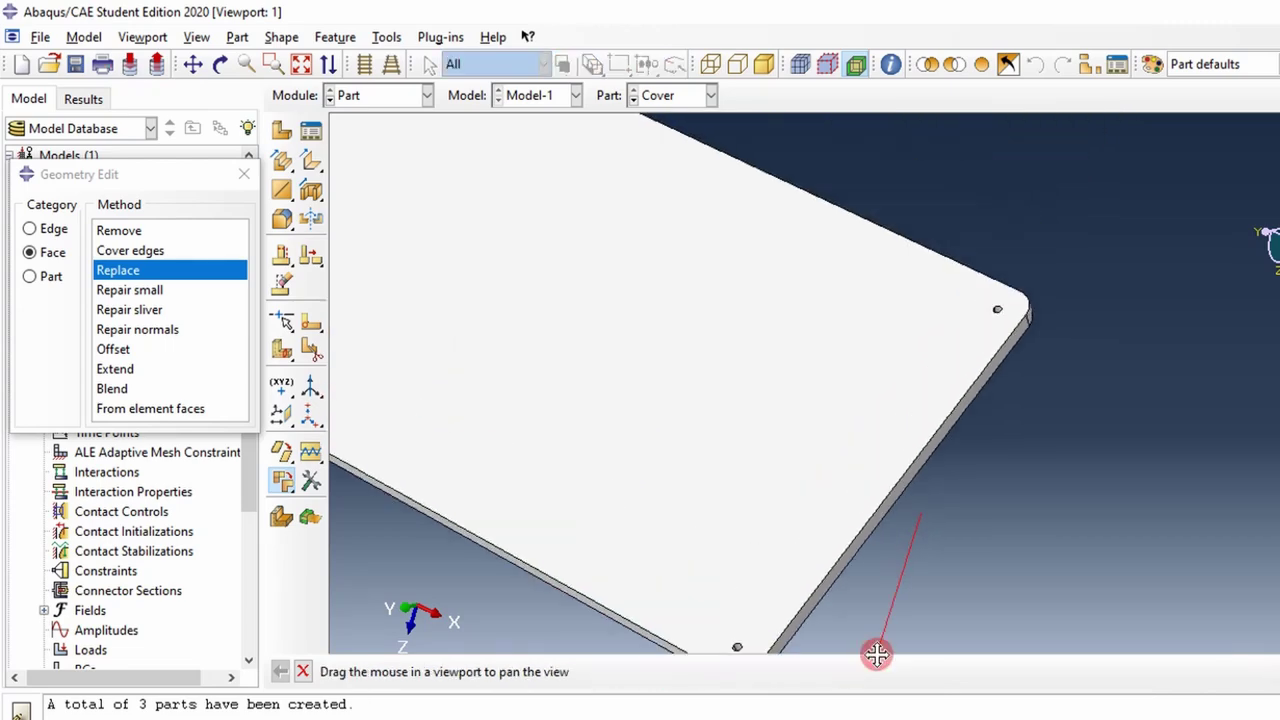
{"action": "left_click_drag", "start_coordinate": [876, 654], "coordinate": [876, 406], "text": "ctrl+alt"}
{"action": "scroll", "coordinate": [866, 460], "scroll_direction": "down", "scroll_amount": 3}
{"action": "left_click_drag", "start_coordinate": [766, 477], "coordinate": [849, 457], "text": "ctrl+alt"}
{"action": "scroll", "coordinate": [774, 476], "scroll_direction": "down", "scroll_amount": 1}
{"action": "left_click_drag", "start_coordinate": [774, 476], "coordinate": [960, 471], "text": "ctrl+alt"}
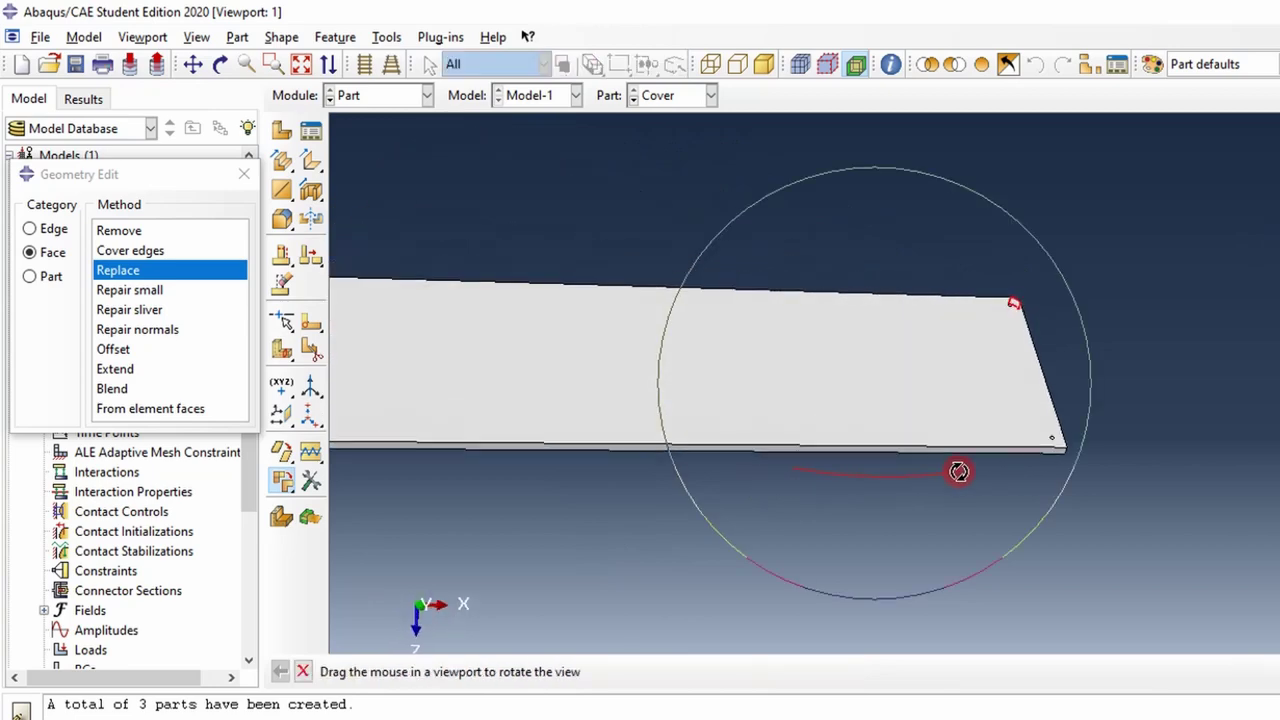
{"action": "middle_click_drag", "start_coordinate": [800, 414], "coordinate": [1174, 500], "text": "ctrl+alt"}
{"action": "scroll", "coordinate": [871, 529], "scroll_direction": "up", "scroll_amount": 2}
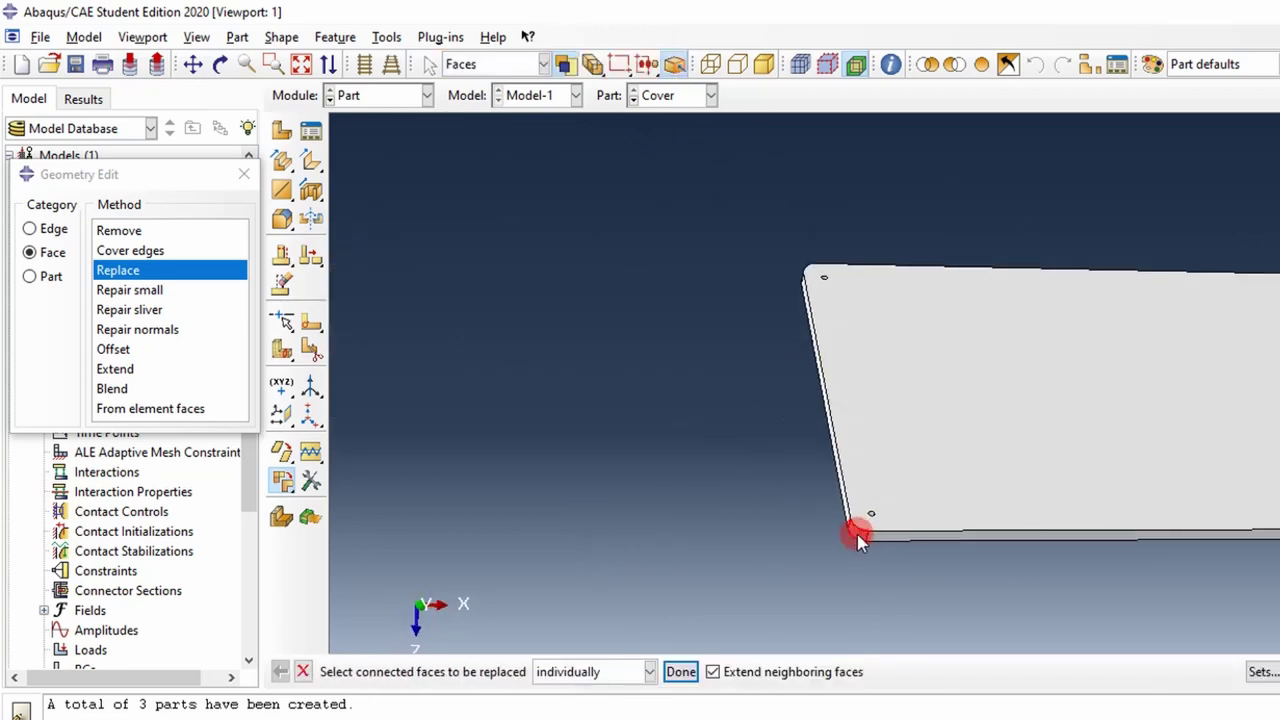
{"action": "left_click_drag", "start_coordinate": [852, 466], "coordinate": [1022, 530], "text": "ctrl+alt"}
{"action": "scroll", "coordinate": [846, 380], "scroll_direction": "up", "scroll_amount": 4}
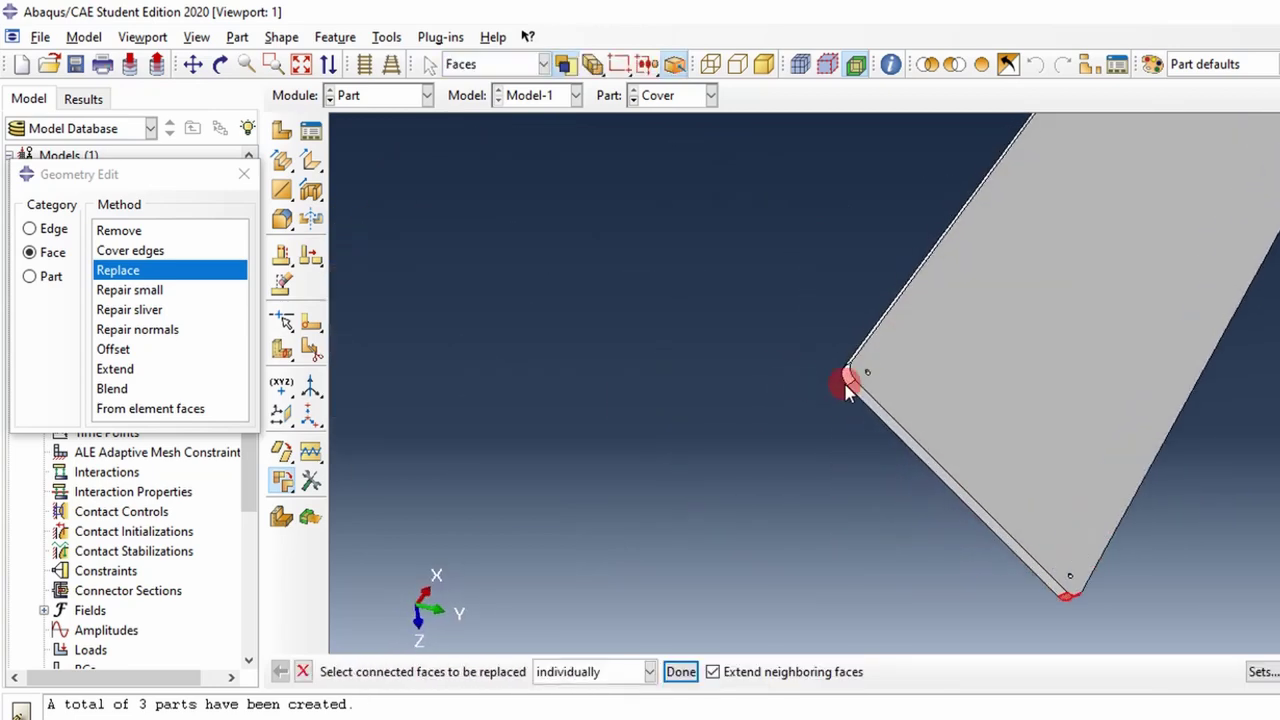
{"action": "left_click", "coordinate": [834, 370]}
Step: Confirm replacing the selected corner faces and close the geometry editing tools
{"action": "scroll", "coordinate": [913, 455], "scroll_direction": "down", "scroll_amount": 3}
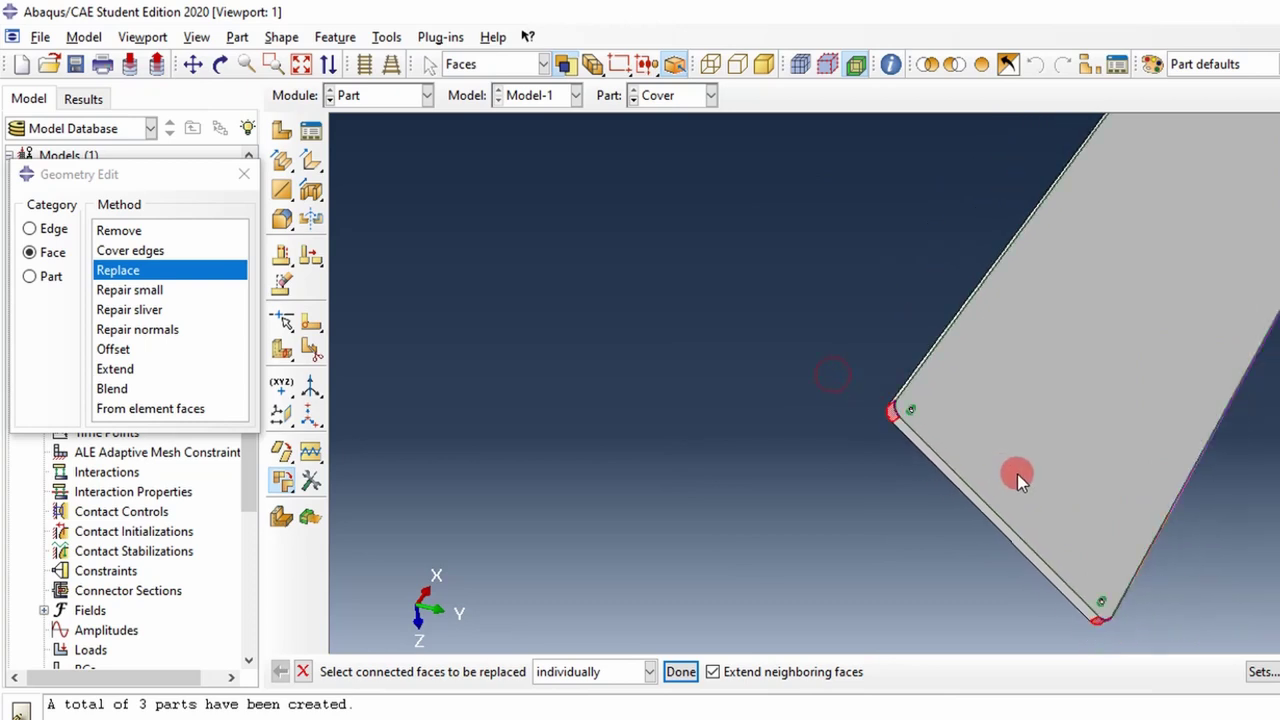
{"action": "left_click_drag", "start_coordinate": [1017, 471], "coordinate": [829, 571], "text": "ctrl+alt"}
{"action": "middle_click", "coordinate": [926, 408]}
{"action": "middle_click_drag", "start_coordinate": [829, 571], "coordinate": [834, 514], "text": "ctrl+alt"}
{"action": "left_click_drag", "start_coordinate": [834, 514], "coordinate": [872, 450], "text": "ctrl+alt"}
{"action": "left_click_drag", "start_coordinate": [589, 357], "coordinate": [506, 299], "text": "ctrl+alt"}
{"action": "left_click", "coordinate": [247, 177]}
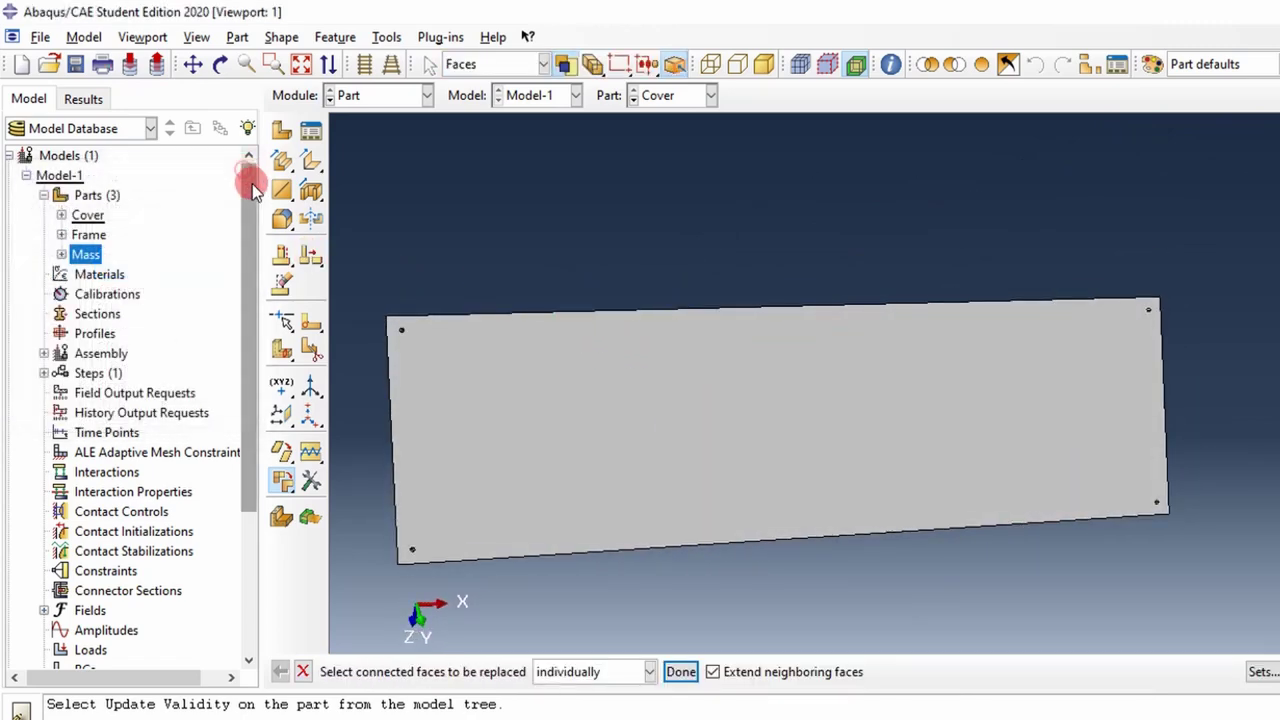
Step: Assign the Cover plate's cell as a midsurface region
{"action": "left_click", "coordinate": [402, 457]}
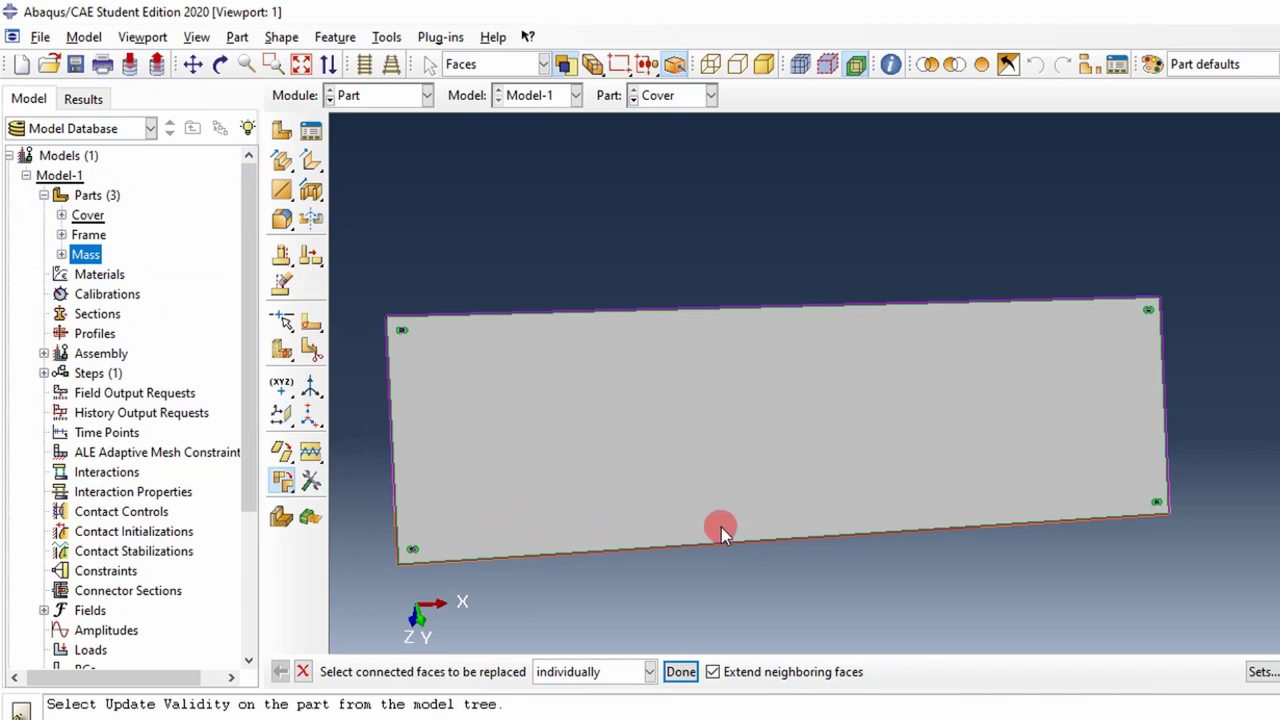
{"action": "left_click_drag", "start_coordinate": [721, 527], "coordinate": [1086, 509], "text": "ctrl+alt"}
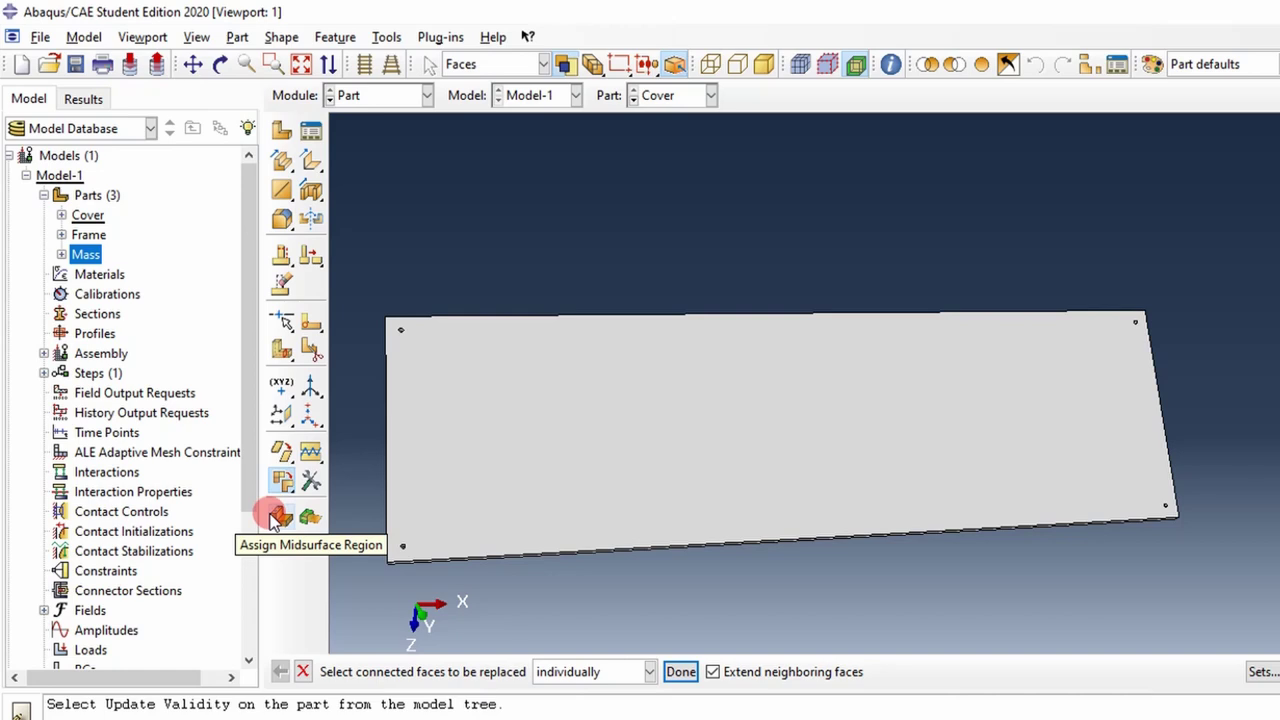
{"action": "left_click", "coordinate": [277, 517]}
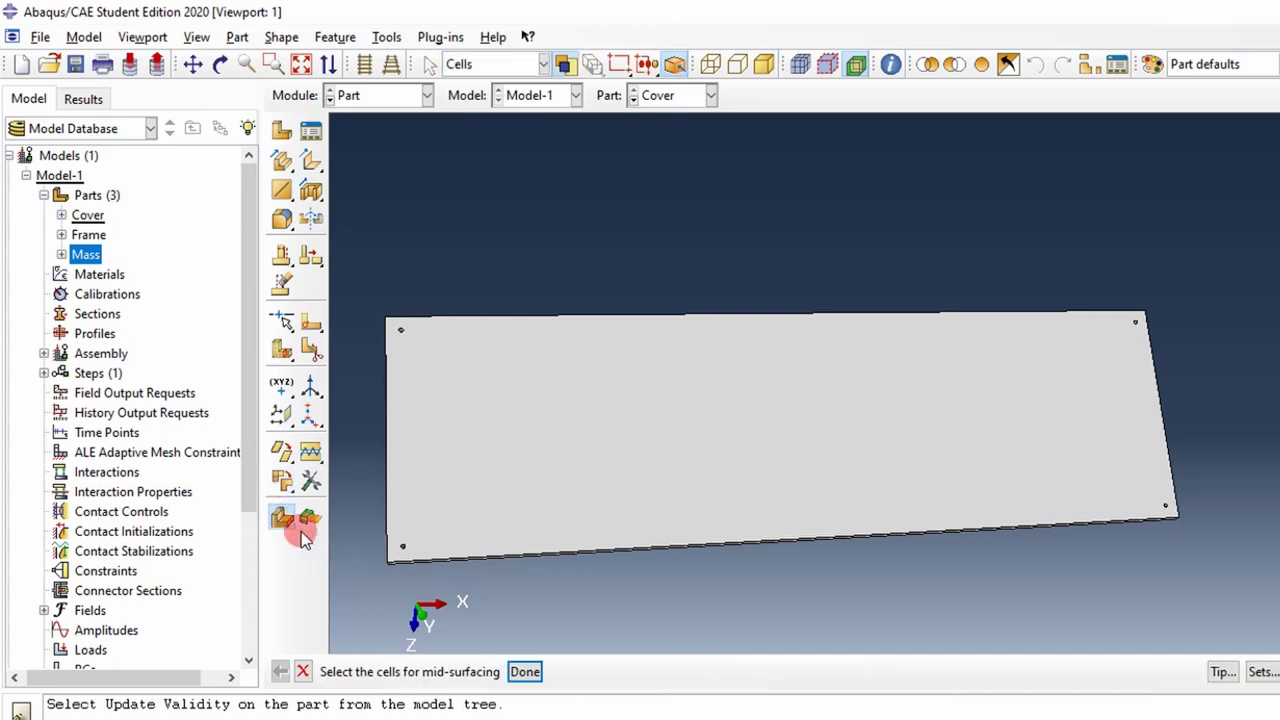
{"action": "left_click", "coordinate": [552, 446]}
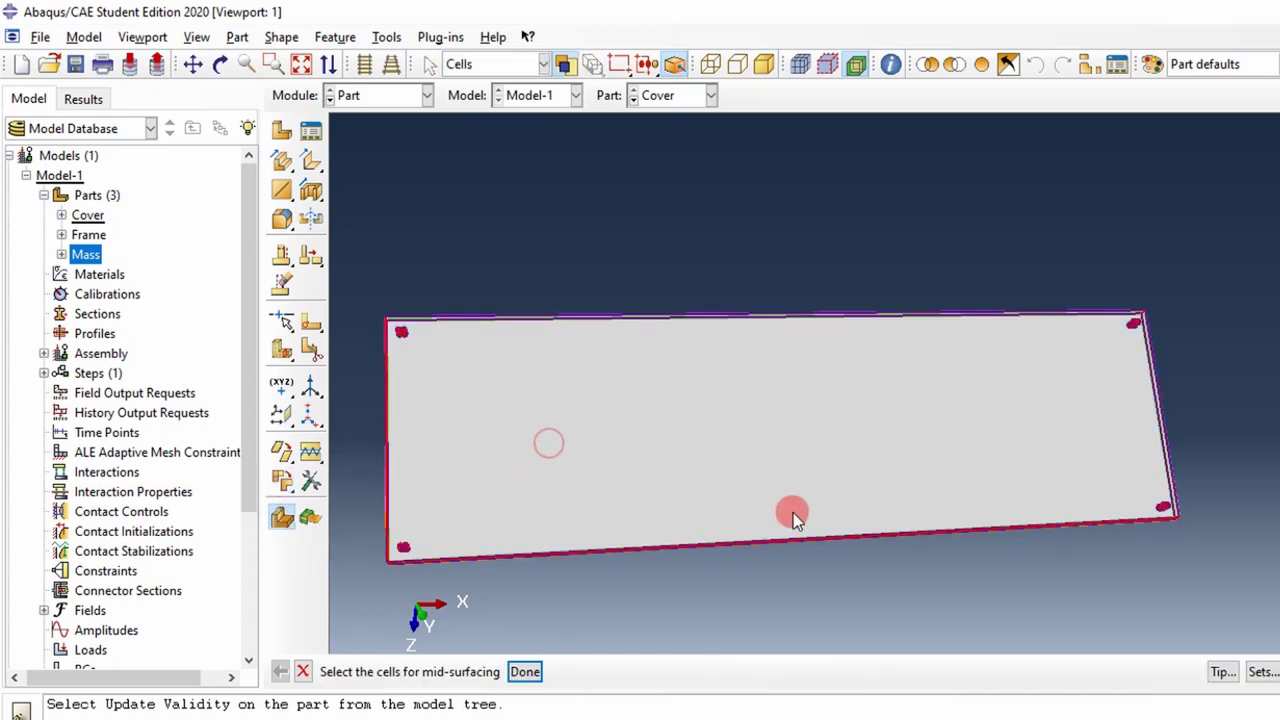
{"action": "middle_click", "coordinate": [743, 508]}
{"action": "left_click_drag", "start_coordinate": [903, 540], "coordinate": [790, 408], "text": "ctrl+alt"}
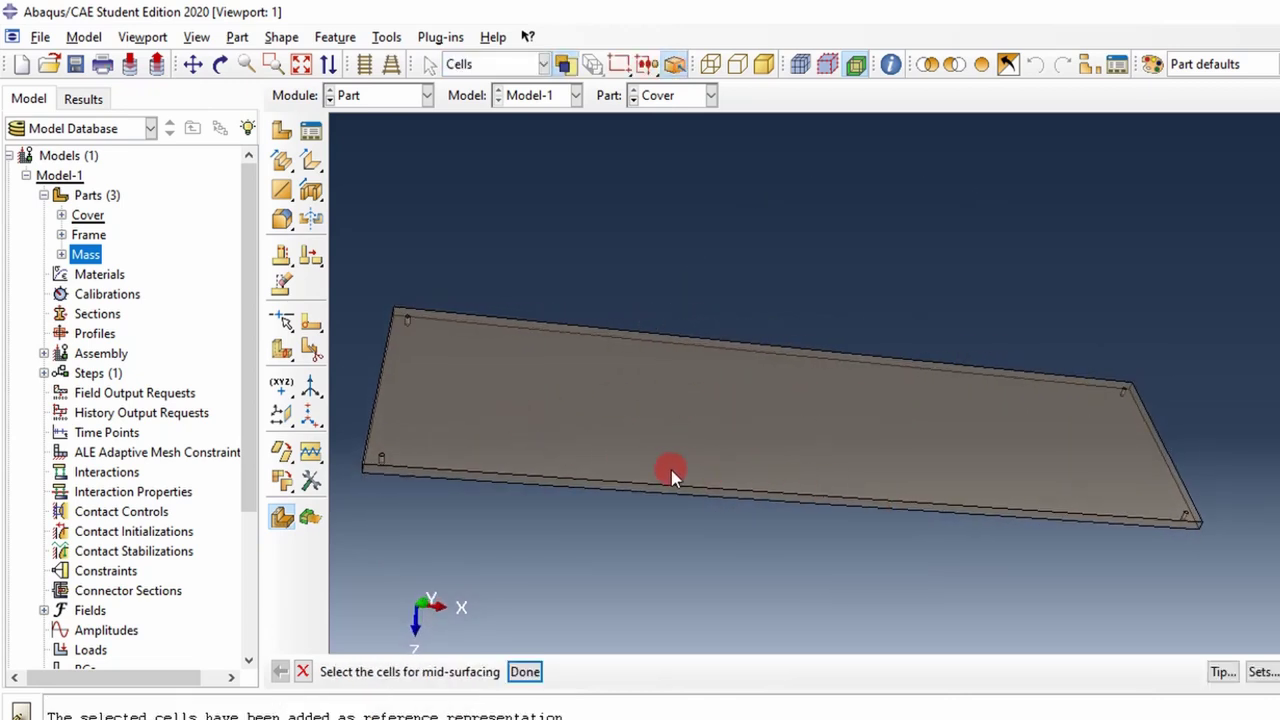
{"action": "left_click_drag", "start_coordinate": [678, 500], "coordinate": [586, 496], "text": "ctrl+alt"}
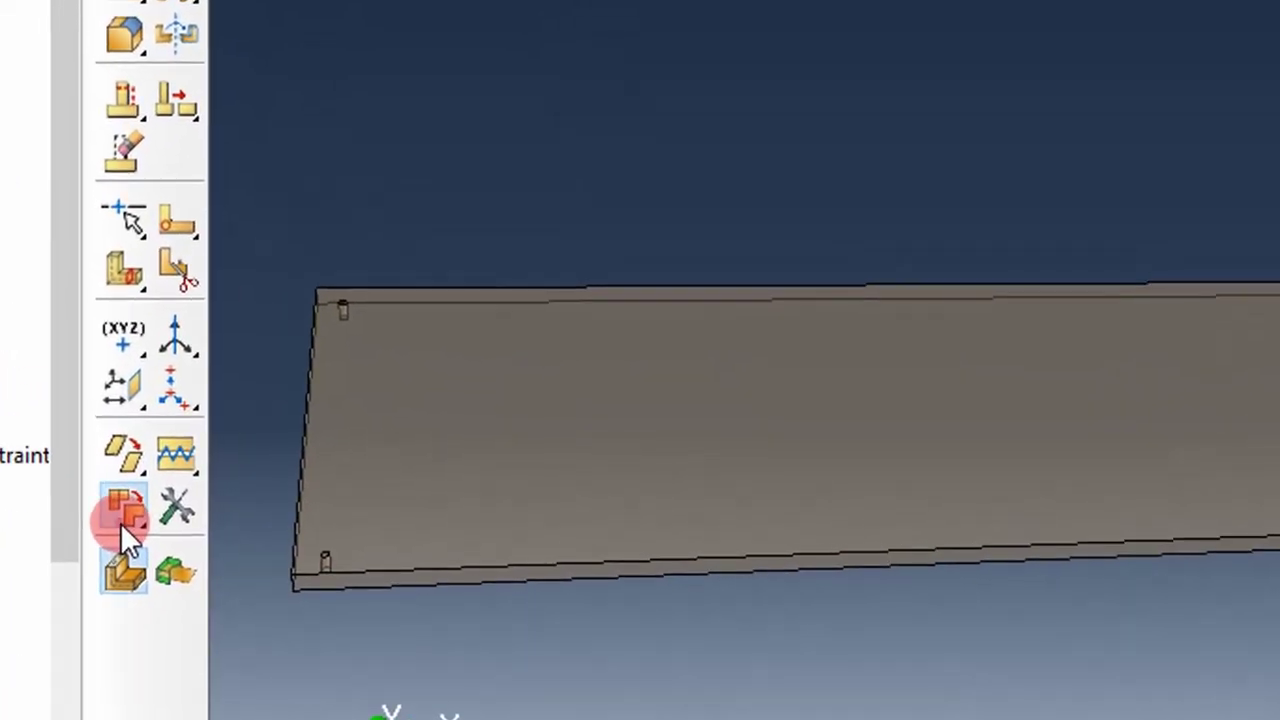
Step: Offset the plate's top face to half the average distance from auto-selected target faces
{"action": "left_click", "coordinate": [281, 487]}
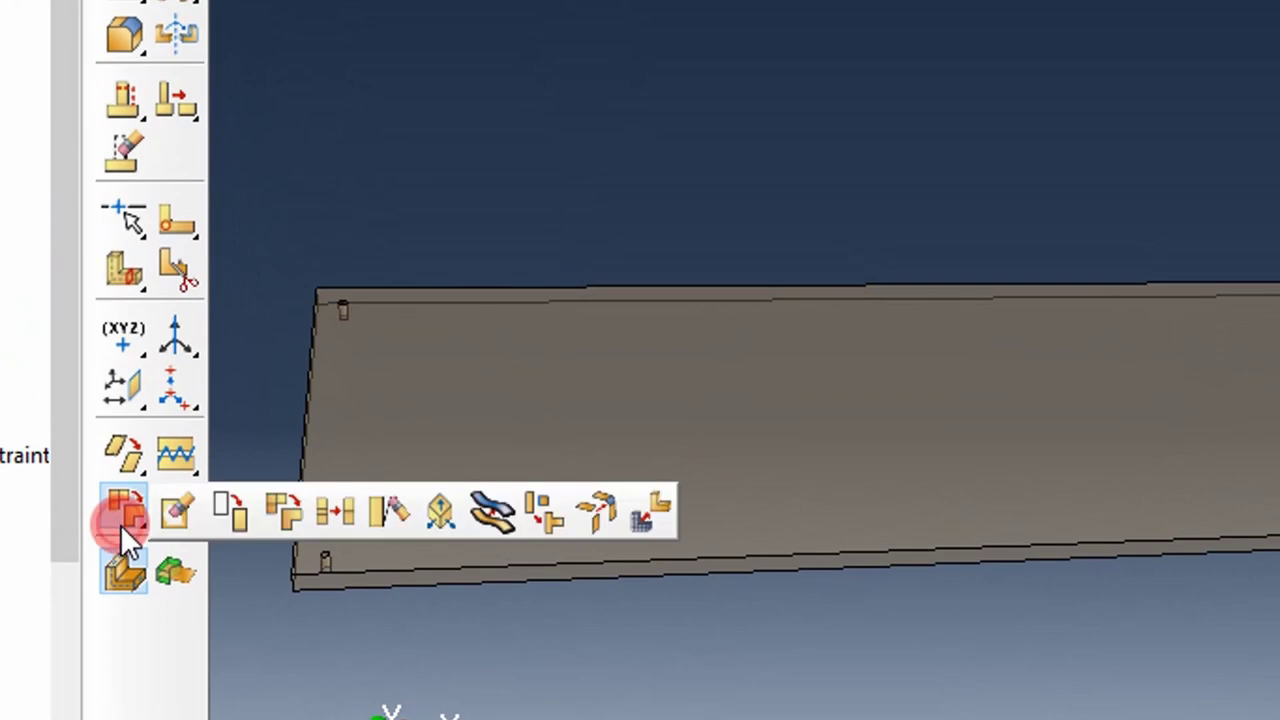
{"action": "left_click", "coordinate": [493, 511]}
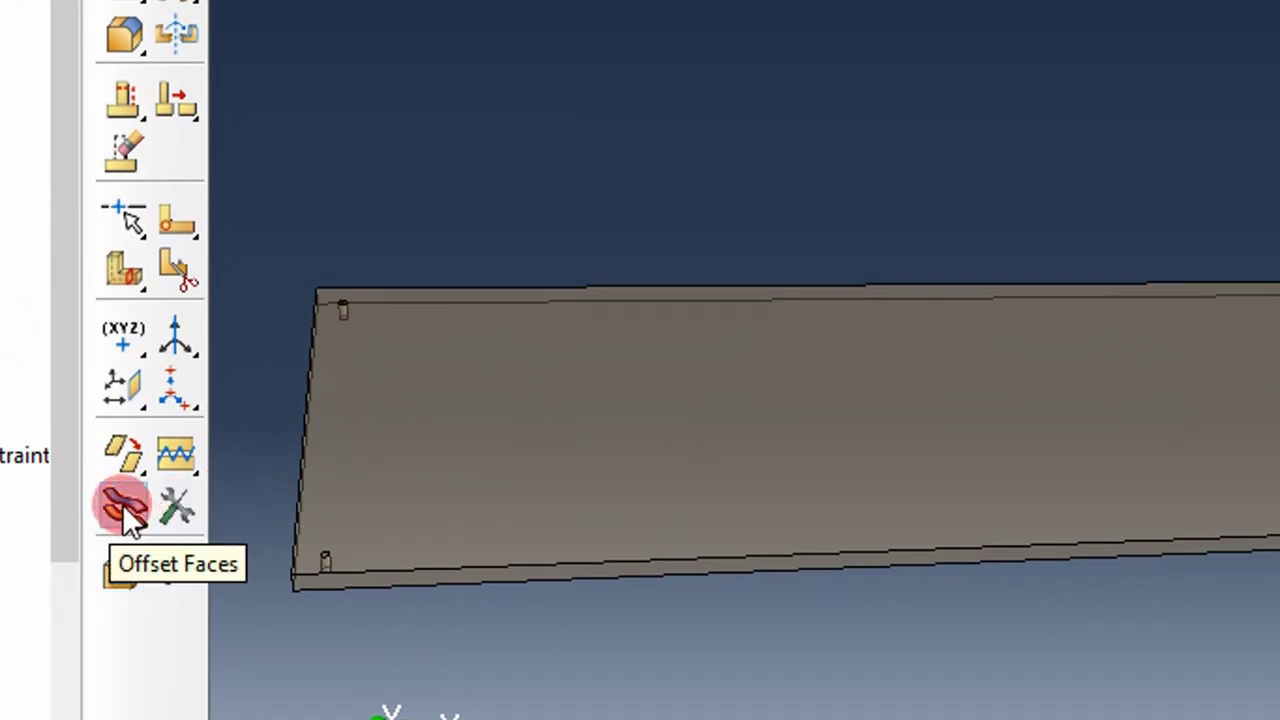
{"action": "left_click", "coordinate": [569, 474]}
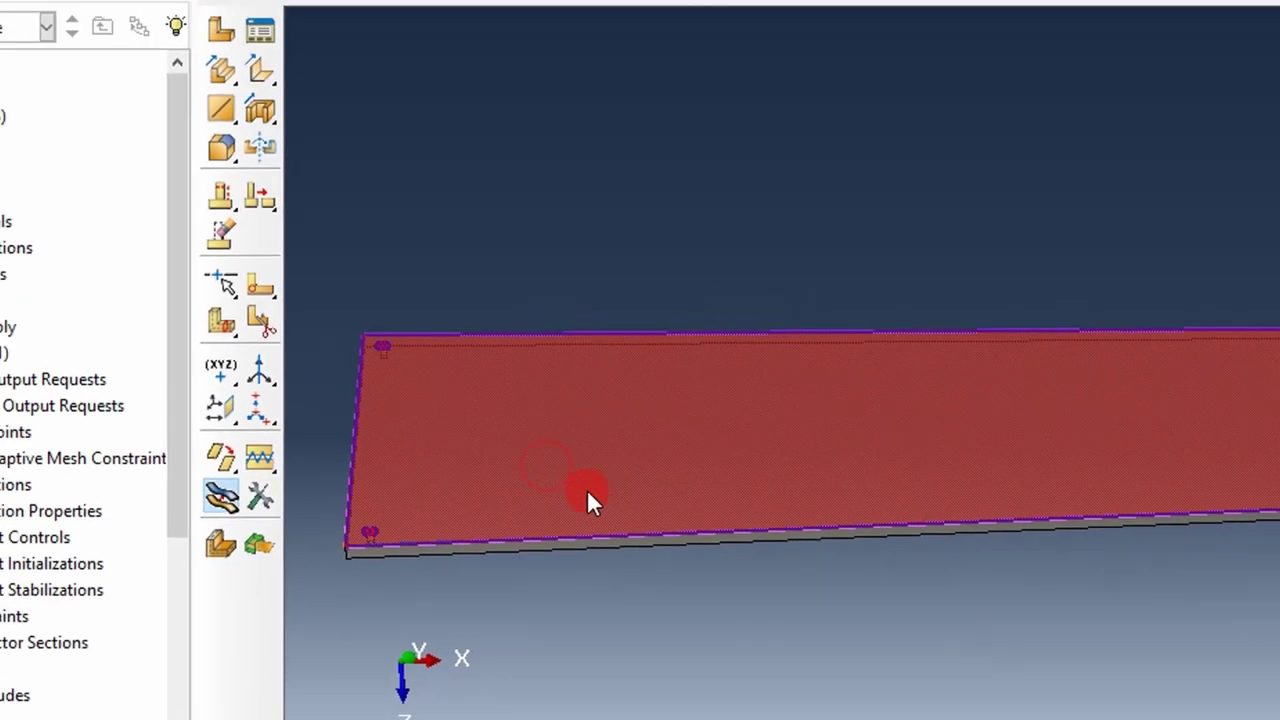
{"action": "middle_click", "coordinate": [584, 488]}
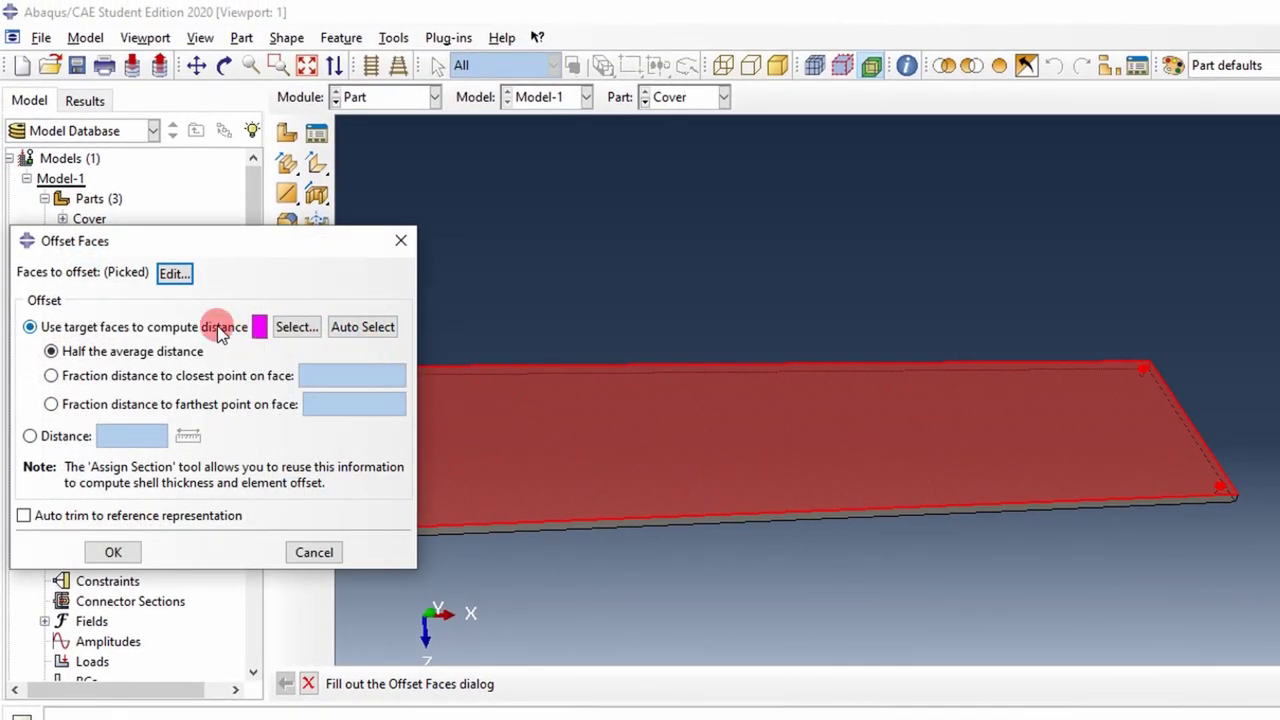
{"action": "left_click", "coordinate": [377, 329]}
{"action": "middle_click", "coordinate": [688, 493]}
{"action": "left_click_drag", "start_coordinate": [688, 493], "coordinate": [747, 488], "text": "ctrl+alt"}
{"action": "left_click", "coordinate": [145, 551]}
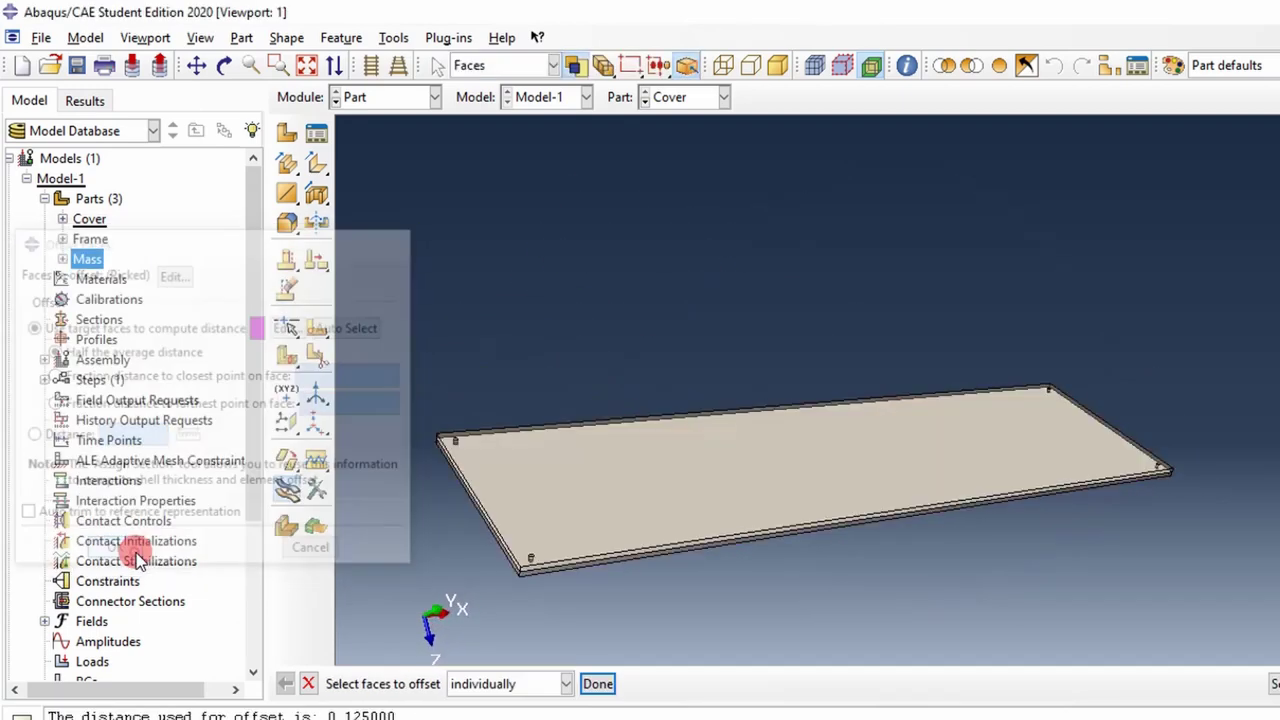
{"action": "left_click_drag", "start_coordinate": [754, 551], "coordinate": [986, 466], "text": "ctrl+alt"}
{"action": "left_click", "coordinate": [203, 39]}
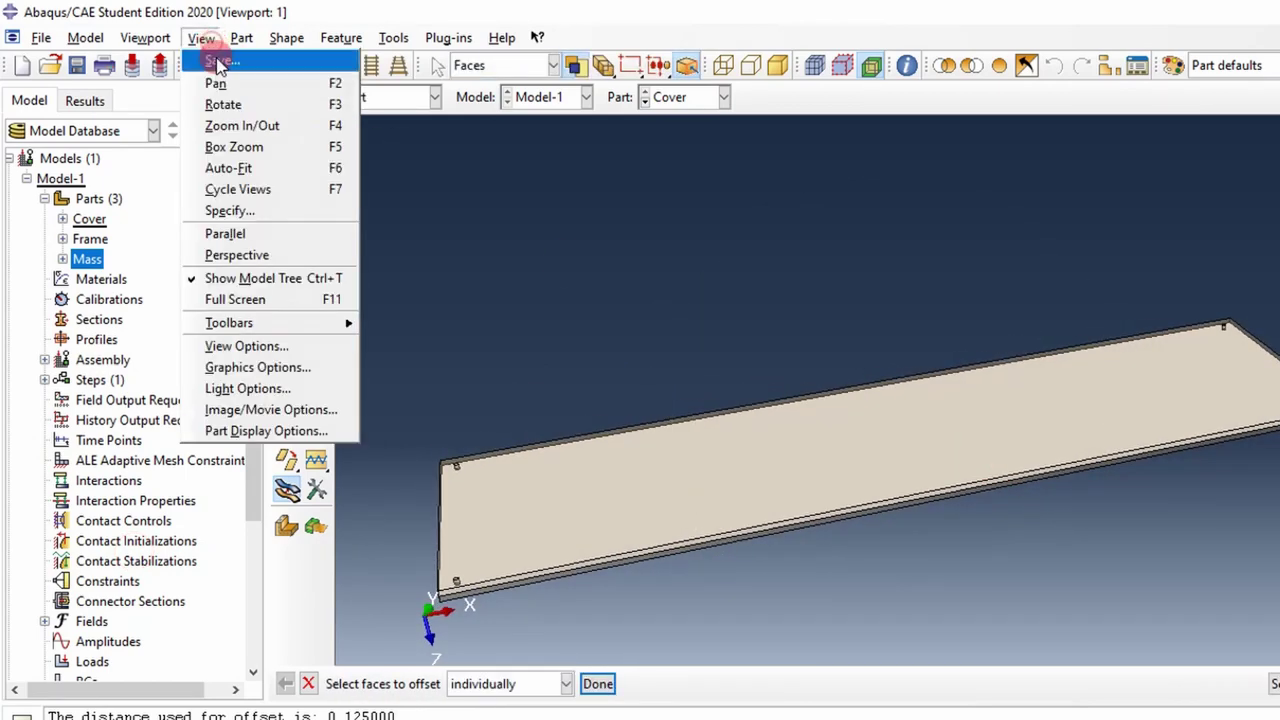
{"action": "left_click", "coordinate": [288, 430]}
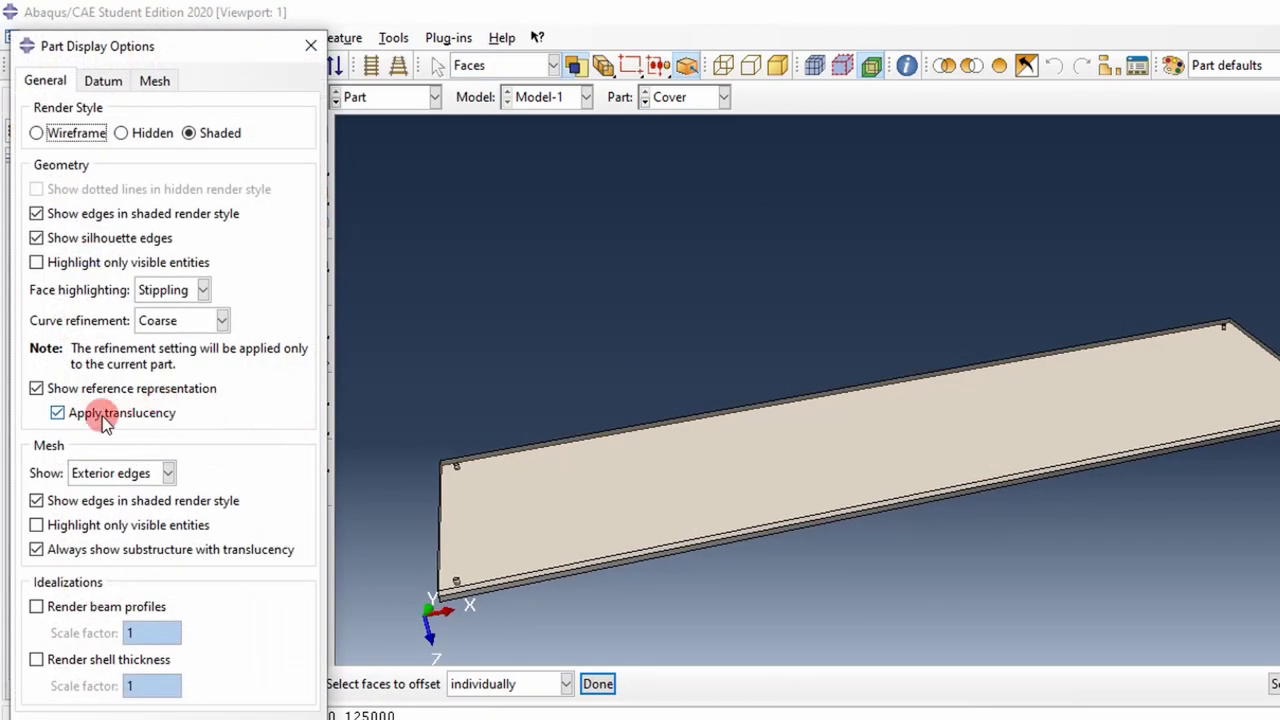
{"action": "left_click", "coordinate": [36, 390]}
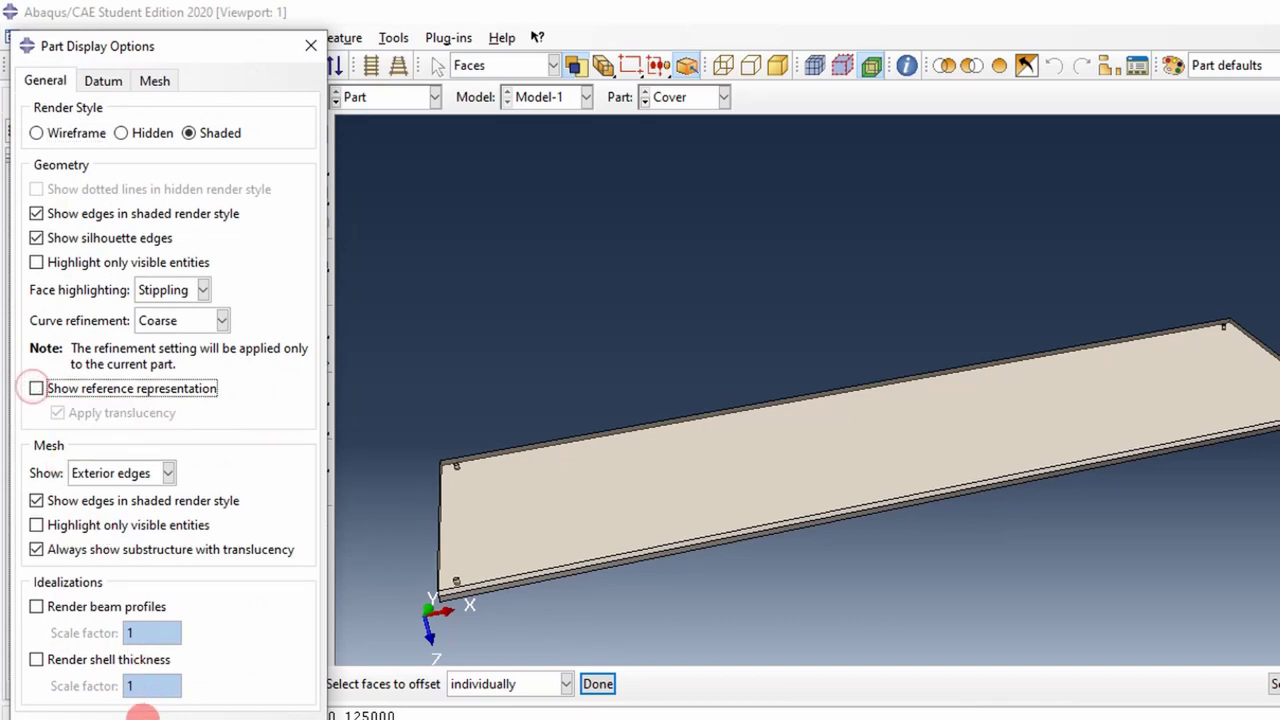
{"action": "left_click_drag", "start_coordinate": [900, 449], "coordinate": [967, 451], "text": "ctrl+alt"}
{"action": "left_click", "coordinate": [966, 452]}
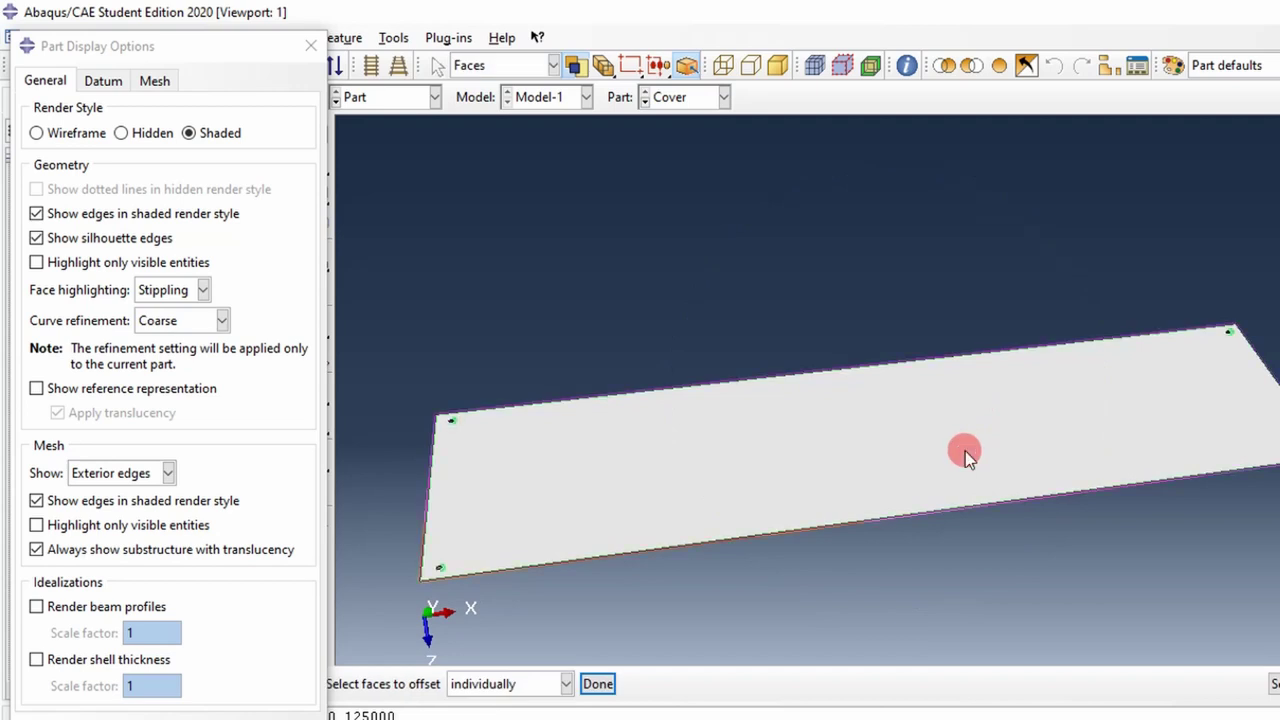
{"action": "left_click", "coordinate": [563, 335]}
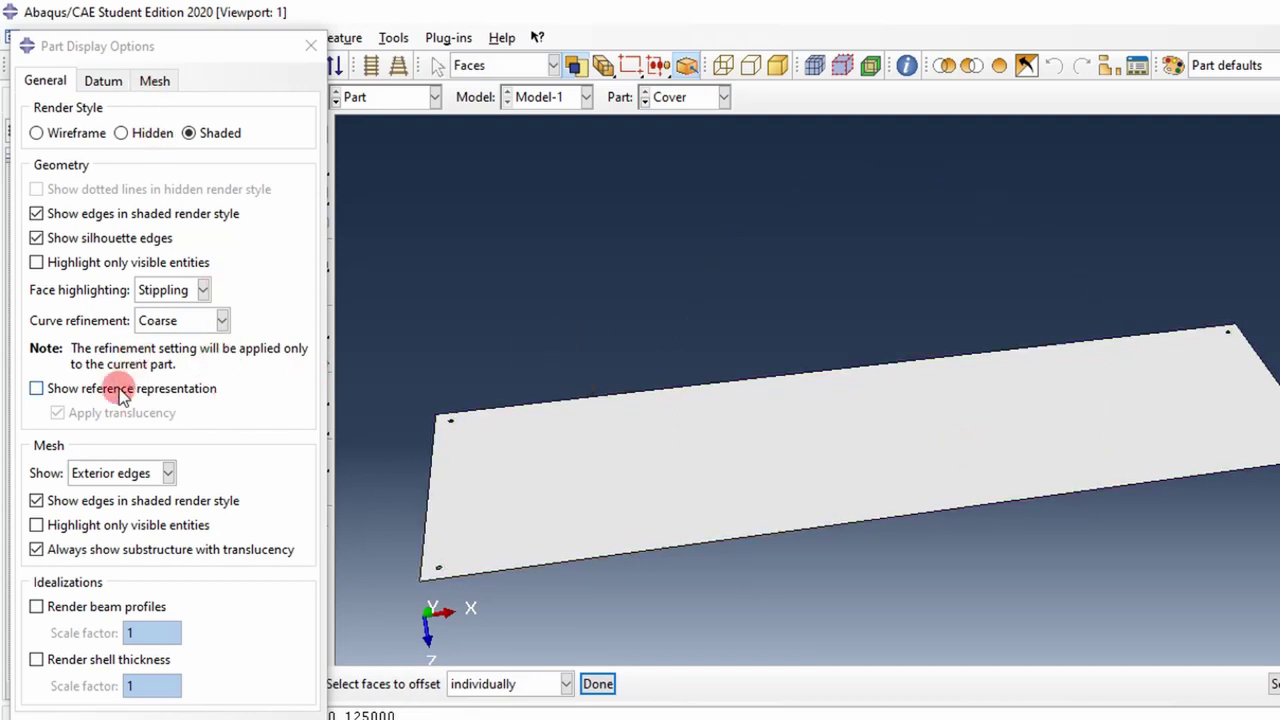
{"action": "left_click", "coordinate": [45, 392]}
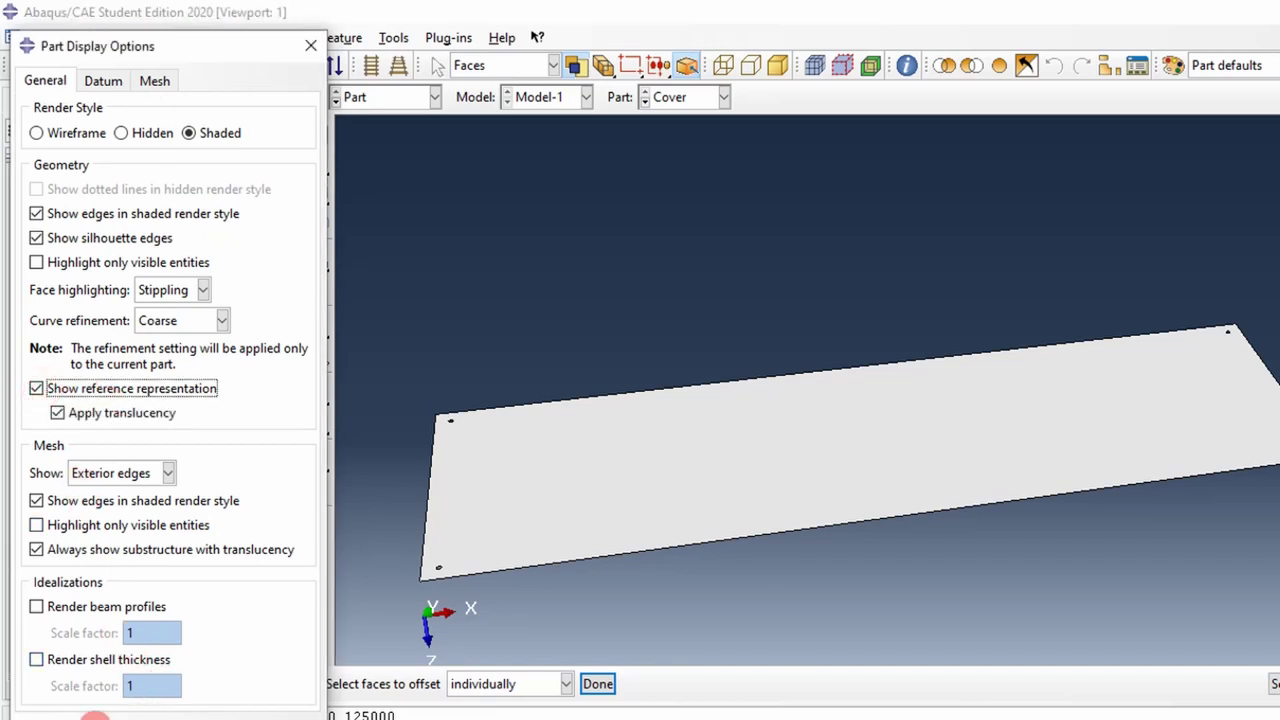
{"action": "left_click", "coordinate": [310, 45]}
Step: Display the Frame part and orbit it to an oblique view
{"action": "left_click", "coordinate": [645, 97]}
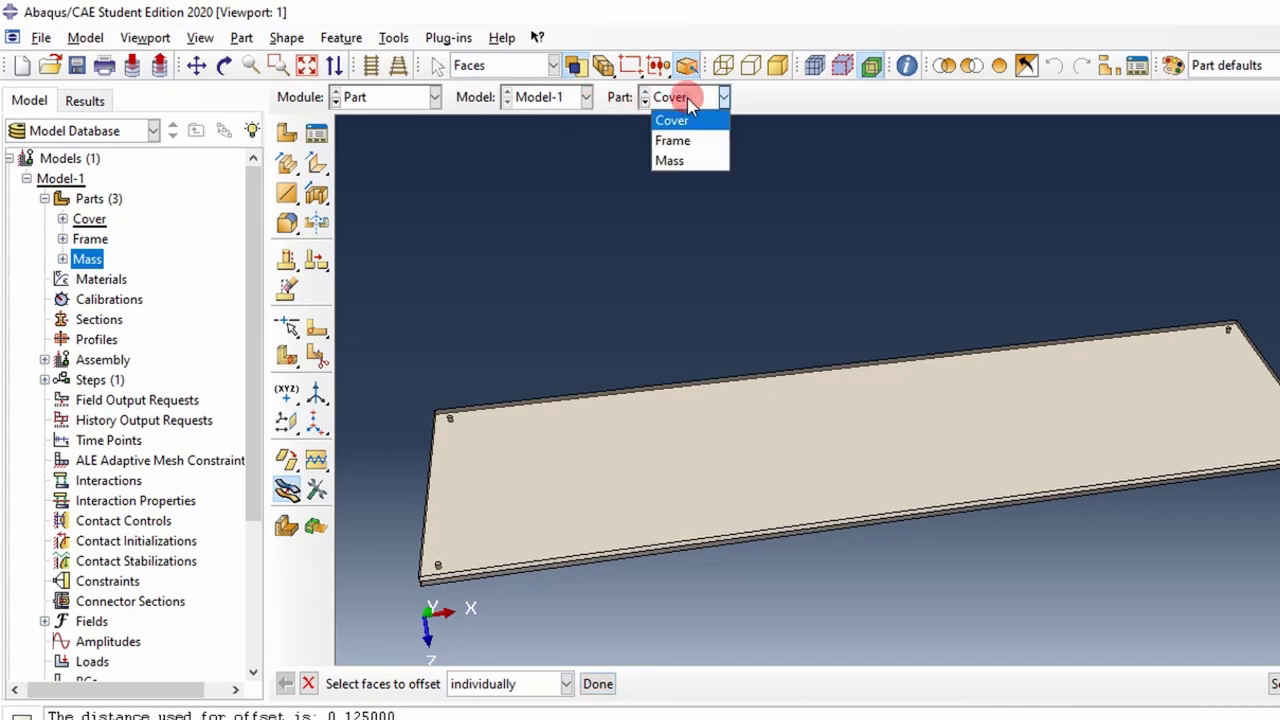
{"action": "left_click", "coordinate": [689, 134]}
{"action": "left_click_drag", "start_coordinate": [683, 294], "coordinate": [757, 354], "text": "ctrl+alt"}
{"action": "scroll", "coordinate": [846, 377], "scroll_direction": "up", "scroll_amount": 5}
{"action": "left_click_drag", "start_coordinate": [951, 445], "coordinate": [947, 386], "text": "ctrl+alt"}
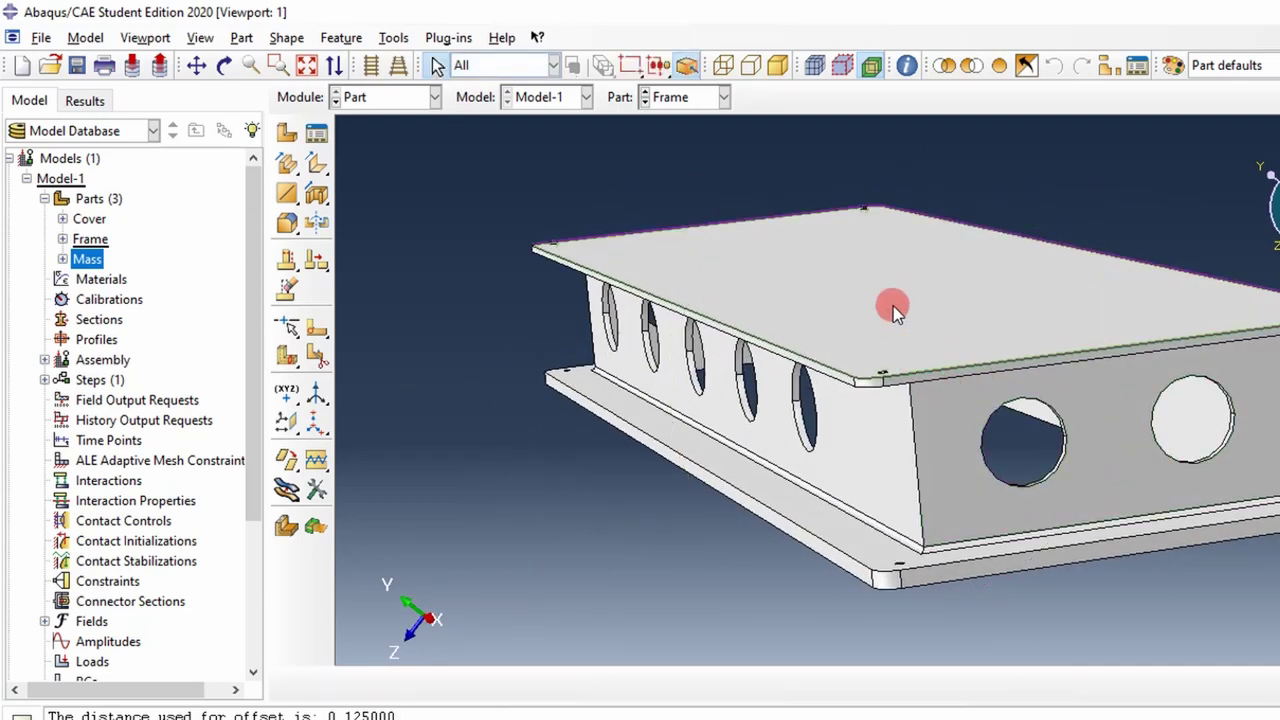
{"action": "left_click_drag", "start_coordinate": [1005, 412], "coordinate": [921, 406], "text": "ctrl+alt"}
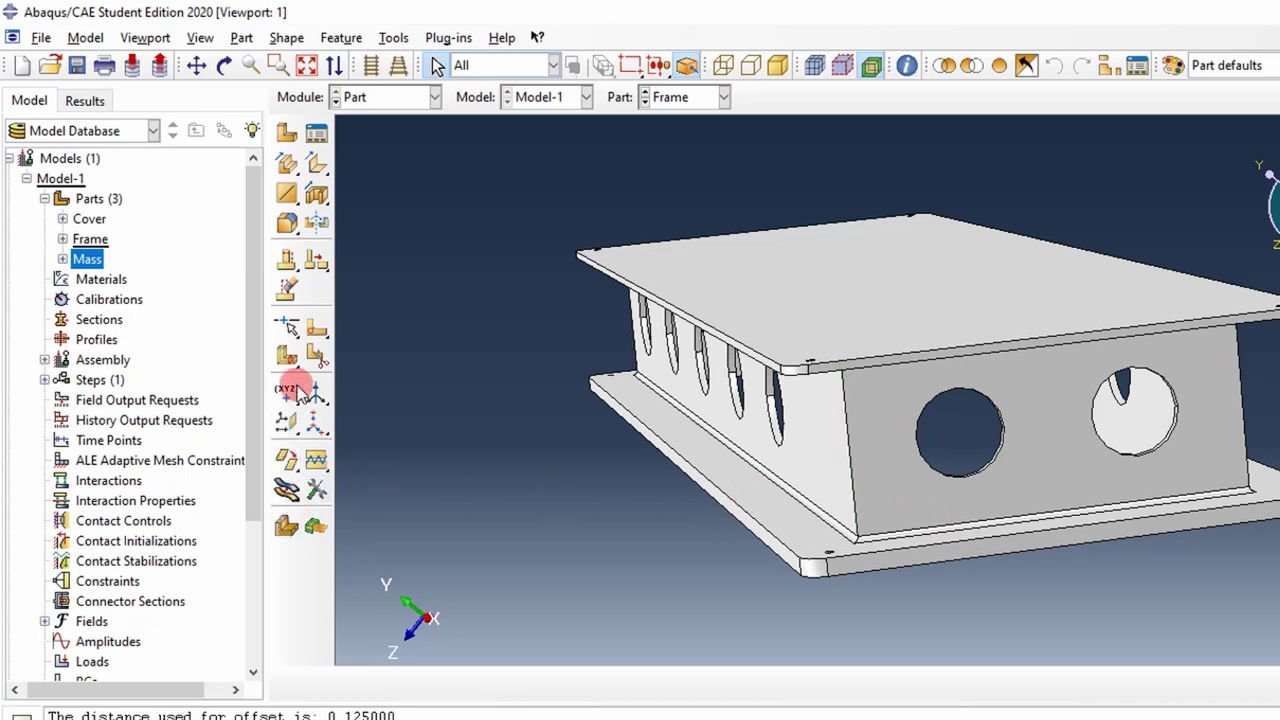
Step: Start Replace connected faces and pick the Frame's thin edge strip faces
{"action": "left_click", "coordinate": [317, 497]}
{"action": "left_click", "coordinate": [122, 276]}
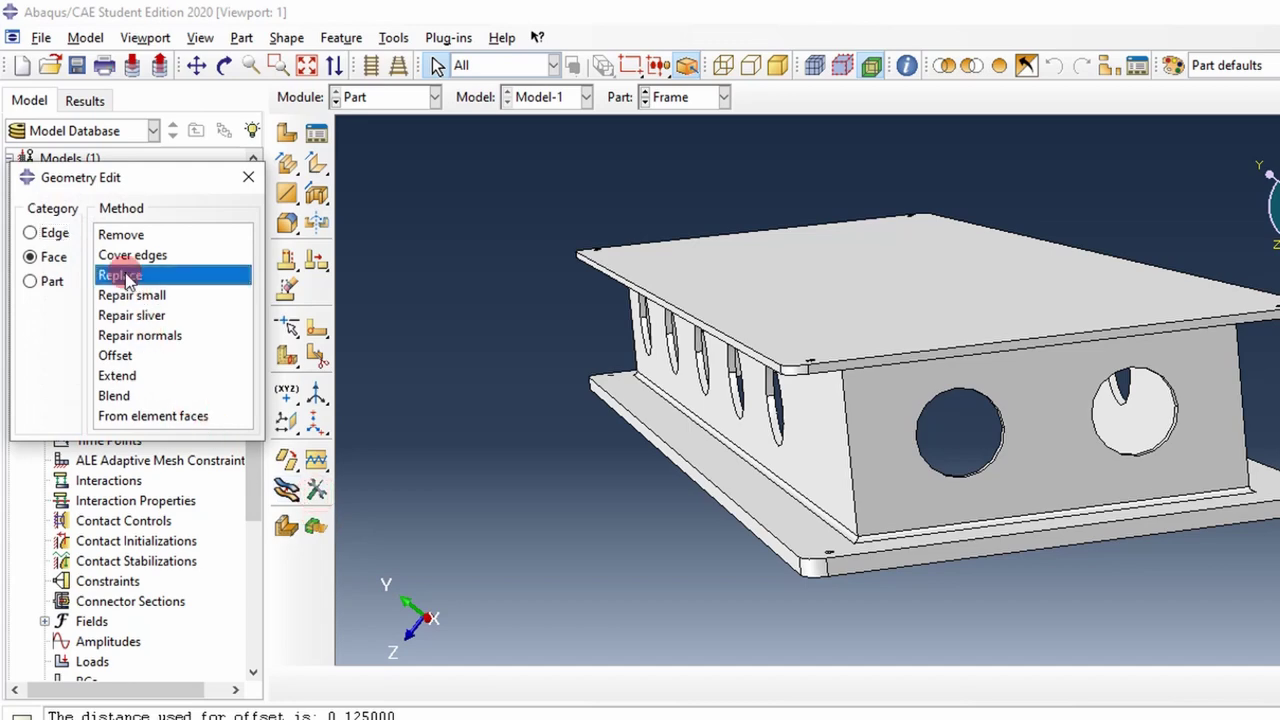
{"action": "scroll", "coordinate": [820, 530], "scroll_direction": "down", "scroll_amount": 5}
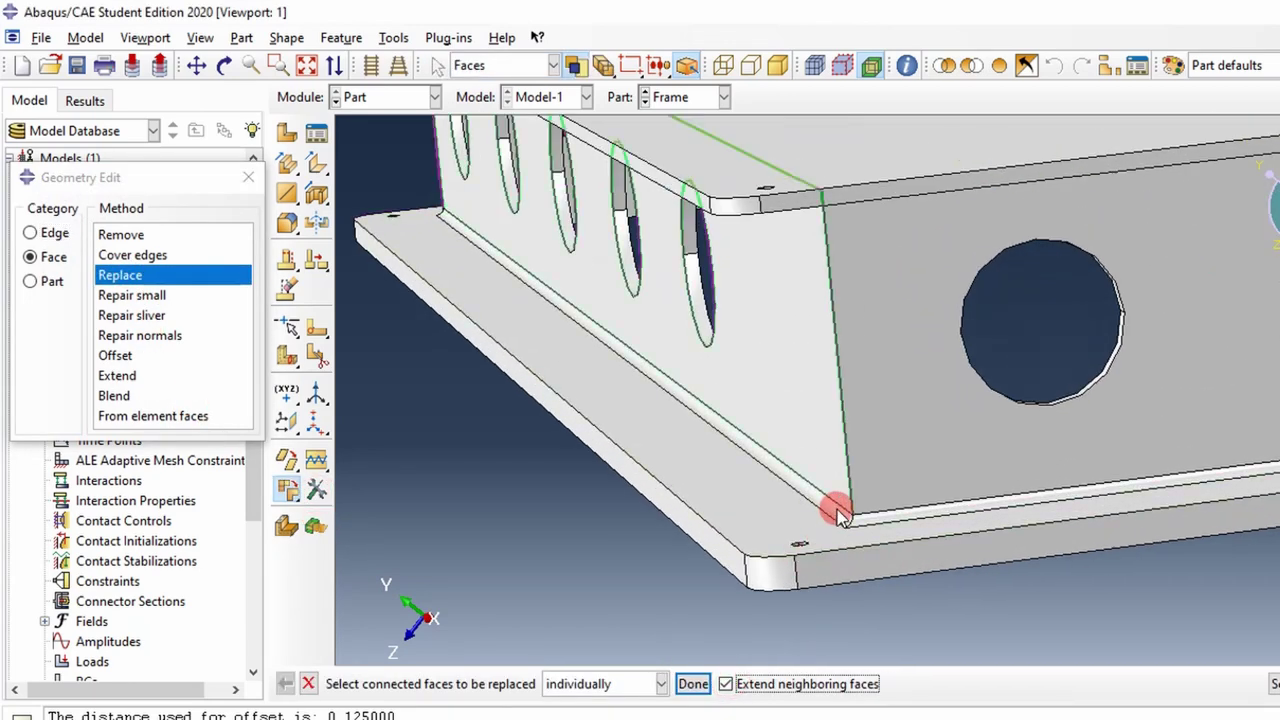
{"action": "left_click", "coordinate": [852, 516]}
{"action": "scroll", "coordinate": [845, 520], "scroll_direction": "down", "scroll_amount": 4}
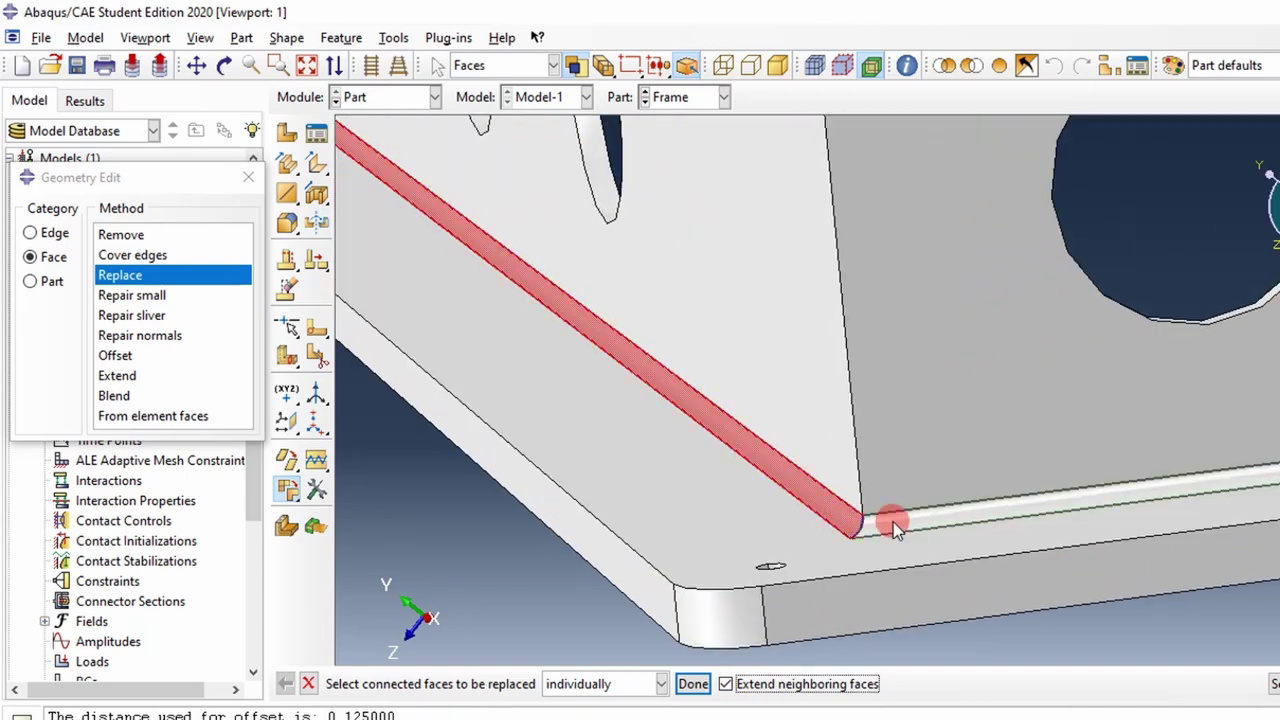
{"action": "left_click", "coordinate": [922, 530]}
{"action": "scroll", "coordinate": [918, 530], "scroll_direction": "up", "scroll_amount": 3}
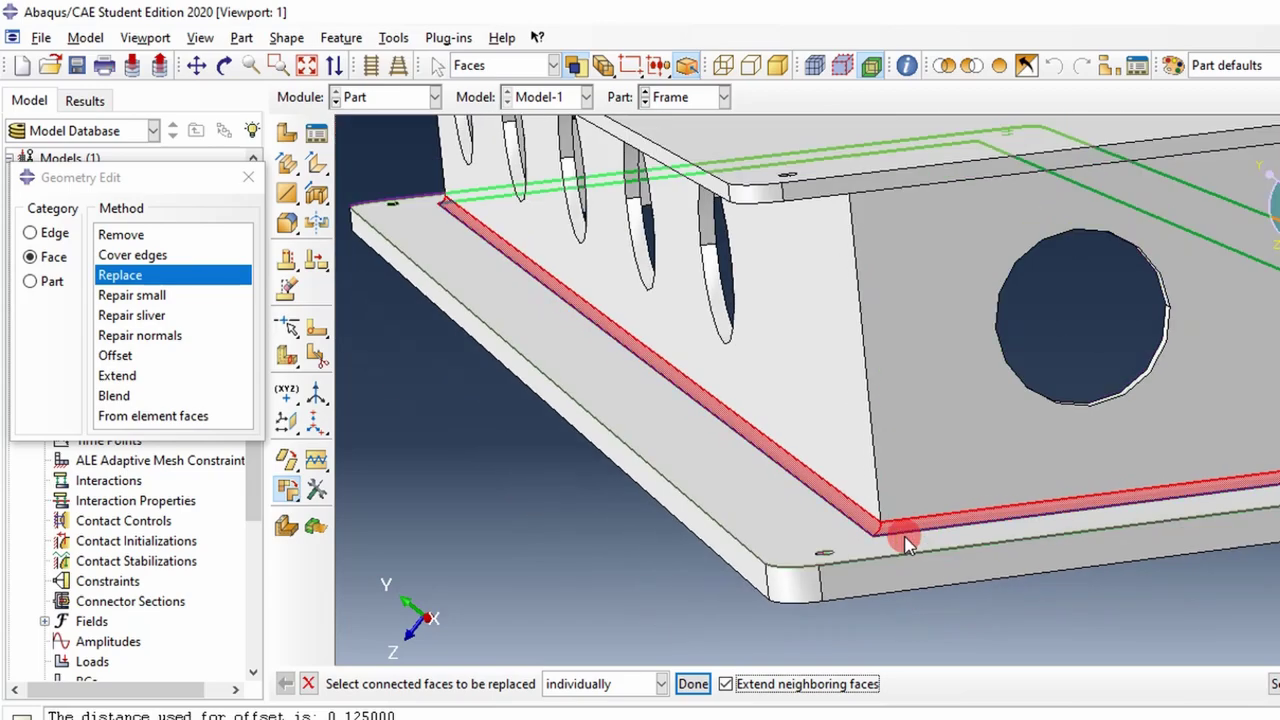
{"action": "left_click_drag", "start_coordinate": [949, 484], "coordinate": [914, 389], "text": "ctrl+alt"}
{"action": "middle_click_drag", "start_coordinate": [914, 389], "coordinate": [733, 693], "text": "ctrl+alt"}
{"action": "left_click_drag", "start_coordinate": [760, 560], "coordinate": [681, 410], "text": "ctrl+alt"}
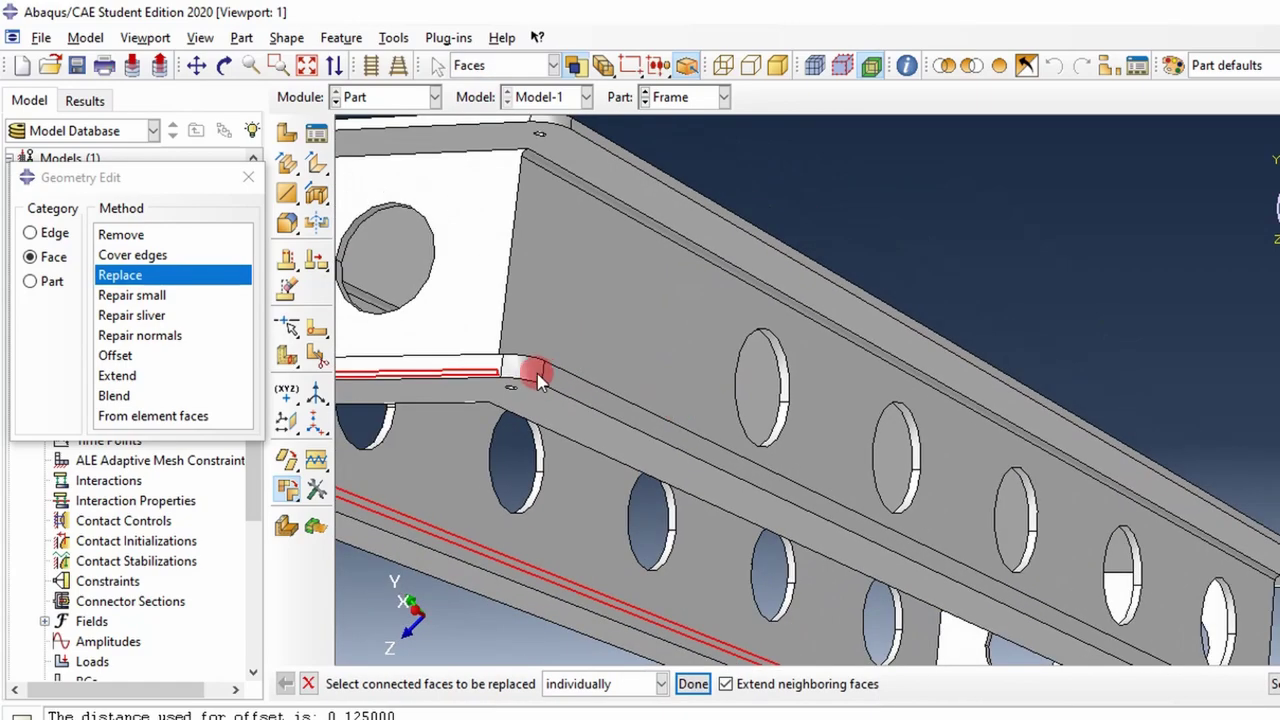
{"action": "left_click_drag", "start_coordinate": [538, 377], "coordinate": [1092, 527], "text": "ctrl+alt"}
{"action": "left_click_drag", "start_coordinate": [929, 480], "coordinate": [983, 527], "text": "ctrl+alt"}
{"action": "left_click", "coordinate": [981, 527]}
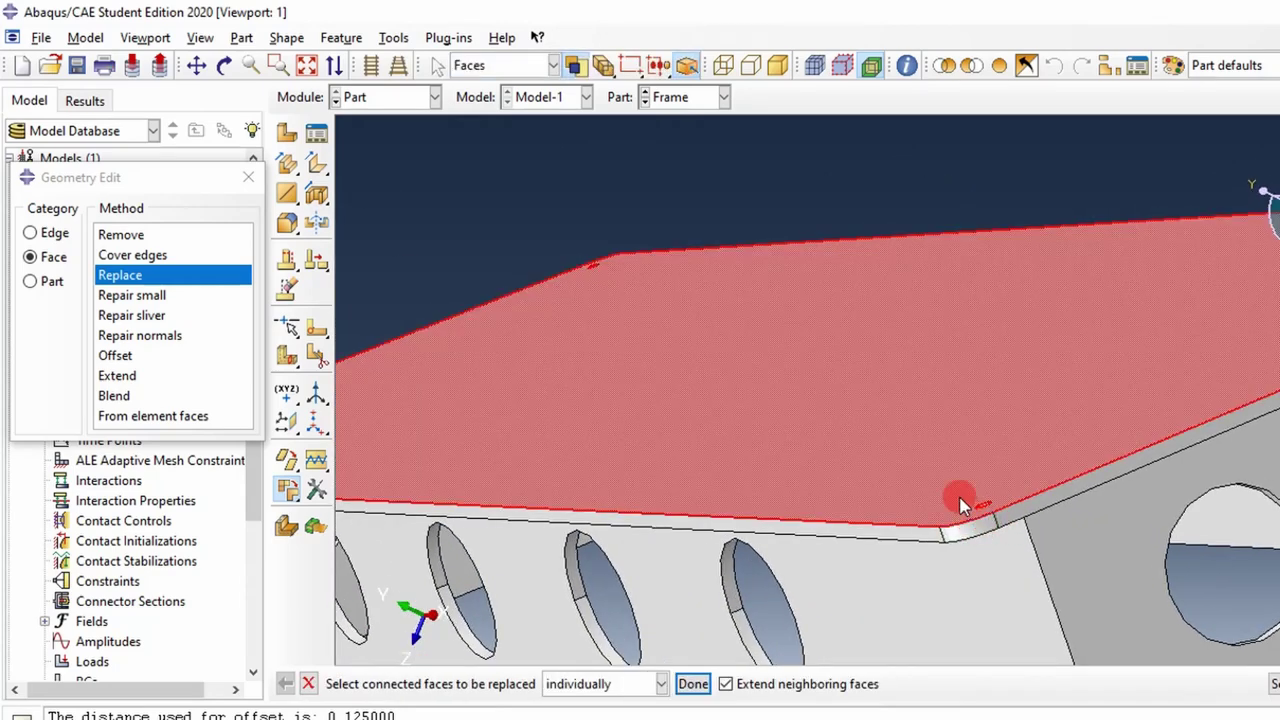
{"action": "left_click", "coordinate": [976, 530]}
Step: Add the lower beam strip face and replace the selected thin faces
{"action": "left_click_drag", "start_coordinate": [973, 529], "coordinate": [950, 460], "text": "ctrl+alt"}
{"action": "scroll", "coordinate": [945, 455], "scroll_direction": "up", "scroll_amount": 5}
{"action": "scroll", "coordinate": [1008, 458], "scroll_direction": "down", "scroll_amount": 5}
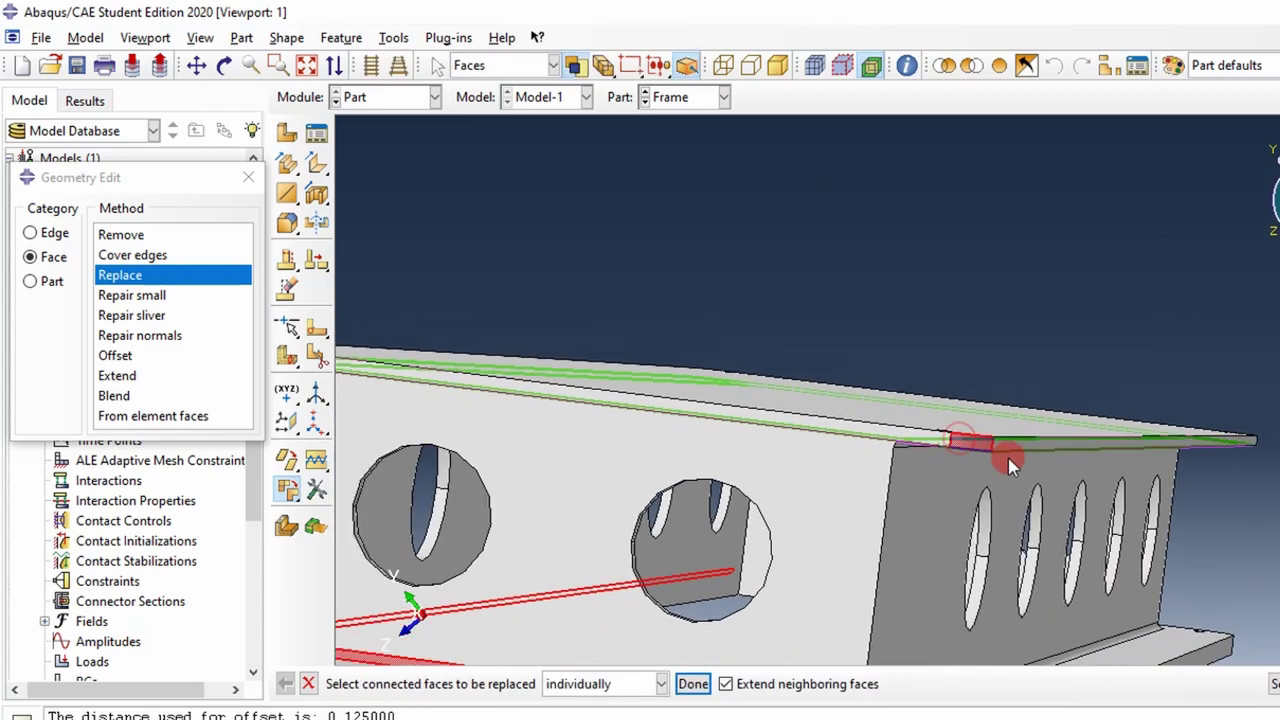
{"action": "left_click_drag", "start_coordinate": [1226, 459], "coordinate": [750, 465], "text": "ctrl+alt"}
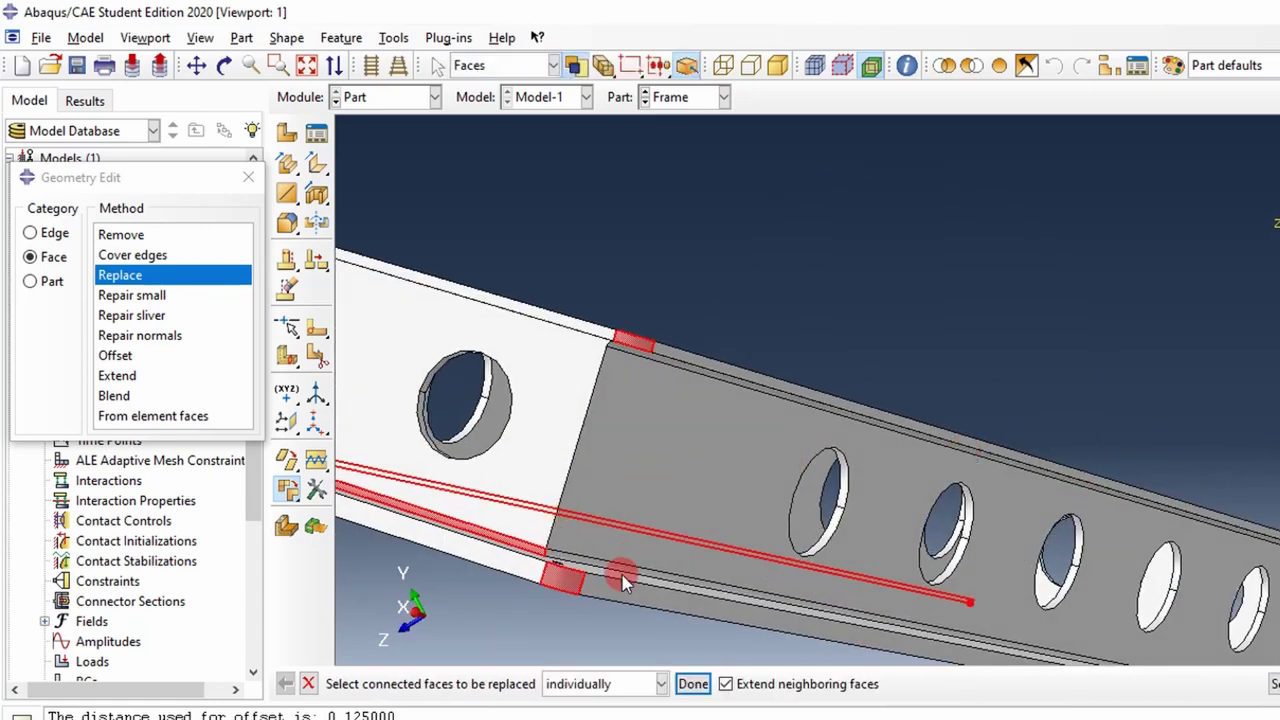
{"action": "scroll", "coordinate": [621, 577], "scroll_direction": "up", "scroll_amount": 2}
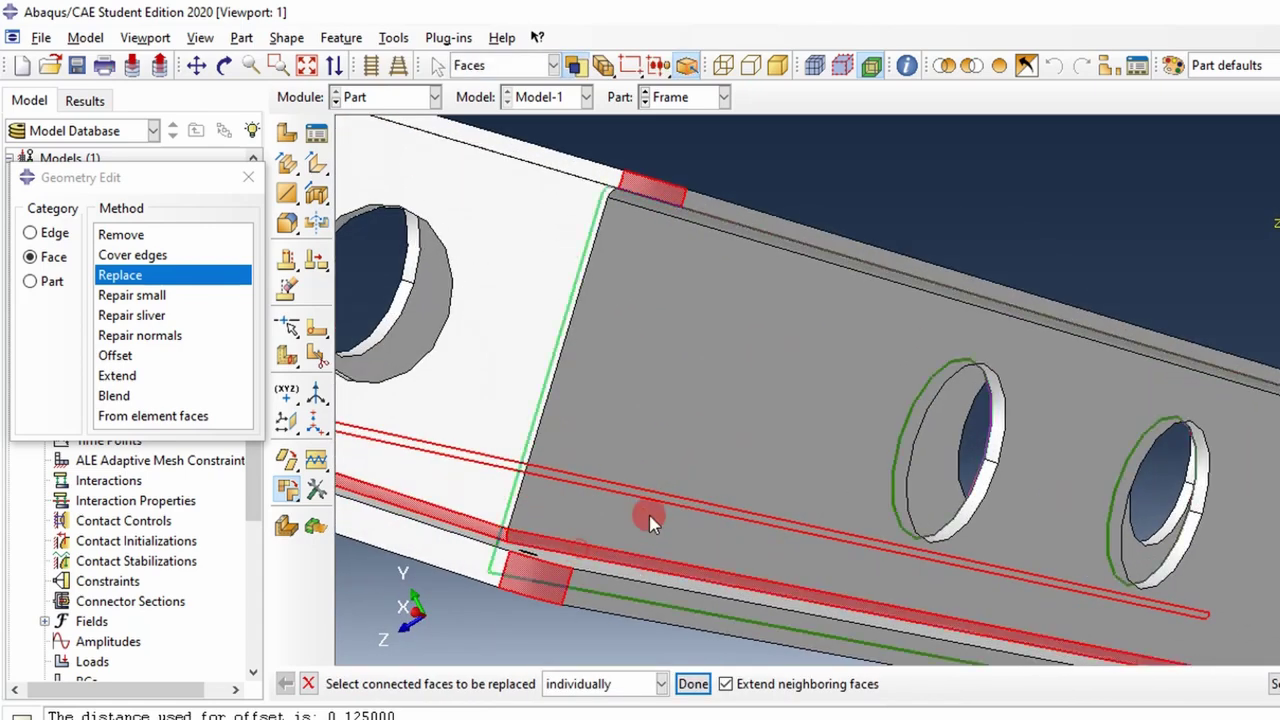
{"action": "scroll", "coordinate": [657, 517], "scroll_direction": "down", "scroll_amount": 3}
{"action": "scroll", "coordinate": [654, 334], "scroll_direction": "up", "scroll_amount": 4}
{"action": "scroll", "coordinate": [646, 349], "scroll_direction": "up", "scroll_amount": 3}
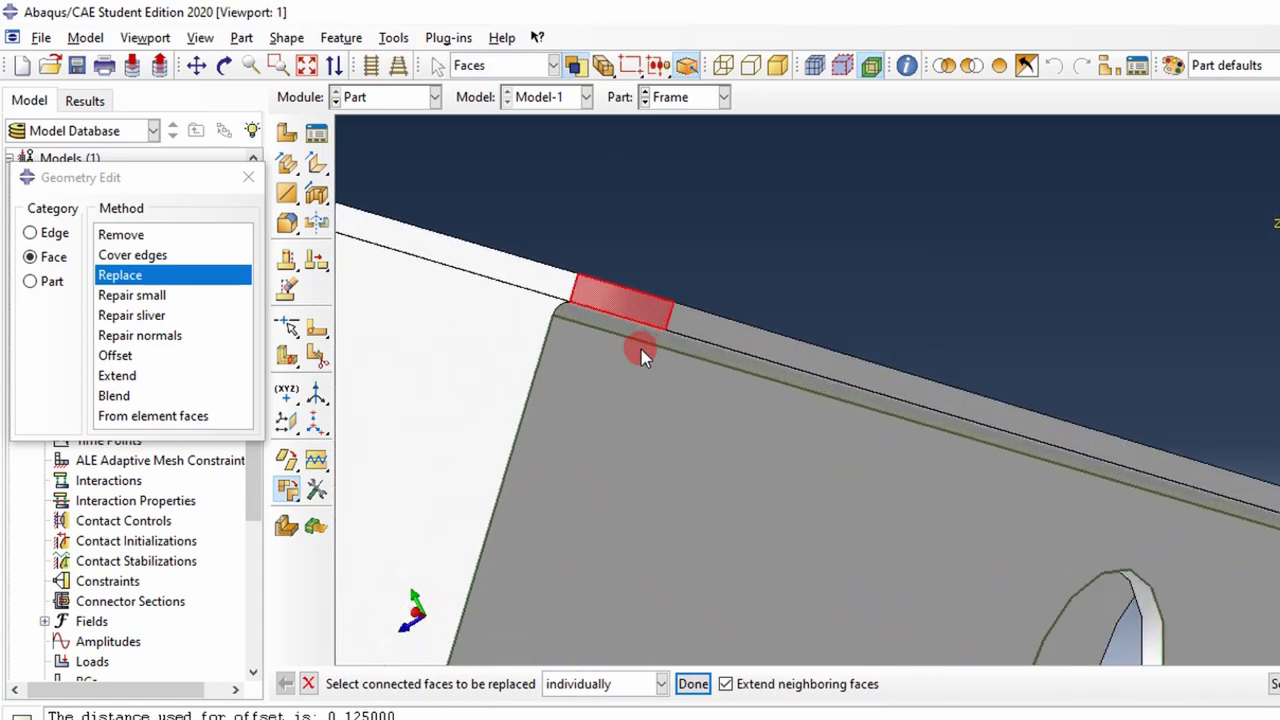
{"action": "scroll", "coordinate": [587, 316], "scroll_direction": "down", "scroll_amount": 5}
{"action": "left_click_drag", "start_coordinate": [1143, 428], "coordinate": [797, 366], "text": "ctrl+alt"}
{"action": "middle_click_drag", "start_coordinate": [797, 366], "coordinate": [883, 395], "text": "ctrl+alt"}
{"action": "scroll", "coordinate": [886, 396], "scroll_direction": "up", "scroll_amount": 5}
{"action": "scroll", "coordinate": [855, 383], "scroll_direction": "down", "scroll_amount": 6}
{"action": "scroll", "coordinate": [873, 383], "scroll_direction": "up", "scroll_amount": 3}
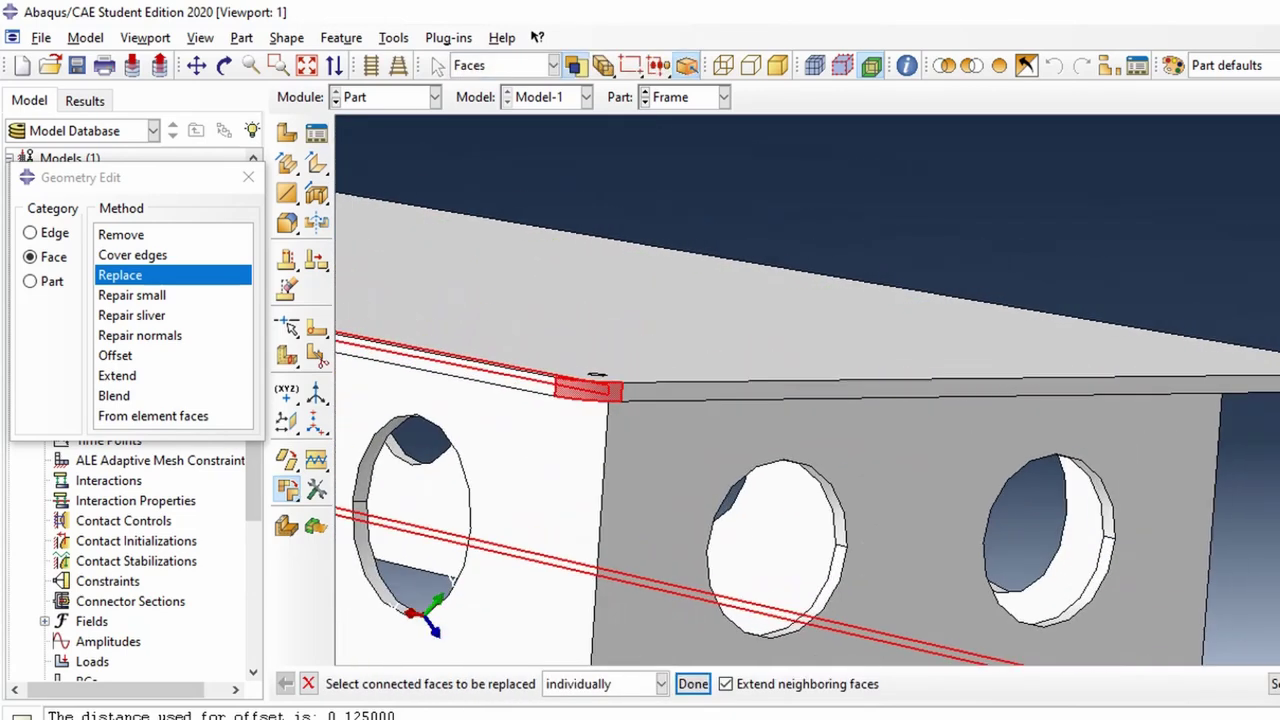
{"action": "left_click_drag", "start_coordinate": [1200, 405], "coordinate": [891, 370], "text": "ctrl+alt"}
{"action": "scroll", "coordinate": [706, 388], "scroll_direction": "down", "scroll_amount": 3}
{"action": "scroll", "coordinate": [557, 567], "scroll_direction": "up", "scroll_amount": 3}
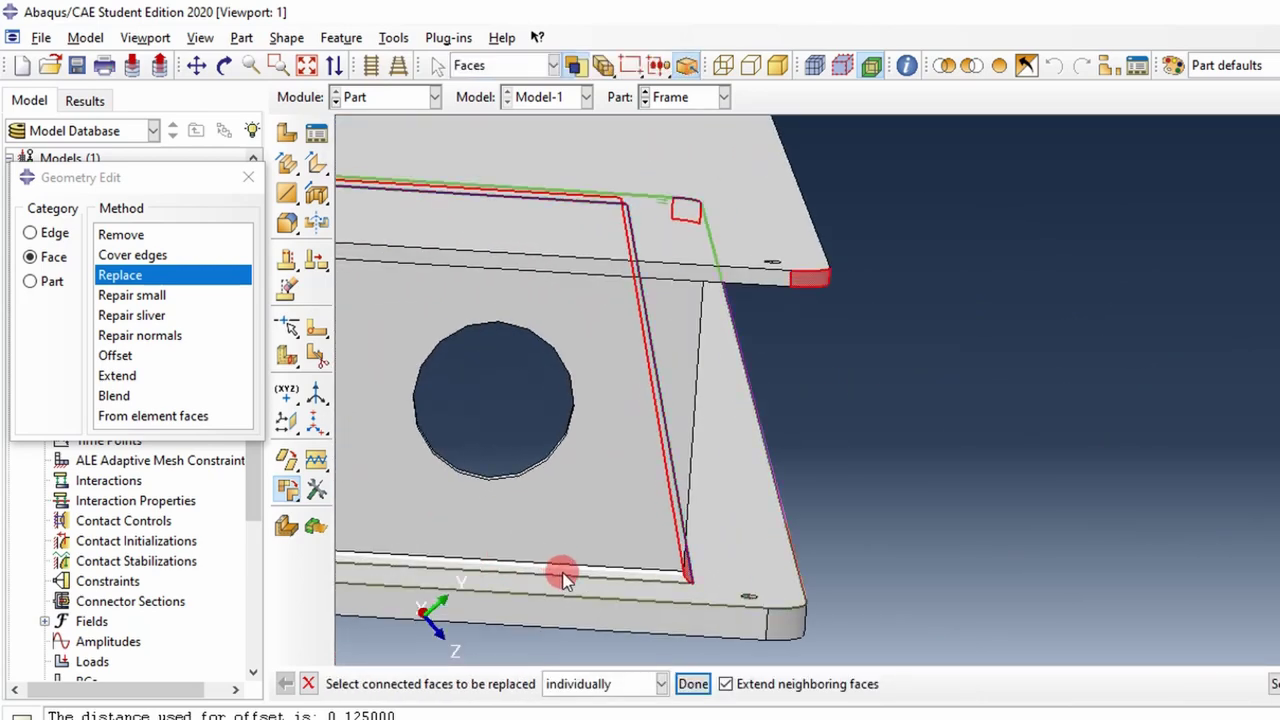
{"action": "scroll", "coordinate": [560, 570], "scroll_direction": "up", "scroll_amount": 3}
{"action": "left_click", "coordinate": [567, 577]}
{"action": "left_click_drag", "start_coordinate": [912, 652], "coordinate": [1038, 521], "text": "ctrl+alt"}
{"action": "scroll", "coordinate": [1060, 480], "scroll_direction": "up", "scroll_amount": 3}
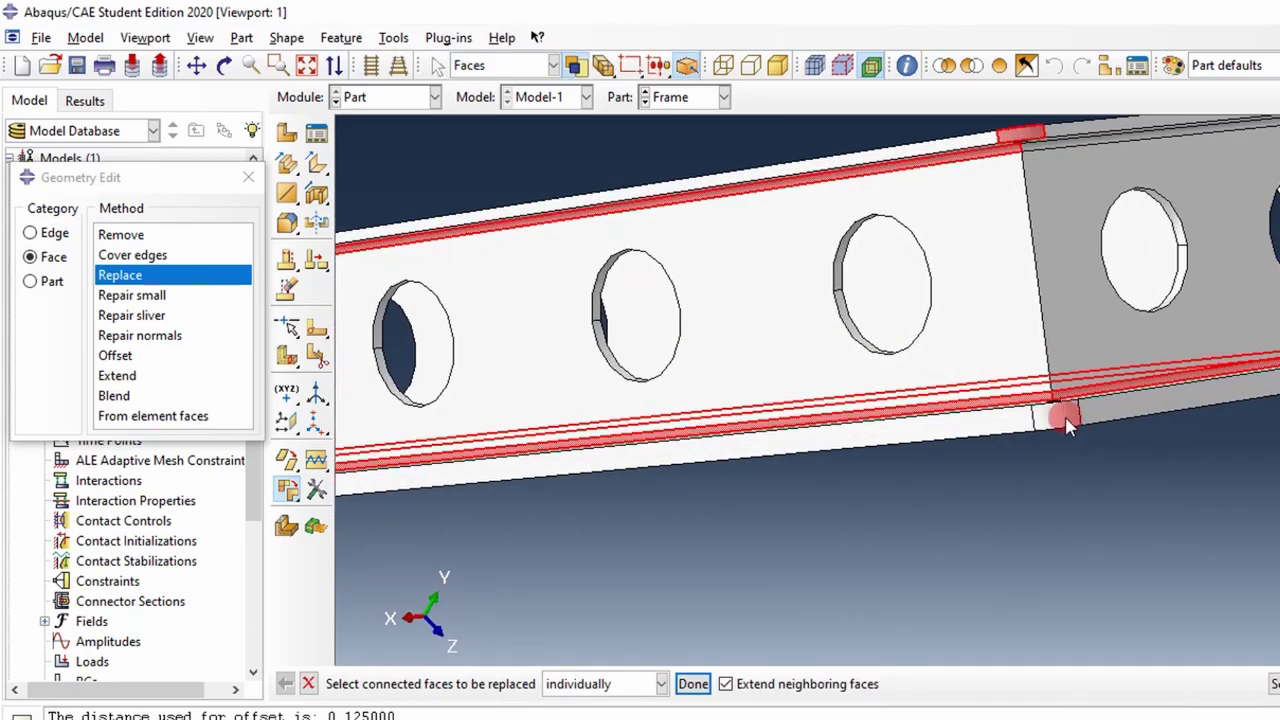
{"action": "middle_click", "coordinate": [836, 480]}
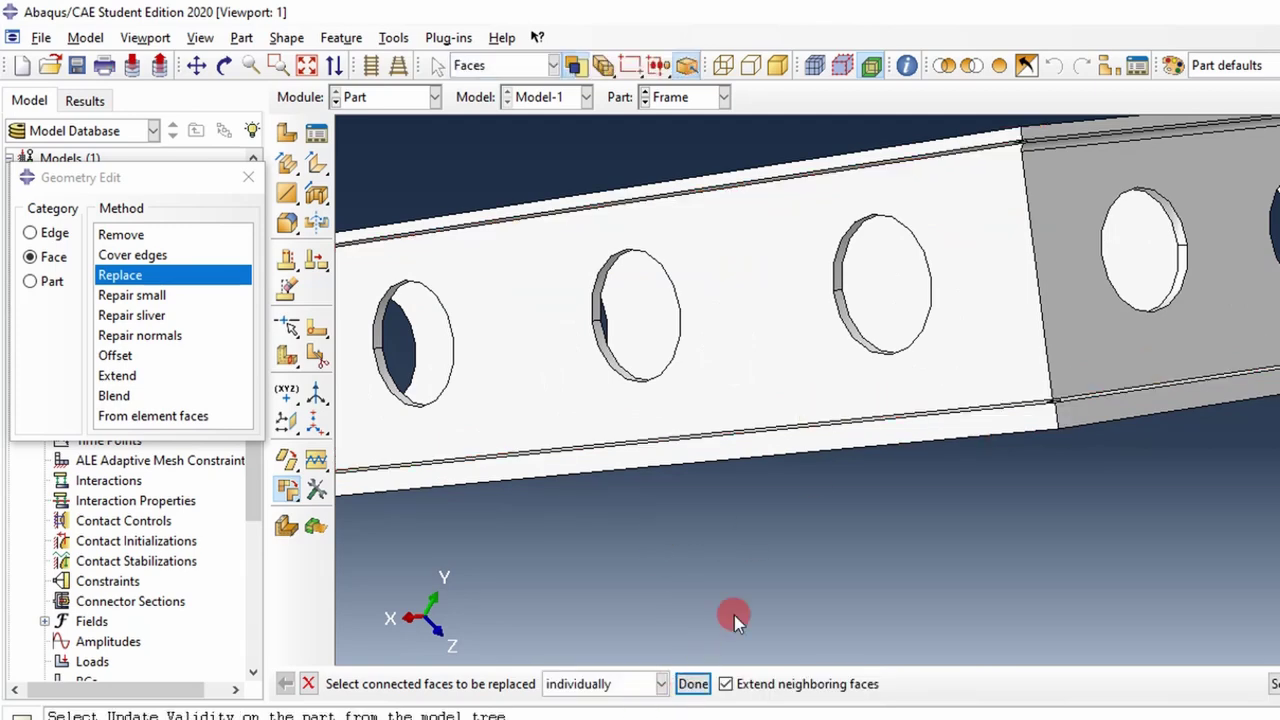
Step: Replace the thin top strip face, then orbit the beam to inspect the result
{"action": "mouse_move", "coordinate": [795, 445]}
{"action": "left_mouse_down", "text": "ctrl+alt"}
{"action": "mouse_move", "coordinate": [1004, 269]}
{"action": "mouse_move", "coordinate": [1041, 175]}
{"action": "left_mouse_up", "text": "ctrl+alt"}
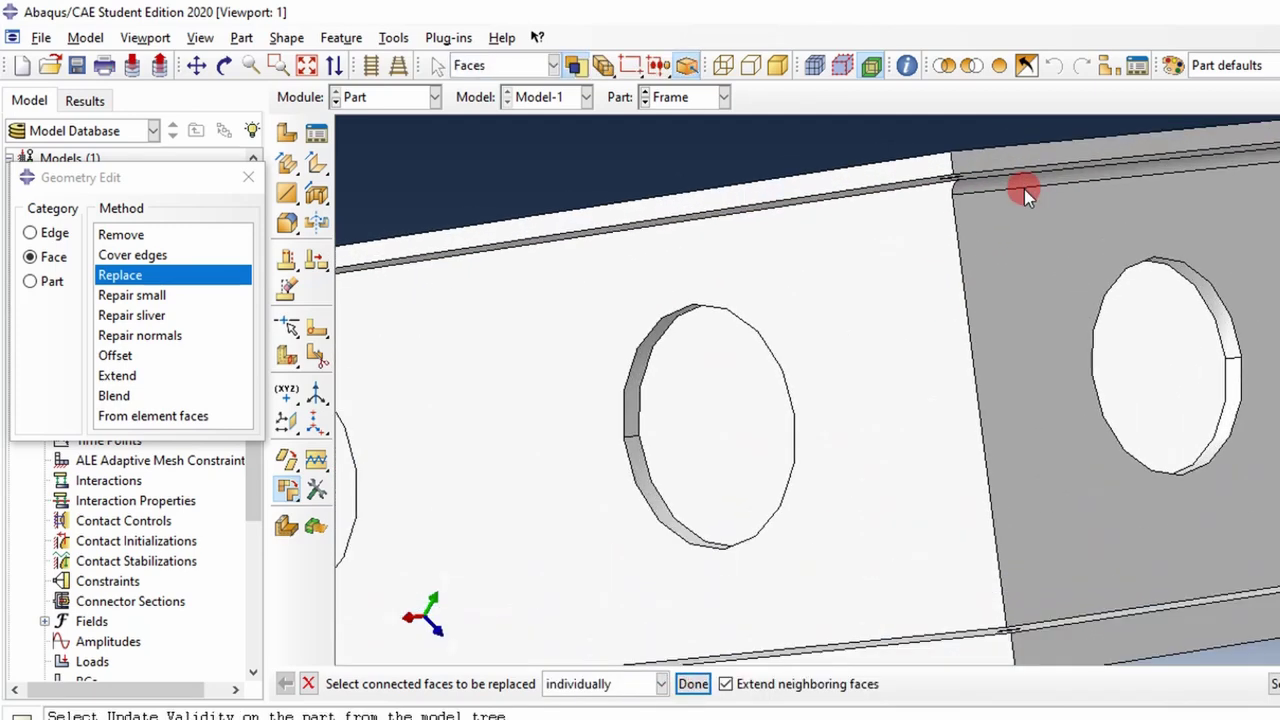
{"action": "scroll", "coordinate": [984, 183], "scroll_direction": "up", "scroll_amount": 2}
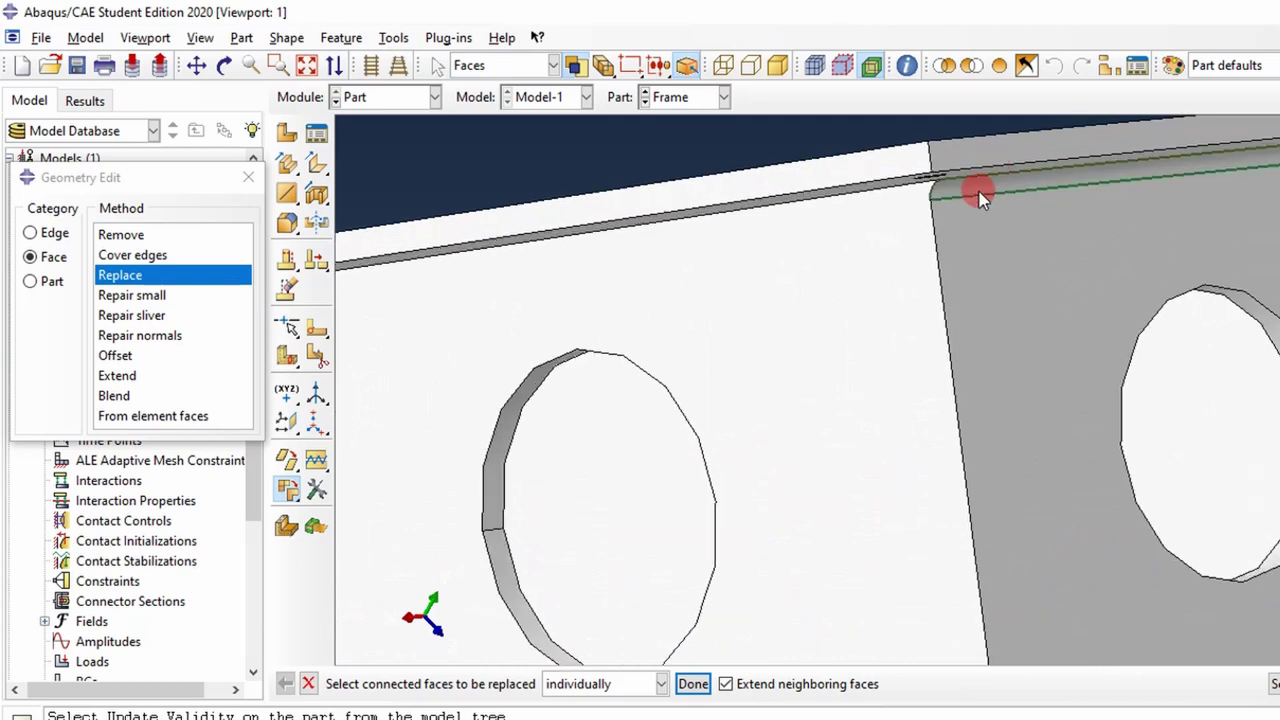
{"action": "left_click", "coordinate": [978, 193]}
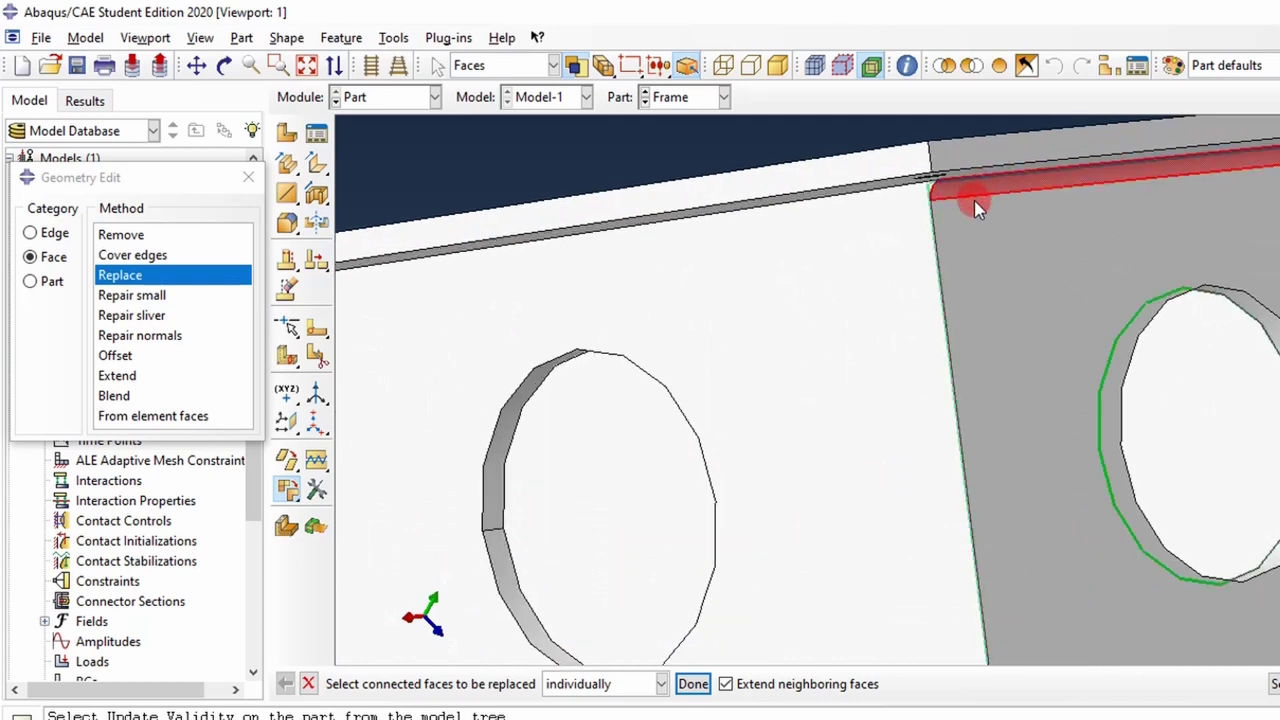
{"action": "left_click", "coordinate": [693, 684]}
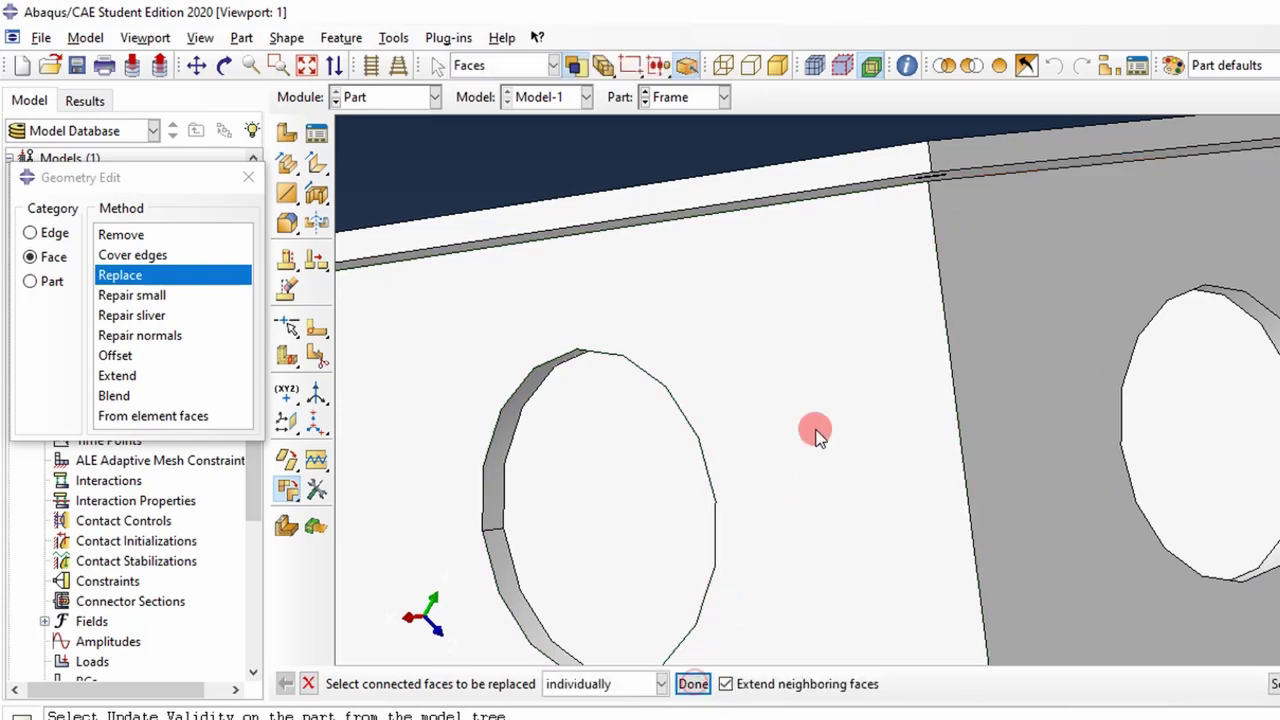
{"action": "scroll", "coordinate": [840, 418], "scroll_direction": "down", "scroll_amount": 5}
{"action": "left_click_drag", "start_coordinate": [1131, 409], "coordinate": [700, 429], "text": "ctrl+alt"}
{"action": "scroll", "coordinate": [714, 343], "scroll_direction": "up", "scroll_amount": 3}
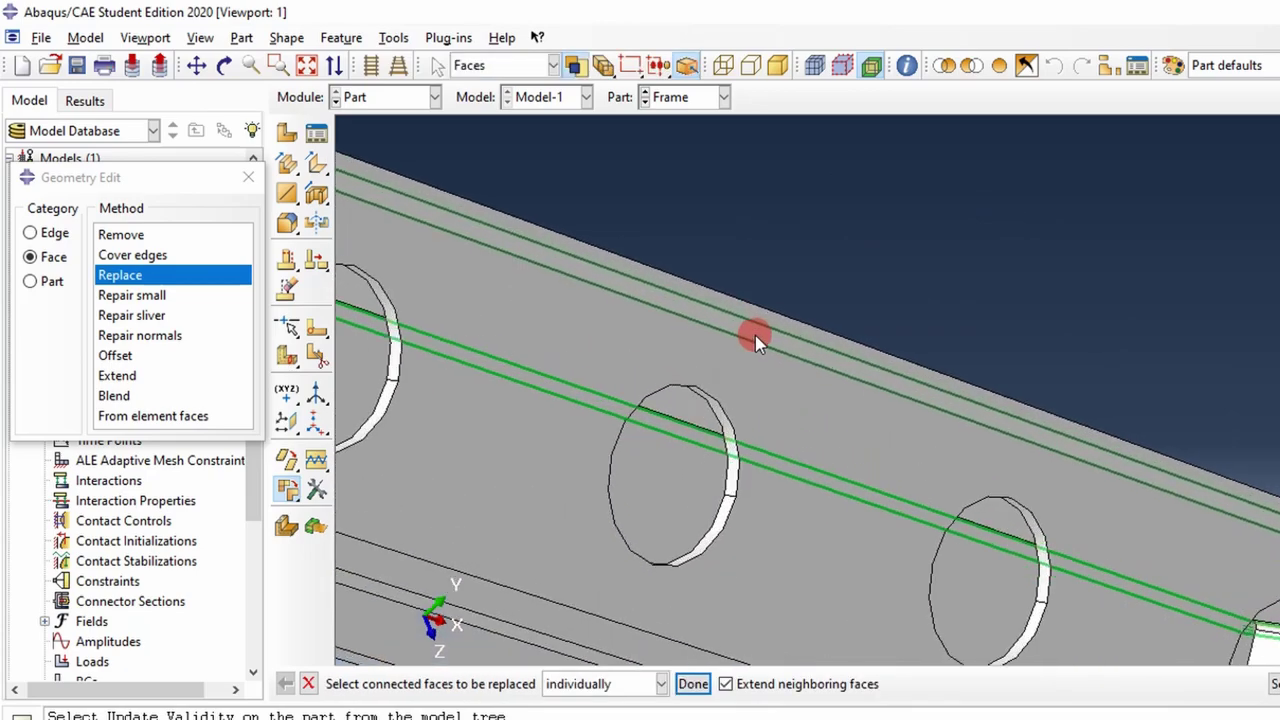
{"action": "left_click_drag", "start_coordinate": [755, 335], "coordinate": [923, 404], "text": "ctrl+alt"}
{"action": "scroll", "coordinate": [923, 404], "scroll_direction": "down", "scroll_amount": 2}
{"action": "scroll", "coordinate": [1090, 377], "scroll_direction": "down", "scroll_amount": 2}
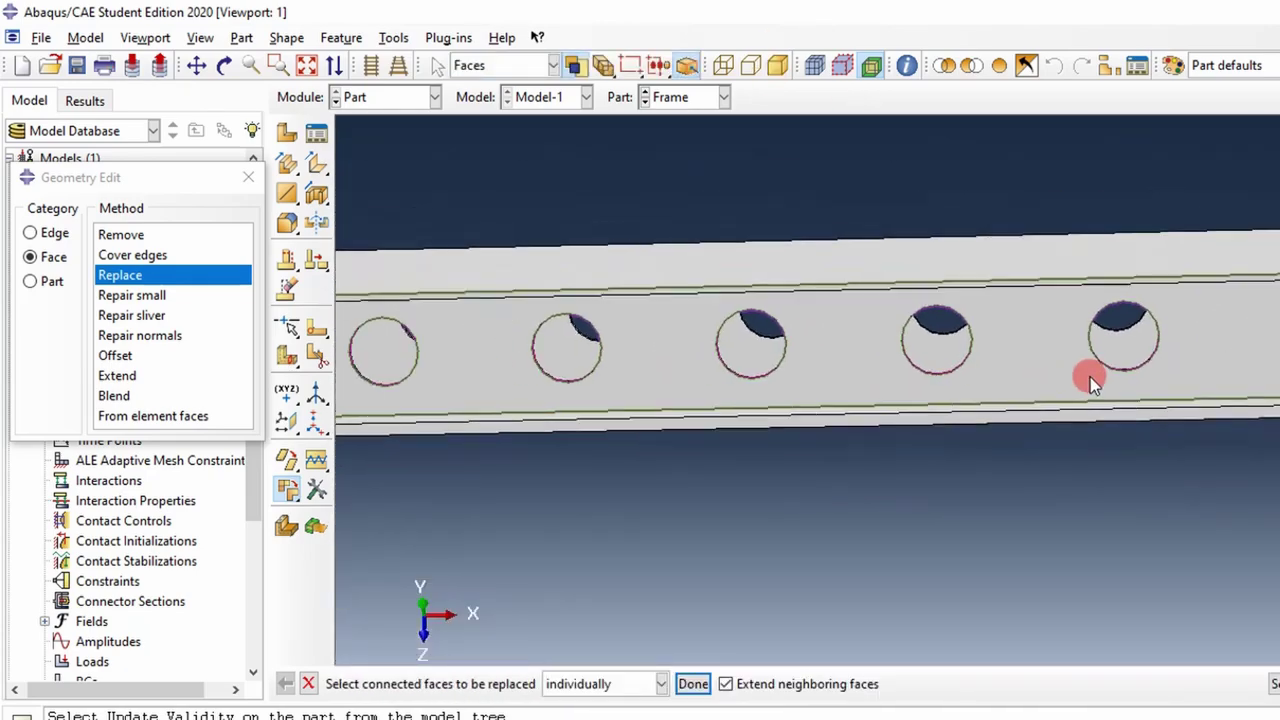
{"action": "left_click_drag", "start_coordinate": [1090, 377], "coordinate": [1035, 397], "text": "ctrl+alt"}
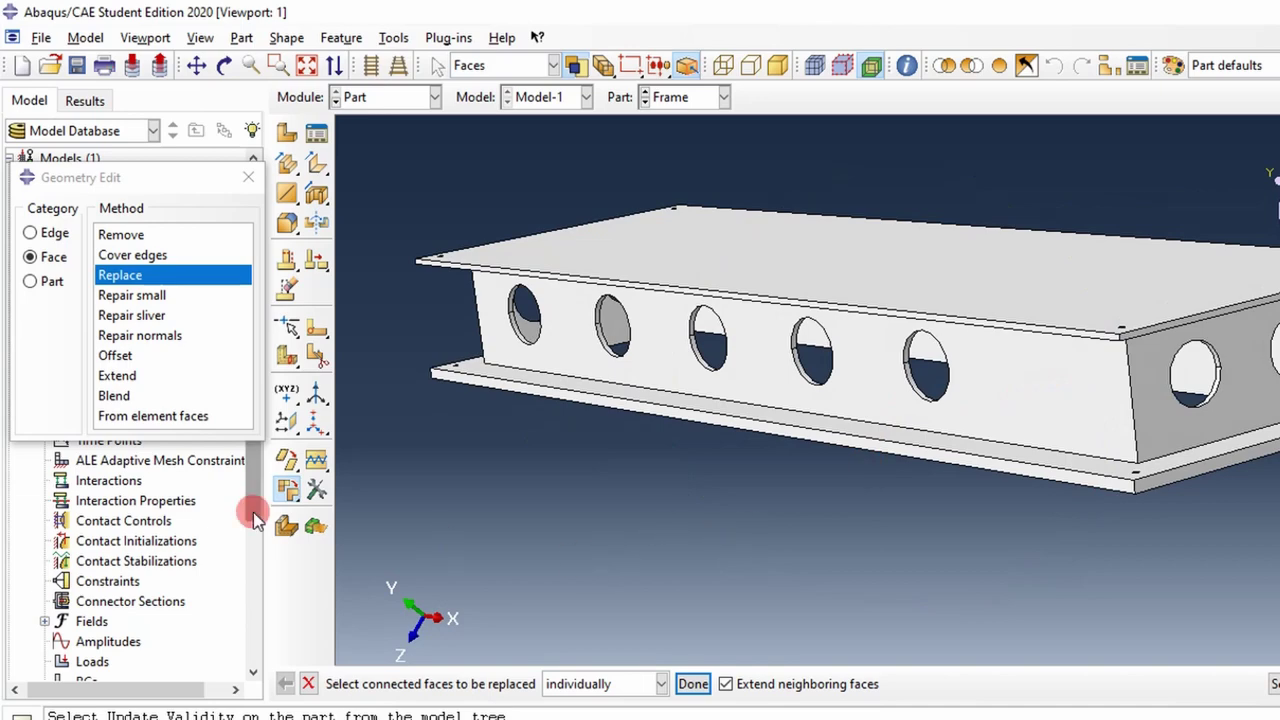
Step: Close face editing and convert the Frame's solid cell into a mid-surface region
{"action": "left_click", "coordinate": [248, 177]}
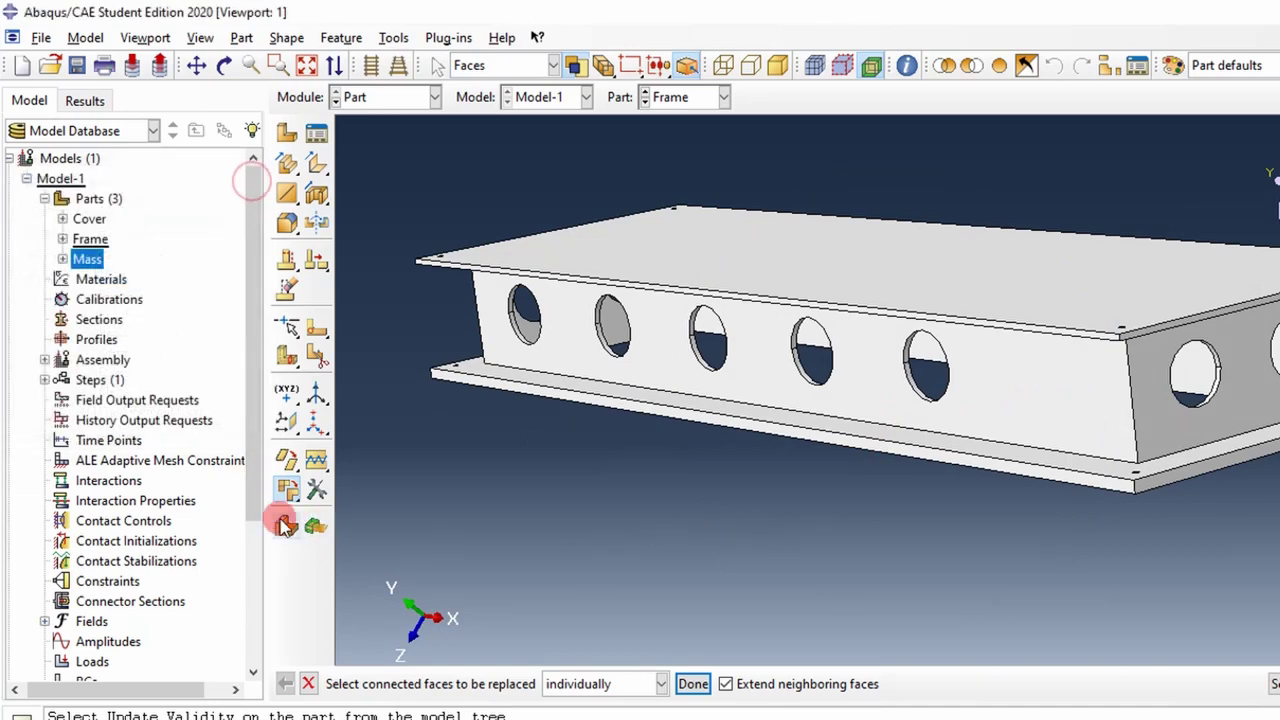
{"action": "left_click", "coordinate": [286, 525]}
{"action": "left_click", "coordinate": [692, 307]}
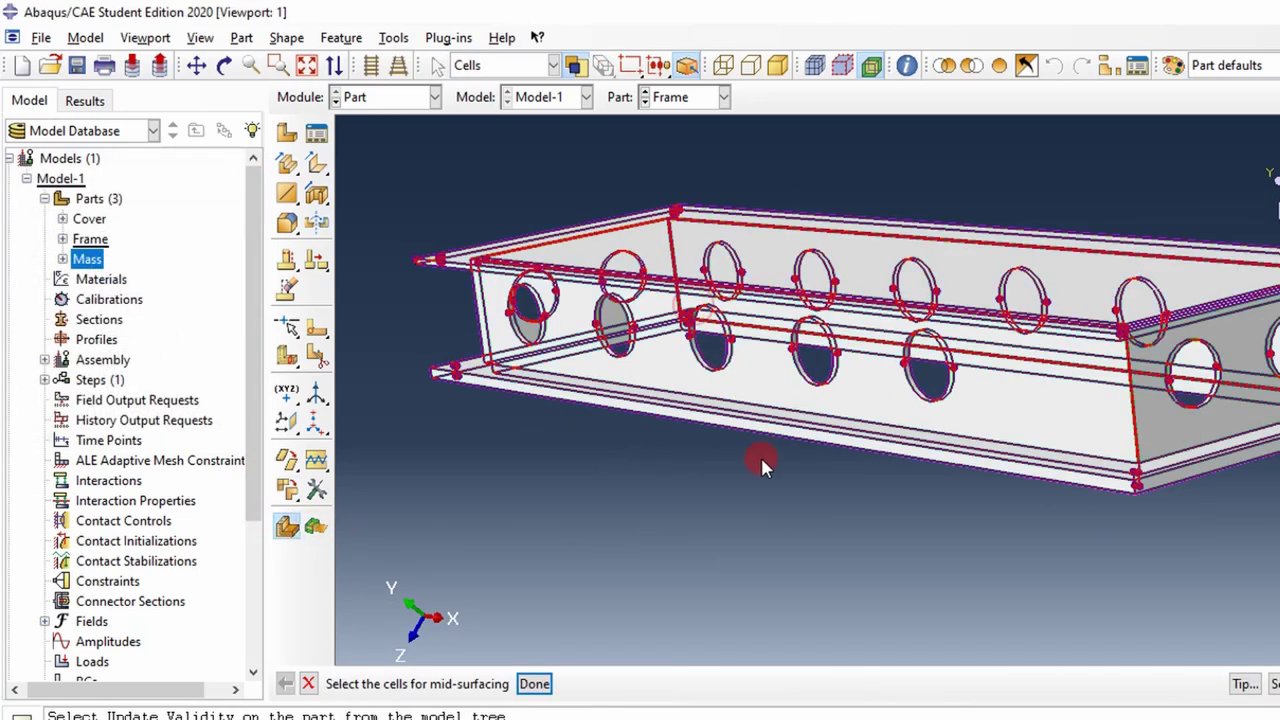
{"action": "left_click", "coordinate": [534, 683]}
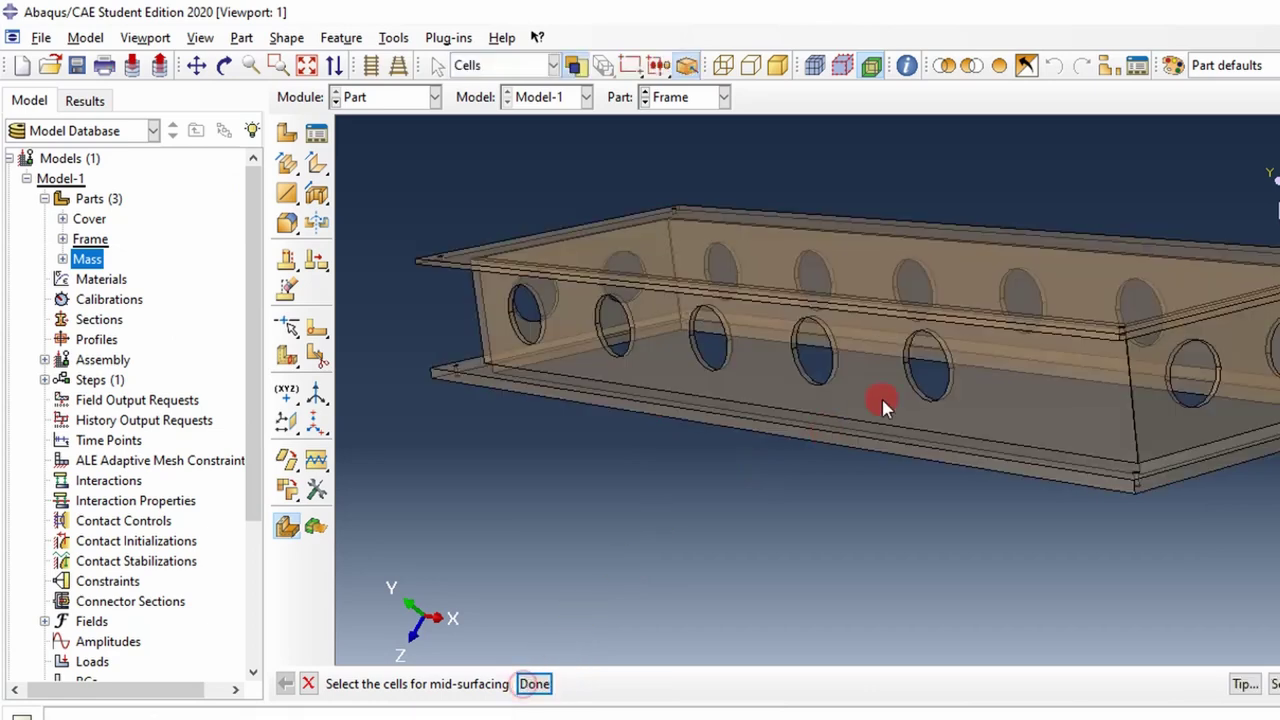
{"action": "mouse_move", "coordinate": [882, 405]}
{"action": "left_mouse_down", "text": "ctrl+alt"}
{"action": "mouse_move", "coordinate": [831, 437]}
{"action": "mouse_move", "coordinate": [763, 423]}
{"action": "mouse_move", "coordinate": [883, 411]}
{"action": "mouse_move", "coordinate": [873, 427]}
{"action": "left_mouse_up", "text": "ctrl+alt"}
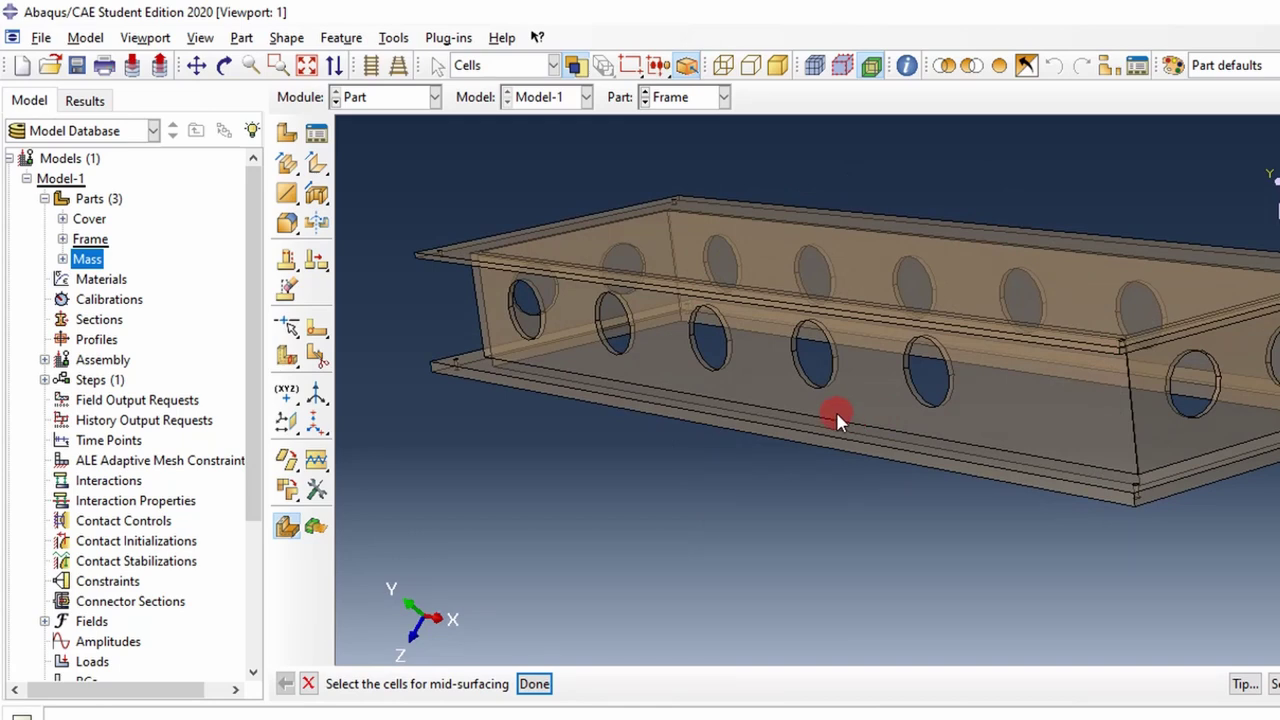
Step: Offset the top flange face halfway to its auto-selected target faces
{"action": "left_click", "coordinate": [297, 503]}
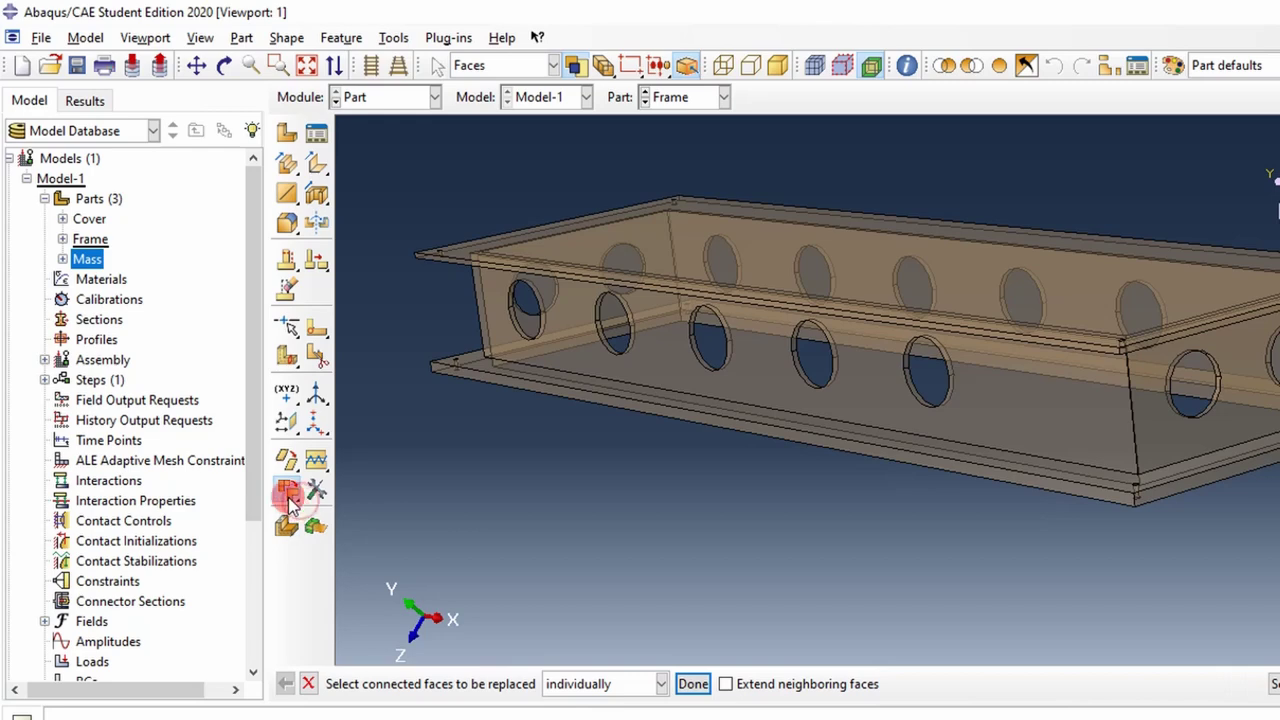
{"action": "left_click_drag", "start_coordinate": [290, 503], "coordinate": [491, 500]}
{"action": "left_click_drag", "start_coordinate": [820, 400], "coordinate": [994, 386], "text": "ctrl+alt"}
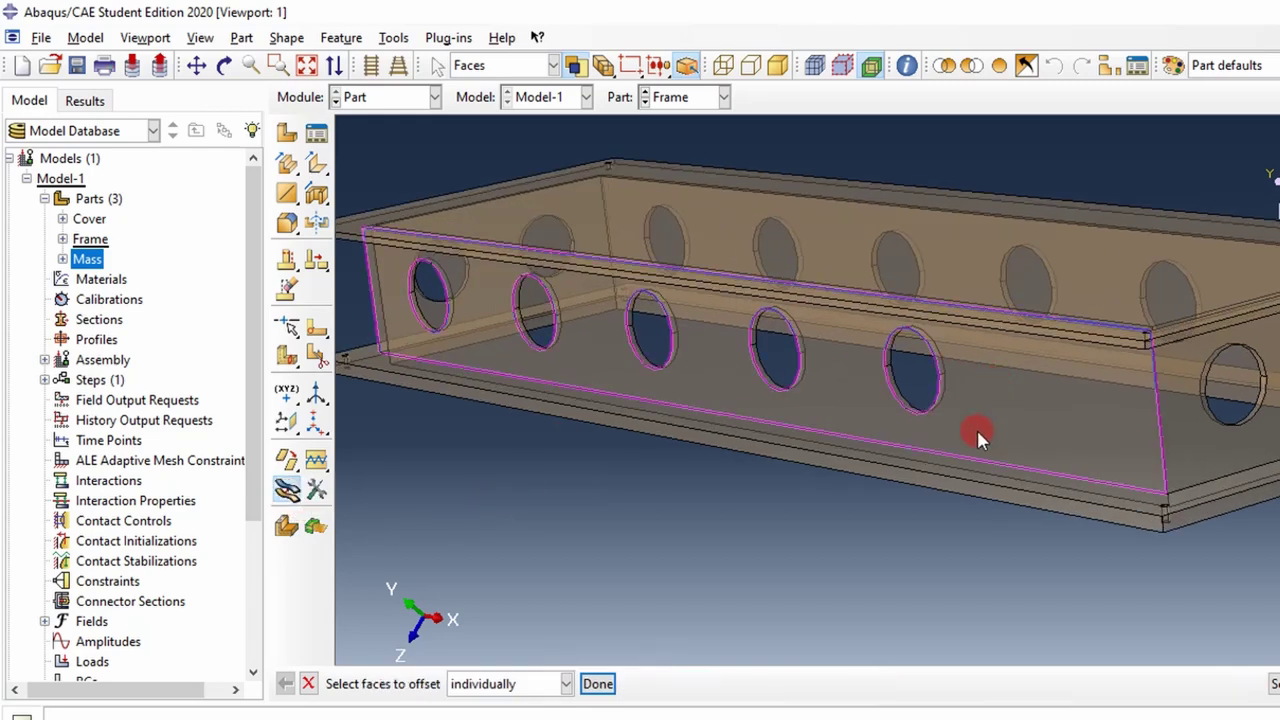
{"action": "left_click_drag", "start_coordinate": [1176, 420], "coordinate": [901, 420], "text": "ctrl+alt"}
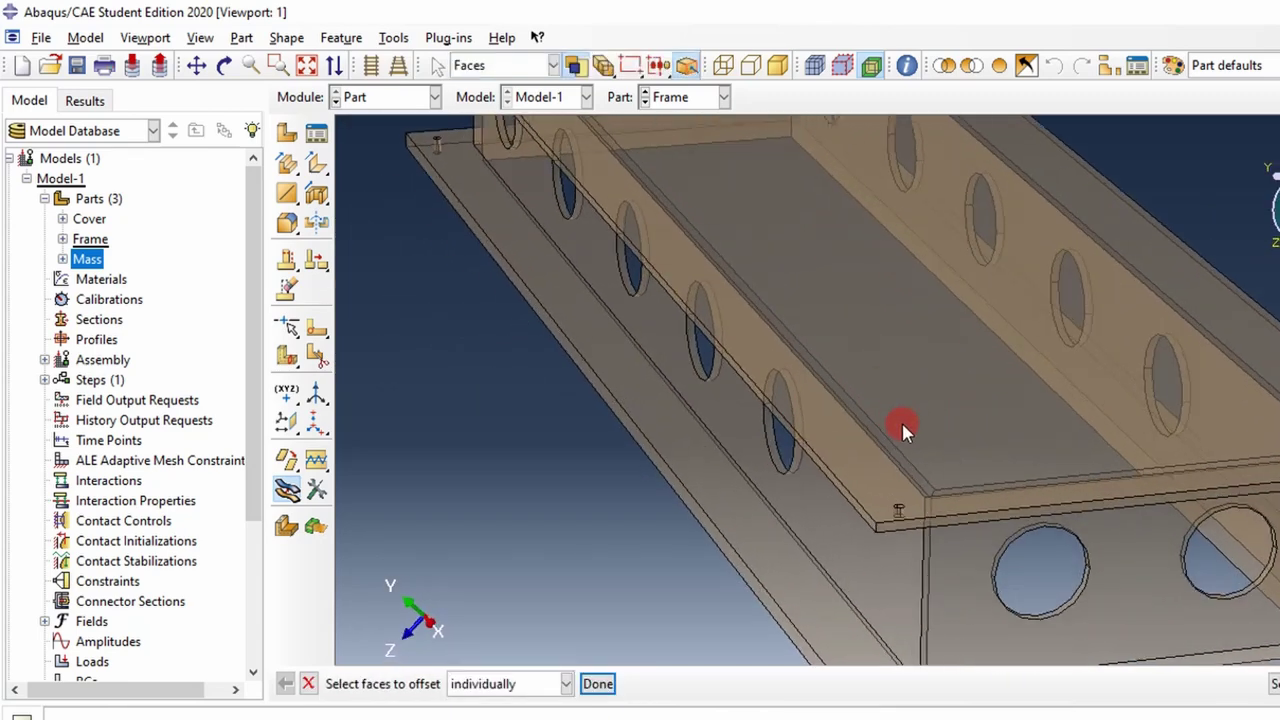
{"action": "left_click", "coordinate": [877, 477]}
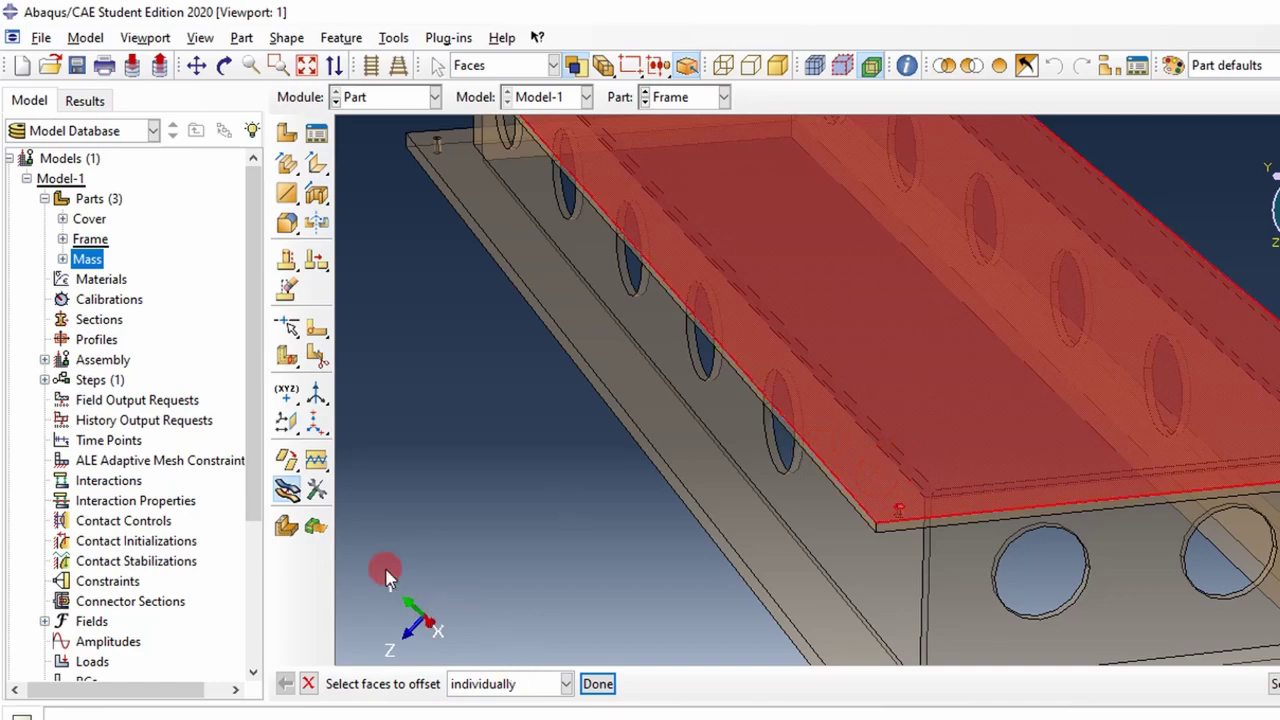
{"action": "left_click", "coordinate": [597, 683]}
{"action": "left_click", "coordinate": [336, 330]}
{"action": "left_click_drag", "start_coordinate": [963, 420], "coordinate": [850, 440], "text": "ctrl+alt"}
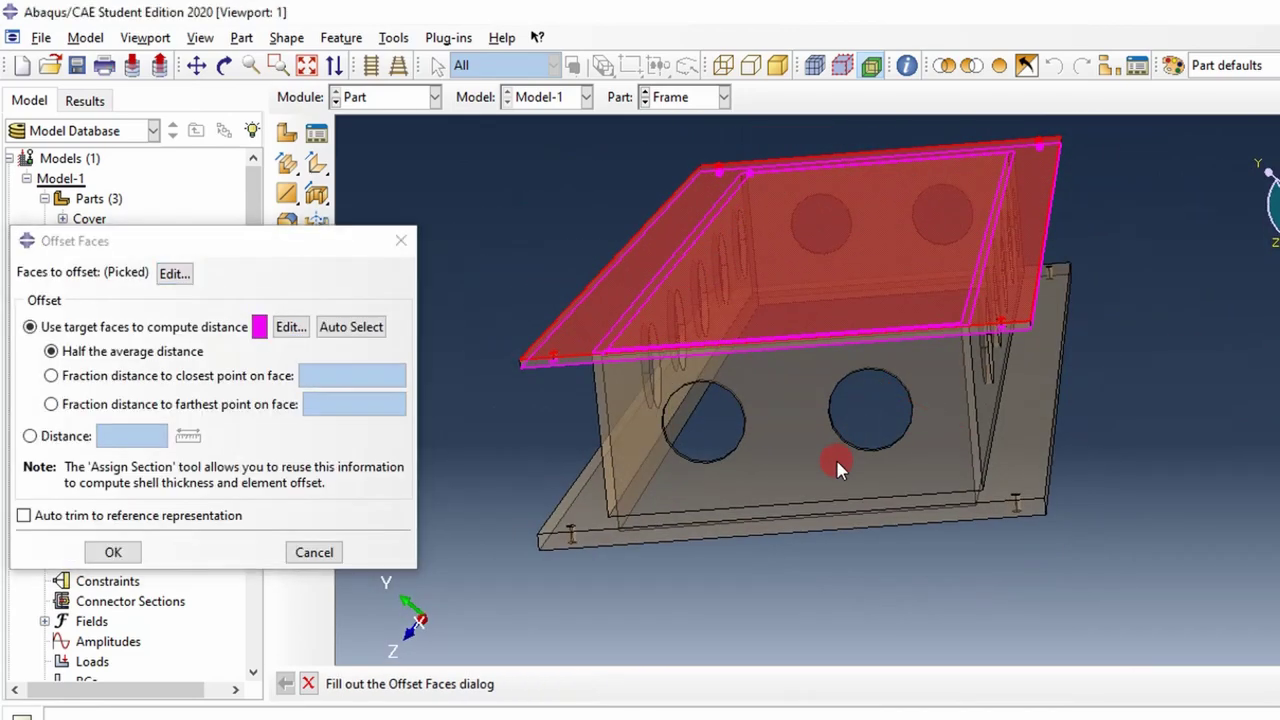
{"action": "left_click", "coordinate": [113, 552]}
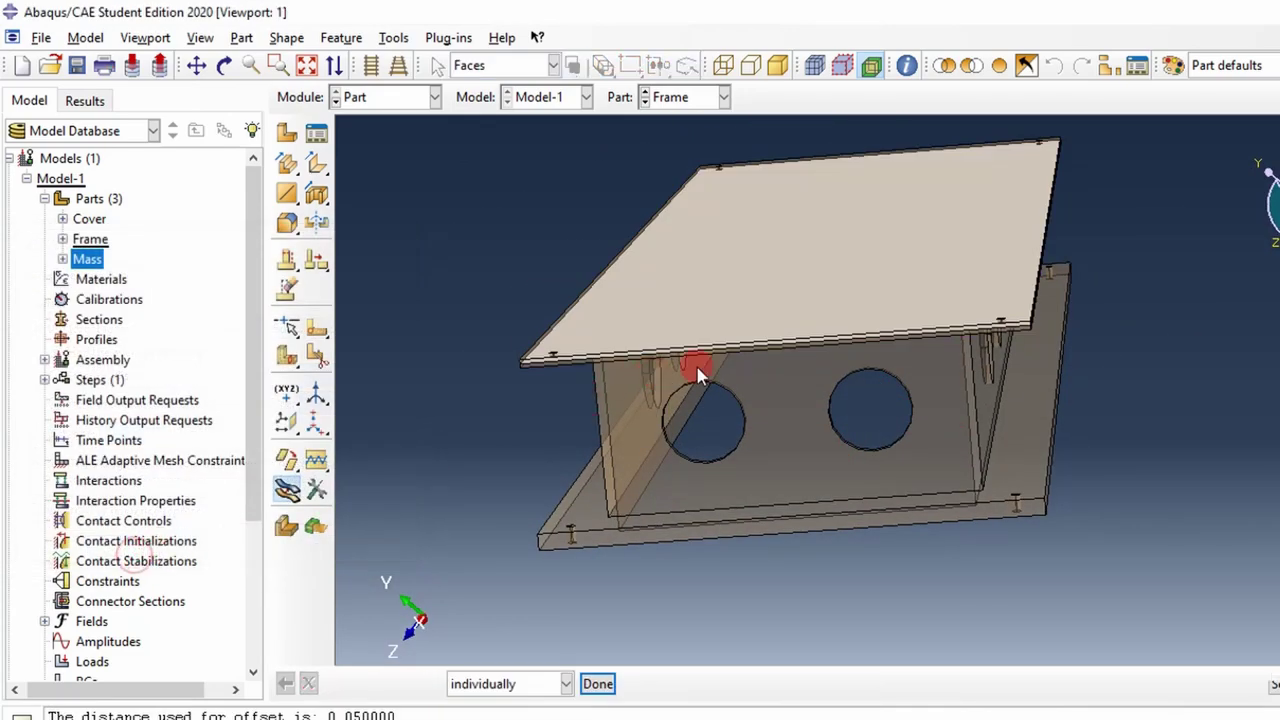
Step: Pick the front web face with two holes for the next offset
{"action": "left_click_drag", "start_coordinate": [694, 363], "coordinate": [733, 367], "text": "ctrl+alt"}
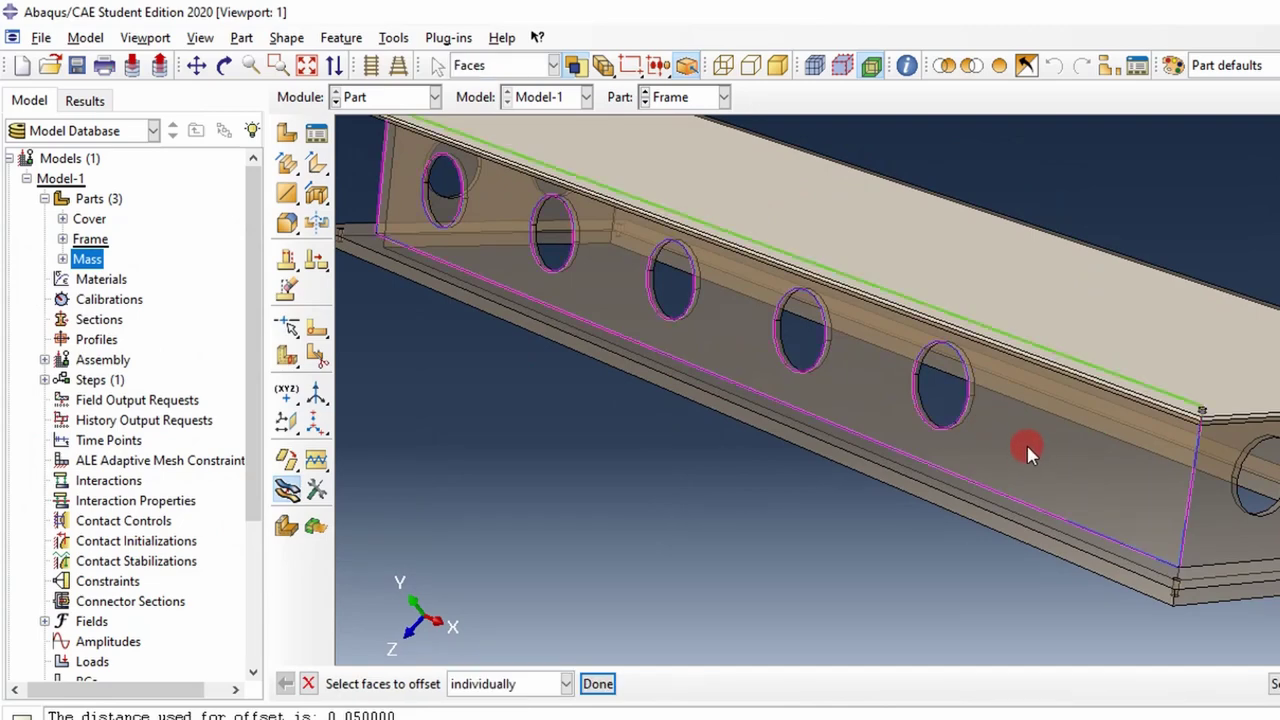
{"action": "left_click_drag", "start_coordinate": [1040, 471], "coordinate": [1058, 424], "text": "ctrl+alt"}
{"action": "left_click", "coordinate": [1037, 487]}
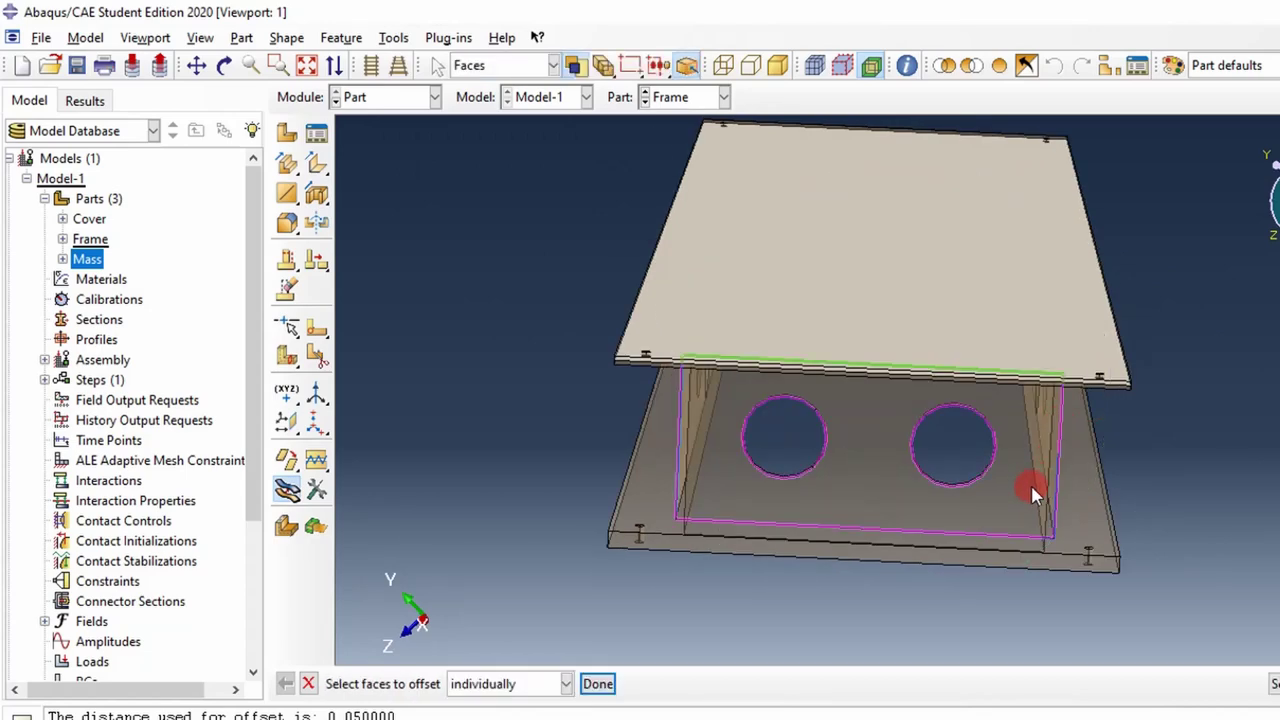
{"action": "left_click_drag", "start_coordinate": [1061, 477], "coordinate": [1086, 452], "text": "ctrl+alt"}
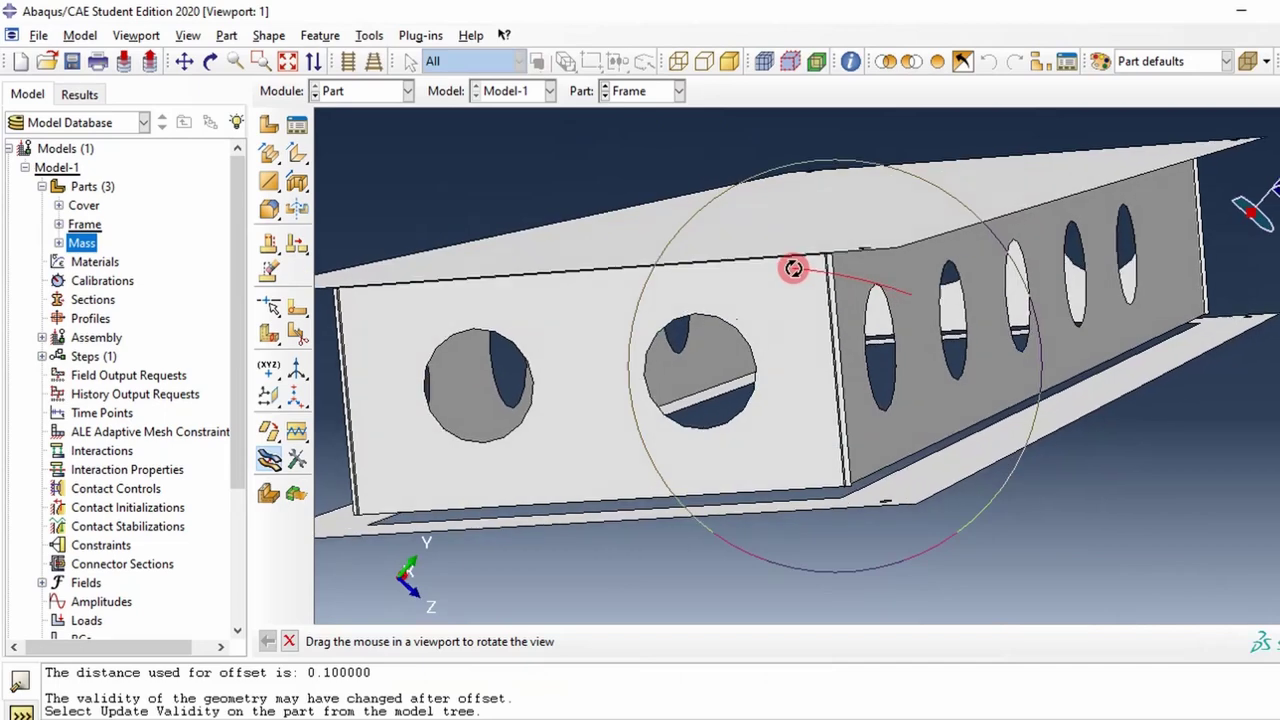
{"action": "left_click_drag", "start_coordinate": [843, 283], "coordinate": [828, 289], "text": "ctrl+alt"}
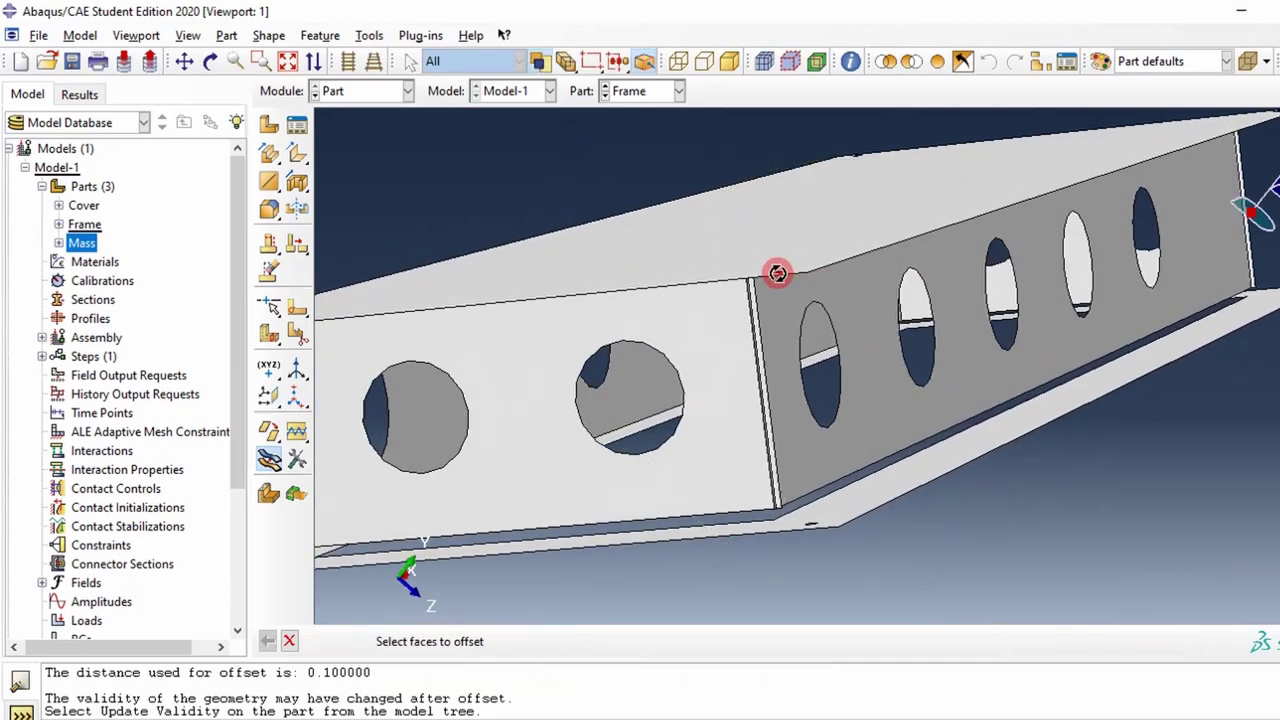
{"action": "left_click_drag", "start_coordinate": [690, 281], "coordinate": [719, 268], "text": "ctrl+alt"}
{"action": "left_click_drag", "start_coordinate": [962, 306], "coordinate": [889, 266], "text": "ctrl+alt"}
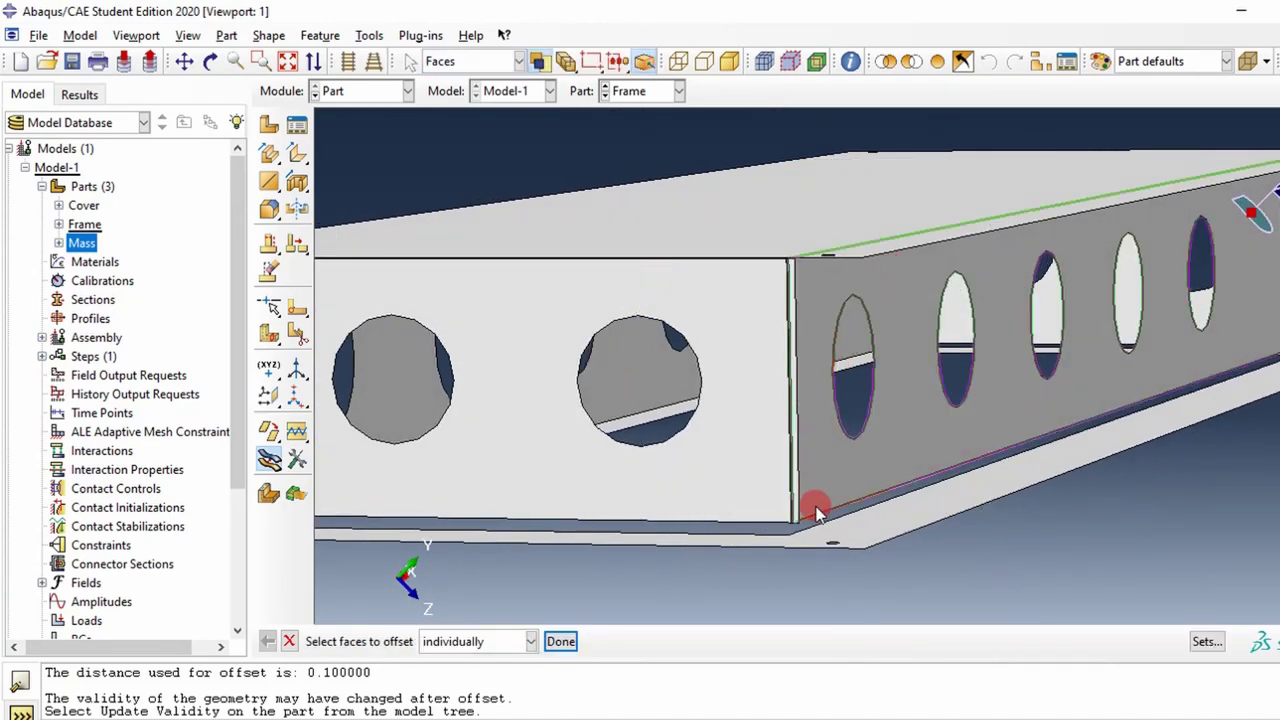
{"action": "left_click_drag", "start_coordinate": [818, 442], "coordinate": [830, 408], "text": "ctrl+alt"}
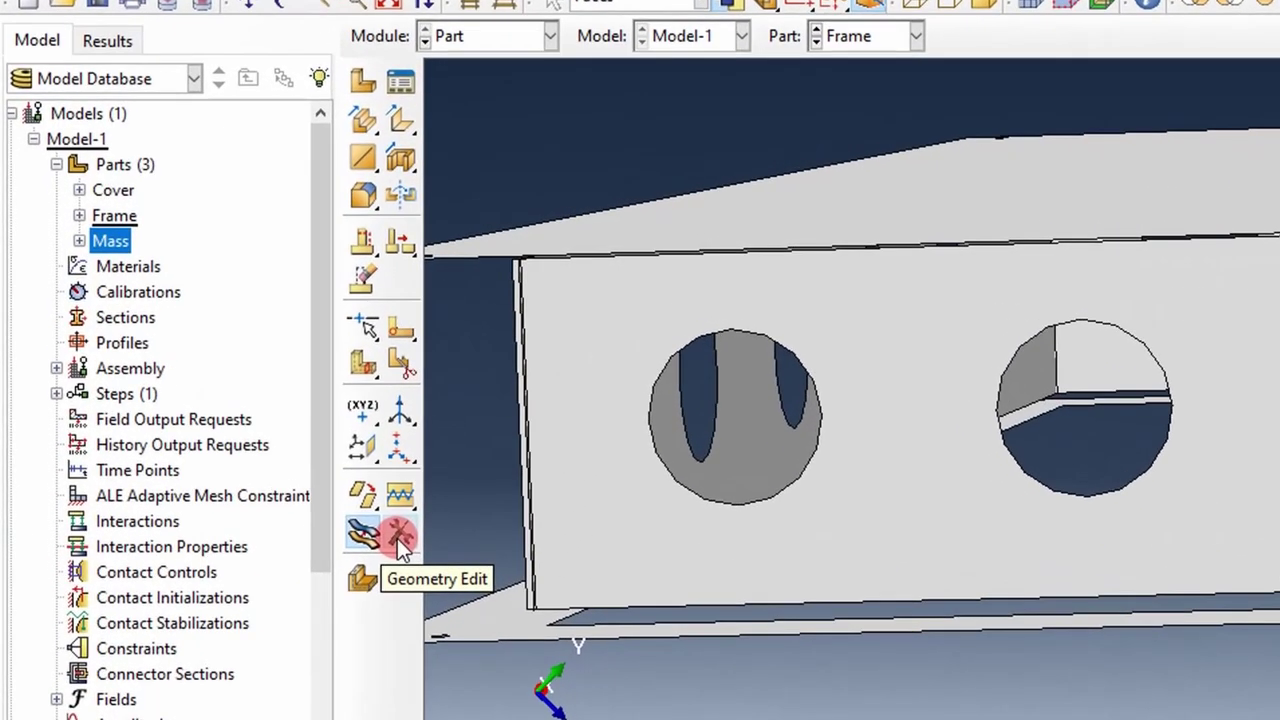
Step: Start the Extend Faces edit and pick the web's bottom edge
{"action": "left_click", "coordinate": [397, 538]}
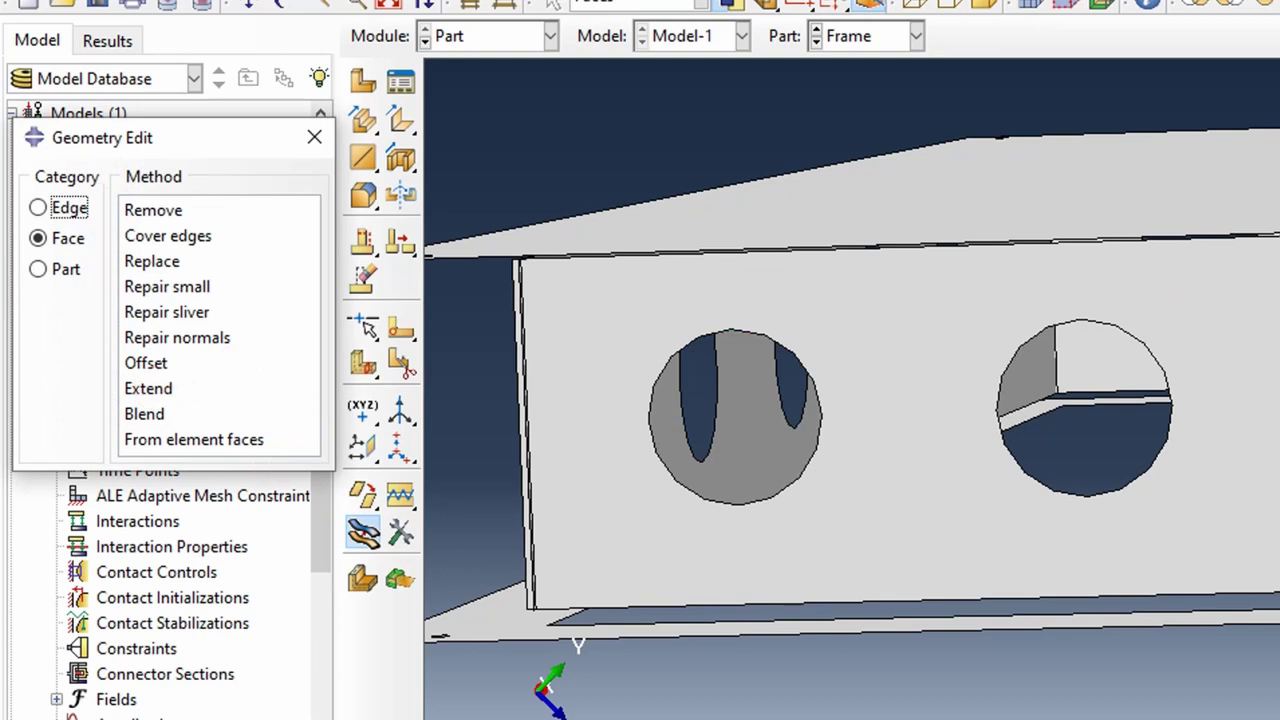
{"action": "left_click_drag", "start_coordinate": [212, 158], "coordinate": [978, 222]}
{"action": "left_click", "coordinate": [941, 463]}
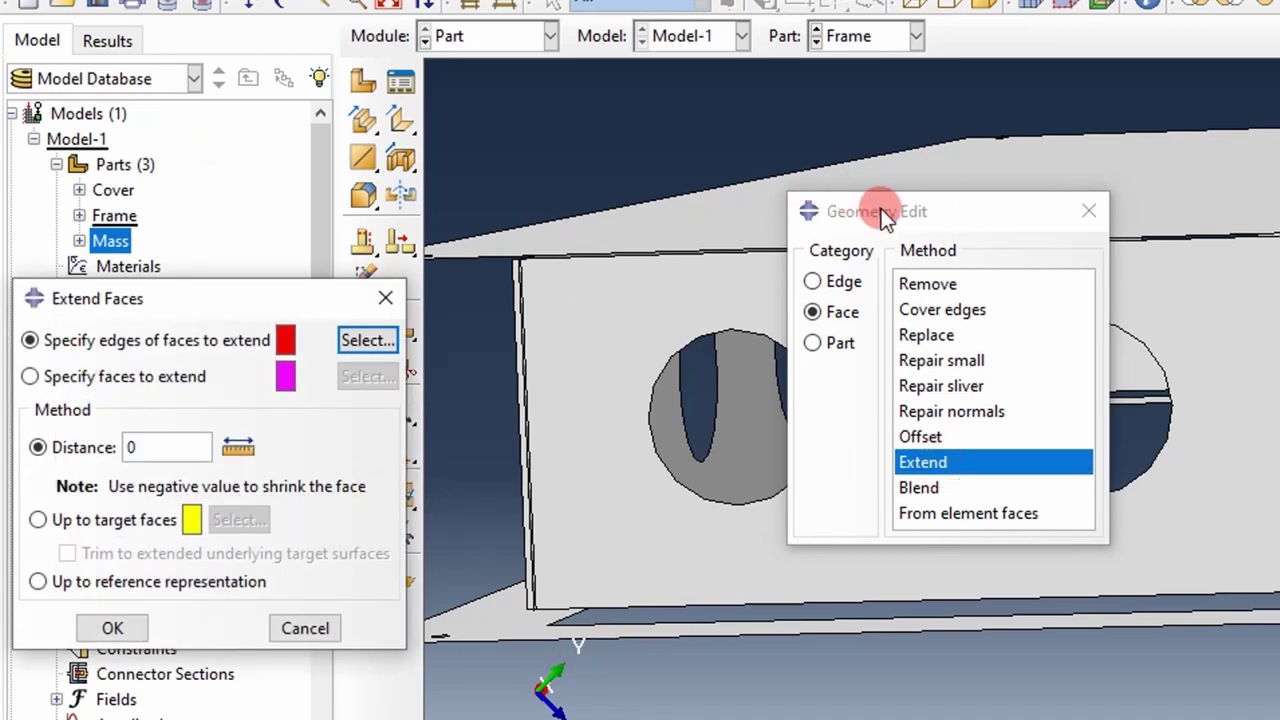
{"action": "left_click_drag", "start_coordinate": [885, 212], "coordinate": [1279, 212]}
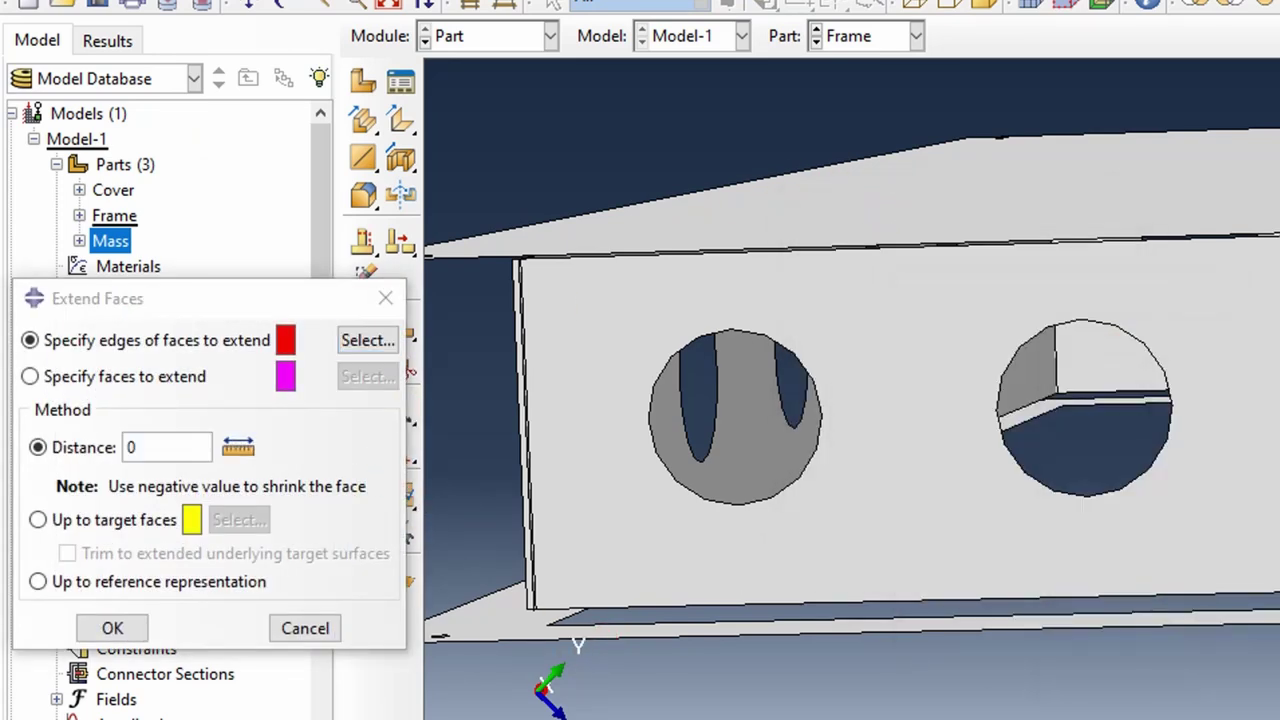
{"action": "mouse_move", "coordinate": [1160, 356]}
{"action": "left_mouse_down", "text": "ctrl+alt"}
{"action": "mouse_move", "coordinate": [1149, 337]}
{"action": "mouse_move", "coordinate": [1148, 362]}
{"action": "left_mouse_up", "text": "ctrl+alt"}
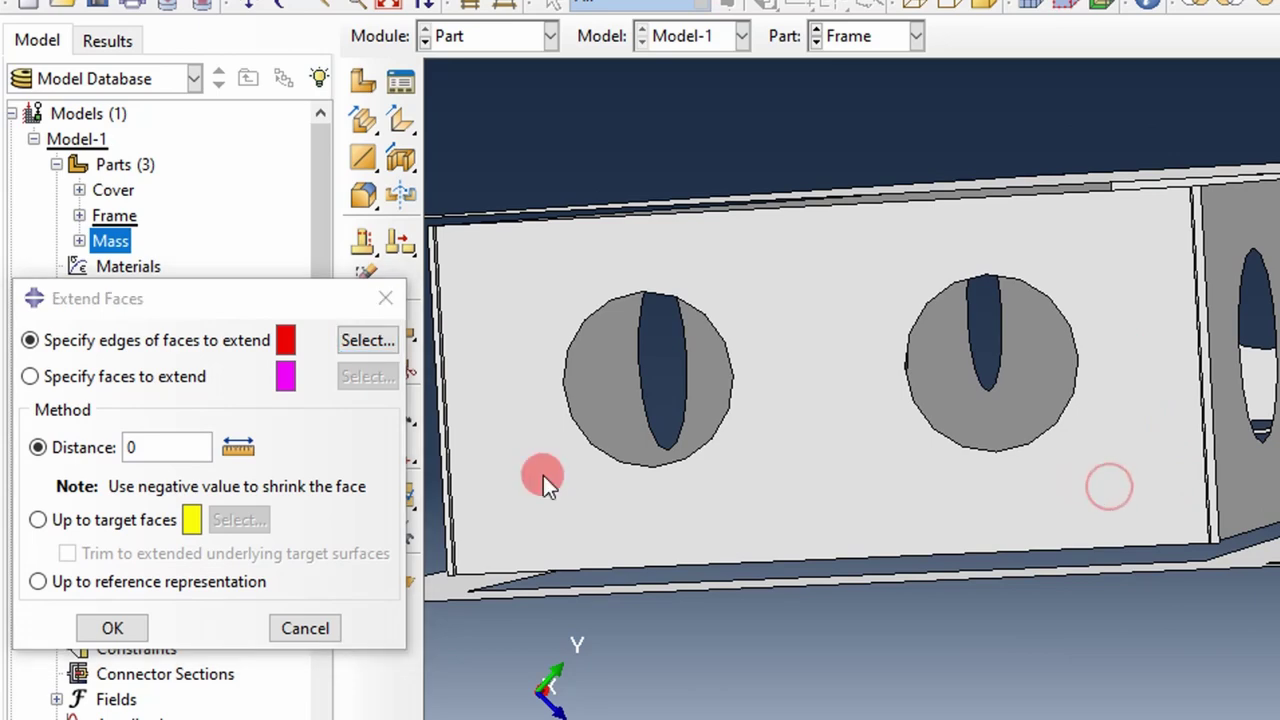
{"action": "left_click", "coordinate": [368, 340]}
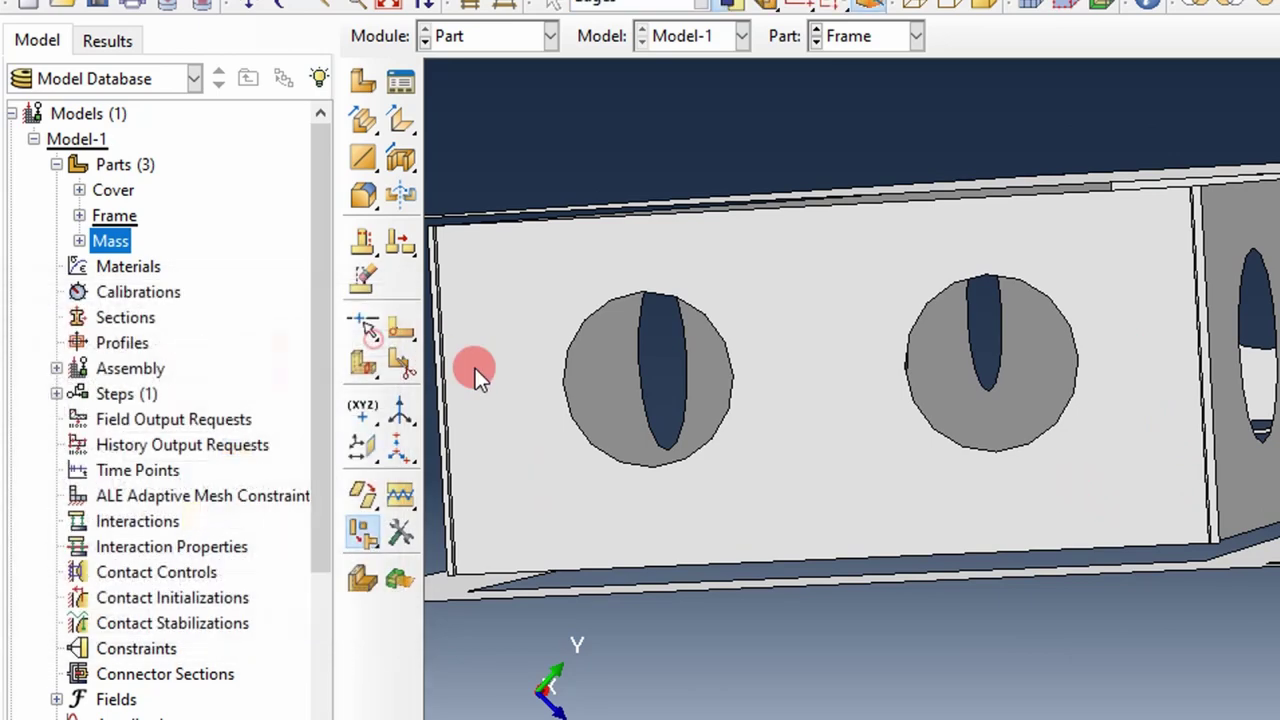
{"action": "left_click", "coordinate": [923, 550]}
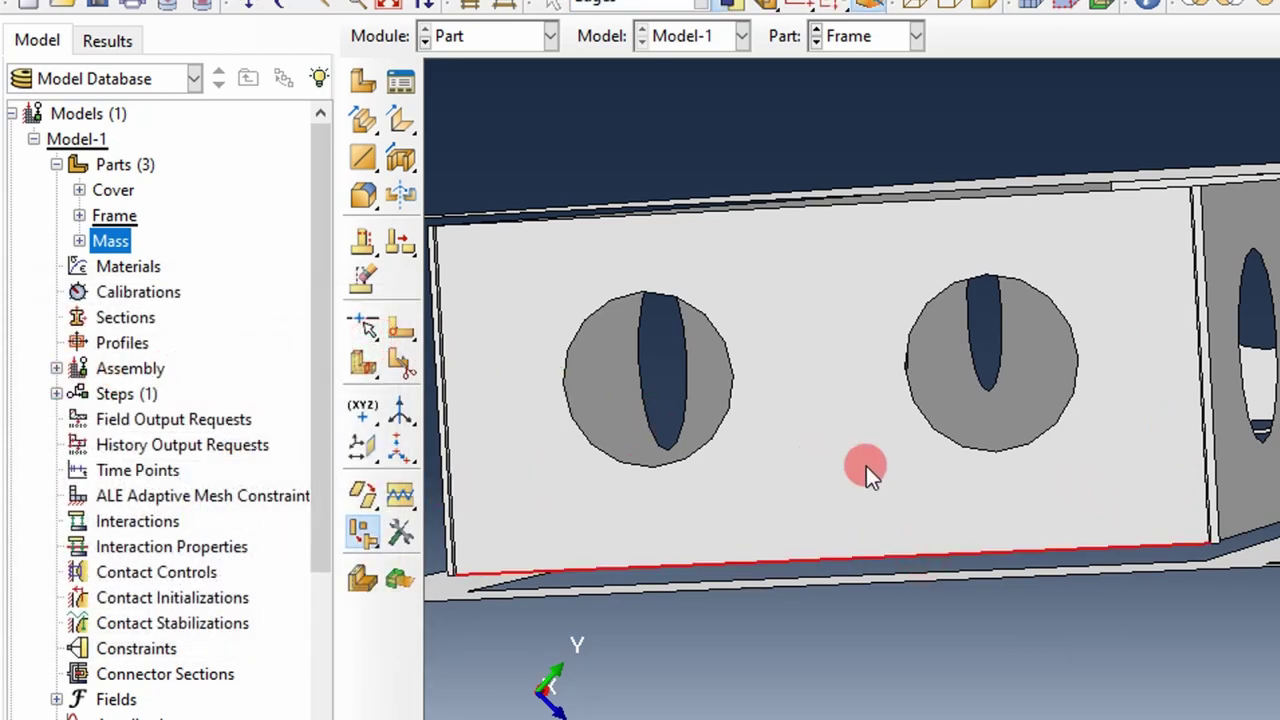
{"action": "left_click_drag", "start_coordinate": [930, 620], "coordinate": [829, 620], "text": "ctrl+alt"}
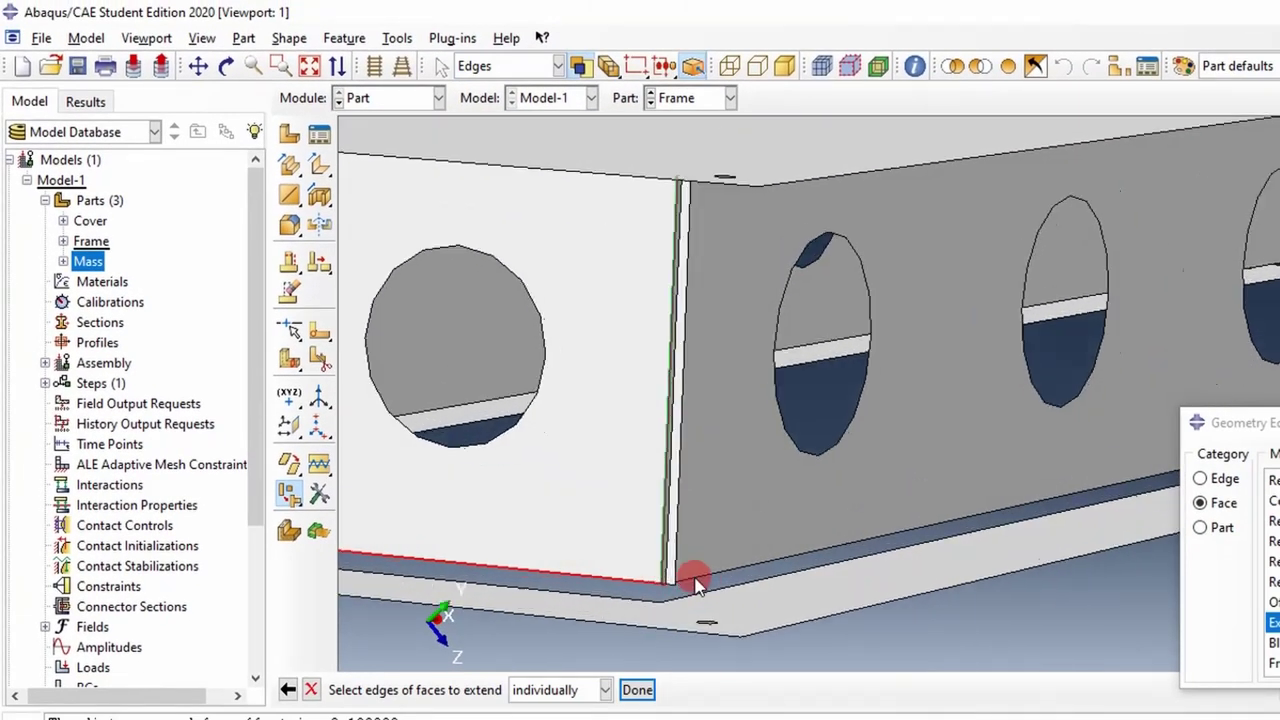
{"action": "scroll", "coordinate": [697, 585], "scroll_direction": "up", "scroll_amount": 2}
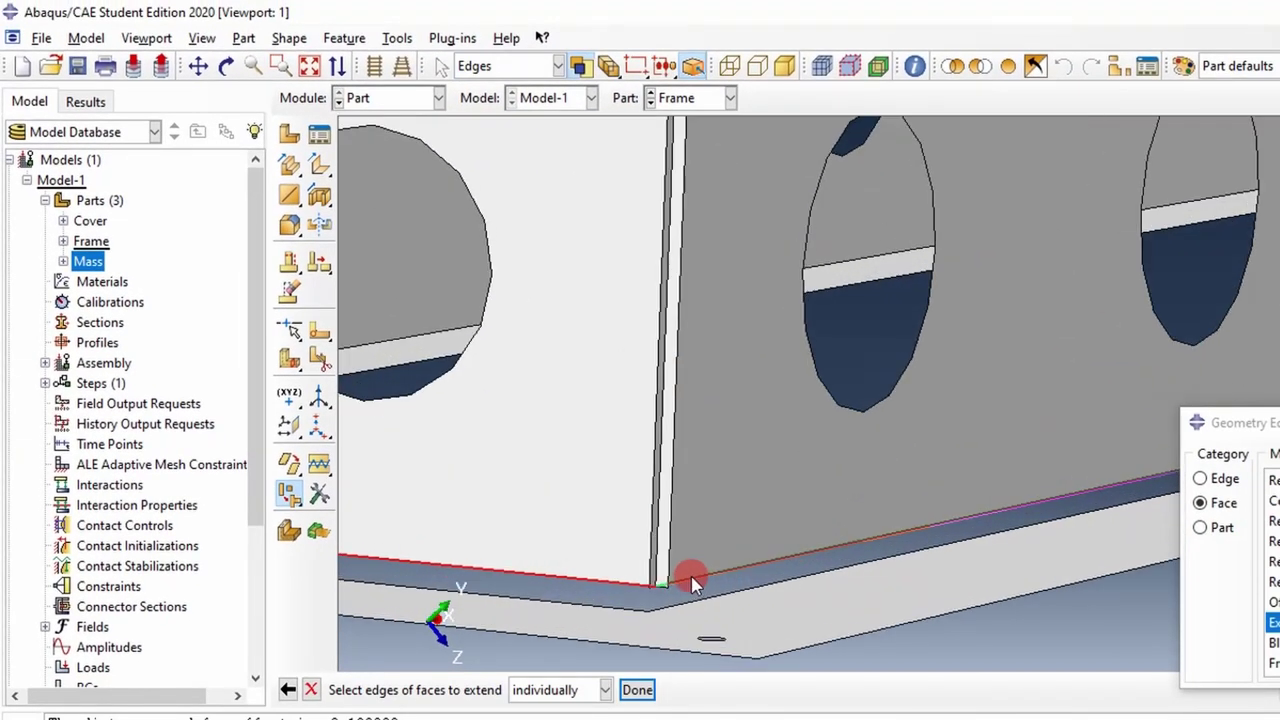
{"action": "scroll", "coordinate": [690, 560], "scroll_direction": "down", "scroll_amount": 4}
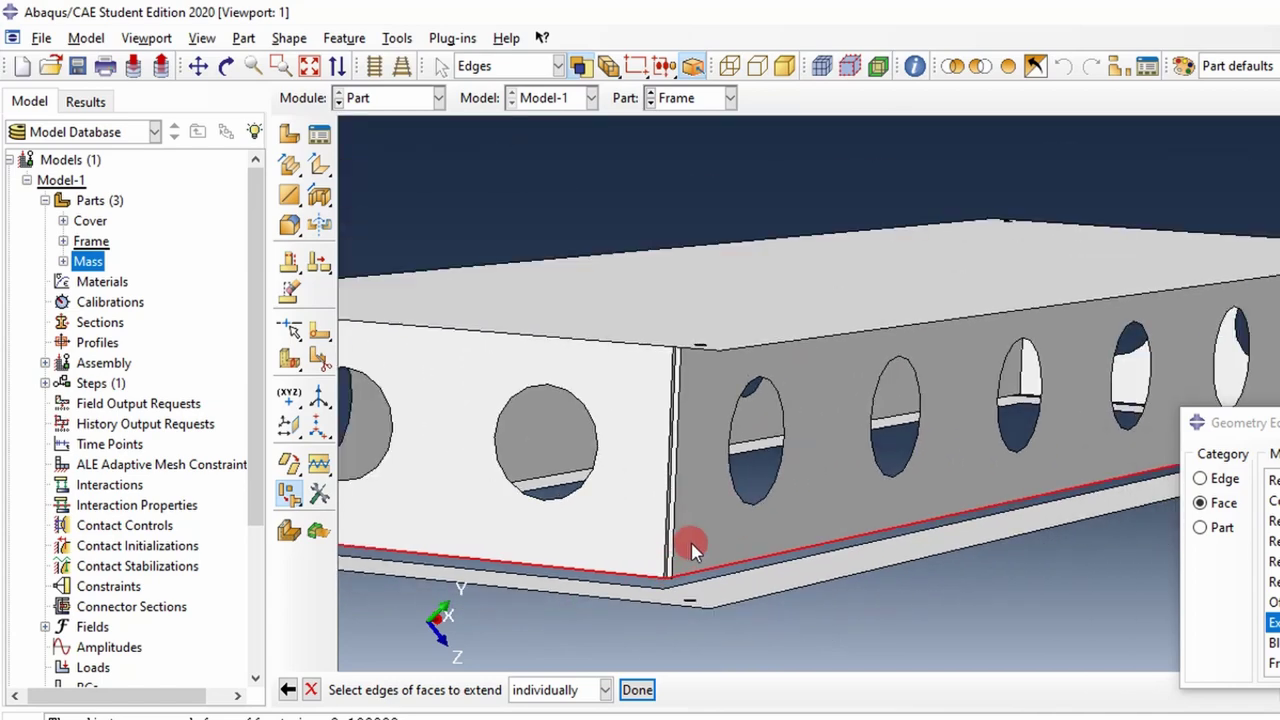
{"action": "left_click_drag", "start_coordinate": [689, 540], "coordinate": [700, 394], "text": "ctrl+alt"}
{"action": "scroll", "coordinate": [863, 563], "scroll_direction": "up", "scroll_amount": 2}
Step: Add the long lower edge and extend the faces up to the reference representation
{"action": "left_click", "coordinate": [866, 567]}
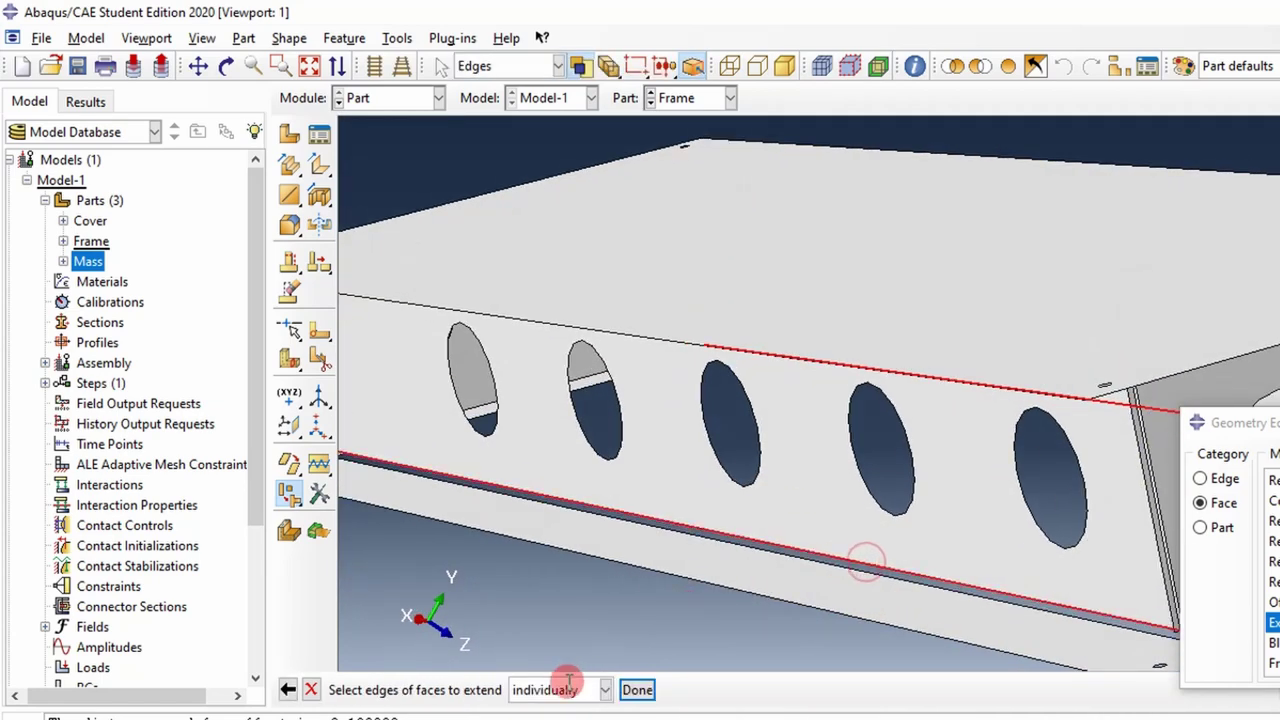
{"action": "left_click", "coordinate": [605, 690]}
{"action": "left_click_drag", "start_coordinate": [700, 450], "coordinate": [540, 520], "text": "ctrl+alt"}
{"action": "scroll", "coordinate": [540, 520], "scroll_direction": "down", "scroll_amount": 1}
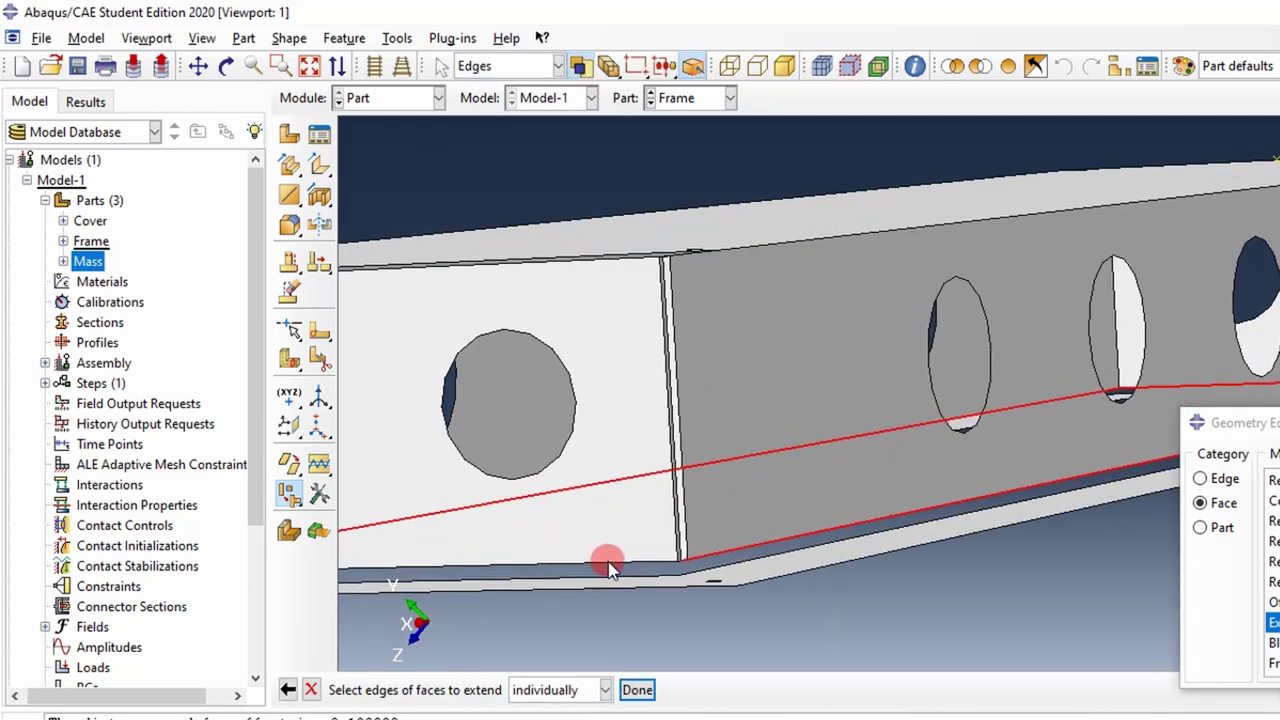
{"action": "scroll", "coordinate": [603, 562], "scroll_direction": "up", "scroll_amount": 2}
{"action": "left_click_drag", "start_coordinate": [608, 543], "coordinate": [858, 560], "text": "ctrl+alt"}
{"action": "scroll", "coordinate": [858, 560], "scroll_direction": "down", "scroll_amount": 2}
{"action": "middle_click", "coordinate": [870, 510]}
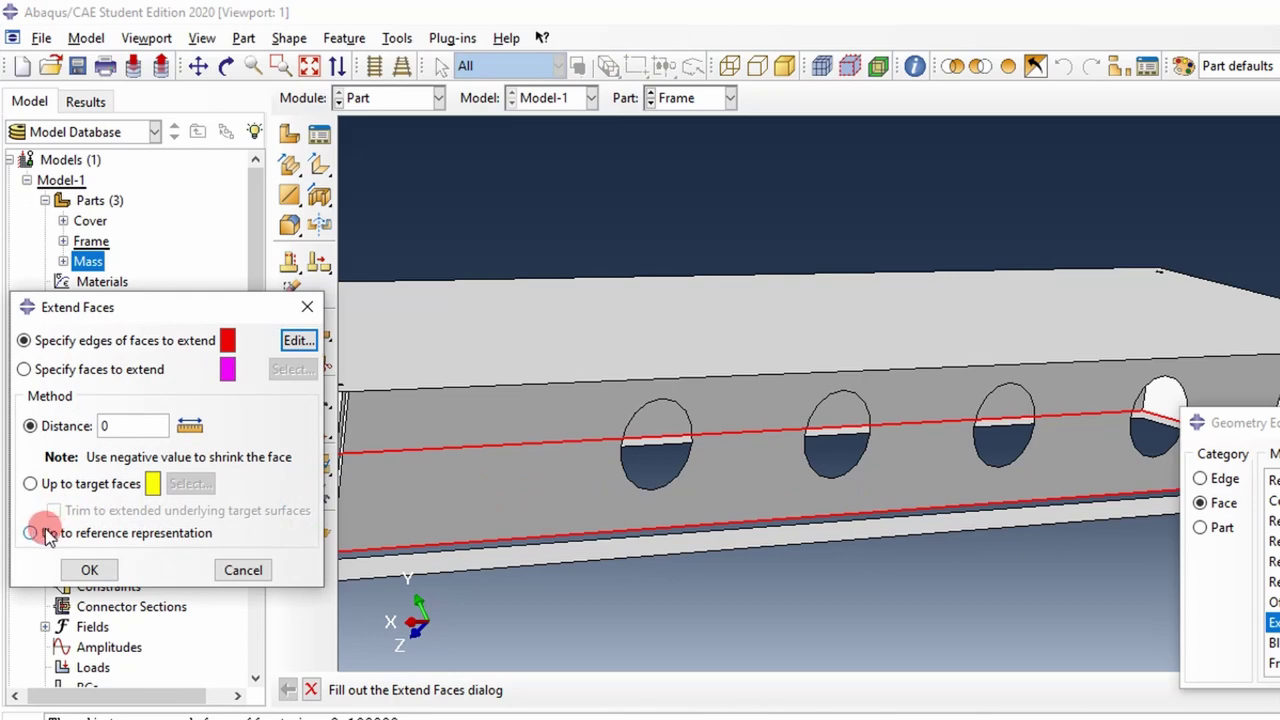
{"action": "left_click", "coordinate": [89, 569]}
{"action": "left_click", "coordinate": [850, 512]}
{"action": "left_click_drag", "start_coordinate": [850, 512], "coordinate": [948, 478], "text": "ctrl+alt"}
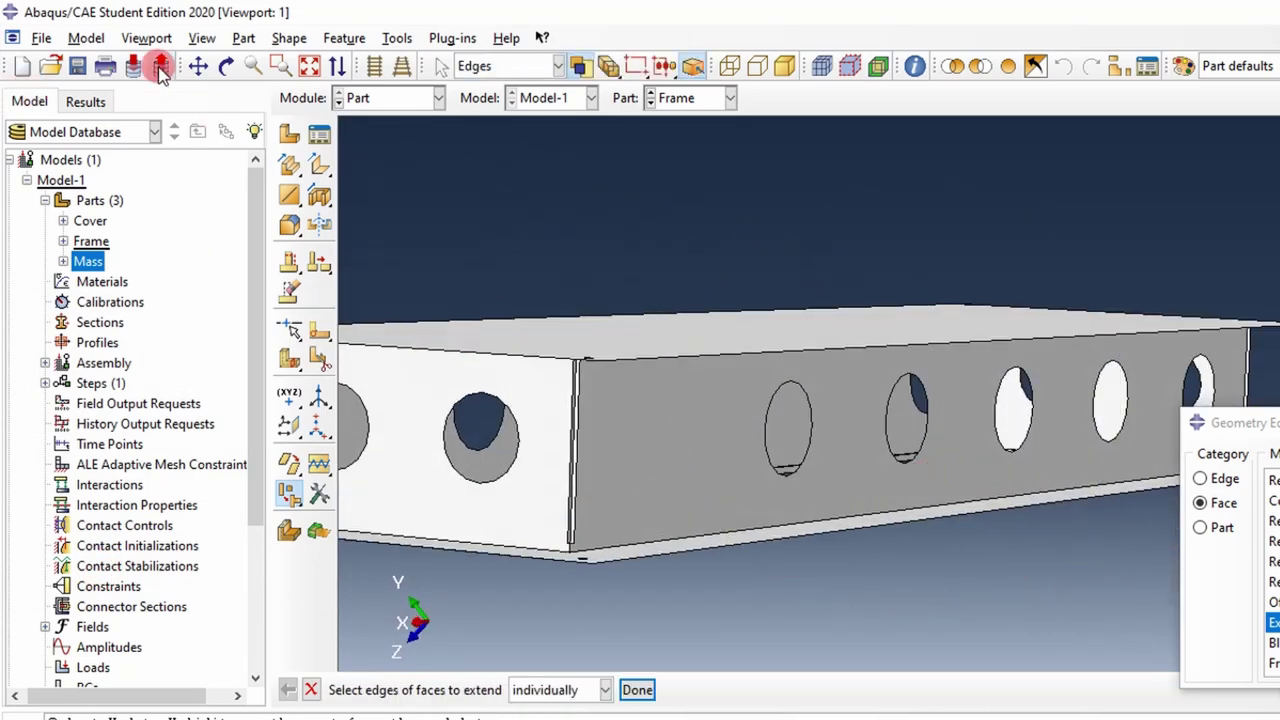
Step: Show the Frame's reference representation and orbit the part to inspect it
{"action": "left_click", "coordinate": [197, 38]}
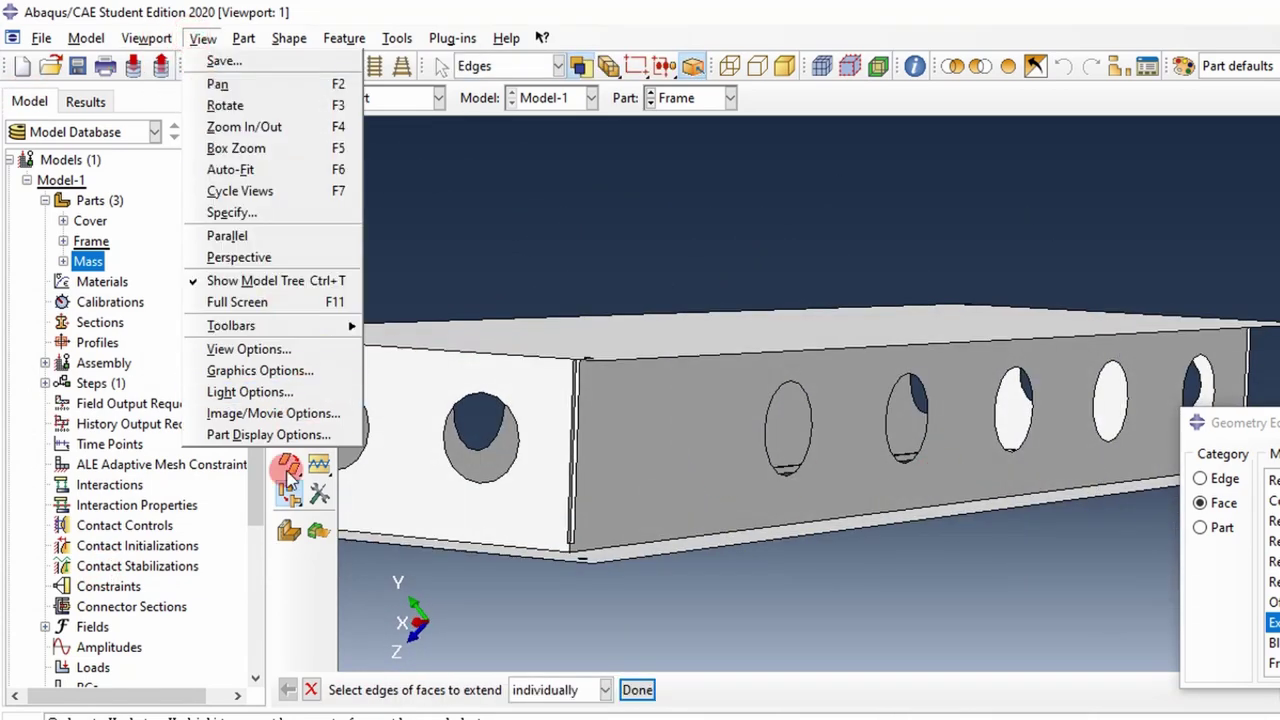
{"action": "left_click", "coordinate": [287, 440]}
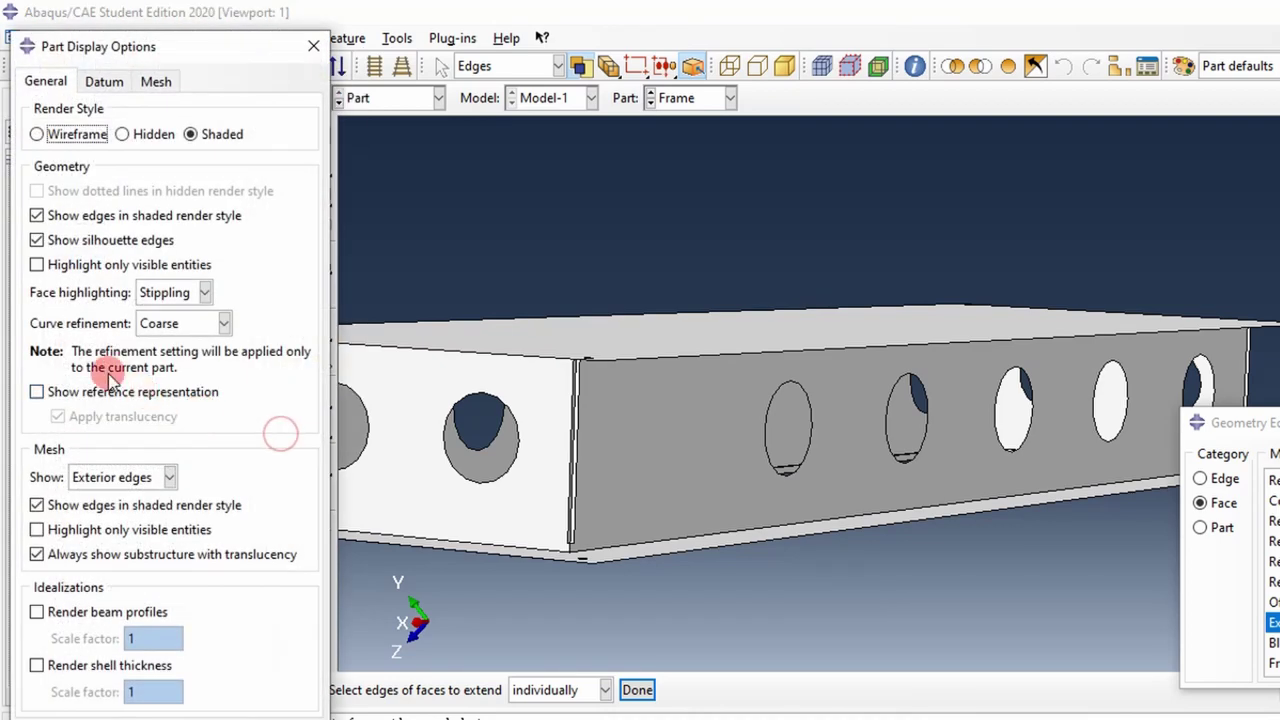
{"action": "left_click", "coordinate": [36, 392]}
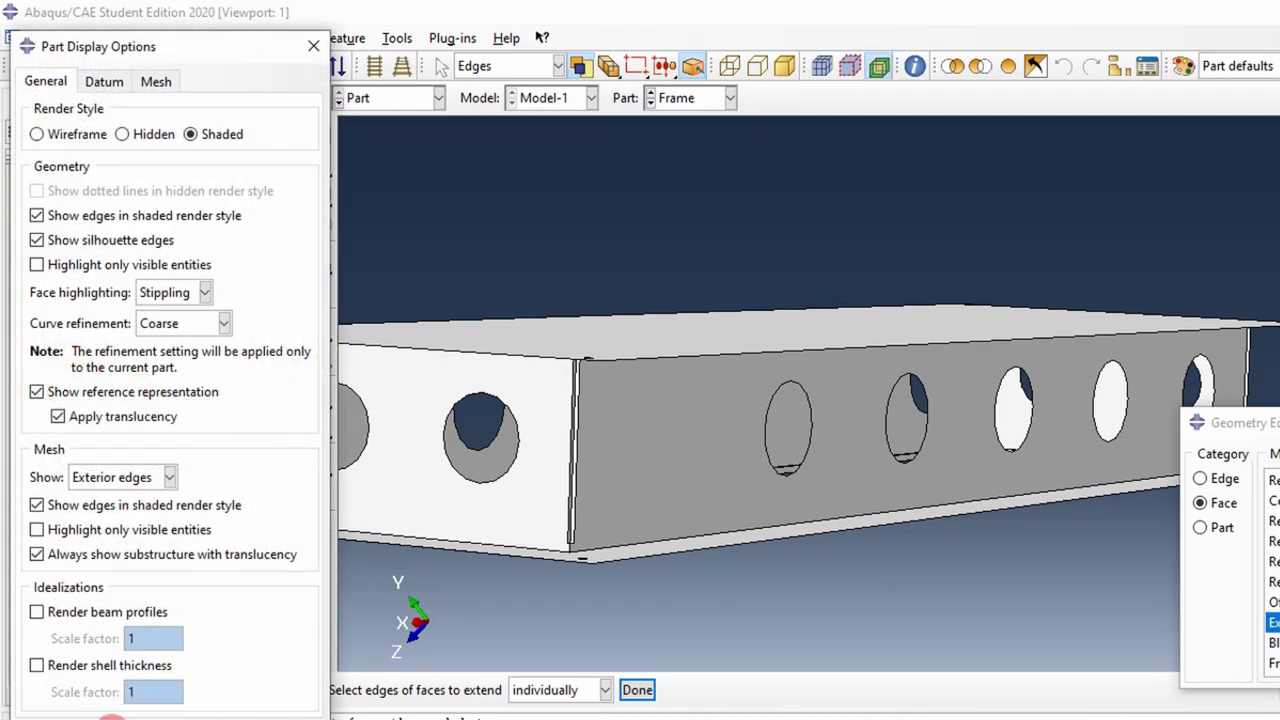
{"action": "left_click_drag", "start_coordinate": [689, 586], "coordinate": [697, 508], "text": "ctrl+alt"}
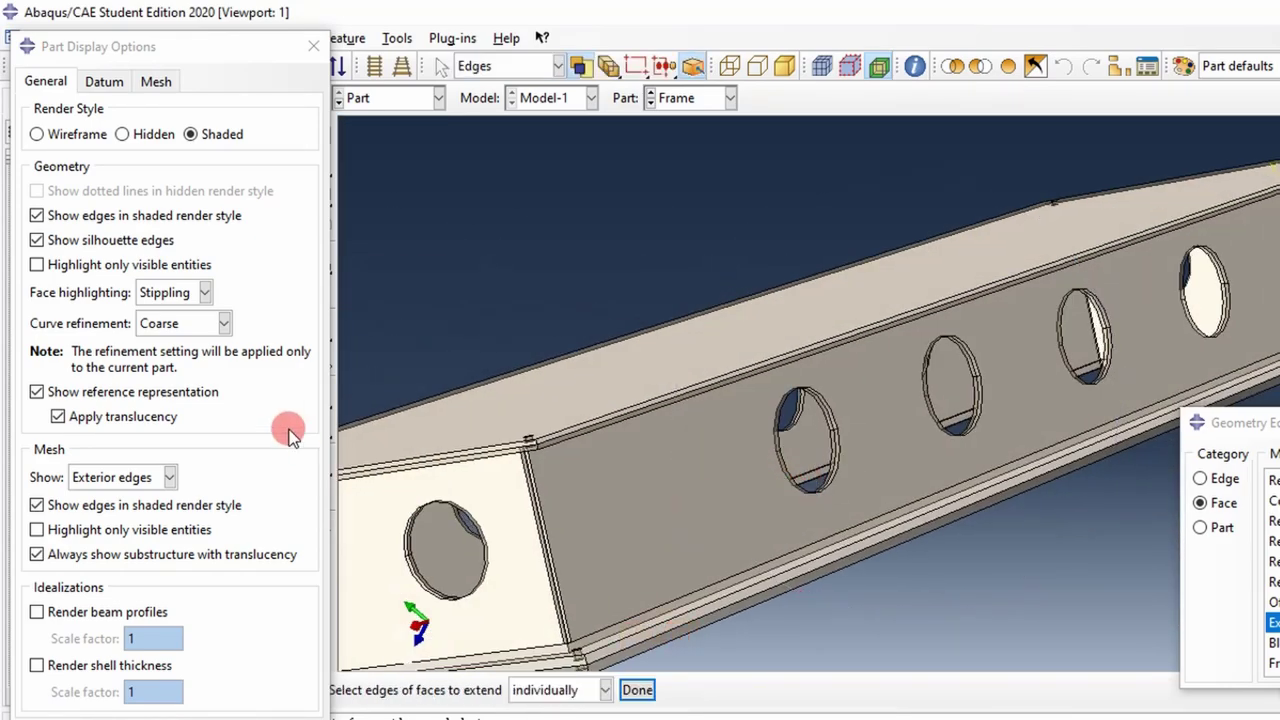
{"action": "left_click", "coordinate": [312, 50]}
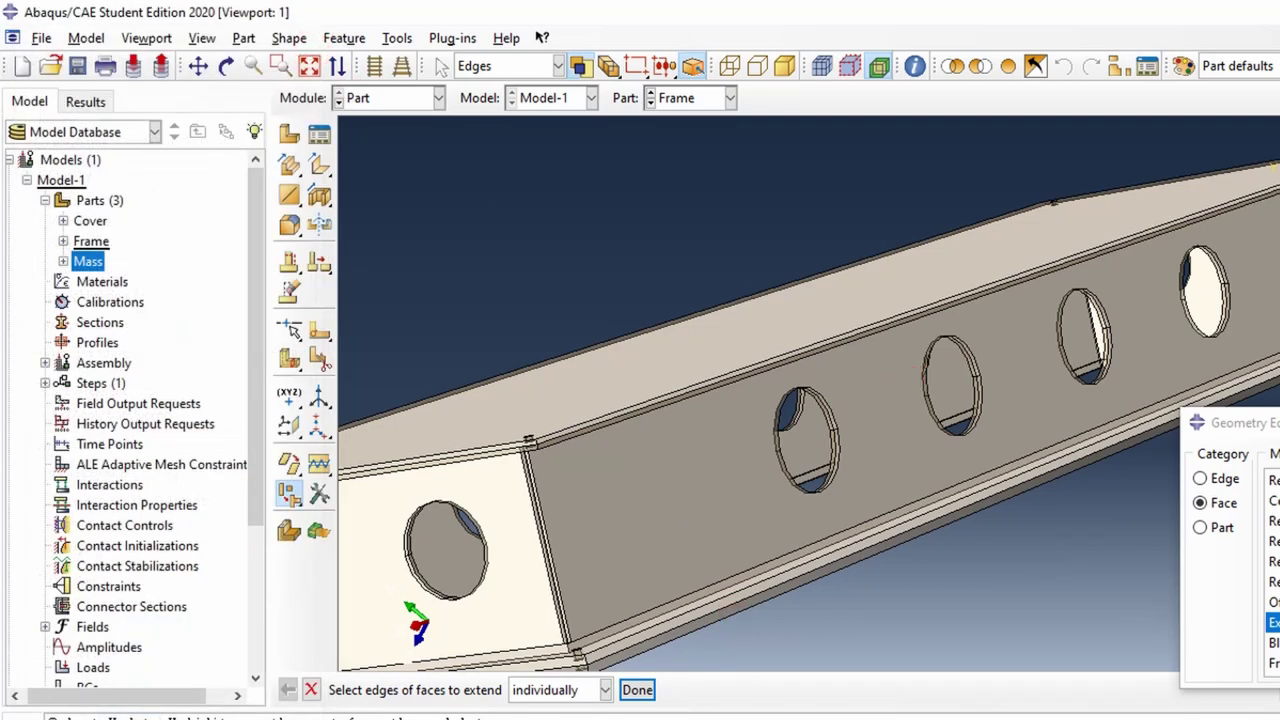
{"action": "left_click_drag", "start_coordinate": [1022, 313], "coordinate": [1060, 300], "text": "ctrl+alt"}
{"action": "left_click_drag", "start_coordinate": [977, 354], "coordinate": [920, 420], "text": "ctrl+alt"}
Step: Hide the reference representation again in Part Display Options
{"action": "left_click", "coordinate": [203, 40]}
{"action": "left_click", "coordinate": [243, 428]}
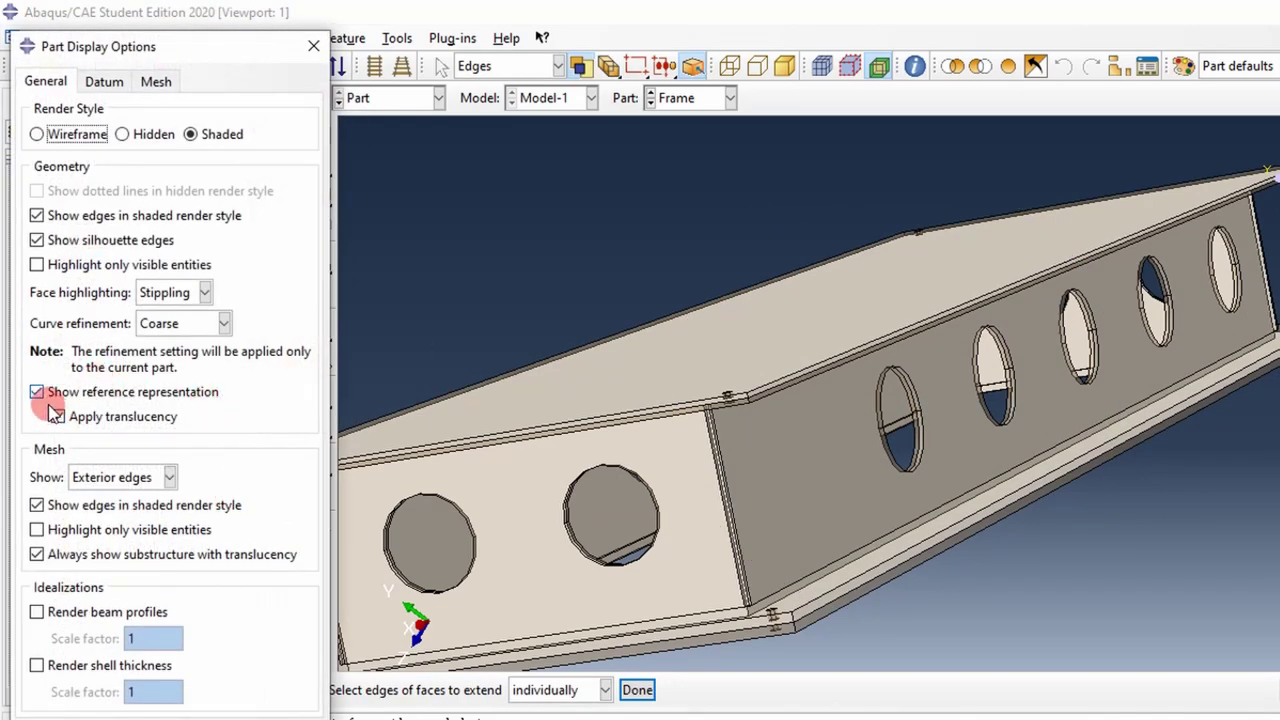
{"action": "left_click", "coordinate": [37, 392]}
{"action": "left_click_drag", "start_coordinate": [1229, 471], "coordinate": [1083, 357], "text": "ctrl+alt"}
Step: Pick the side walls' top edges and extend them up to the reference representation
{"action": "left_click", "coordinate": [91, 717]}
{"action": "left_click_drag", "start_coordinate": [866, 437], "coordinate": [1090, 296], "text": "ctrl+alt"}
{"action": "left_click", "coordinate": [1112, 277]}
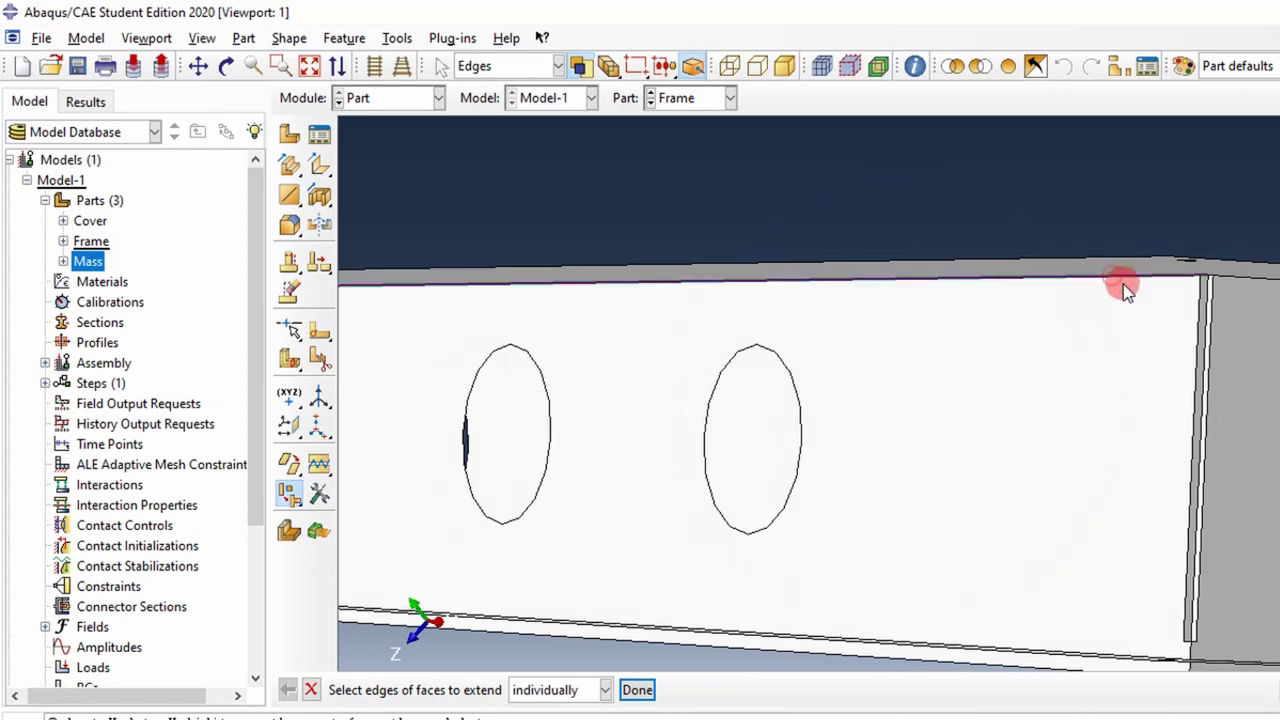
{"action": "left_click", "coordinate": [1253, 280]}
{"action": "left_click_drag", "start_coordinate": [1249, 277], "coordinate": [464, 339], "text": "ctrl+alt"}
{"action": "scroll", "coordinate": [590, 330], "scroll_direction": "up", "scroll_amount": 5}
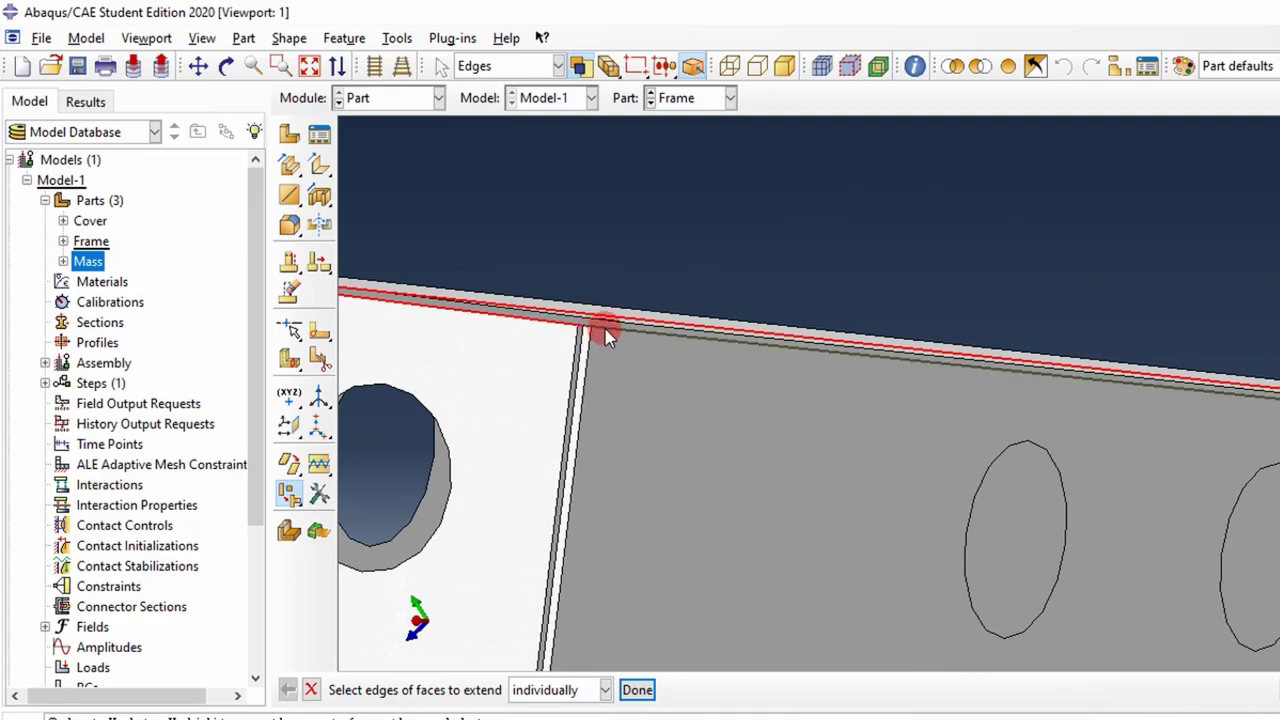
{"action": "scroll", "coordinate": [640, 350], "scroll_direction": "down", "scroll_amount": 6}
{"action": "left_click_drag", "start_coordinate": [651, 354], "coordinate": [780, 375], "text": "ctrl+alt"}
{"action": "scroll", "coordinate": [1210, 400], "scroll_direction": "up", "scroll_amount": 3}
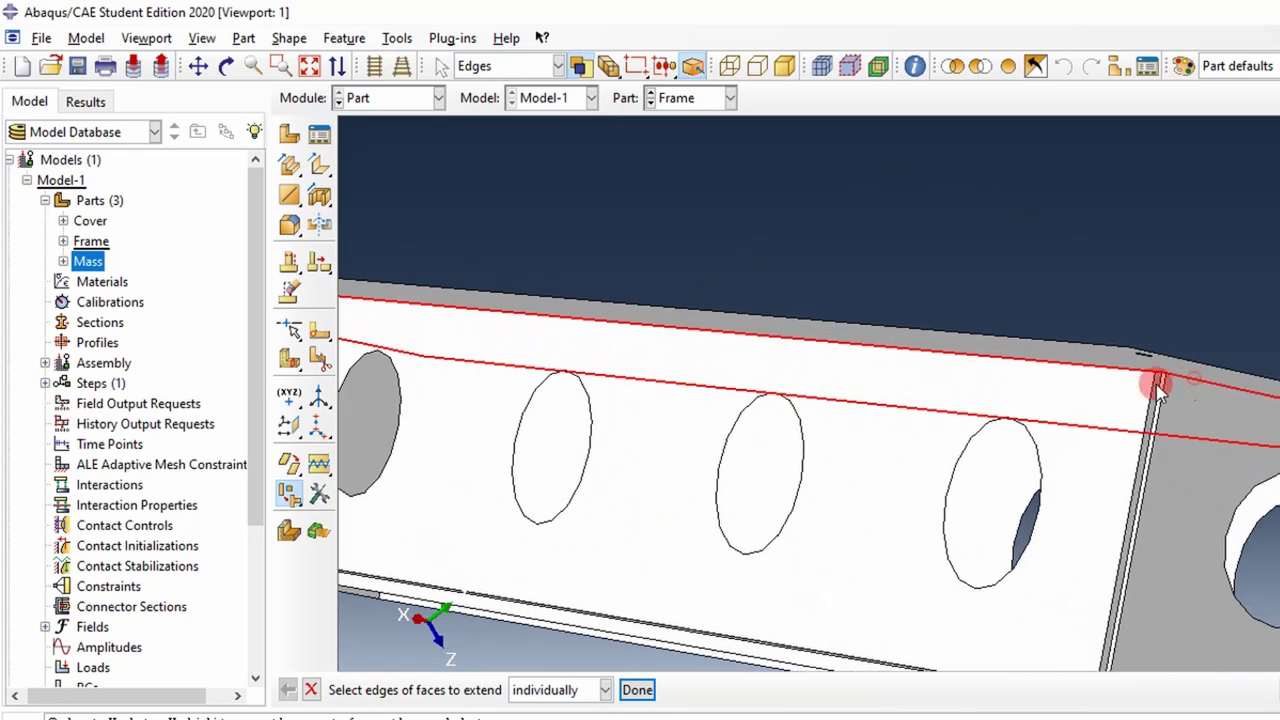
{"action": "scroll", "coordinate": [990, 432], "scroll_direction": "down", "scroll_amount": 4}
{"action": "middle_click", "coordinate": [730, 608]}
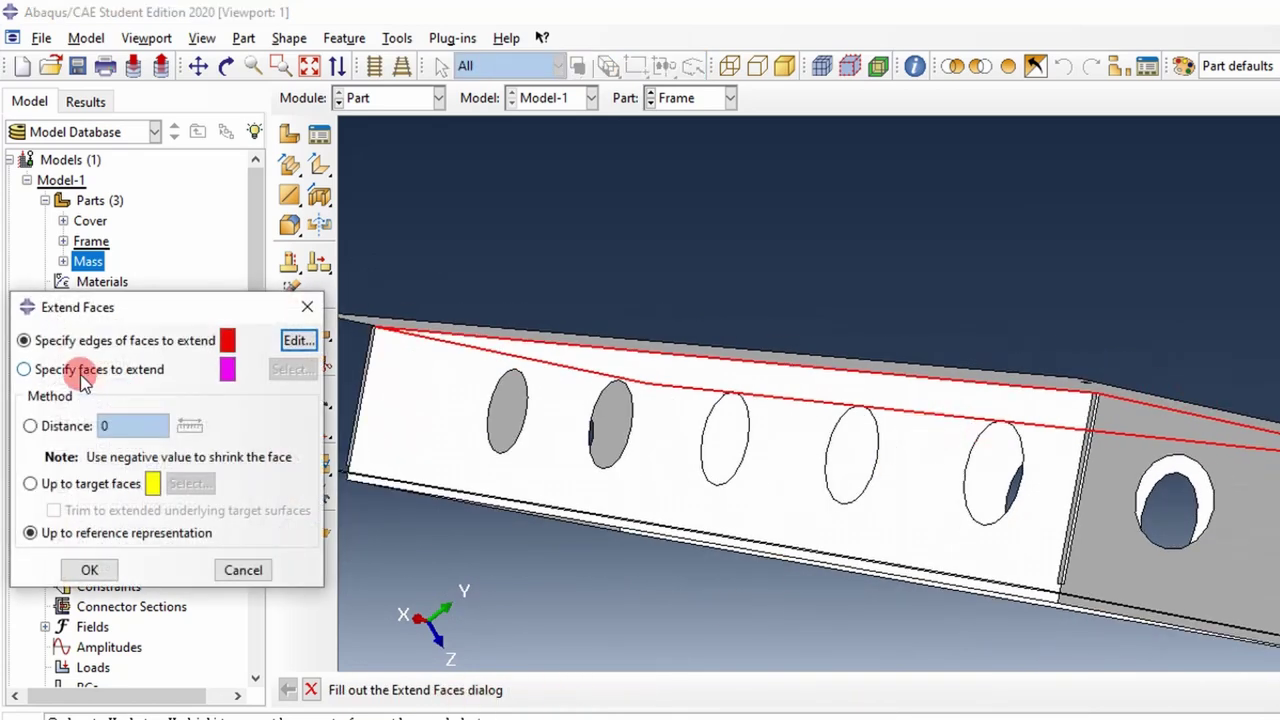
{"action": "left_click", "coordinate": [82, 570]}
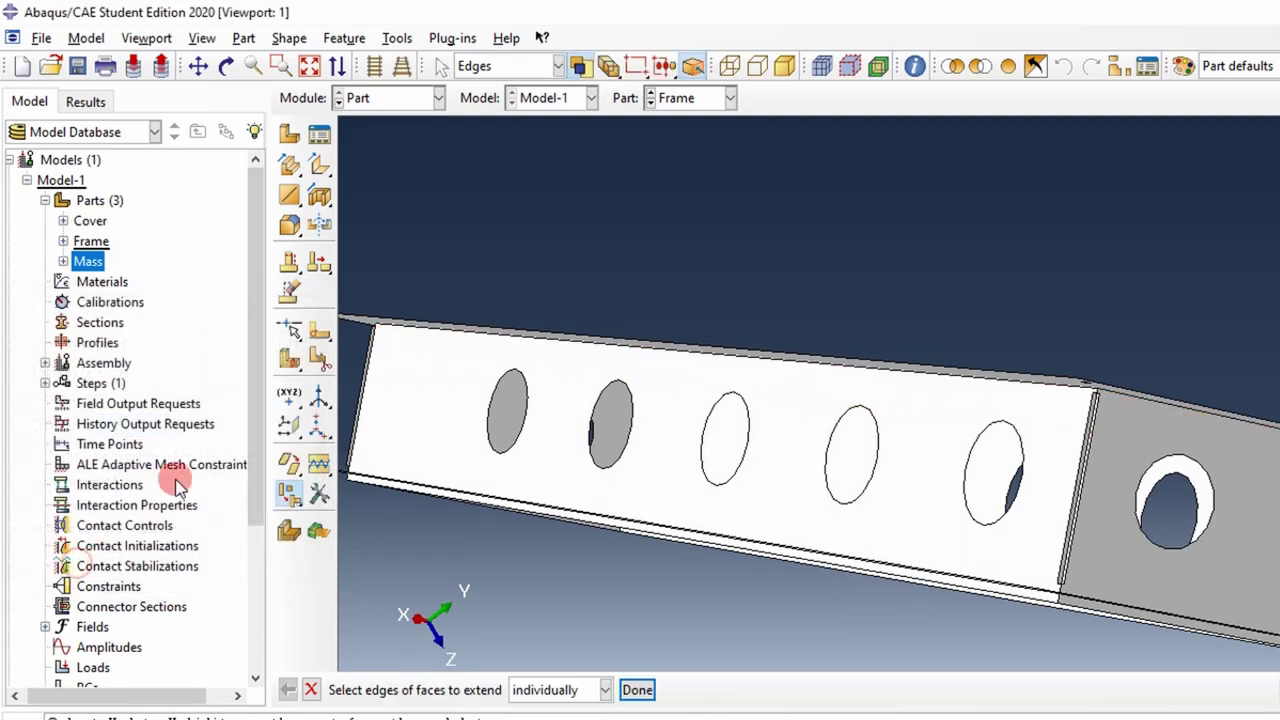
Step: Orbit and pan along the frame to inspect the extended side faces
{"action": "left_click_drag", "start_coordinate": [400, 335], "coordinate": [510, 515], "text": "ctrl+alt"}
{"action": "left_click_drag", "start_coordinate": [686, 540], "coordinate": [963, 503], "text": "ctrl+alt"}
{"action": "left_click_drag", "start_coordinate": [840, 454], "coordinate": [924, 249], "text": "ctrl+alt"}
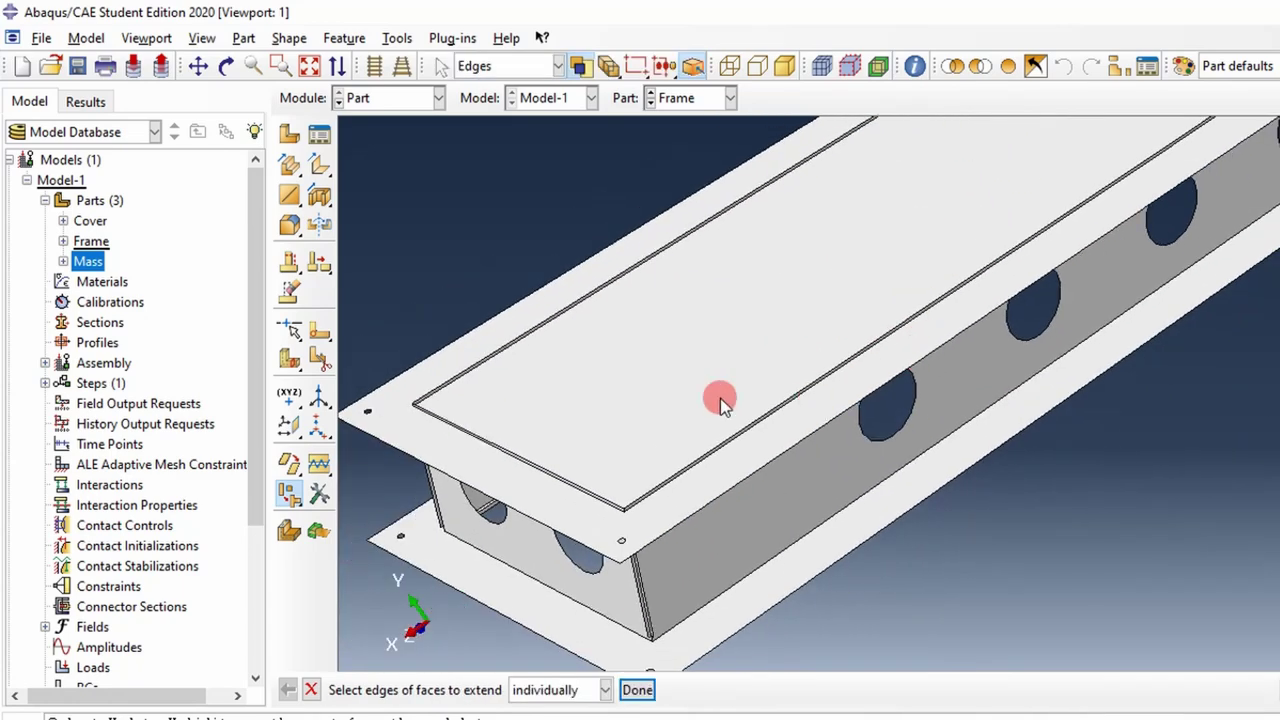
{"action": "left_click_drag", "start_coordinate": [688, 397], "coordinate": [484, 404], "text": "ctrl+alt"}
{"action": "scroll", "coordinate": [575, 438], "scroll_direction": "up", "scroll_amount": 2}
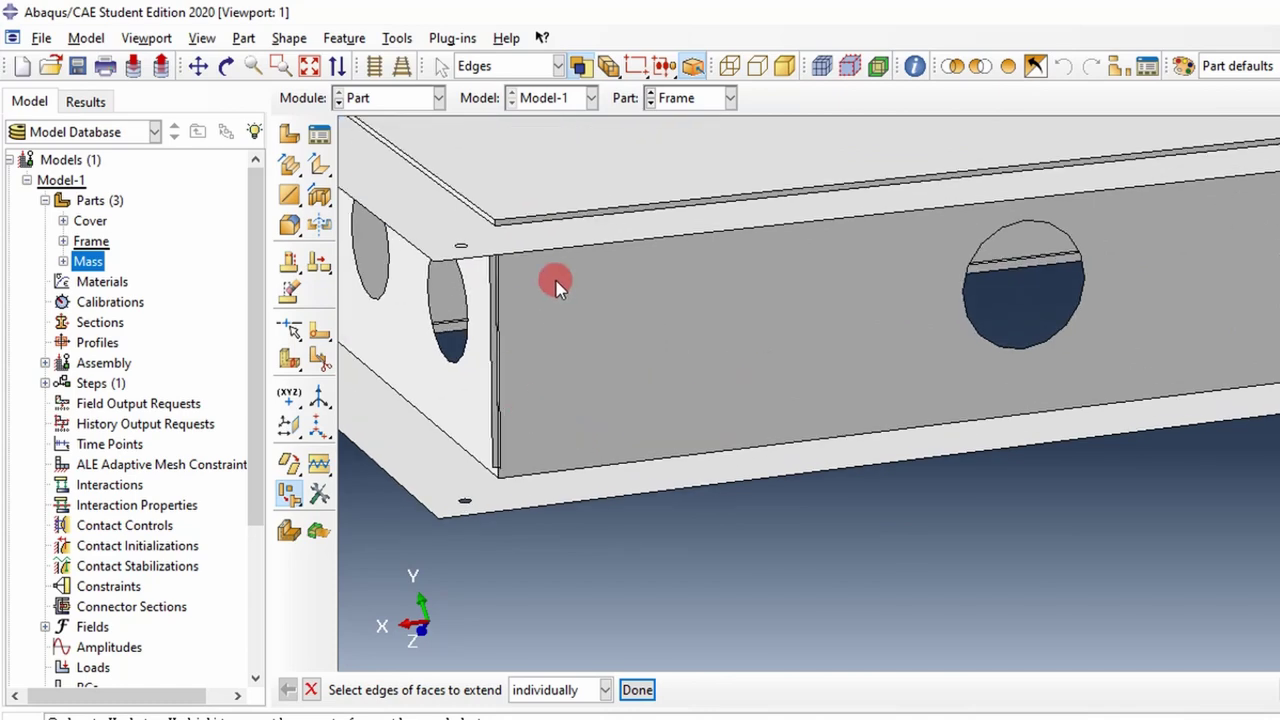
{"action": "scroll", "coordinate": [503, 240], "scroll_direction": "up", "scroll_amount": 4}
{"action": "middle_click_drag", "start_coordinate": [612, 303], "coordinate": [823, 439], "text": "ctrl+alt"}
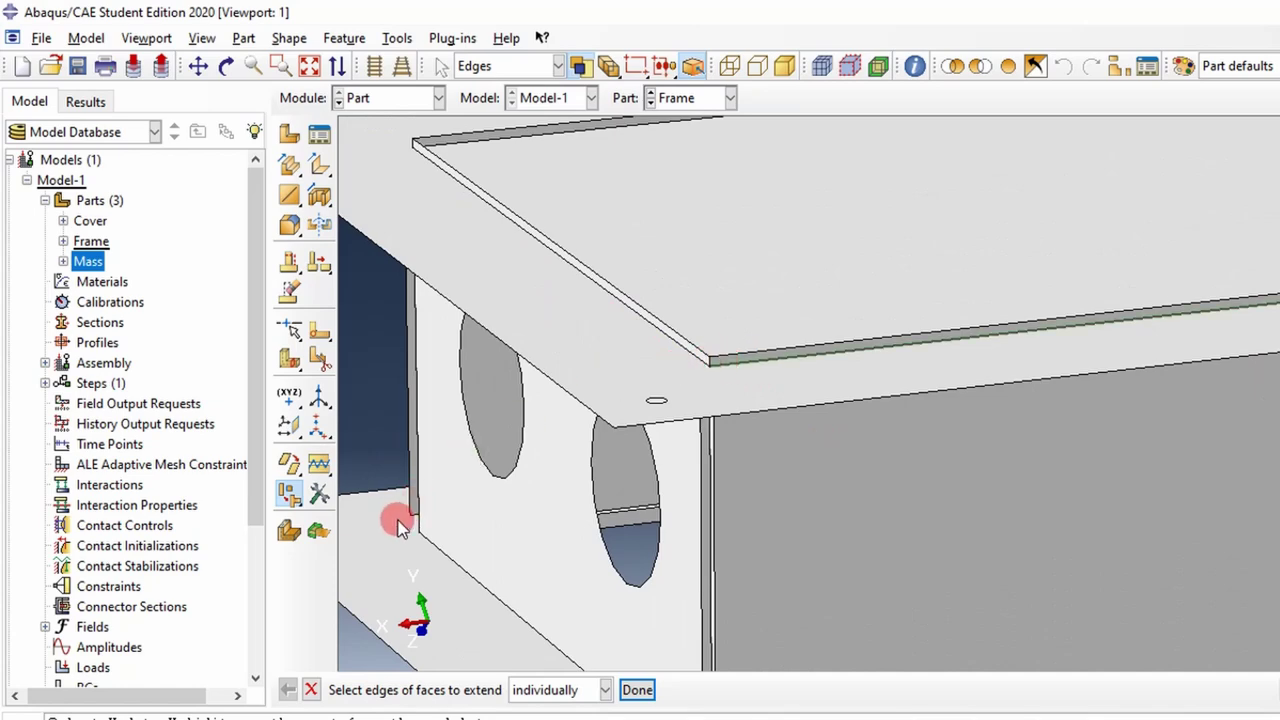
Step: Remove the narrow sliver faces along the Frame's top edges with the Face Remove repair
{"action": "left_click", "coordinate": [320, 495]}
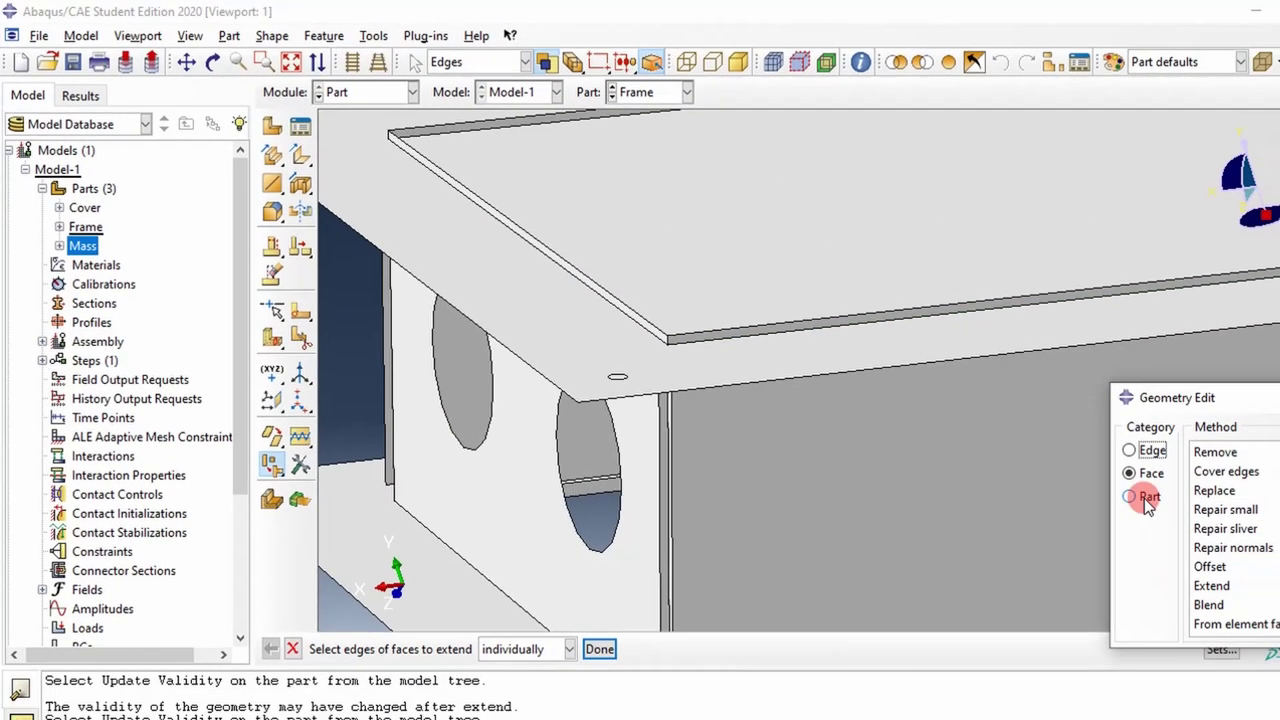
{"action": "left_click_drag", "start_coordinate": [1180, 397], "coordinate": [748, 192]}
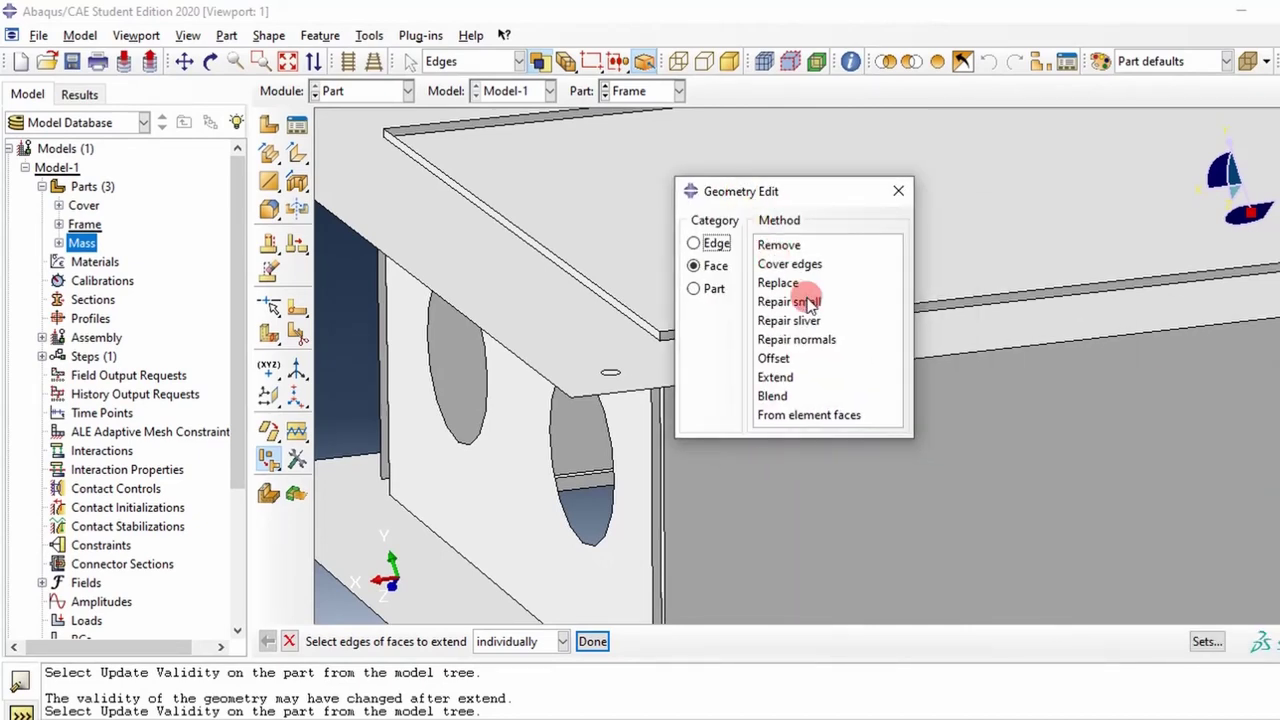
{"action": "left_click", "coordinate": [779, 245]}
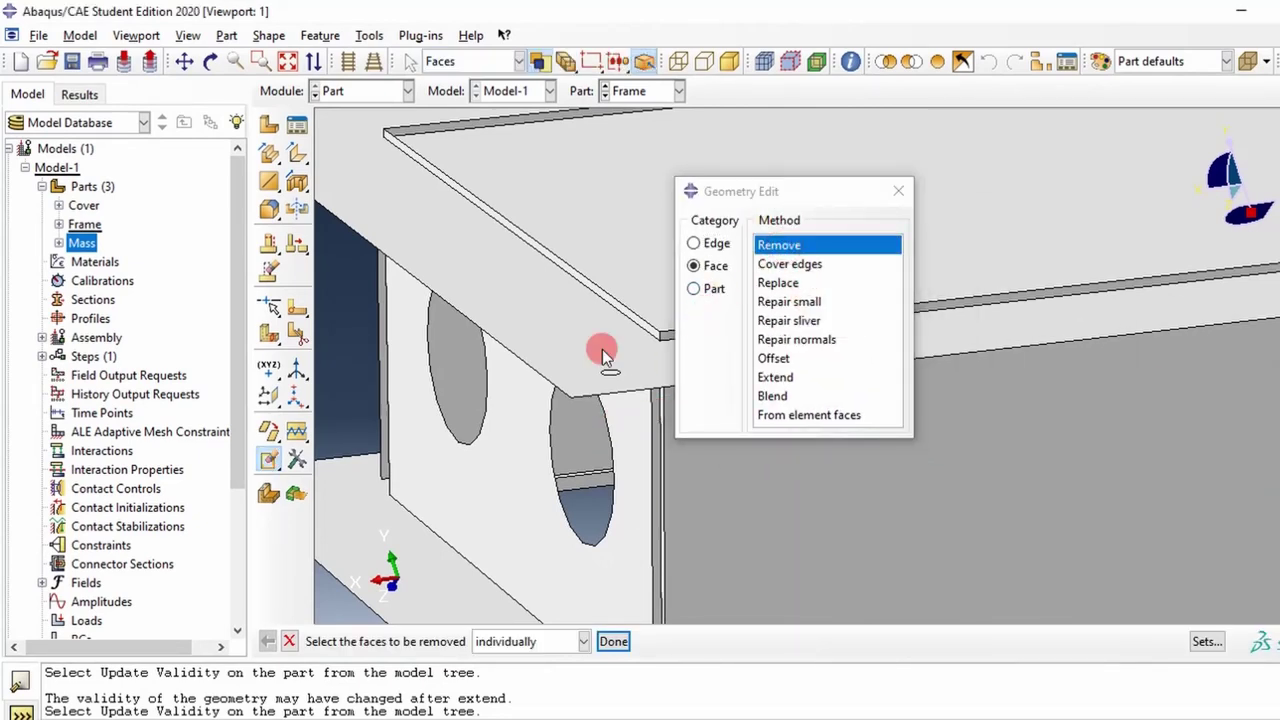
{"action": "left_click_drag", "start_coordinate": [857, 194], "coordinate": [970, 604]}
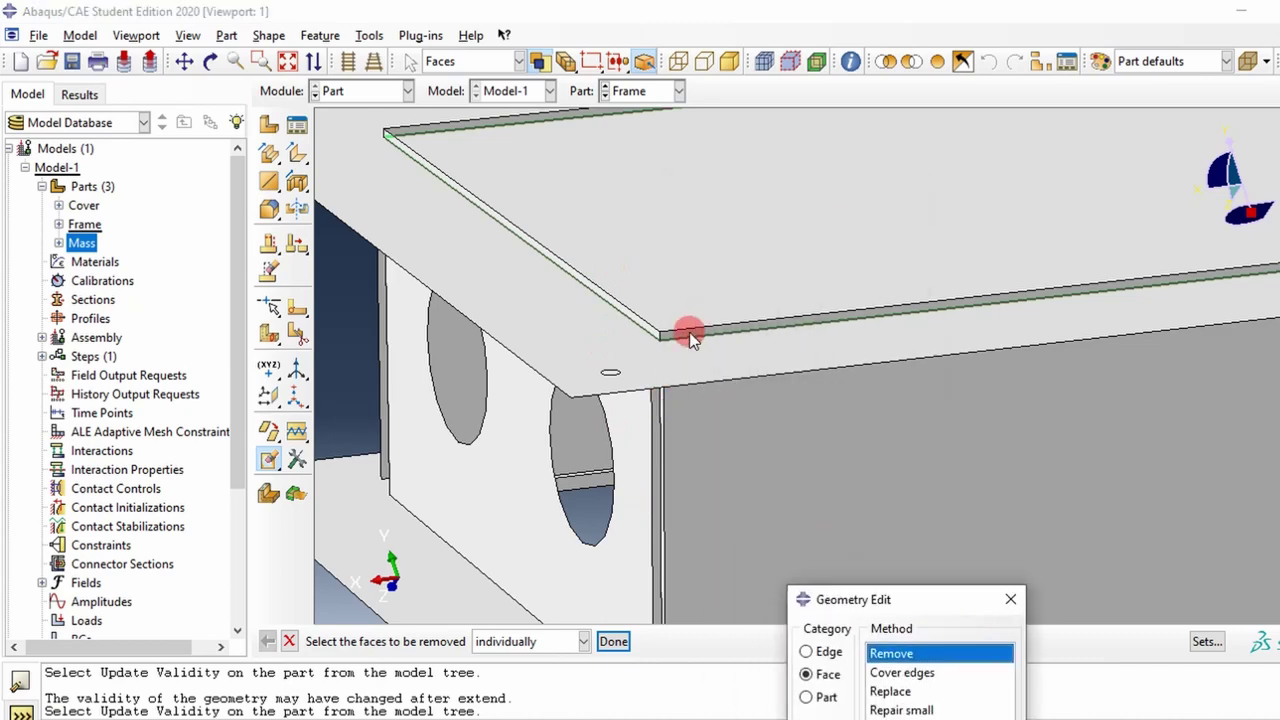
{"action": "left_click", "coordinate": [689, 333]}
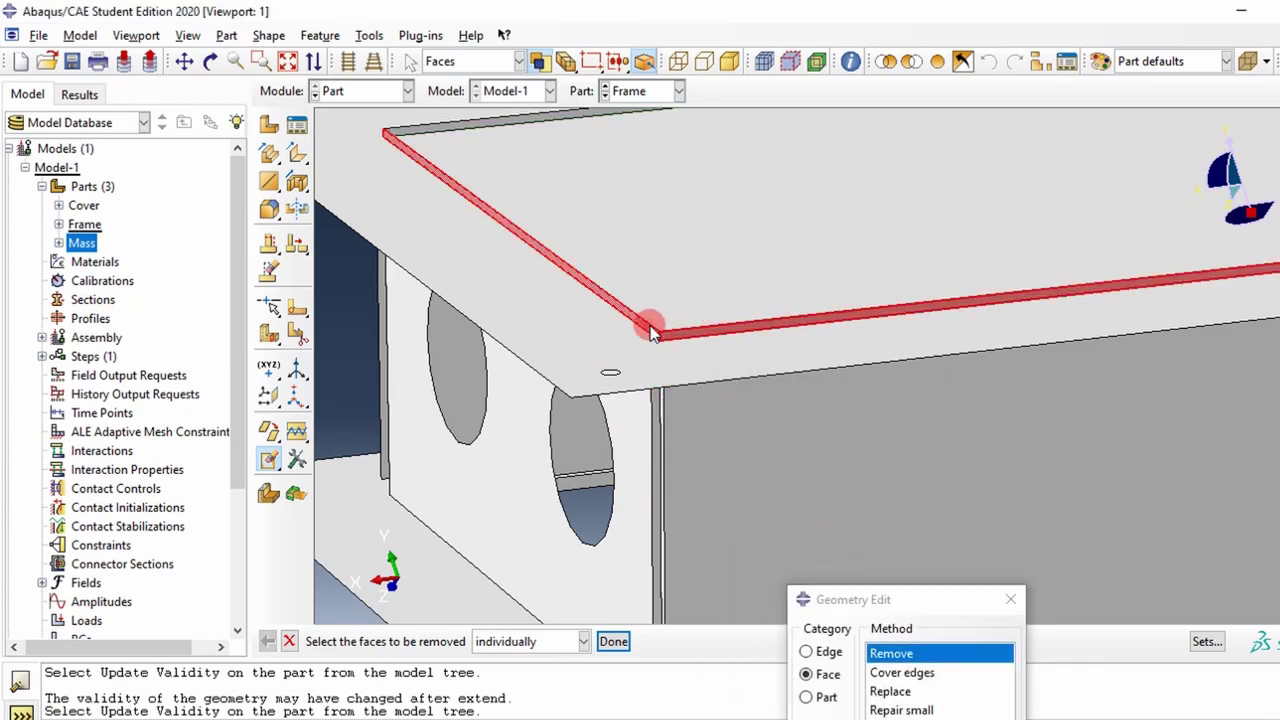
{"action": "left_click_drag", "start_coordinate": [652, 332], "coordinate": [691, 297], "text": "ctrl+alt"}
{"action": "middle_click_drag", "start_coordinate": [691, 297], "coordinate": [1175, 320], "text": "ctrl+alt"}
{"action": "scroll", "coordinate": [1175, 320], "scroll_direction": "up", "scroll_amount": 5}
{"action": "scroll", "coordinate": [989, 254], "scroll_direction": "down", "scroll_amount": 5}
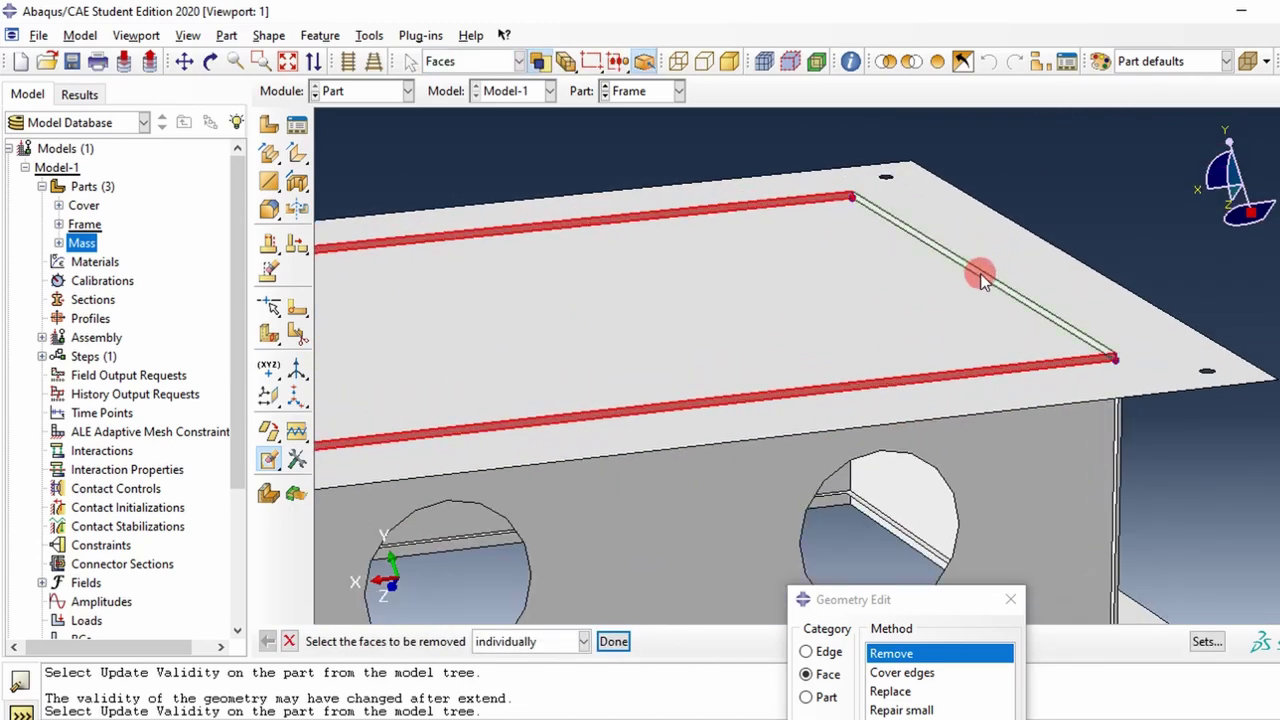
{"action": "left_click", "coordinate": [978, 279]}
{"action": "middle_click", "coordinate": [885, 303]}
Step: Select the thin vertical sliver faces at the Frame's corners for removal and inspect the holed webs
{"action": "left_click_drag", "start_coordinate": [980, 271], "coordinate": [763, 332], "text": "ctrl+alt"}
{"action": "scroll", "coordinate": [763, 332], "scroll_direction": "down", "scroll_amount": 5}
{"action": "middle_click_drag", "start_coordinate": [763, 332], "coordinate": [1223, 277], "text": "ctrl+alt"}
{"action": "middle_click_drag", "start_coordinate": [420, 283], "coordinate": [1043, 243], "text": "ctrl+alt"}
{"action": "scroll", "coordinate": [677, 486], "scroll_direction": "down", "scroll_amount": 5}
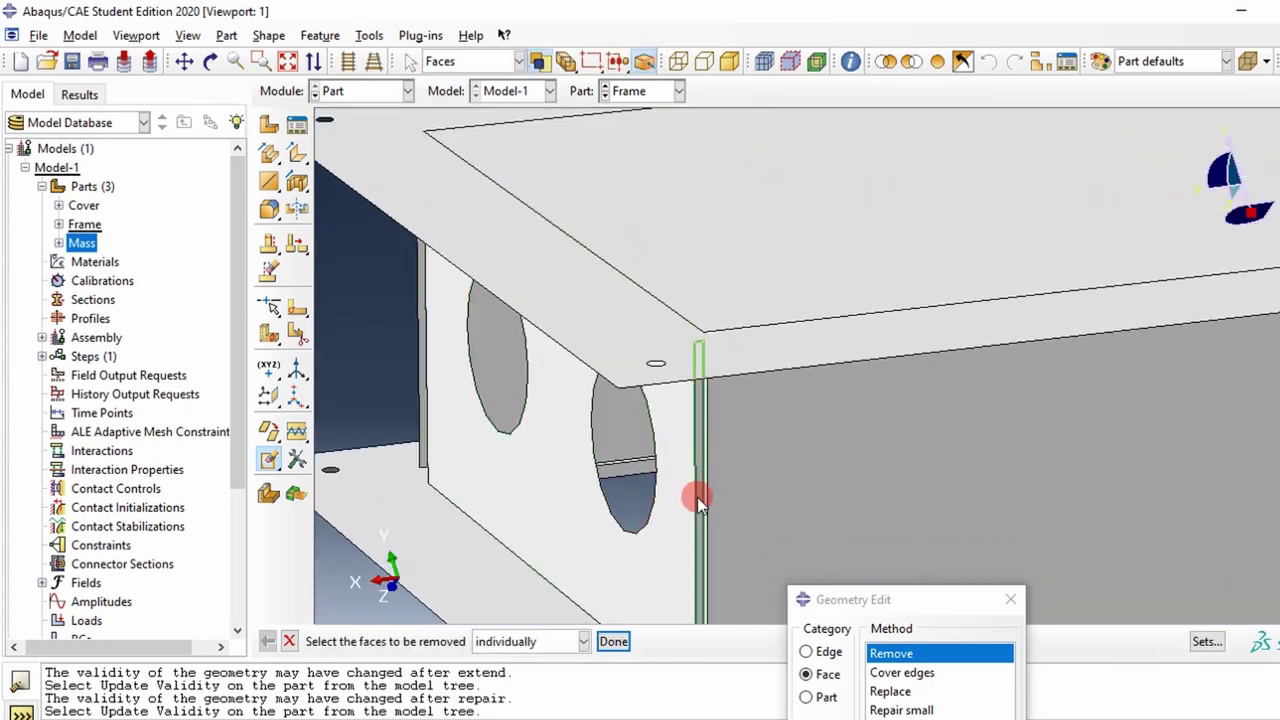
{"action": "left_click", "coordinate": [698, 496]}
{"action": "left_click_drag", "start_coordinate": [699, 495], "coordinate": [1156, 347], "text": "ctrl+alt"}
{"action": "scroll", "coordinate": [1100, 355], "scroll_direction": "down", "scroll_amount": 3}
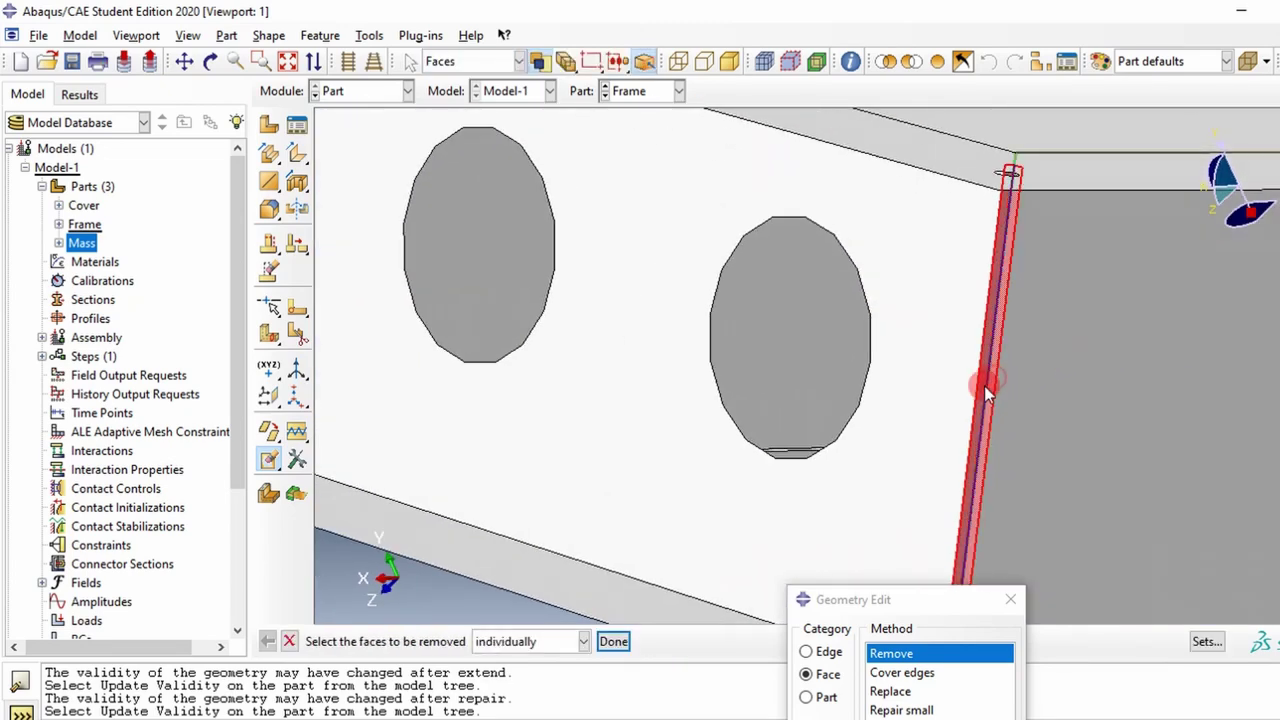
{"action": "left_click_drag", "start_coordinate": [986, 380], "coordinate": [937, 405], "text": "ctrl+alt"}
{"action": "left_click_drag", "start_coordinate": [719, 464], "coordinate": [712, 358], "text": "ctrl+alt"}
{"action": "scroll", "coordinate": [705, 352], "scroll_direction": "up", "scroll_amount": 5}
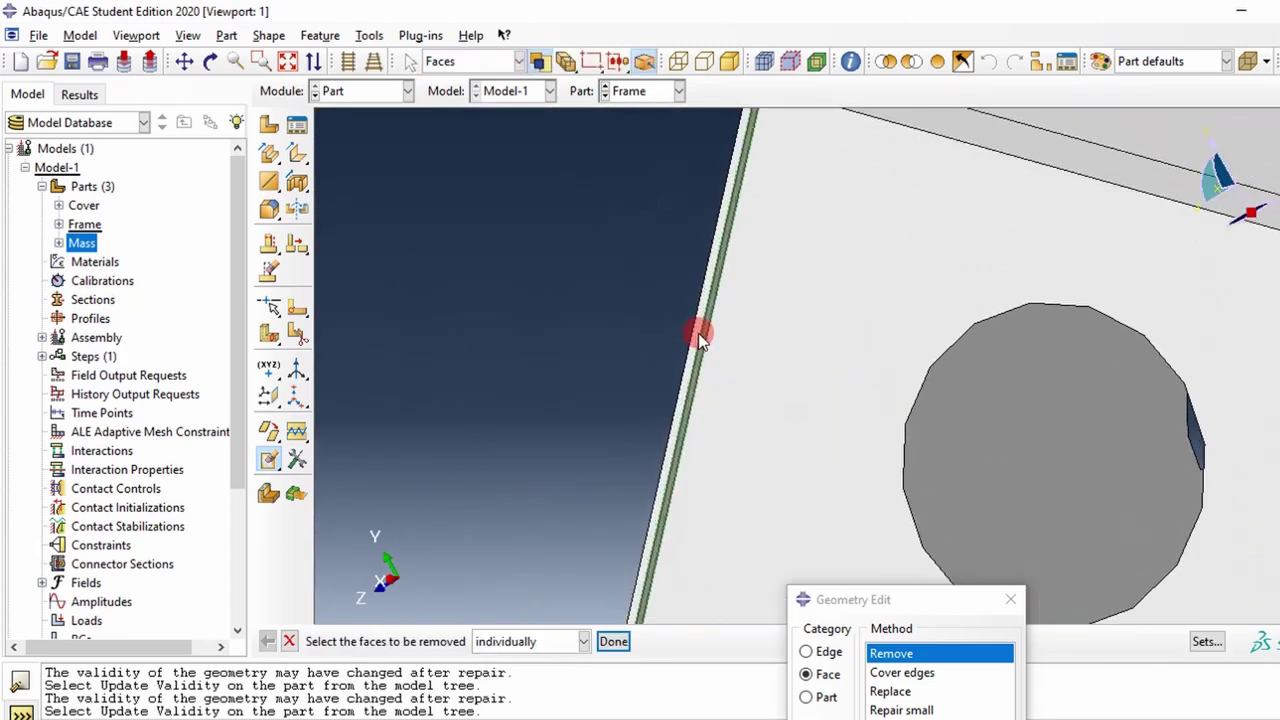
{"action": "left_click", "coordinate": [697, 336]}
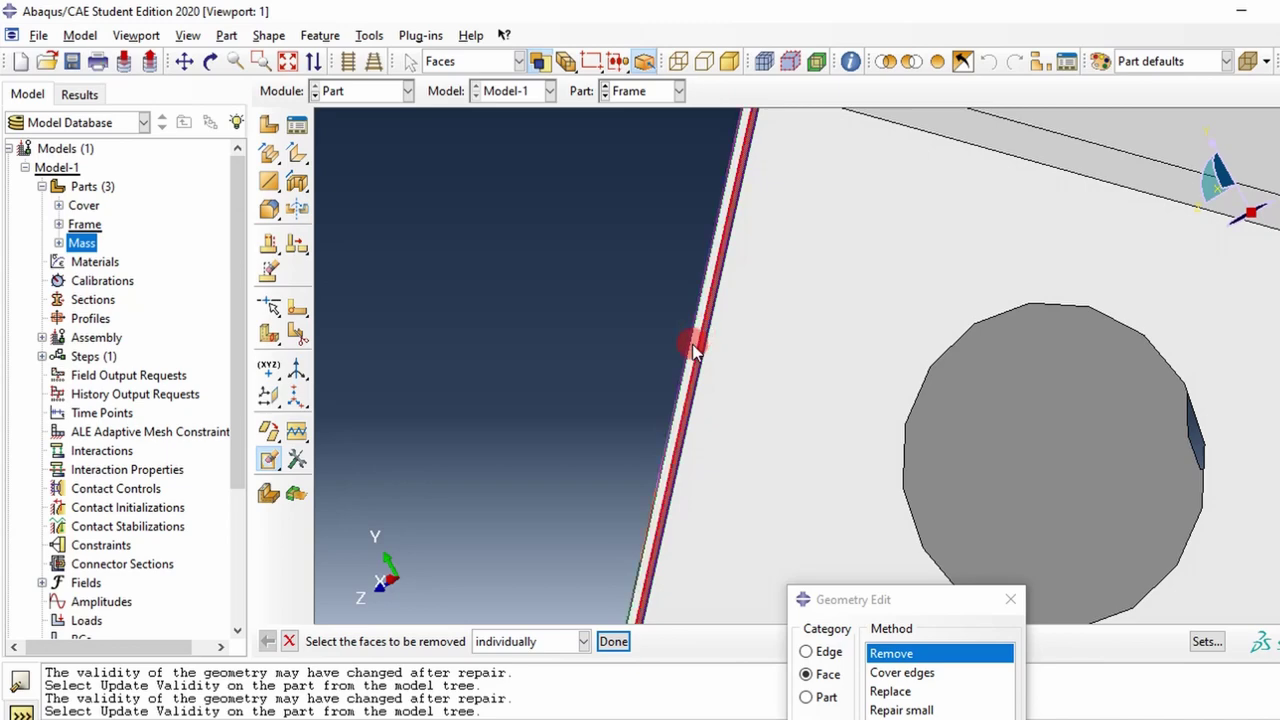
{"action": "scroll", "coordinate": [692, 344], "scroll_direction": "down", "scroll_amount": 5}
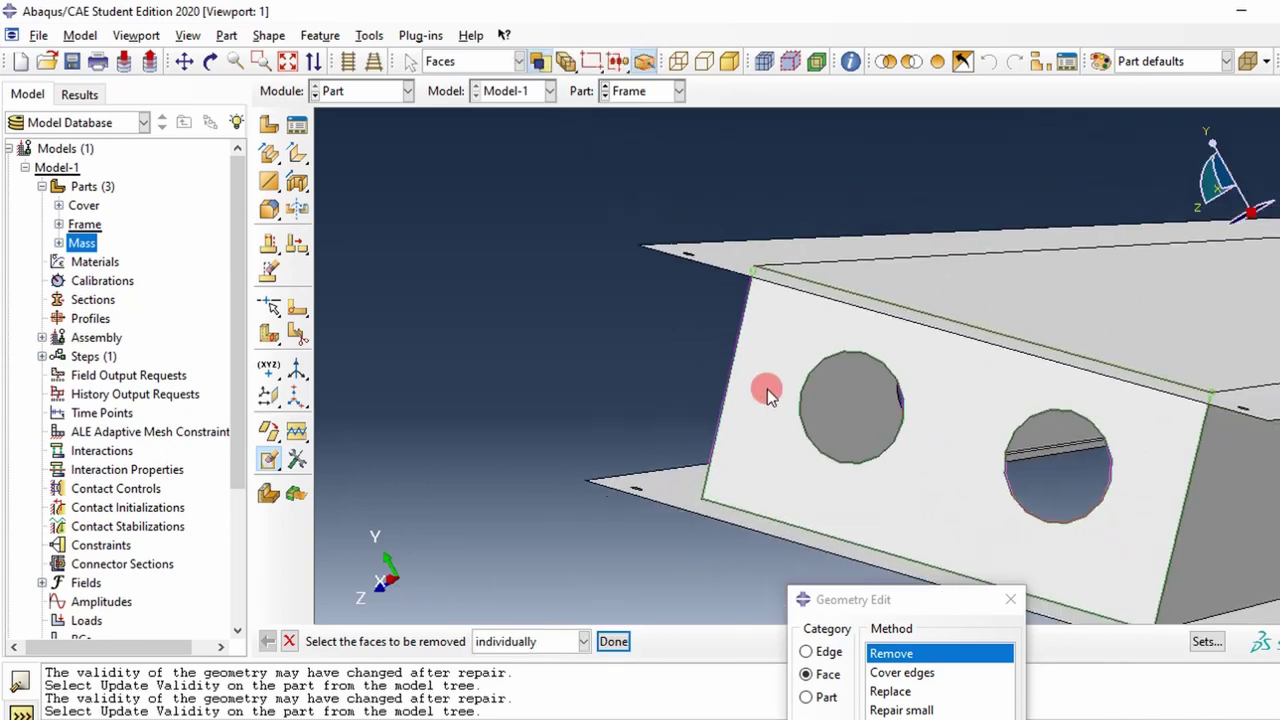
{"action": "middle_click_drag", "start_coordinate": [766, 389], "coordinate": [600, 229], "text": "ctrl+alt"}
{"action": "left_click_drag", "start_coordinate": [948, 355], "coordinate": [823, 343], "text": "ctrl+alt"}
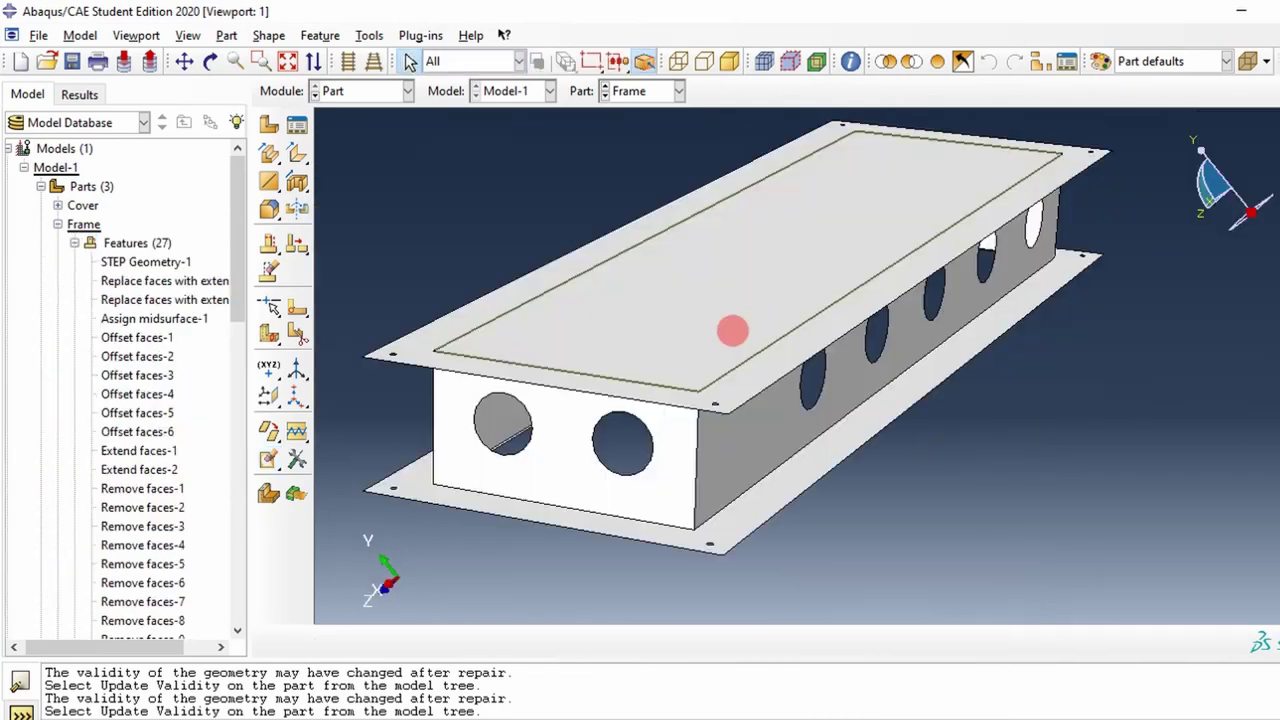
Step: Dismiss Geometry Edit and review the cleaned Frame midsurface, which now has 27 features
{"action": "left_click_drag", "start_coordinate": [734, 329], "coordinate": [857, 223], "text": "ctrl+alt"}
{"action": "scroll", "coordinate": [623, 206], "scroll_direction": "up", "scroll_amount": 5}
{"action": "key", "text": "Escape"}
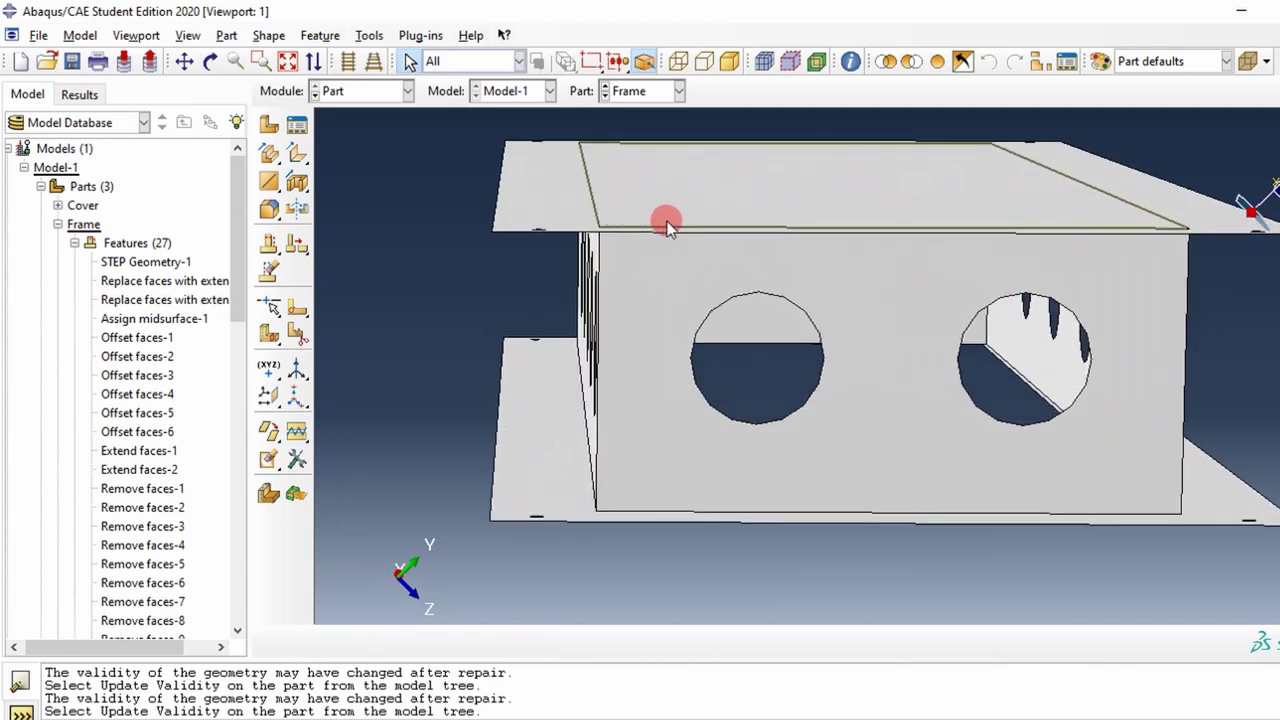
Step: Switch to the Property module and confirm materials AL6061 and Al7050 exist in the Material Manager
{"action": "left_click", "coordinate": [409, 97]}
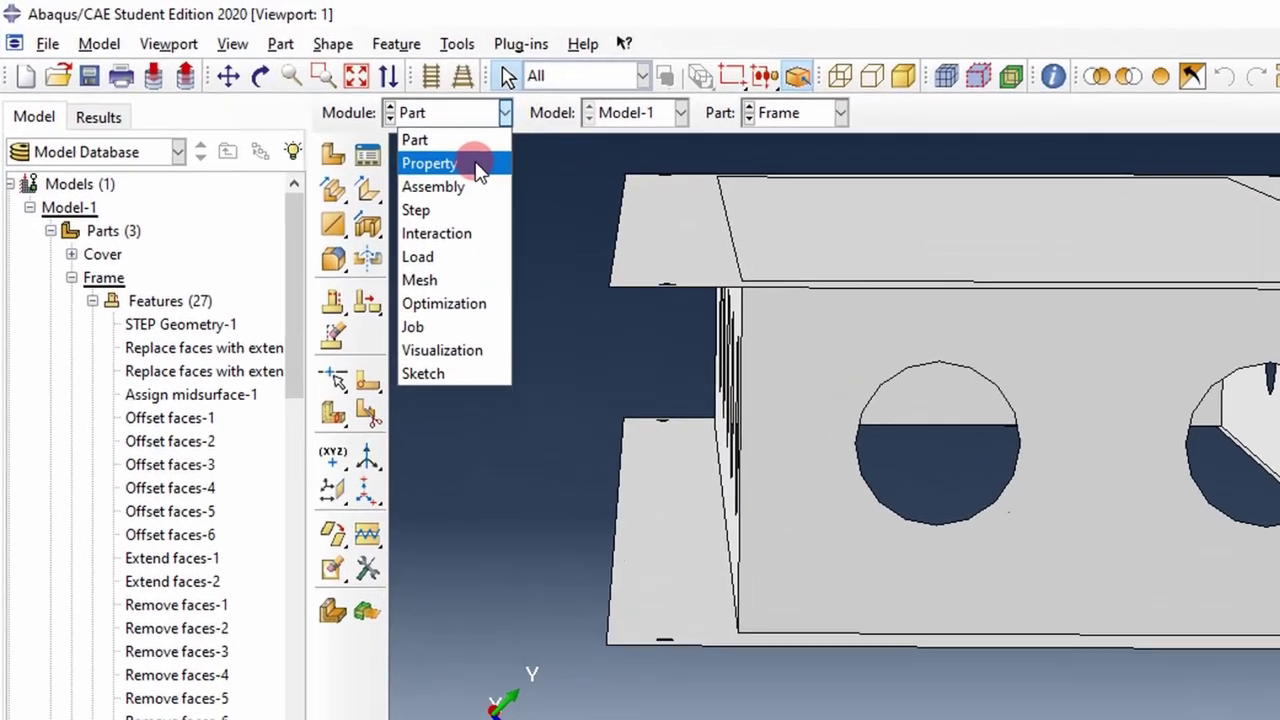
{"action": "left_click", "coordinate": [390, 131]}
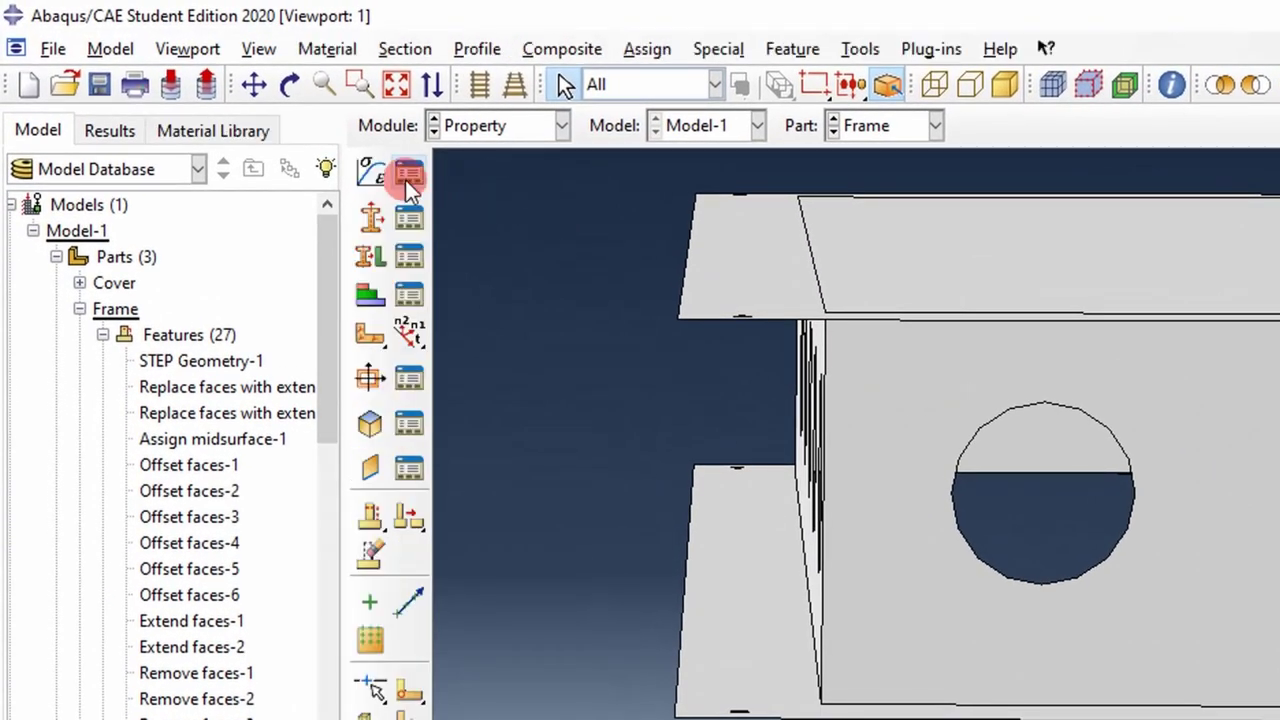
{"action": "left_click", "coordinate": [409, 180]}
{"action": "left_click_drag", "start_coordinate": [195, 270], "coordinate": [575, 252]}
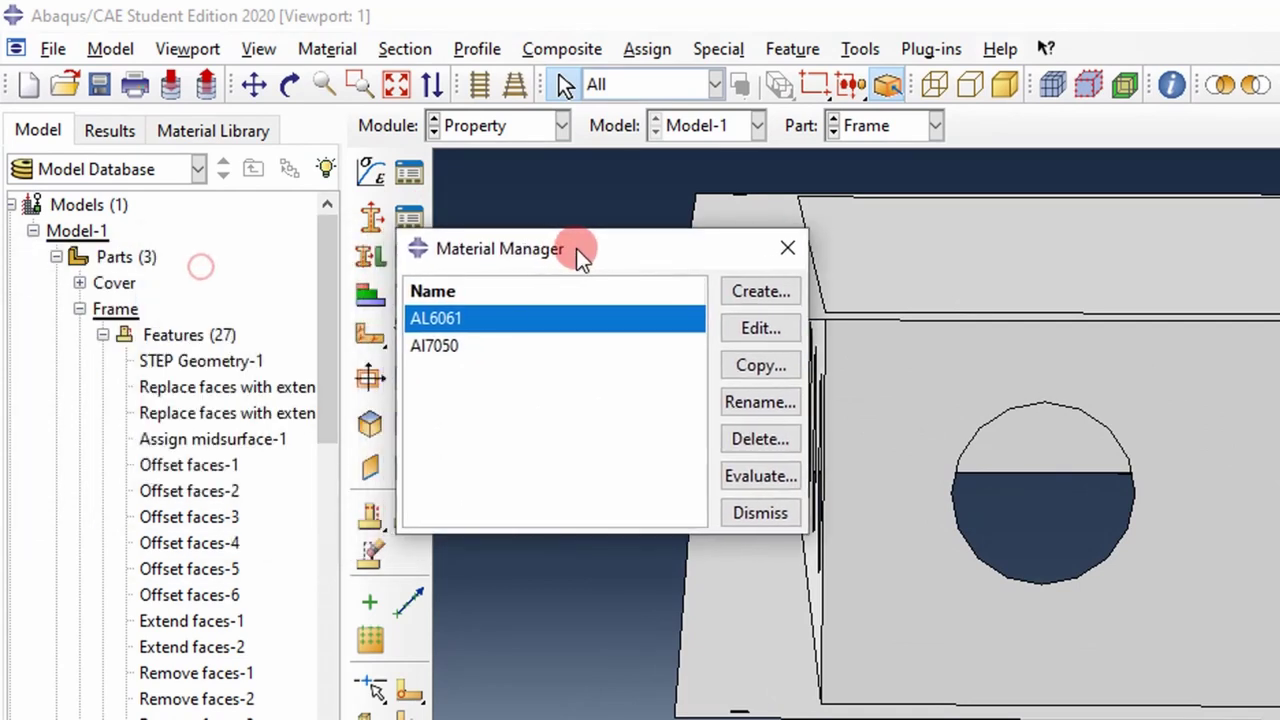
{"action": "left_click", "coordinate": [487, 320]}
{"action": "left_click", "coordinate": [788, 250]}
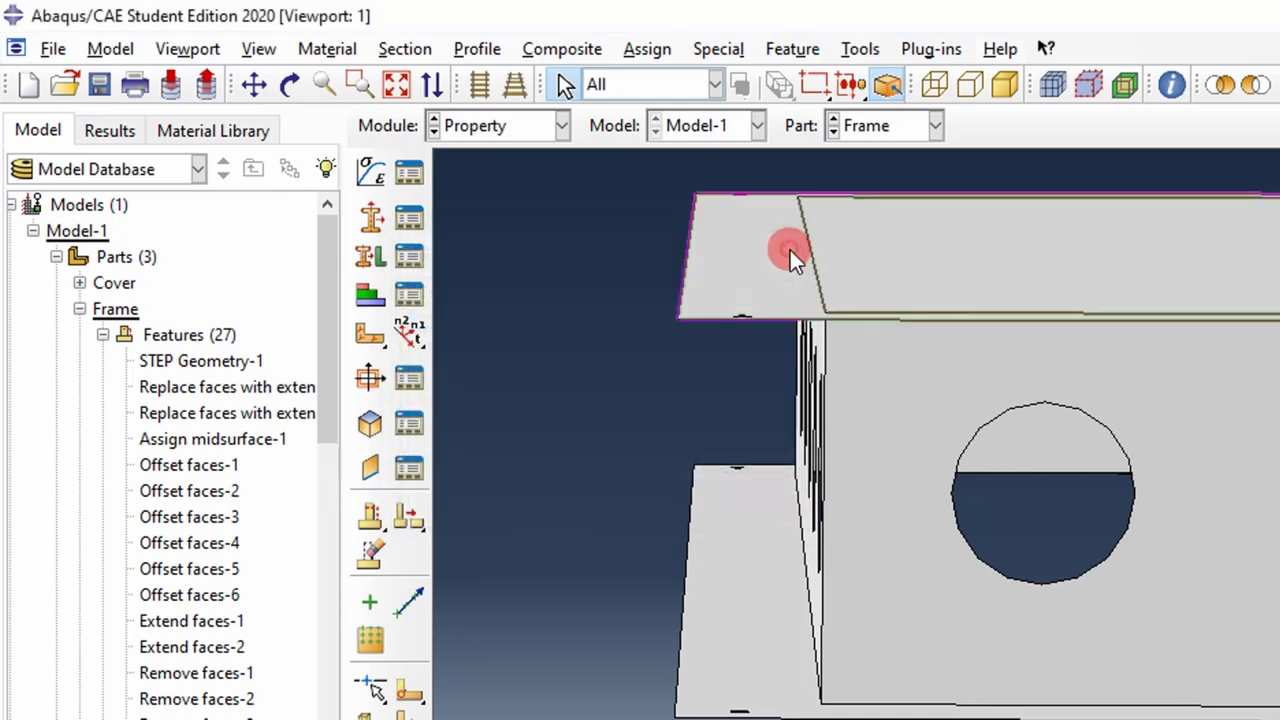
{"action": "mouse_move", "coordinate": [1017, 455]}
{"action": "left_mouse_down", "text": "ctrl+alt"}
{"action": "mouse_move", "coordinate": [971, 523]}
{"action": "mouse_move", "coordinate": [1017, 531]}
{"action": "mouse_move", "coordinate": [1014, 551]}
{"action": "mouse_move", "coordinate": [946, 528]}
{"action": "mouse_move", "coordinate": [946, 473]}
{"action": "left_mouse_up", "text": "ctrl+alt"}
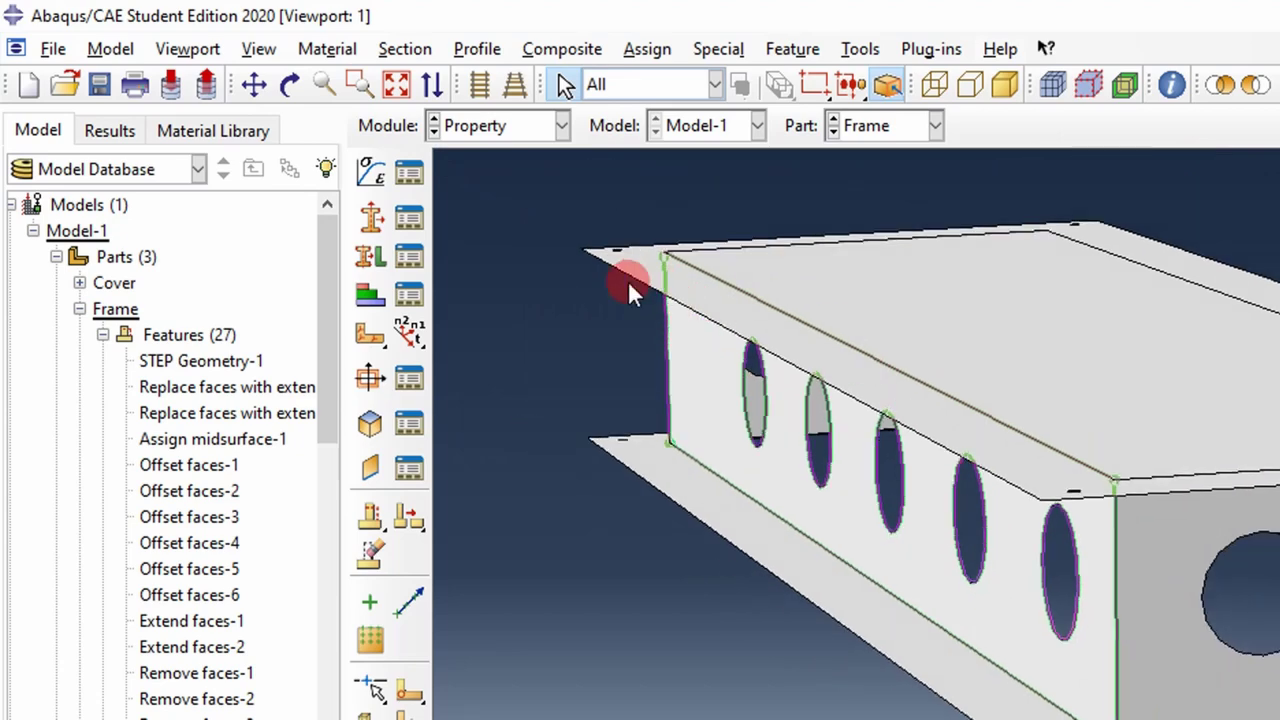
{"action": "left_click_drag", "start_coordinate": [1036, 377], "coordinate": [842, 409], "text": "ctrl+alt"}
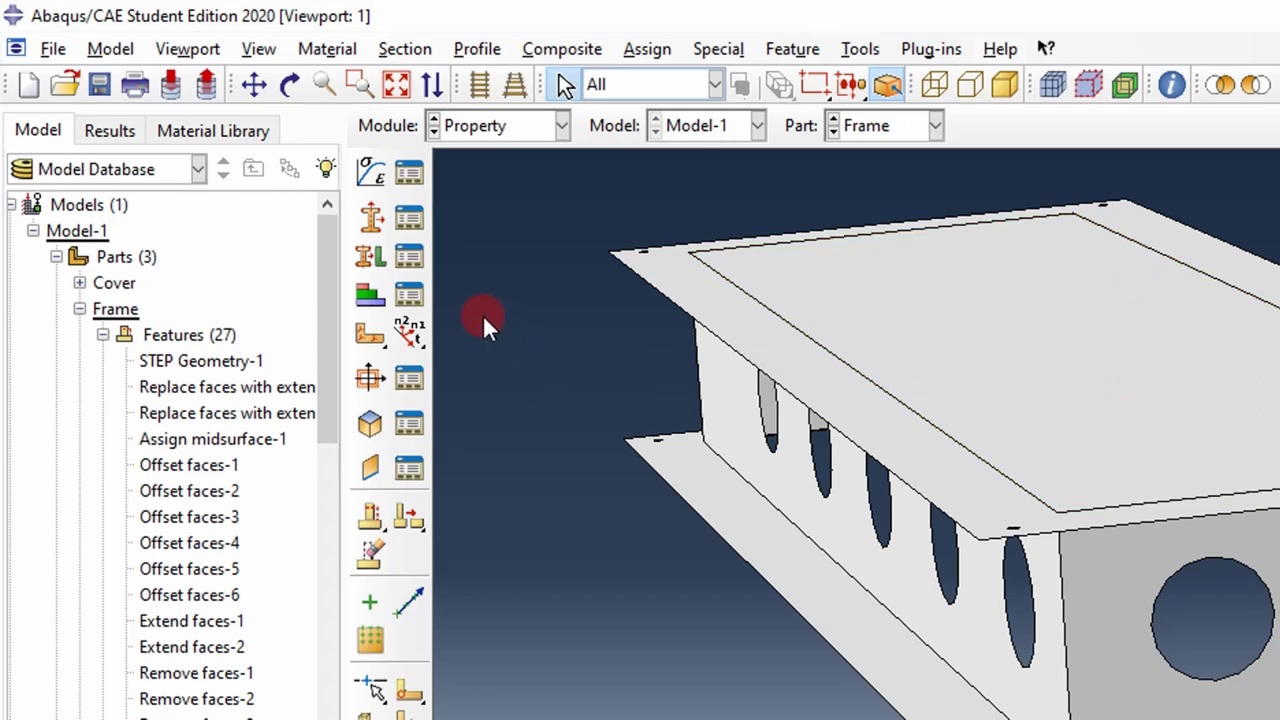
Step: Create a new Shell/Homogeneous section and start its name with Al6061
{"action": "left_click", "coordinate": [371, 214]}
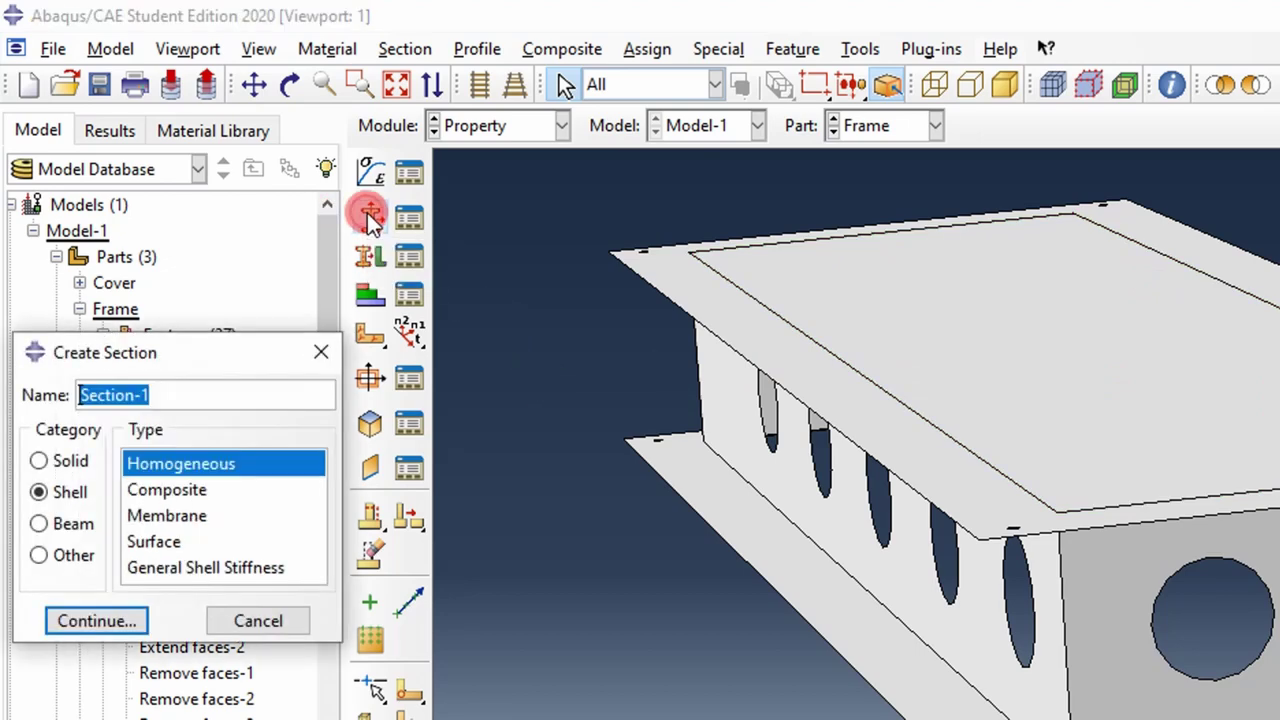
{"action": "left_click_drag", "start_coordinate": [151, 358], "coordinate": [552, 370]}
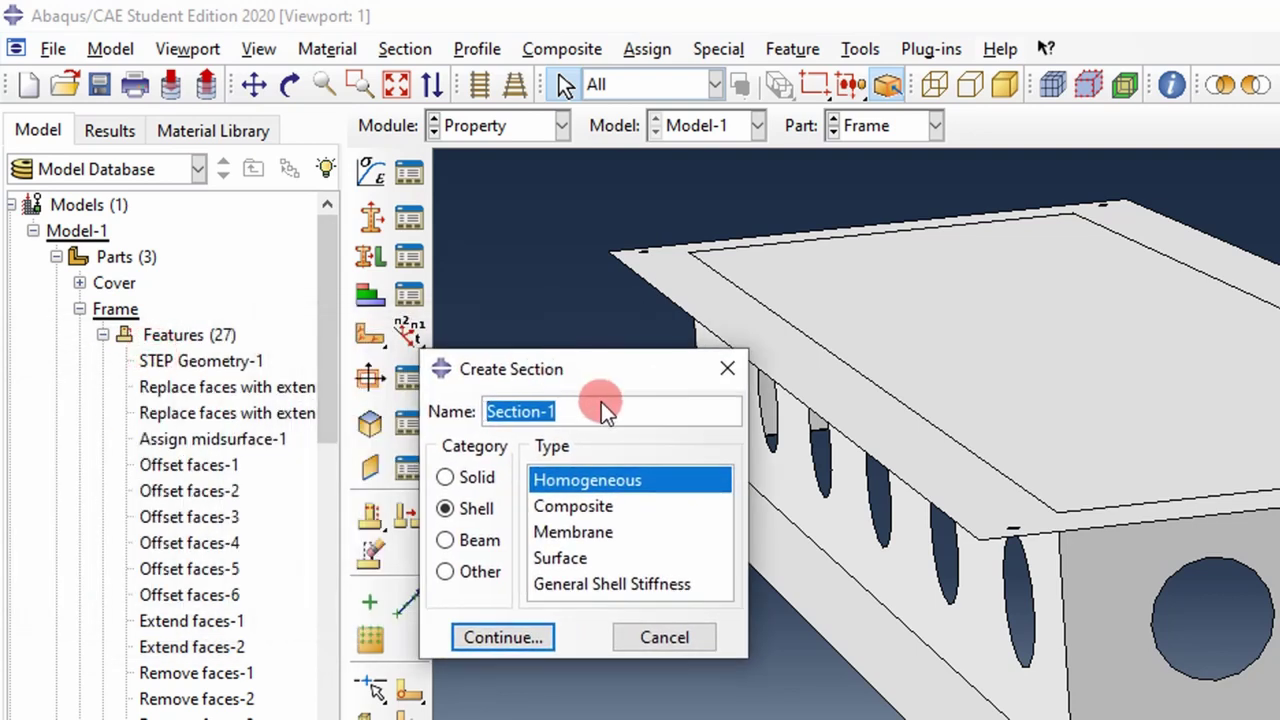
{"action": "type", "text": "Al6061"}
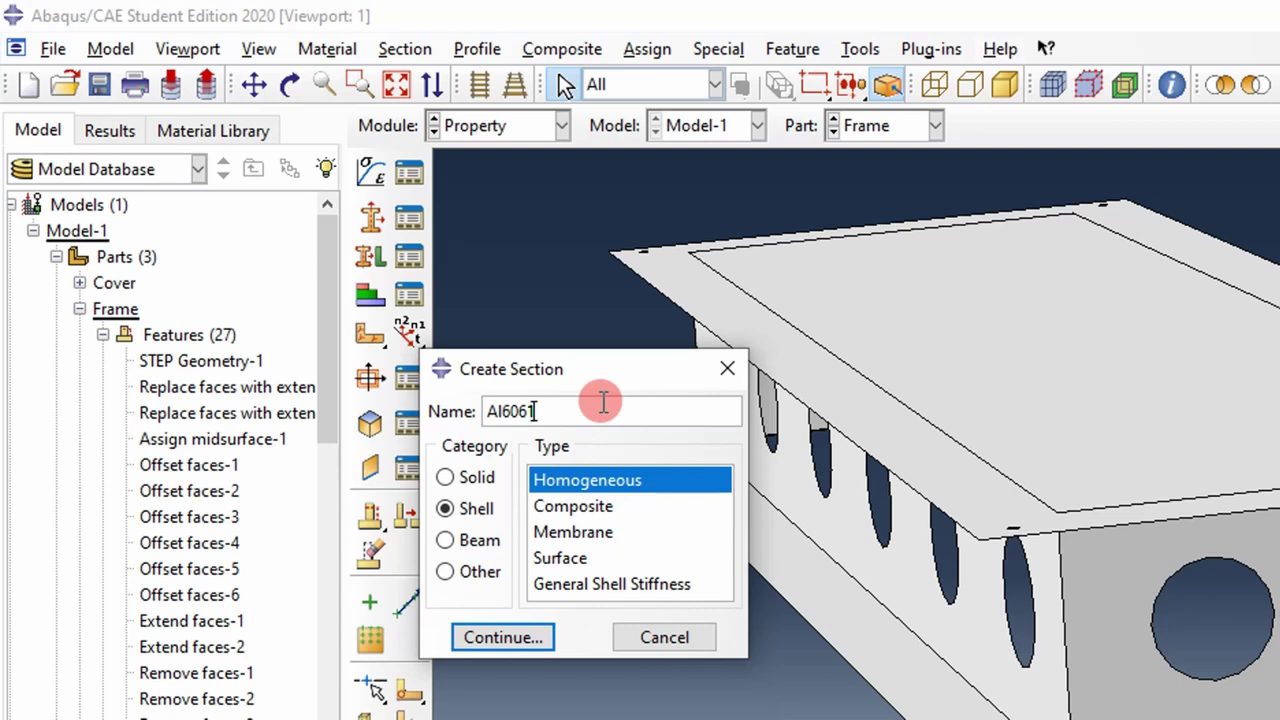
{"action": "left_click_drag", "start_coordinate": [1078, 490], "coordinate": [1079, 525], "text": "ctrl+alt"}
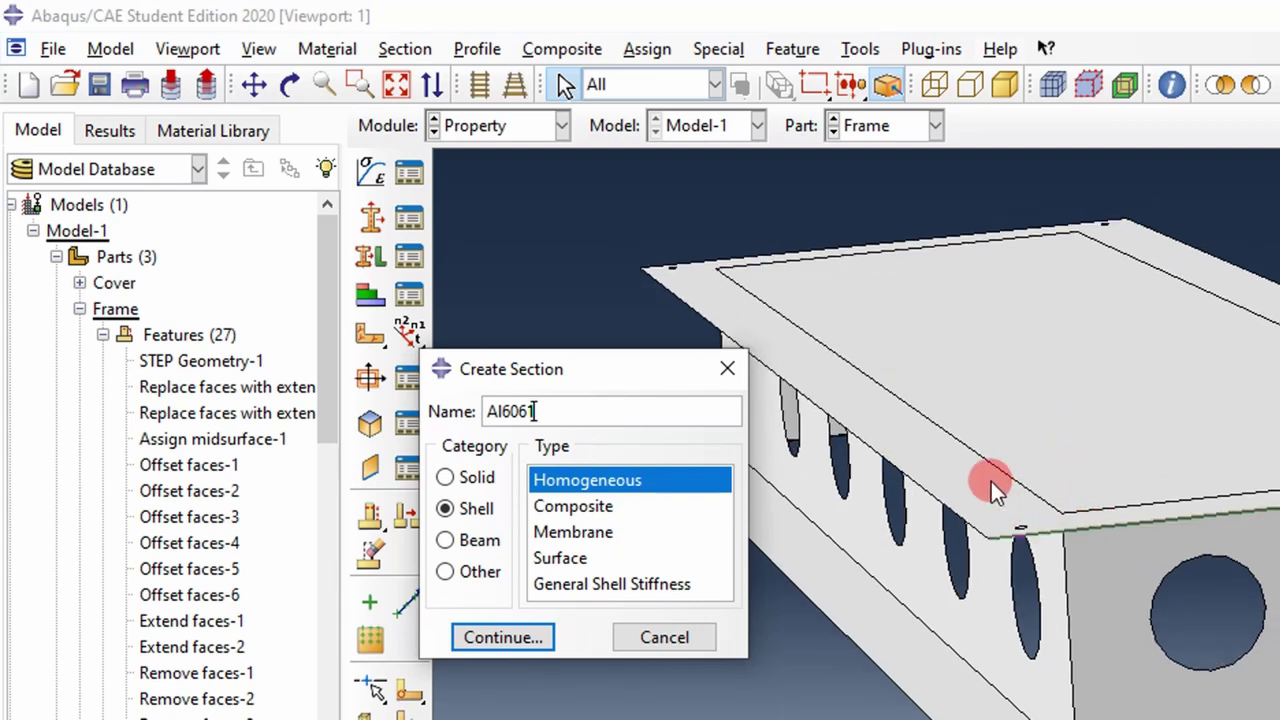
{"action": "left_click_drag", "start_coordinate": [1094, 584], "coordinate": [1014, 514], "text": "ctrl+alt"}
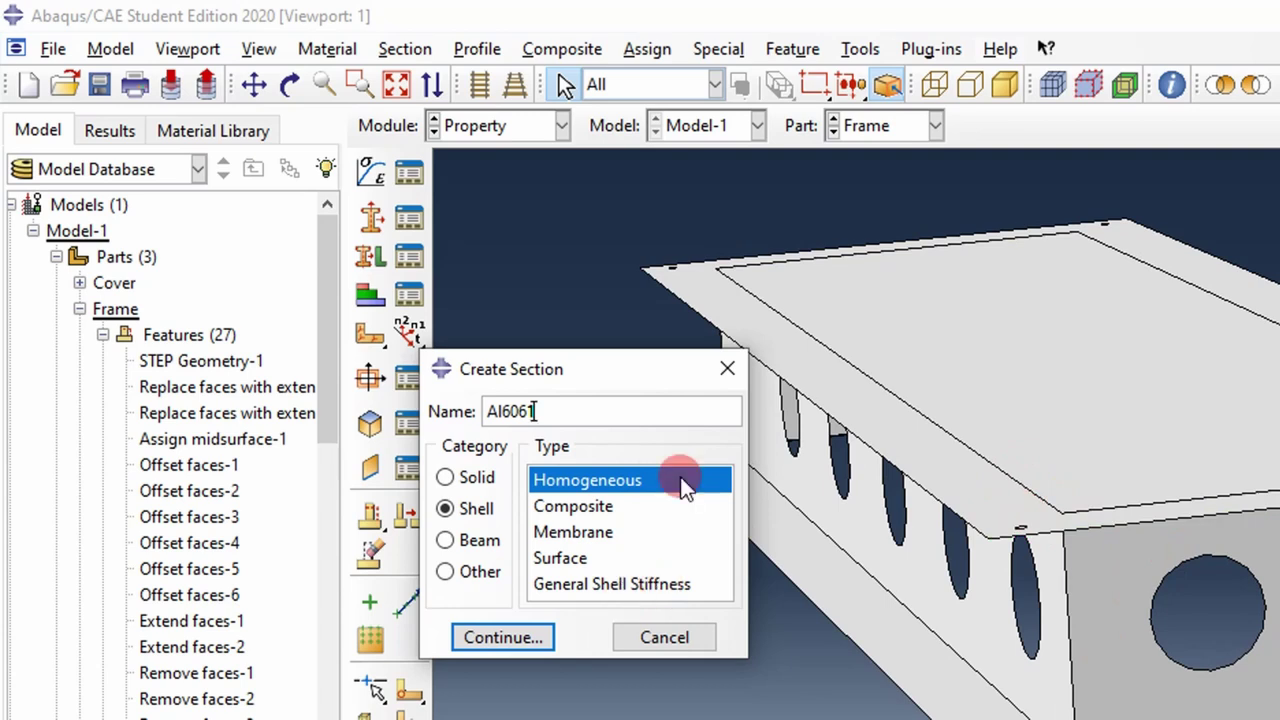
{"action": "left_click", "coordinate": [606, 421]}
Step: Append an underscore to the section name, then inspect the Creo plate's 0.100000 in thickness
{"action": "type", "text": "_"}
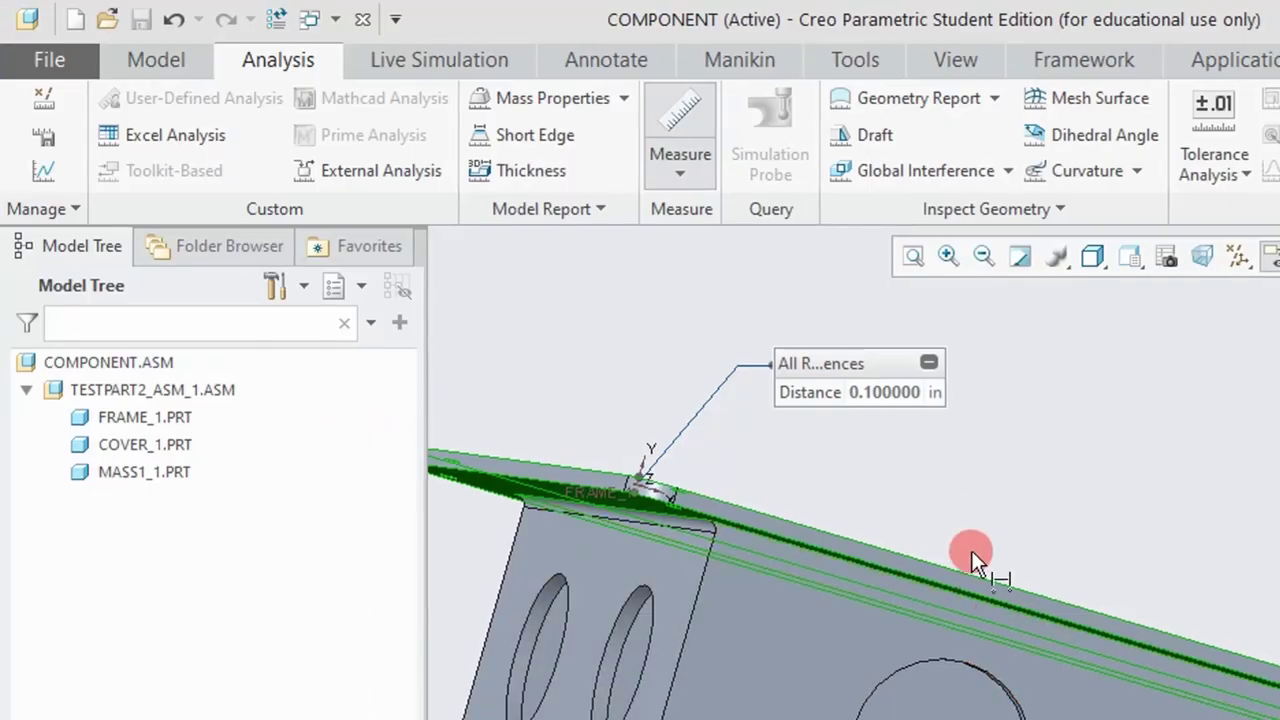
{"action": "scroll", "coordinate": [968, 540], "scroll_direction": "down", "scroll_amount": 3}
{"action": "mouse_move", "coordinate": [917, 557]}
{"action": "middle_mouse_down"}
{"action": "mouse_move", "coordinate": [951, 543]}
{"action": "mouse_move", "coordinate": [943, 563]}
{"action": "mouse_move", "coordinate": [934, 557]}
{"action": "middle_mouse_up"}
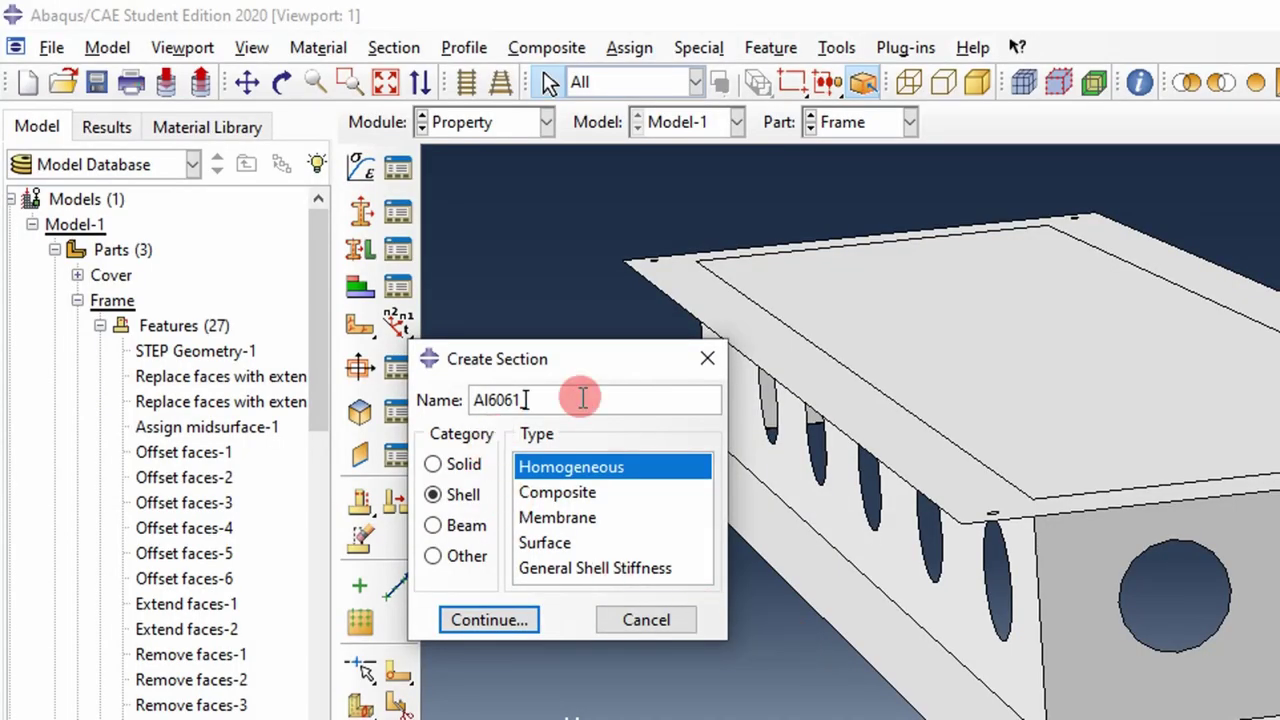
Step: Name the Shell/Homogeneous section Al6061_010 and continue to its settings
{"action": "type", "text": ".10"}
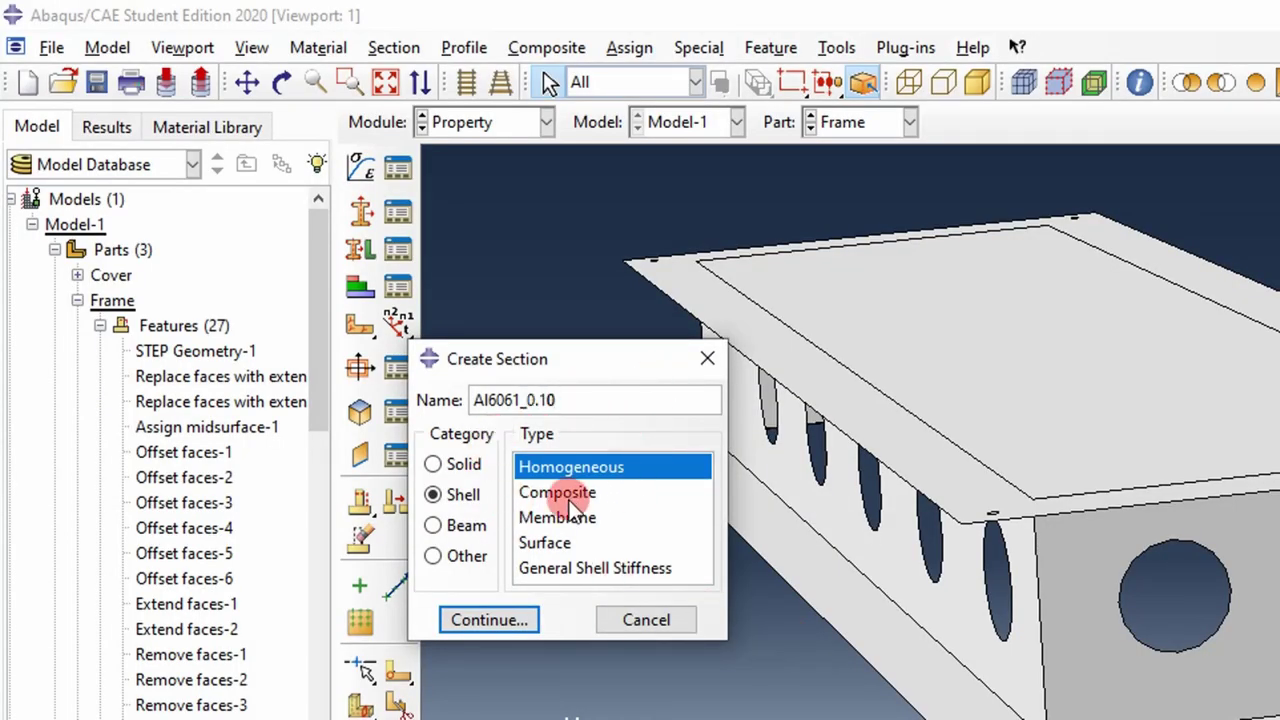
{"action": "left_click", "coordinate": [433, 464]}
{"action": "left_click", "coordinate": [438, 495]}
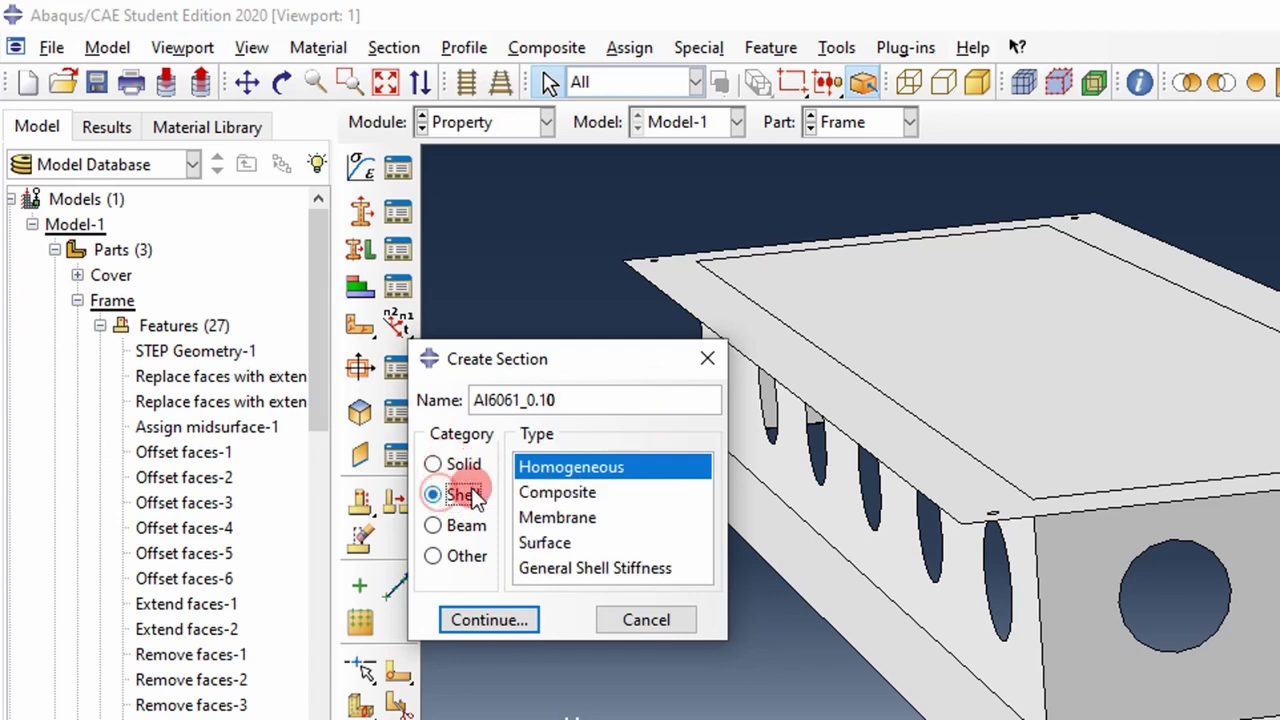
{"action": "left_click", "coordinate": [495, 622]}
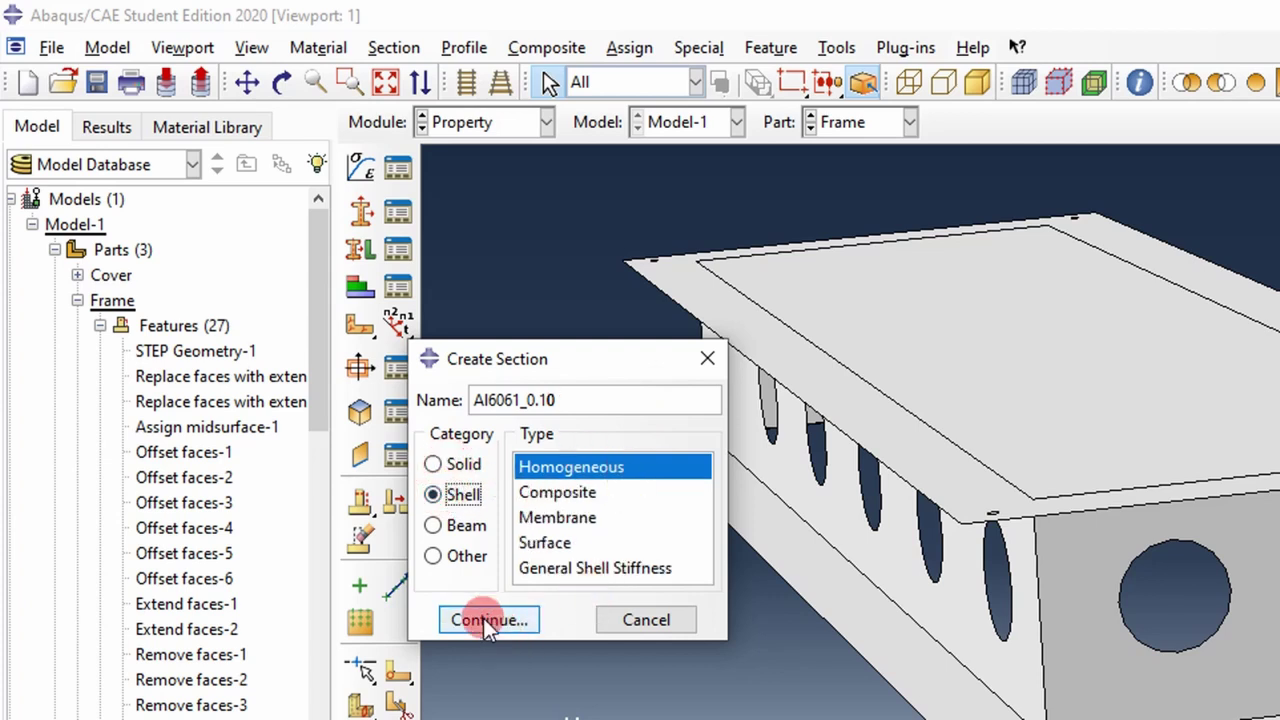
{"action": "left_click", "coordinate": [541, 410]}
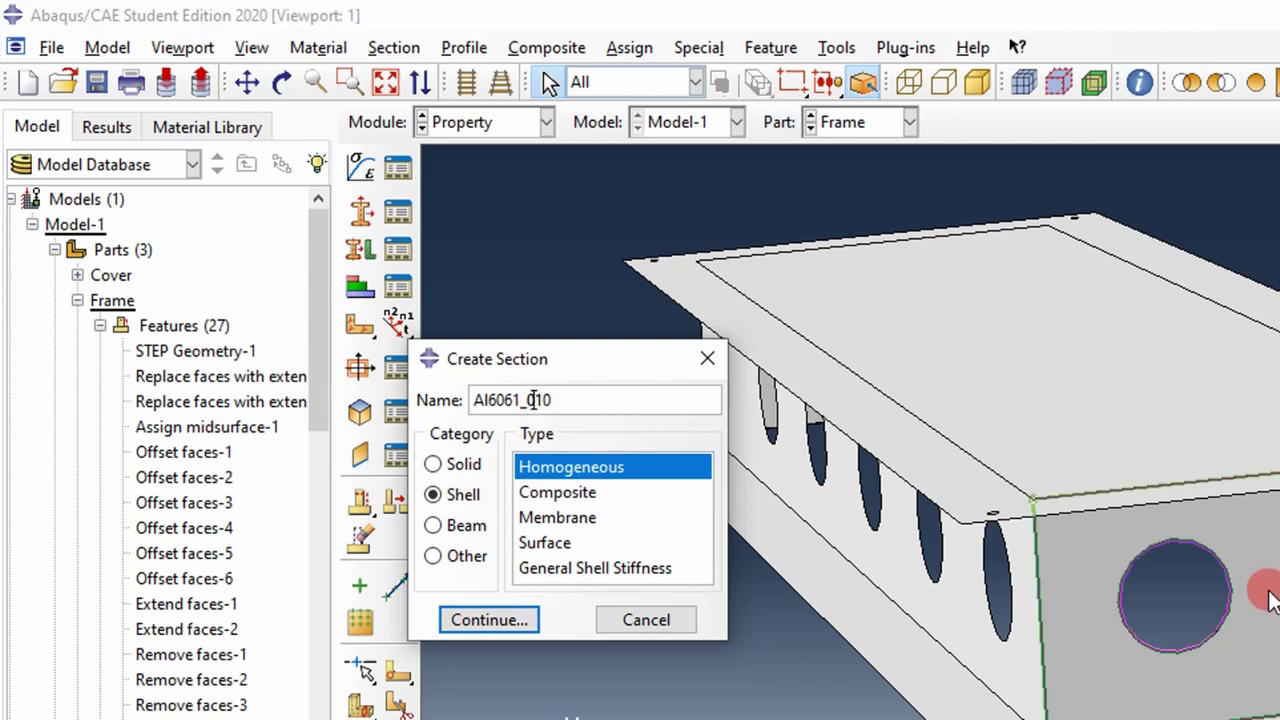
{"action": "left_click", "coordinate": [488, 615]}
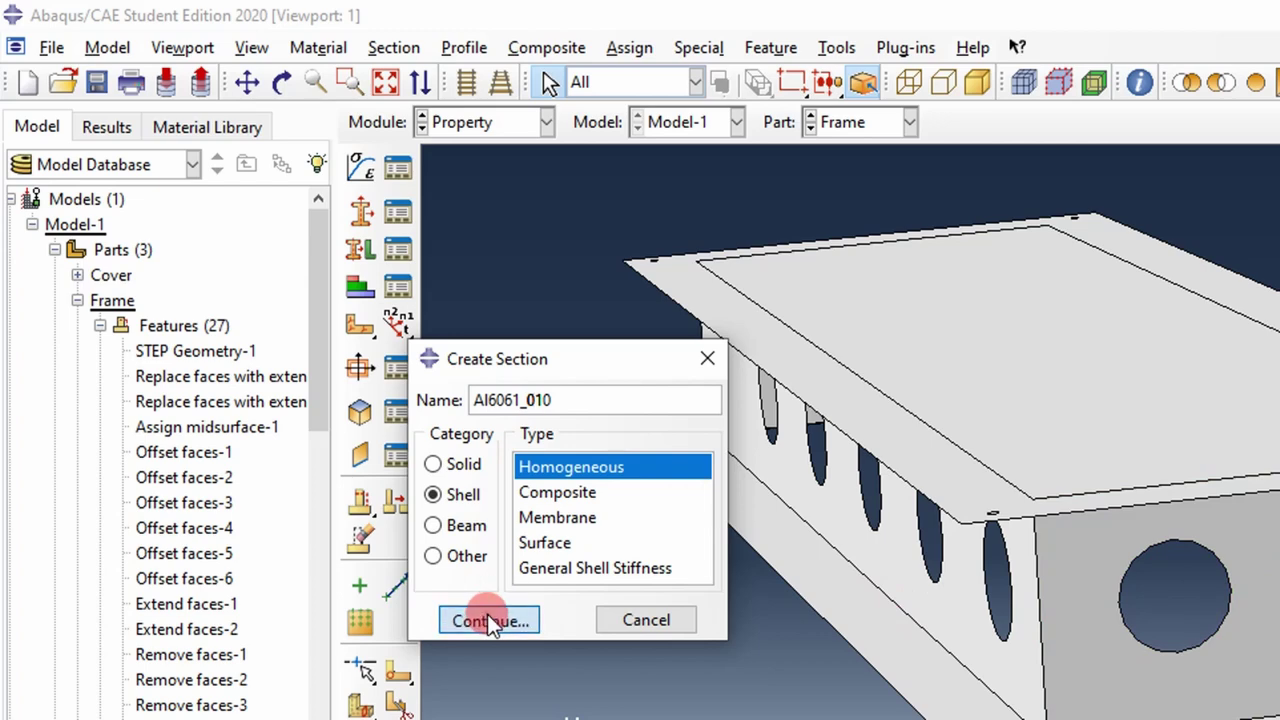
Step: Give section Al6061_010 a shell thickness of .1 and material AL6061
{"action": "left_click", "coordinate": [410, 341]}
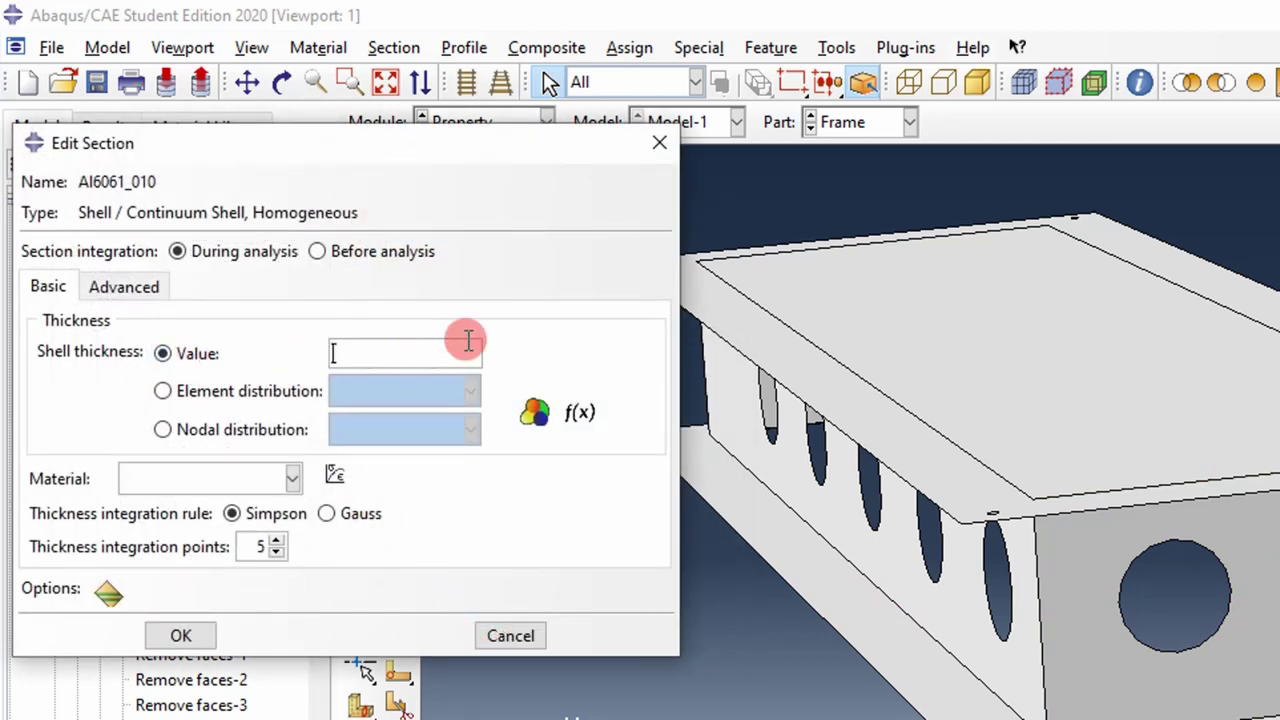
{"action": "type", "text": ".1"}
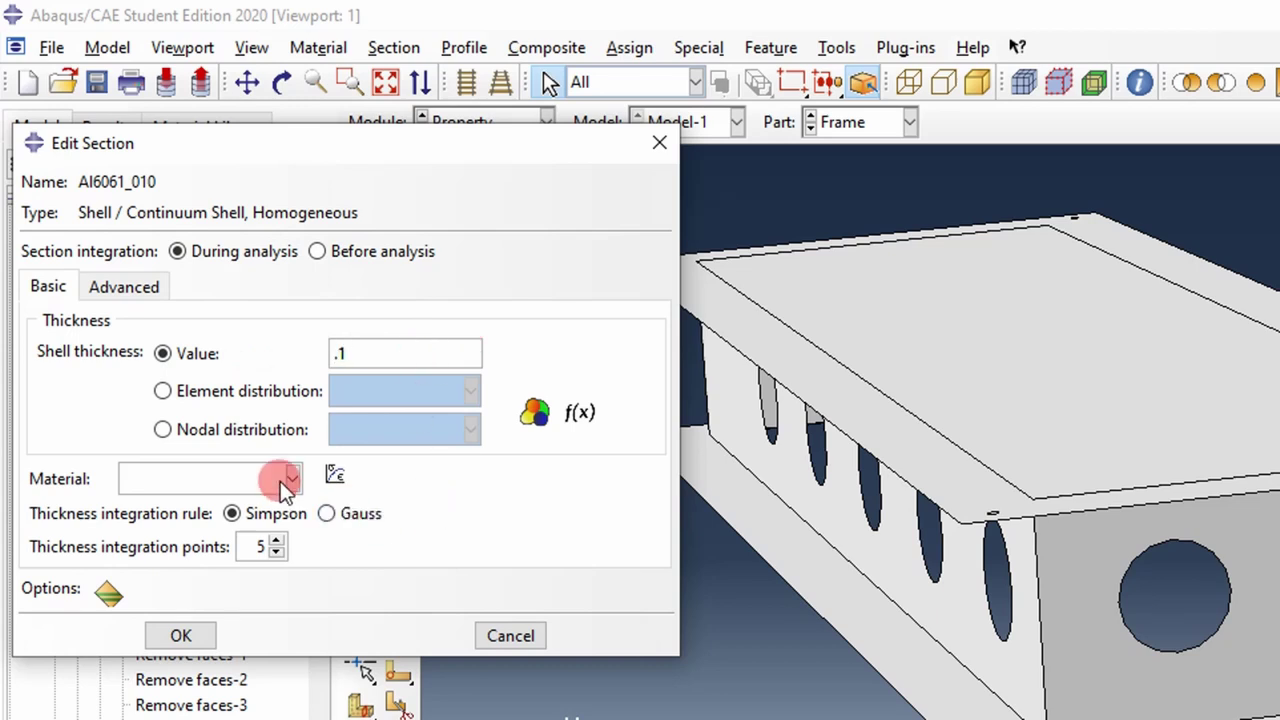
{"action": "left_click", "coordinate": [290, 478]}
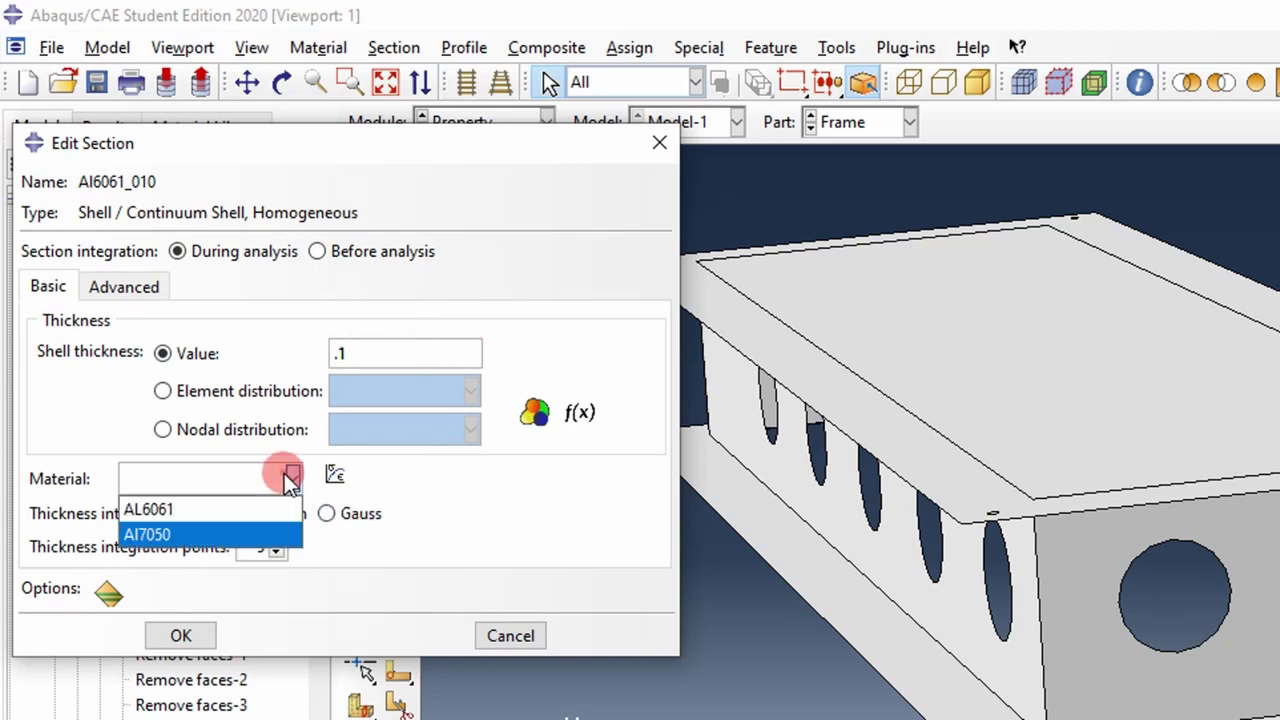
{"action": "left_click", "coordinate": [220, 507]}
{"action": "left_click", "coordinate": [185, 630]}
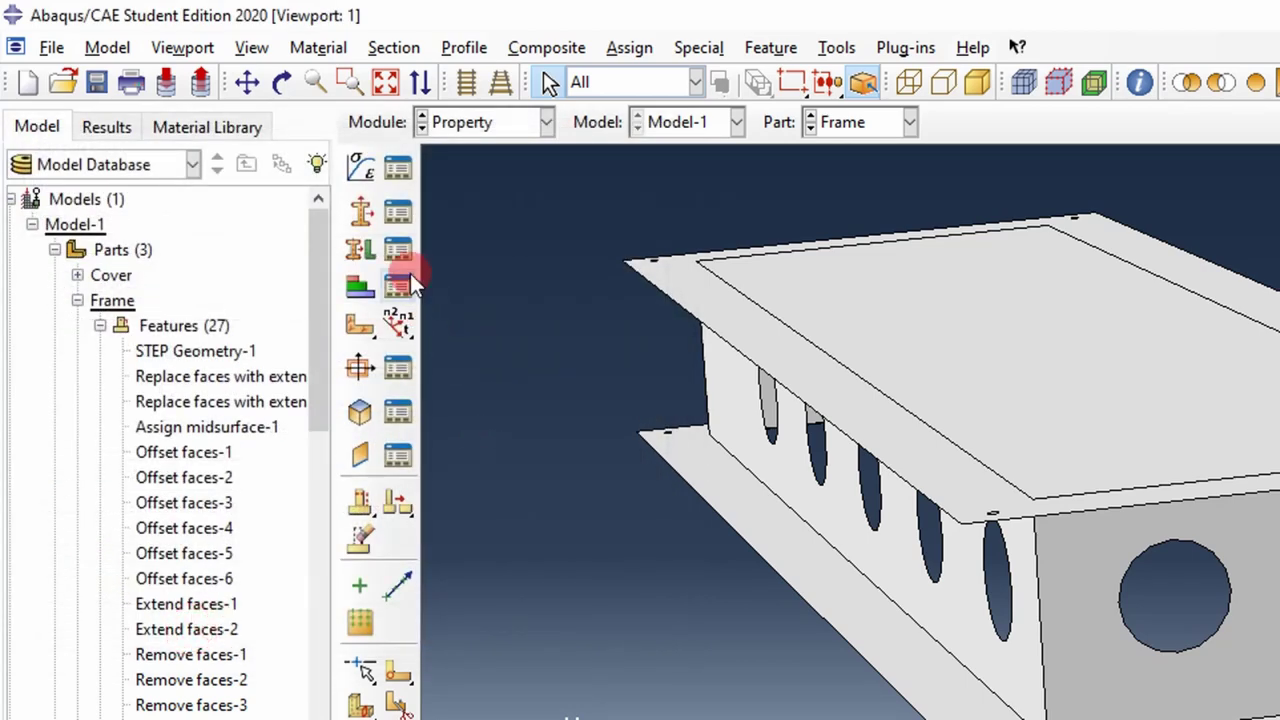
Step: Assign Al6061_010 to the Frame's top flange and top face through set Al6061_01
{"action": "left_click", "coordinate": [359, 243]}
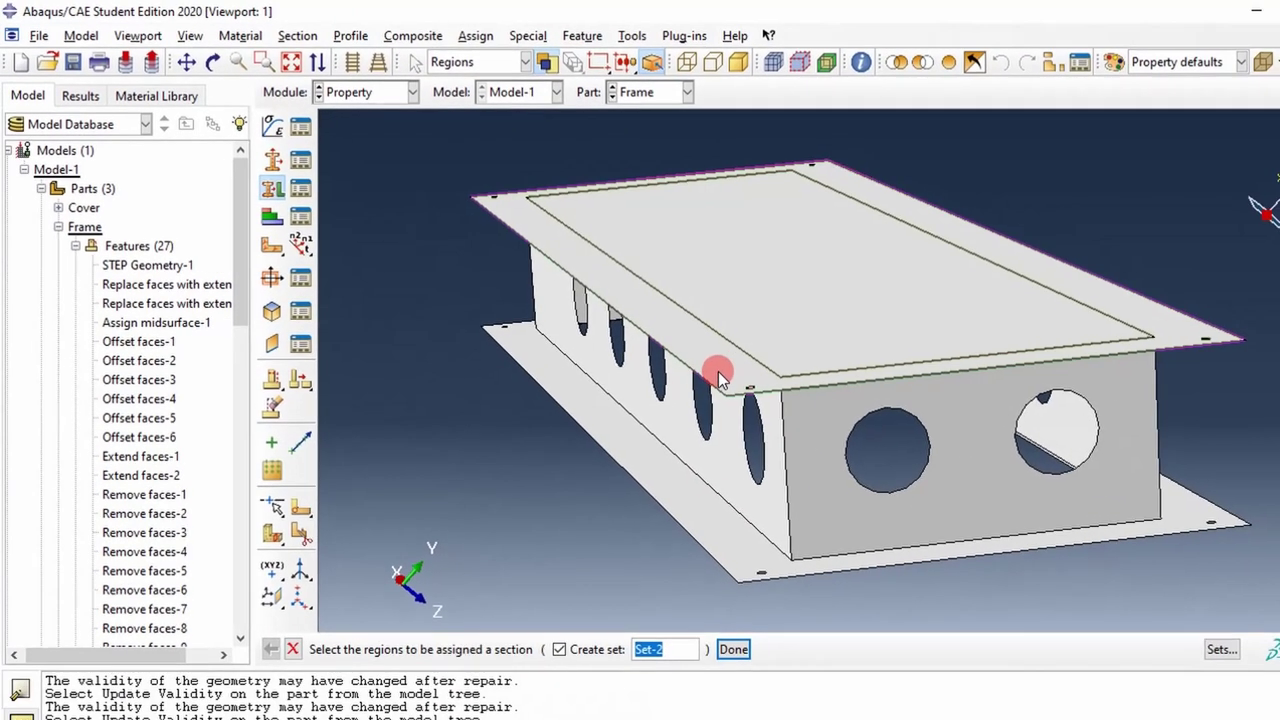
{"action": "left_click", "coordinate": [955, 487]}
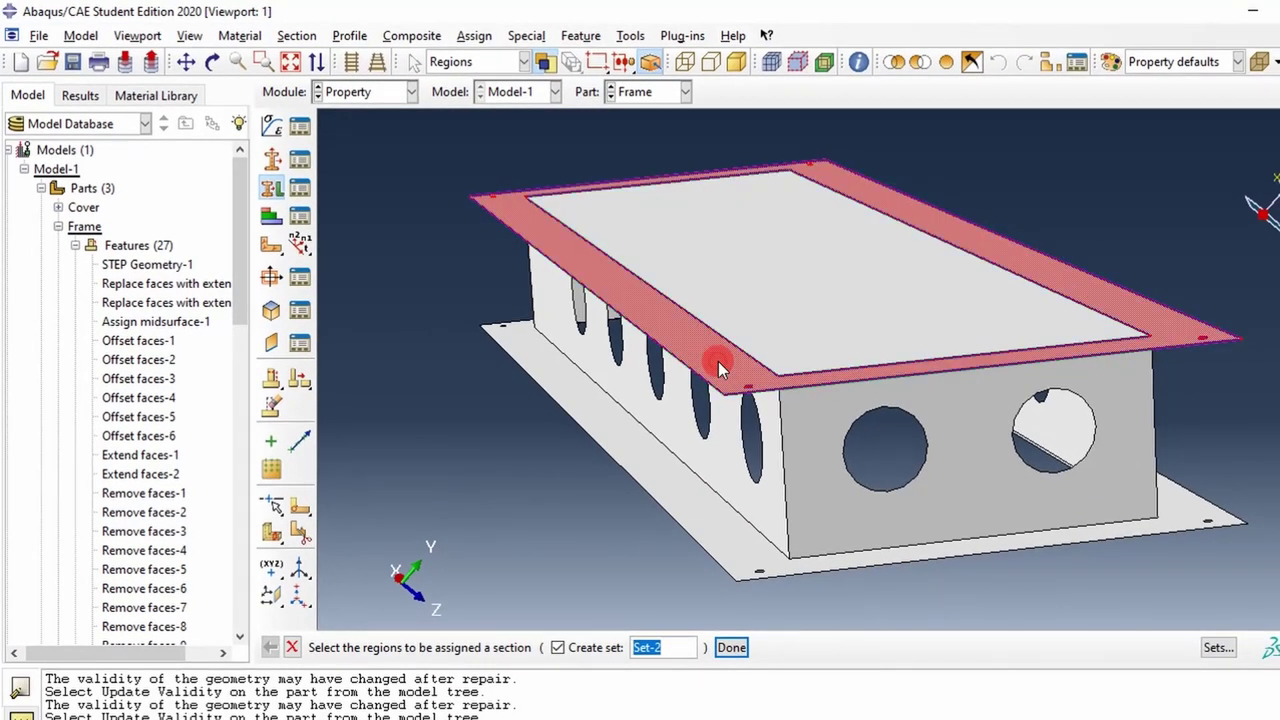
{"action": "left_click", "coordinate": [803, 325], "text": "shift"}
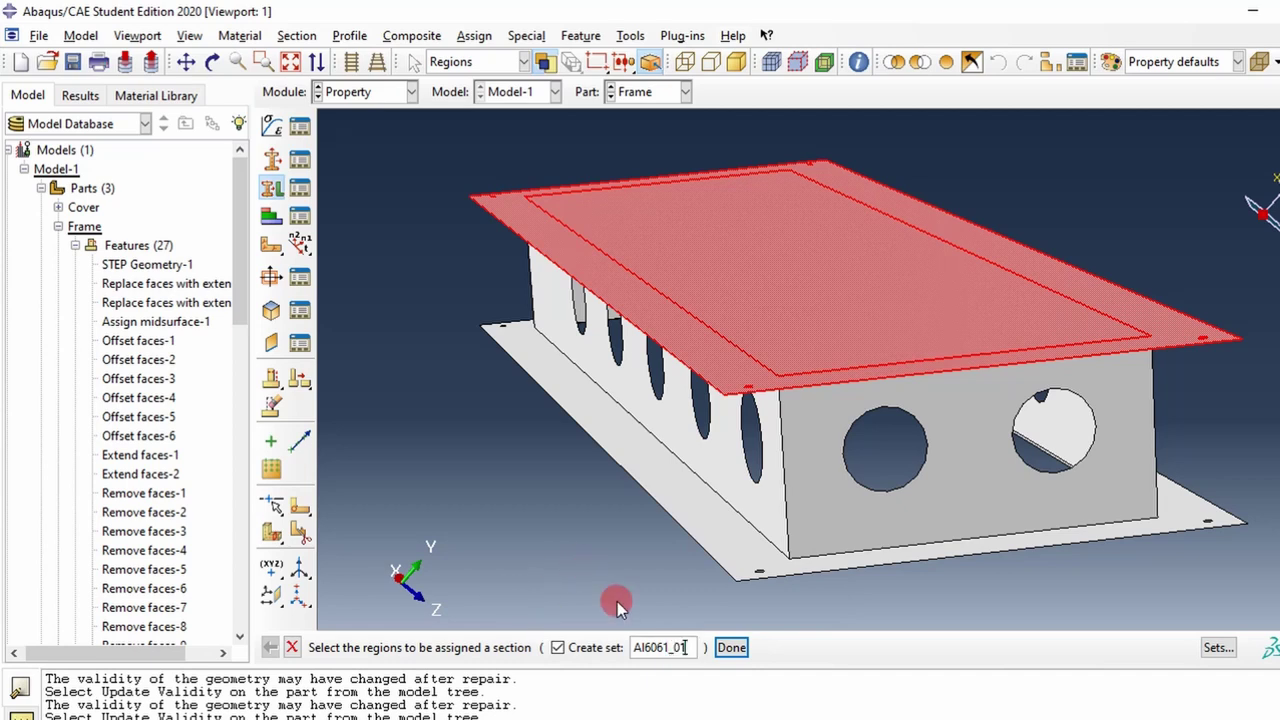
{"action": "left_click", "coordinate": [733, 648]}
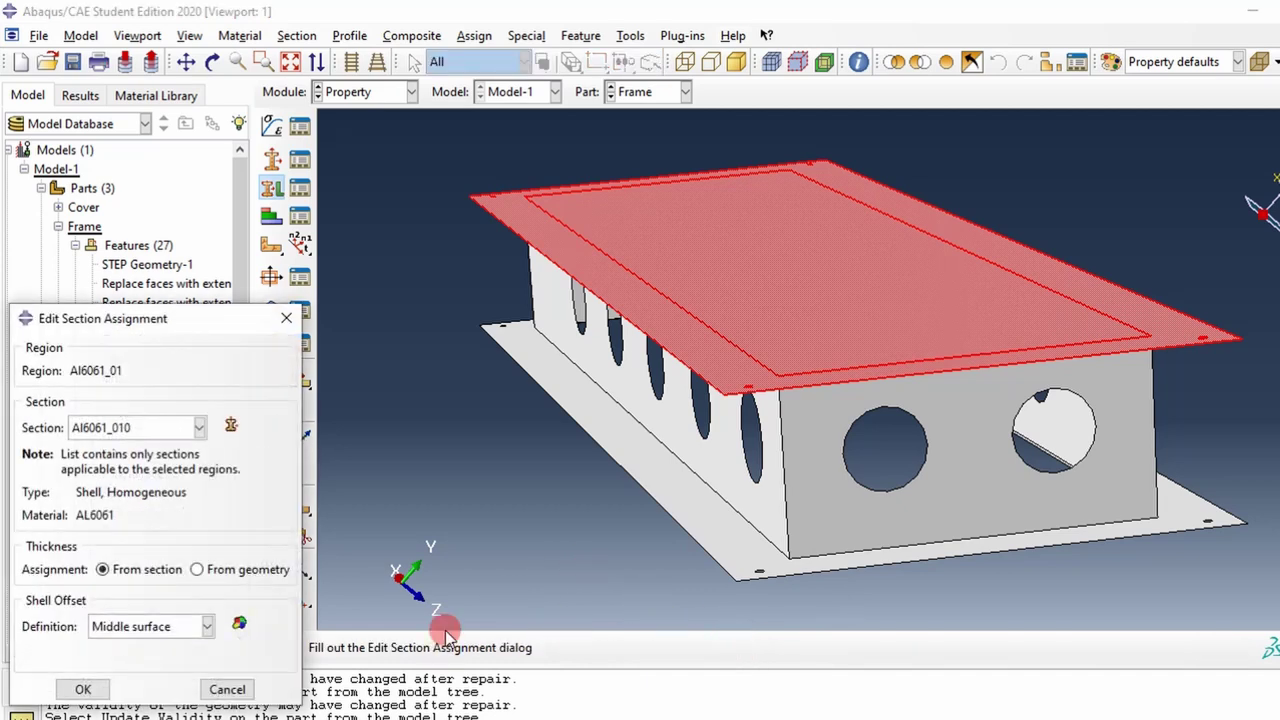
{"action": "left_click_drag", "start_coordinate": [135, 318], "coordinate": [259, 206]}
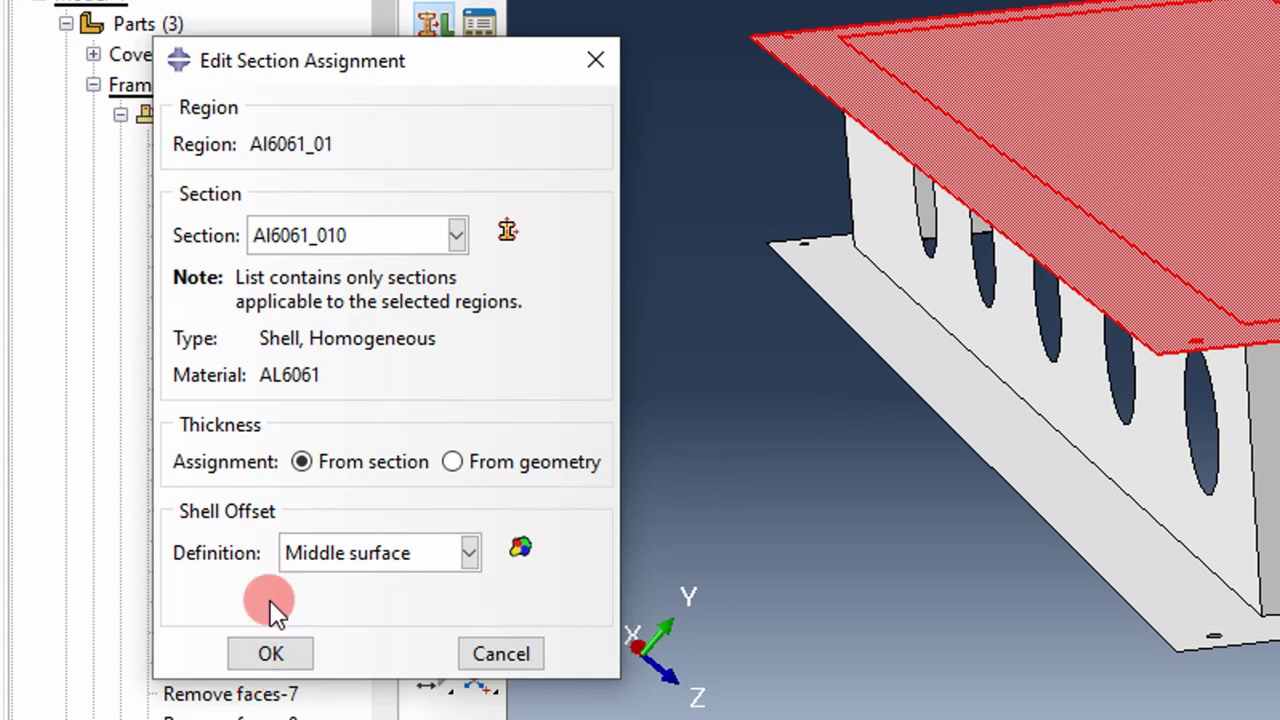
{"action": "left_click_drag", "start_coordinate": [275, 650], "coordinate": [367, 578]}
{"action": "left_click", "coordinate": [287, 645]}
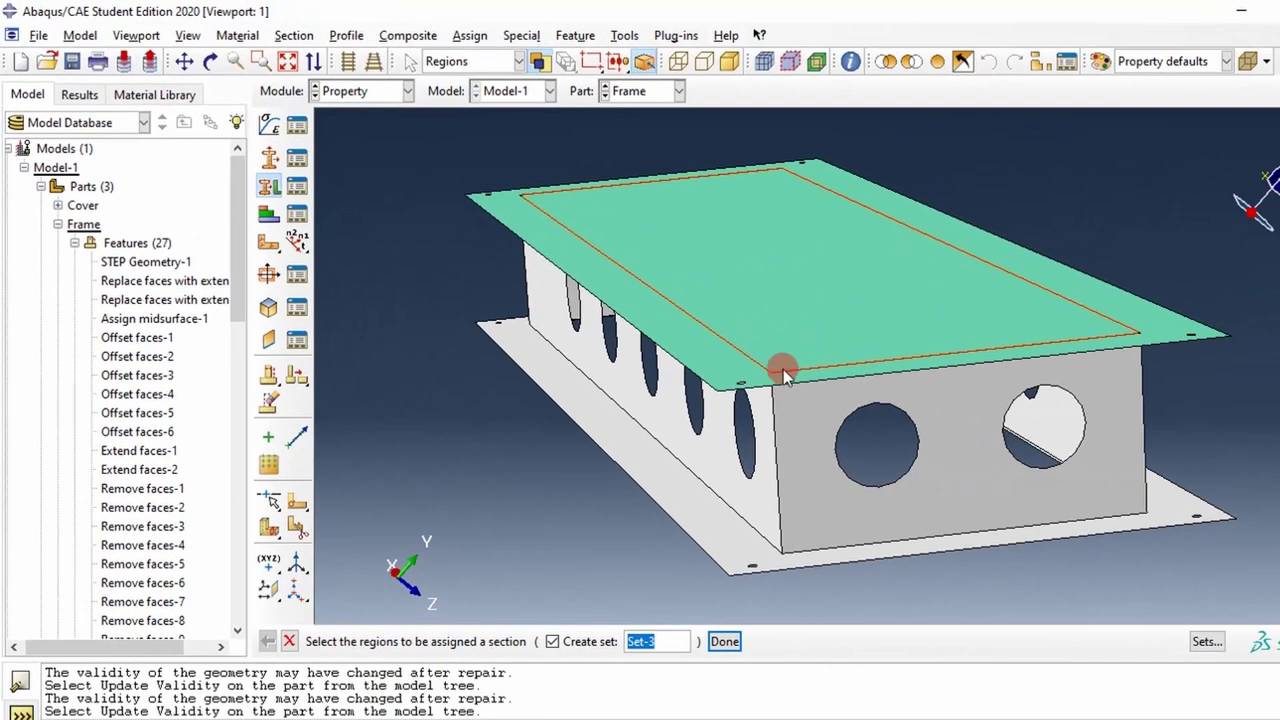
{"action": "mouse_move", "coordinate": [785, 366]}
{"action": "left_mouse_down", "text": "ctrl+alt"}
{"action": "mouse_move", "coordinate": [771, 334]}
{"action": "mouse_move", "coordinate": [786, 356]}
{"action": "left_mouse_up", "text": "ctrl+alt"}
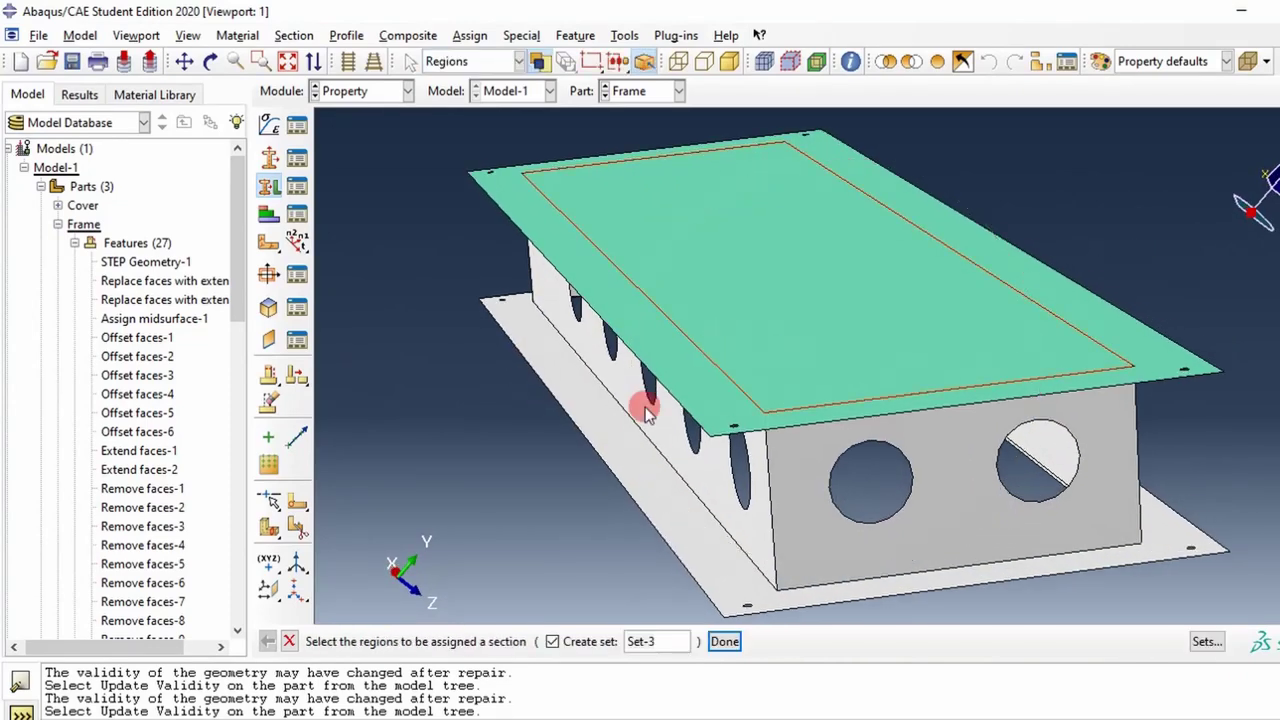
{"action": "left_click", "coordinate": [290, 641]}
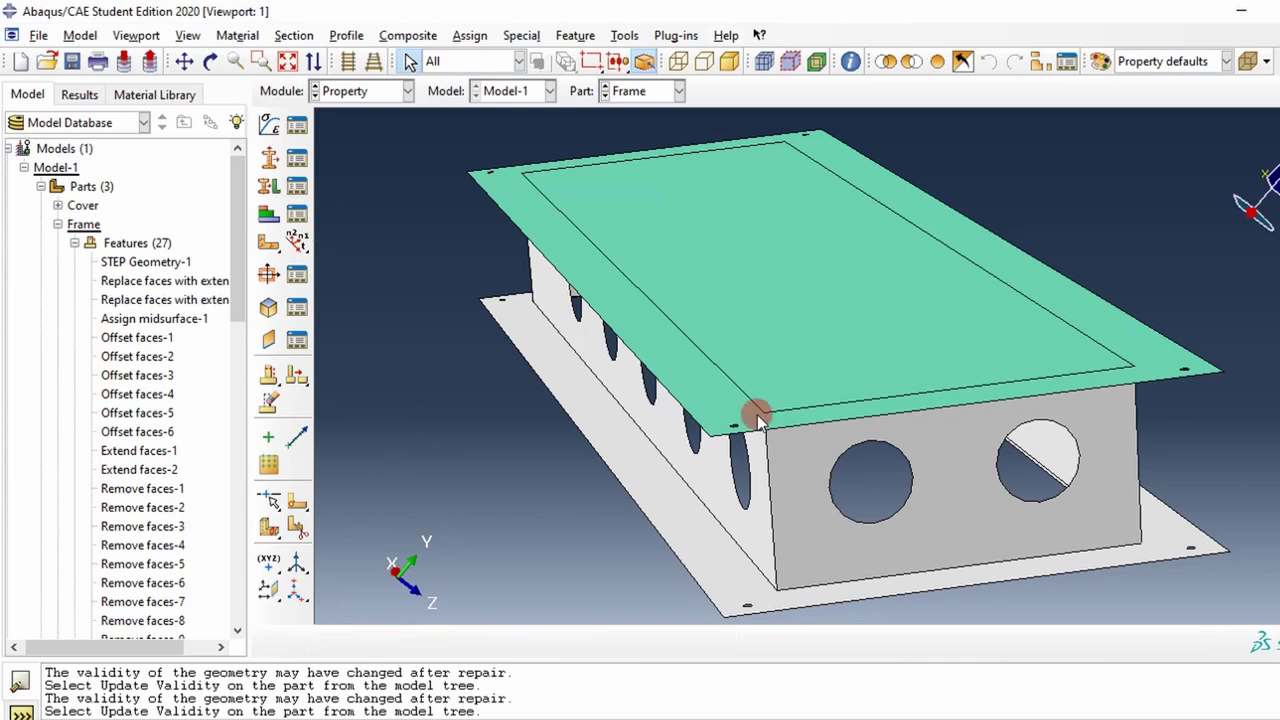
{"action": "left_click_drag", "start_coordinate": [760, 420], "coordinate": [826, 400], "text": "ctrl+alt"}
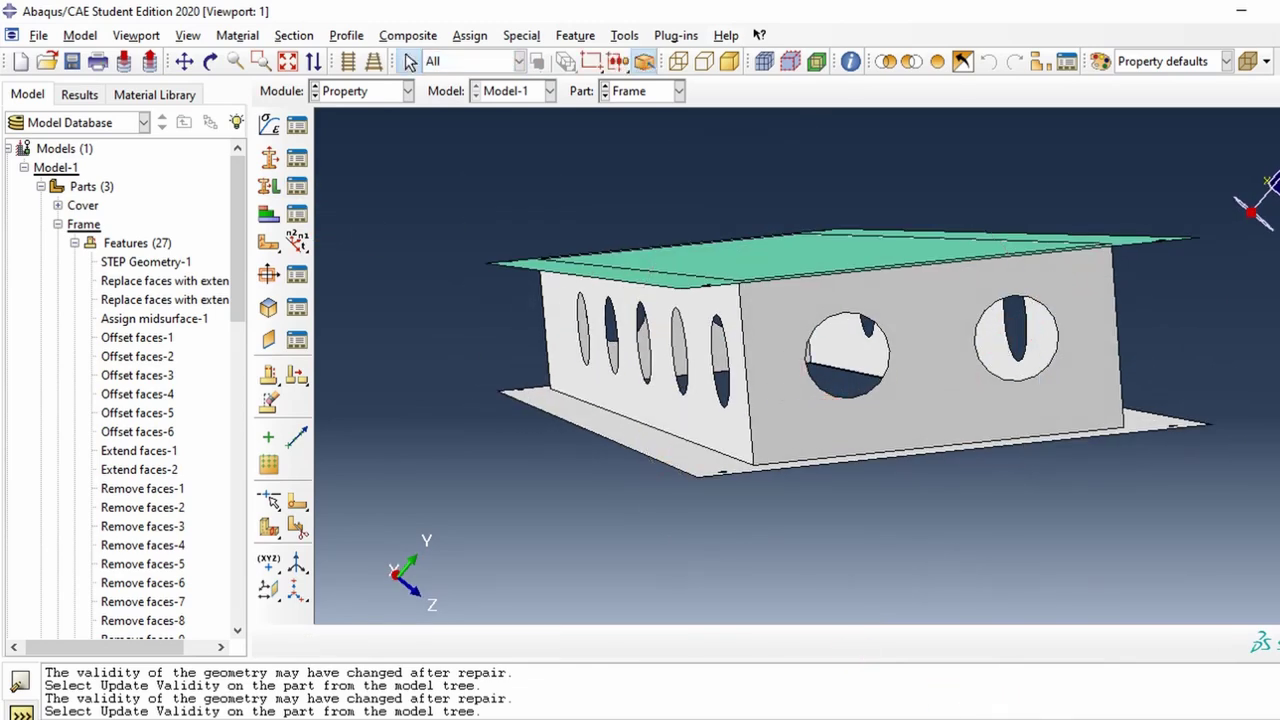
Step: In Creo, measure from the side wall to the hole, reading 0.100000 in
{"action": "mouse_move", "coordinate": [937, 715]}
{"action": "left_click", "coordinate": [857, 663]}
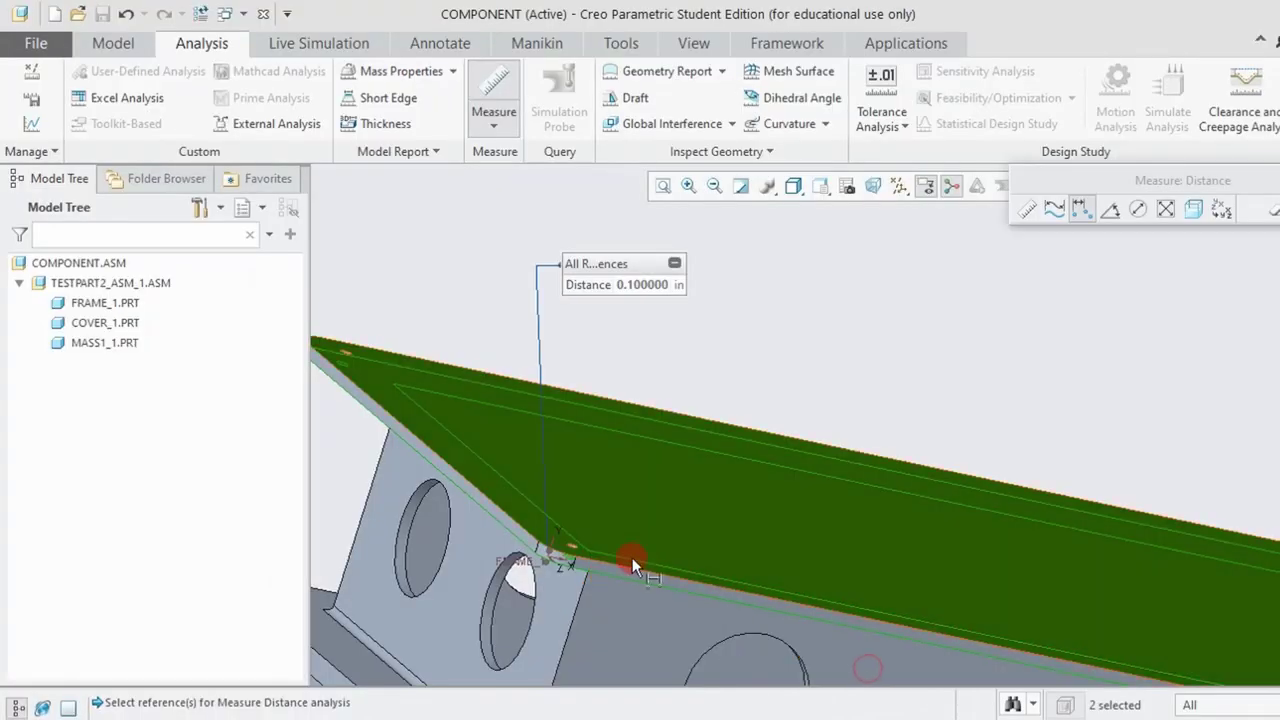
{"action": "middle_click_drag", "start_coordinate": [638, 556], "coordinate": [518, 412]}
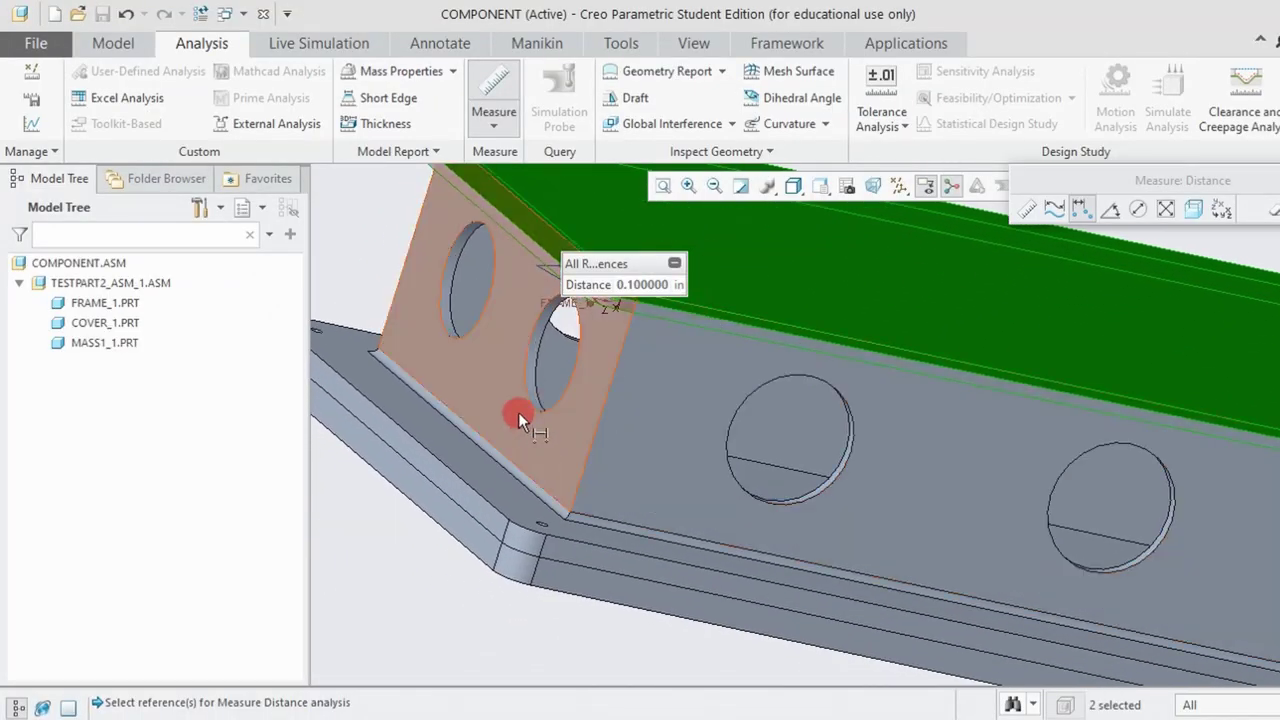
{"action": "left_click", "coordinate": [577, 440]}
{"action": "mouse_move", "coordinate": [577, 440]}
{"action": "middle_mouse_down"}
{"action": "mouse_move", "coordinate": [677, 426]}
{"action": "mouse_move", "coordinate": [706, 403]}
{"action": "mouse_move", "coordinate": [688, 404]}
{"action": "mouse_move", "coordinate": [740, 417]}
{"action": "mouse_move", "coordinate": [784, 323]}
{"action": "middle_mouse_up"}
{"action": "left_click", "coordinate": [686, 434]}
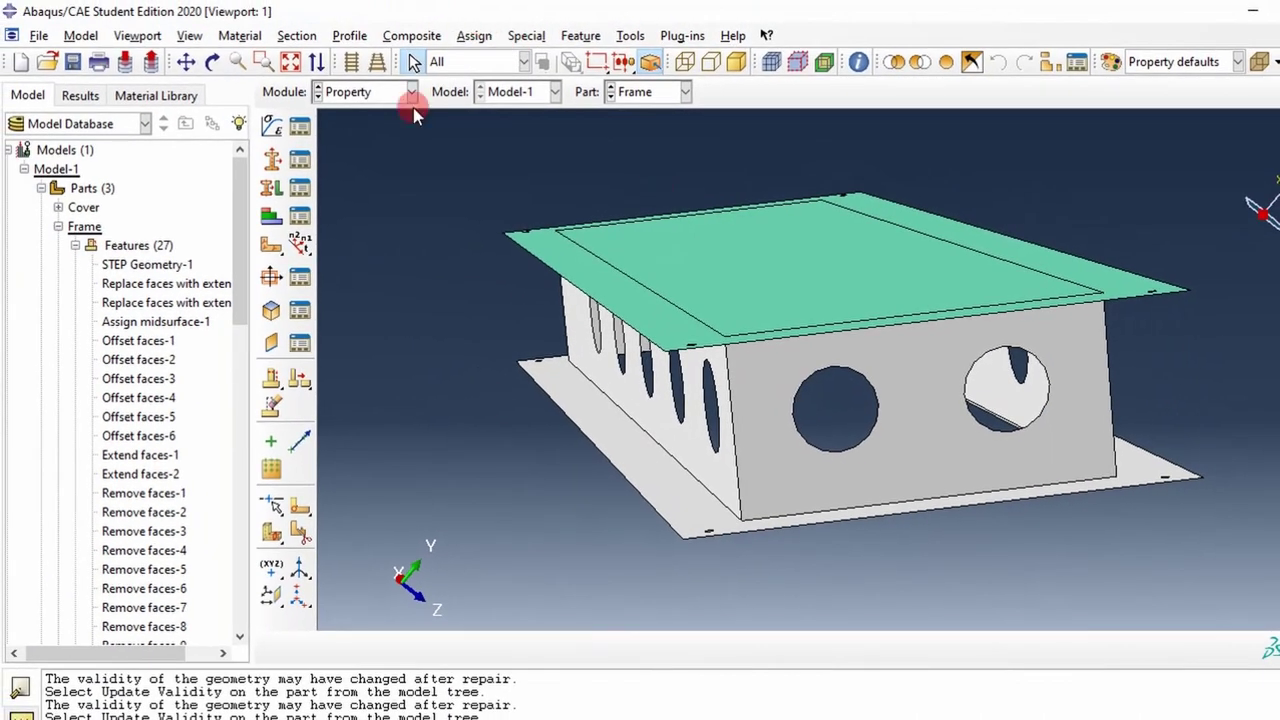
Step: Edit set Al6061_01 in the Set Manager to six faces, adding the front, slotted side and end walls
{"action": "left_click", "coordinate": [630, 36]}
{"action": "mouse_move", "coordinate": [662, 120]}
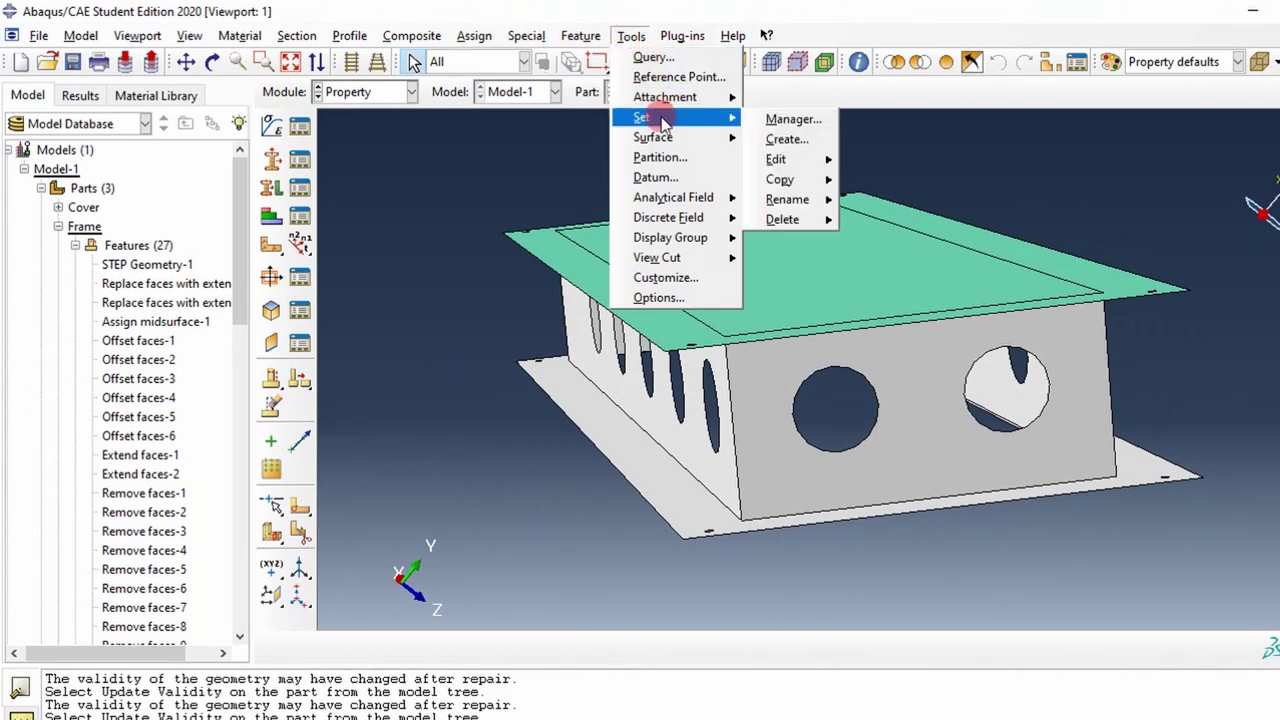
{"action": "left_click", "coordinate": [760, 120]}
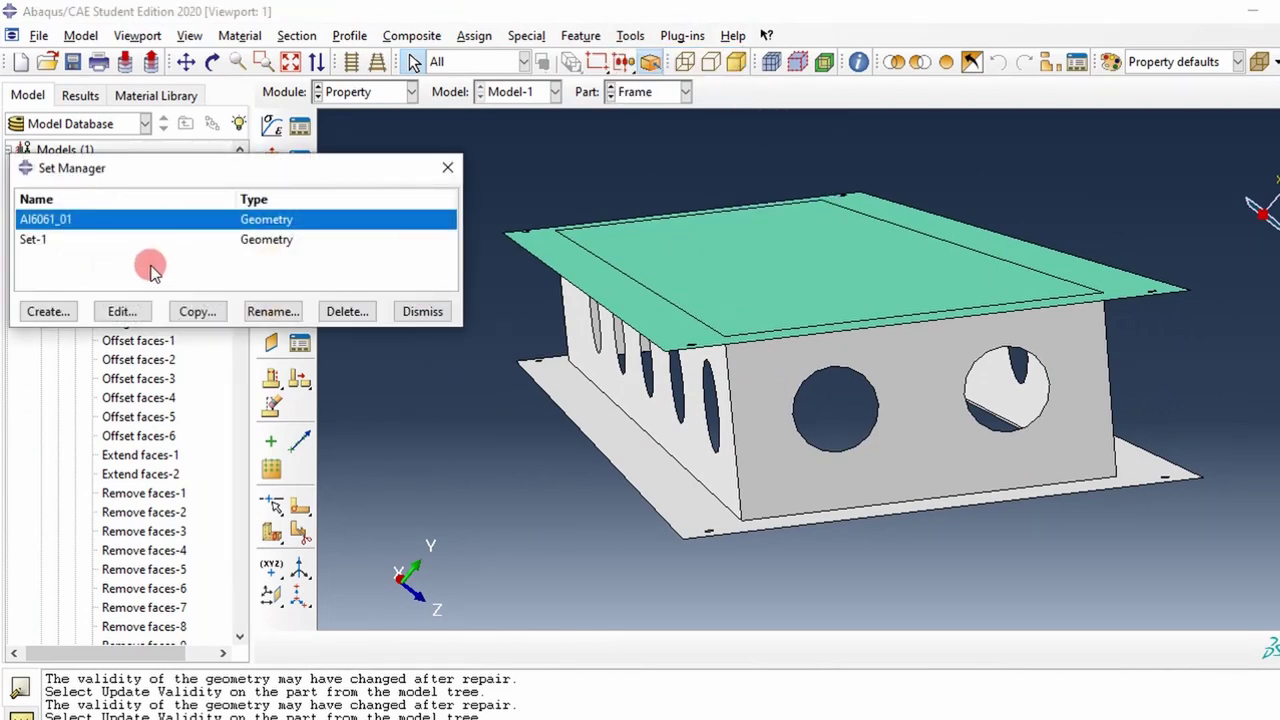
{"action": "left_click", "coordinate": [122, 312]}
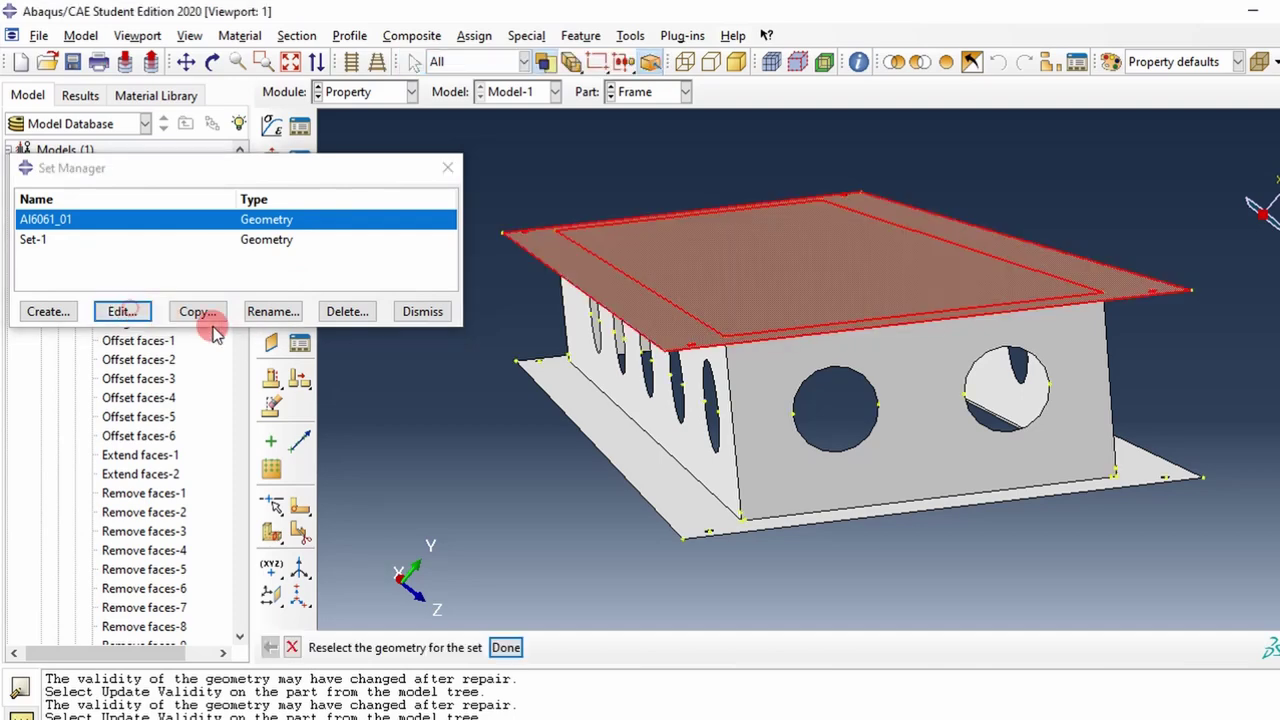
{"action": "left_click", "coordinate": [751, 435], "text": "shift"}
{"action": "left_click", "coordinate": [712, 468], "text": "shift"}
{"action": "left_click_drag", "start_coordinate": [1006, 400], "coordinate": [788, 392], "text": "ctrl+alt"}
{"action": "left_click", "coordinate": [788, 391], "text": "shift"}
{"action": "left_click_drag", "start_coordinate": [1016, 284], "coordinate": [859, 364], "text": "ctrl+alt"}
{"action": "middle_click_drag", "start_coordinate": [859, 364], "coordinate": [607, 527], "text": "ctrl+alt"}
{"action": "left_click", "coordinate": [1001, 358], "text": "shift"}
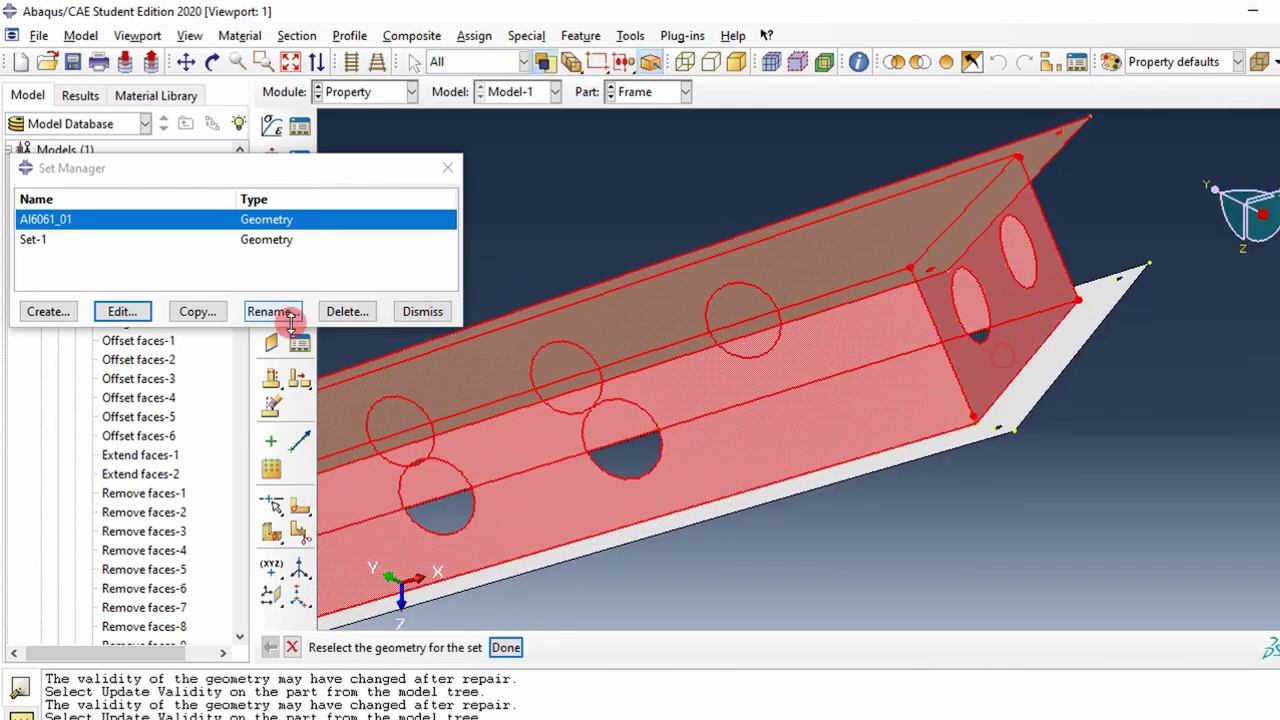
{"action": "middle_click", "coordinate": [591, 420]}
{"action": "left_click_drag", "start_coordinate": [591, 386], "coordinate": [880, 400], "text": "ctrl+alt"}
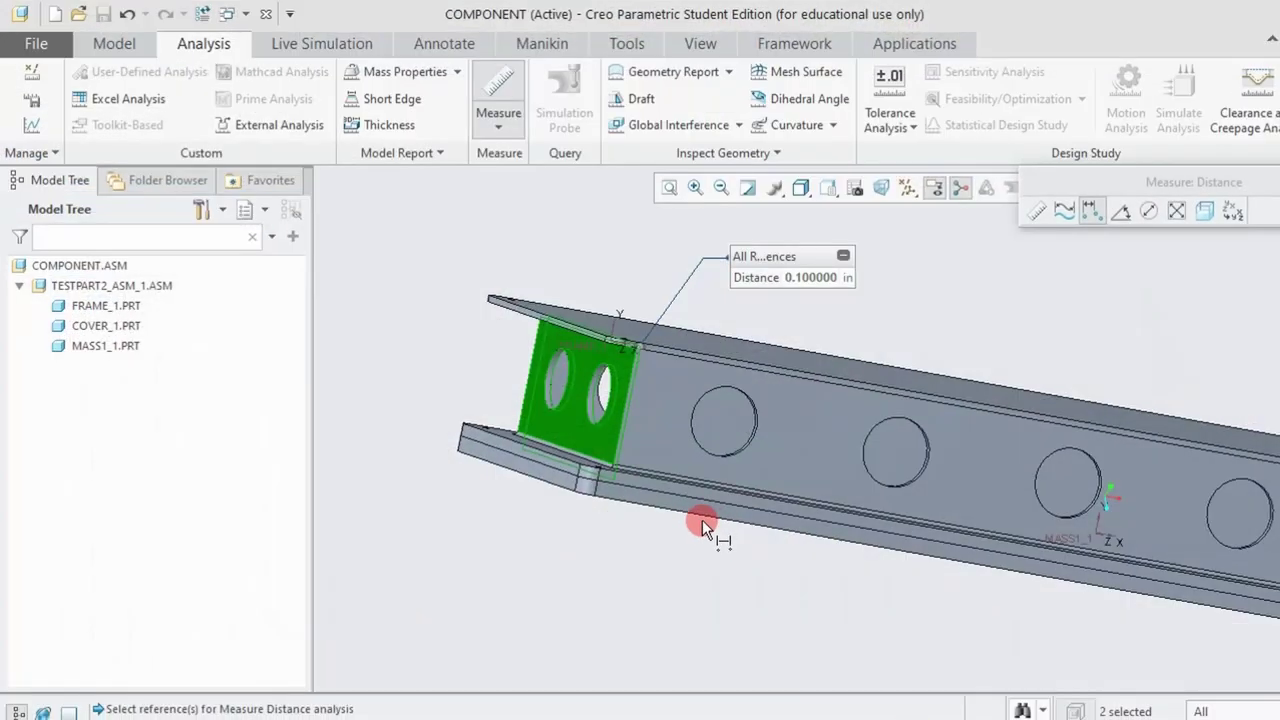
Step: In Creo, measure the frame end plate's wall thickness as 0.200000 in, then return to the COMPONENT assembly
{"action": "middle_click_drag", "start_coordinate": [694, 520], "coordinate": [475, 527]}
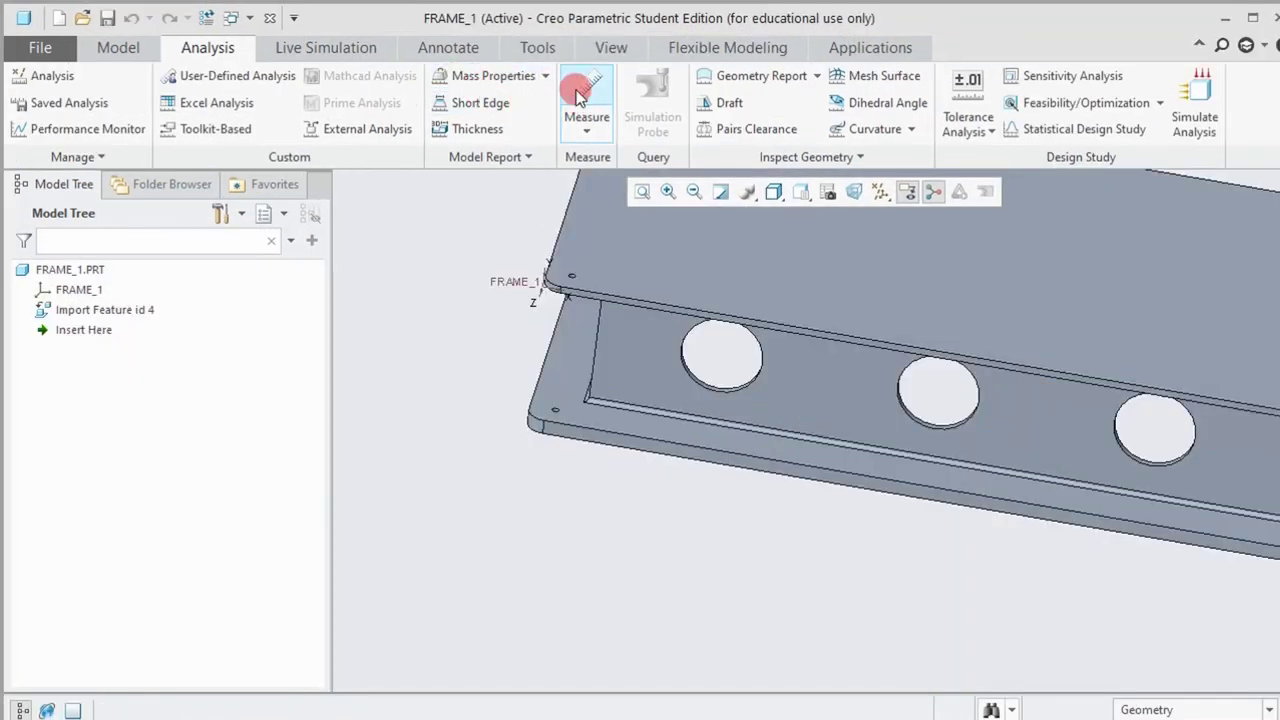
{"action": "left_click", "coordinate": [584, 95]}
{"action": "left_click", "coordinate": [549, 377]}
{"action": "middle_click_drag", "start_coordinate": [549, 377], "coordinate": [576, 292]}
{"action": "left_click", "coordinate": [606, 266], "text": "ctrl"}
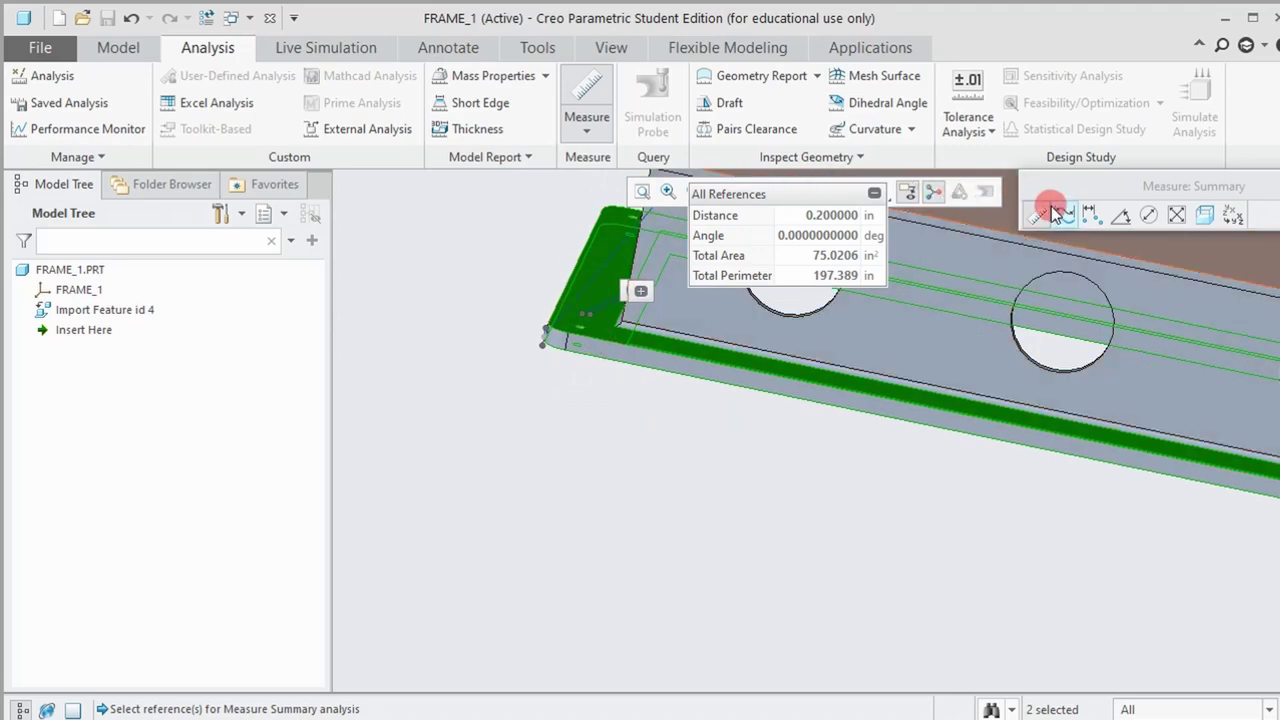
{"action": "left_click", "coordinate": [1088, 215]}
{"action": "middle_click_drag", "start_coordinate": [746, 286], "coordinate": [633, 349]}
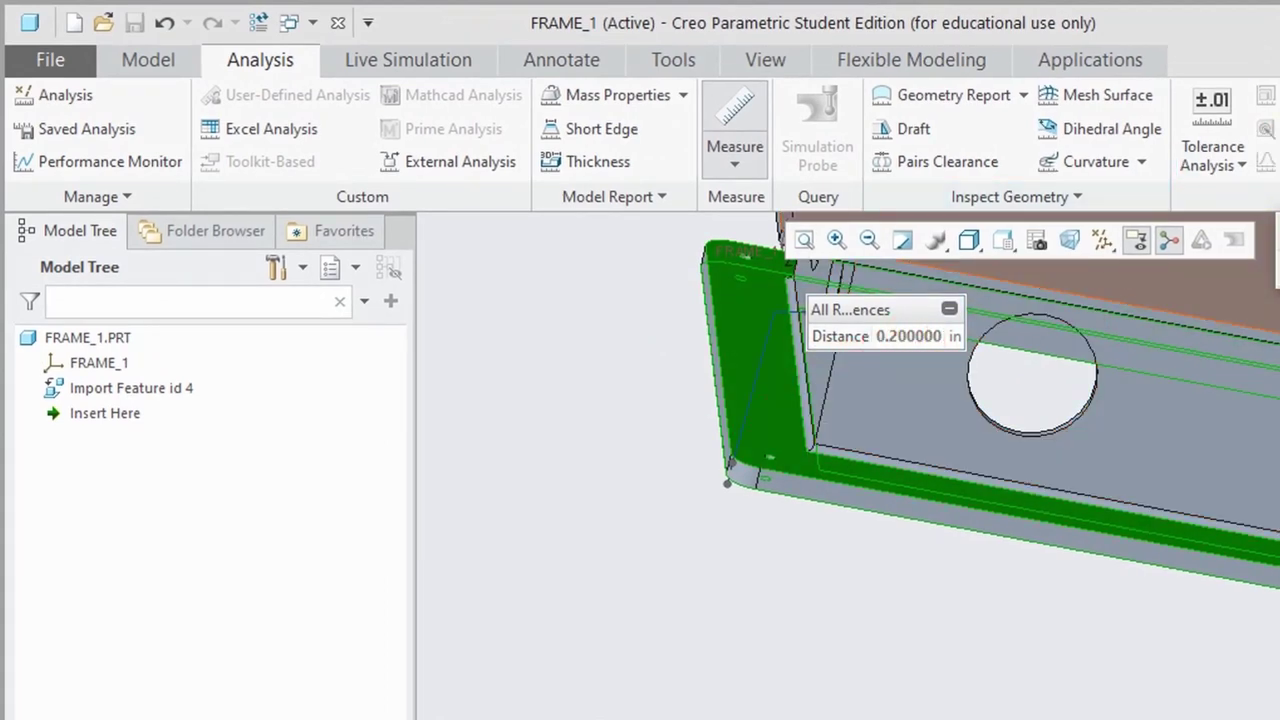
{"action": "left_click", "coordinate": [929, 423]}
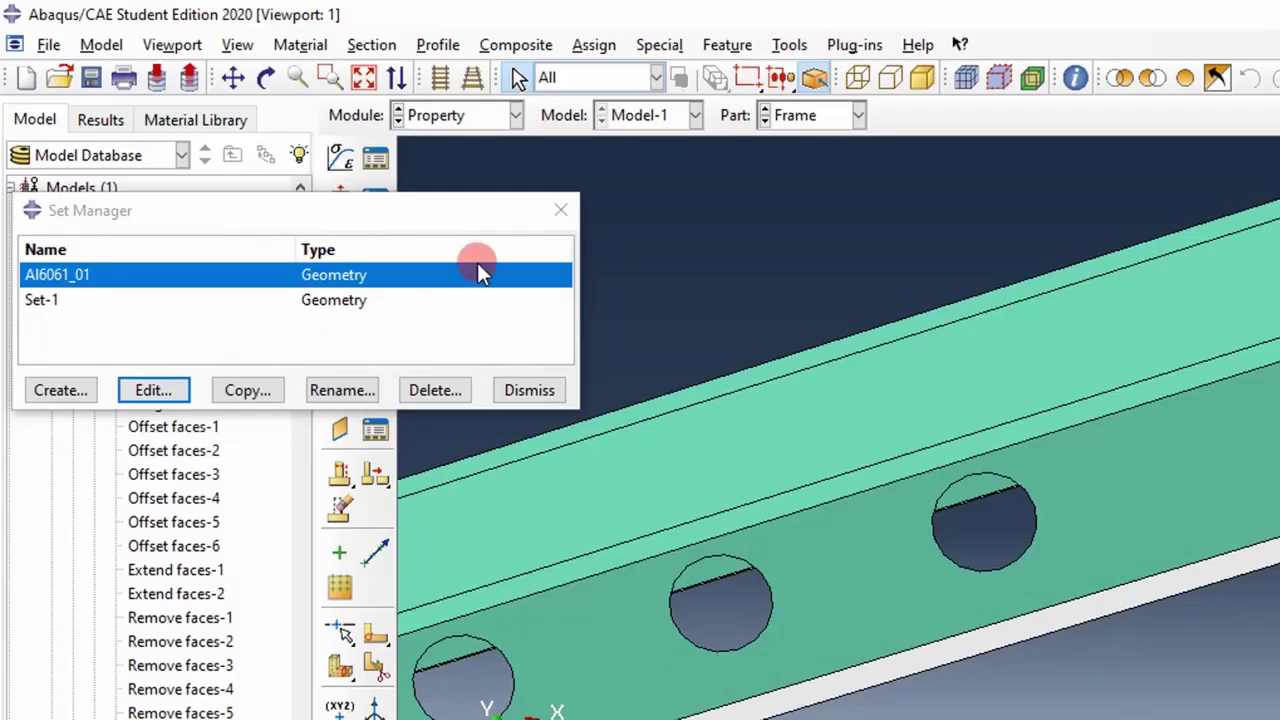
Step: Create homogeneous shell section Al6061_02 with thickness 0.2 and material AL6061
{"action": "left_click", "coordinate": [542, 228]}
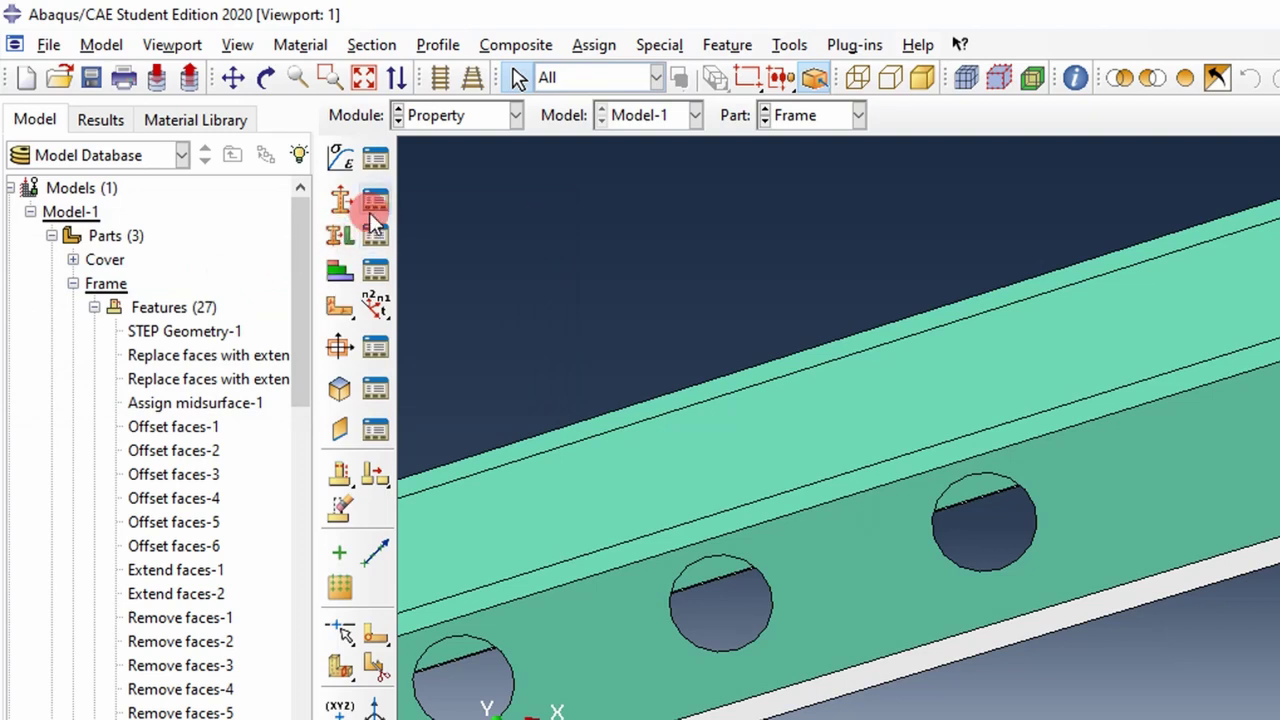
{"action": "left_click", "coordinate": [343, 197]}
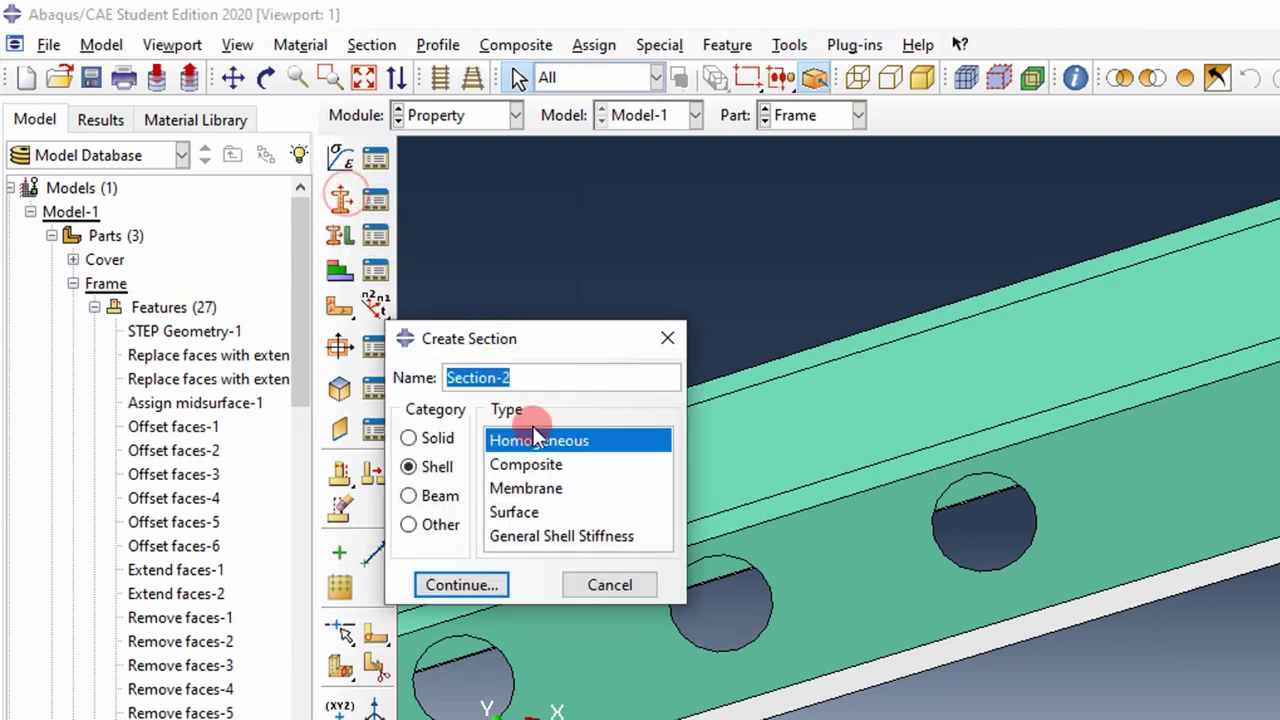
{"action": "type", "text": "Al6061"}
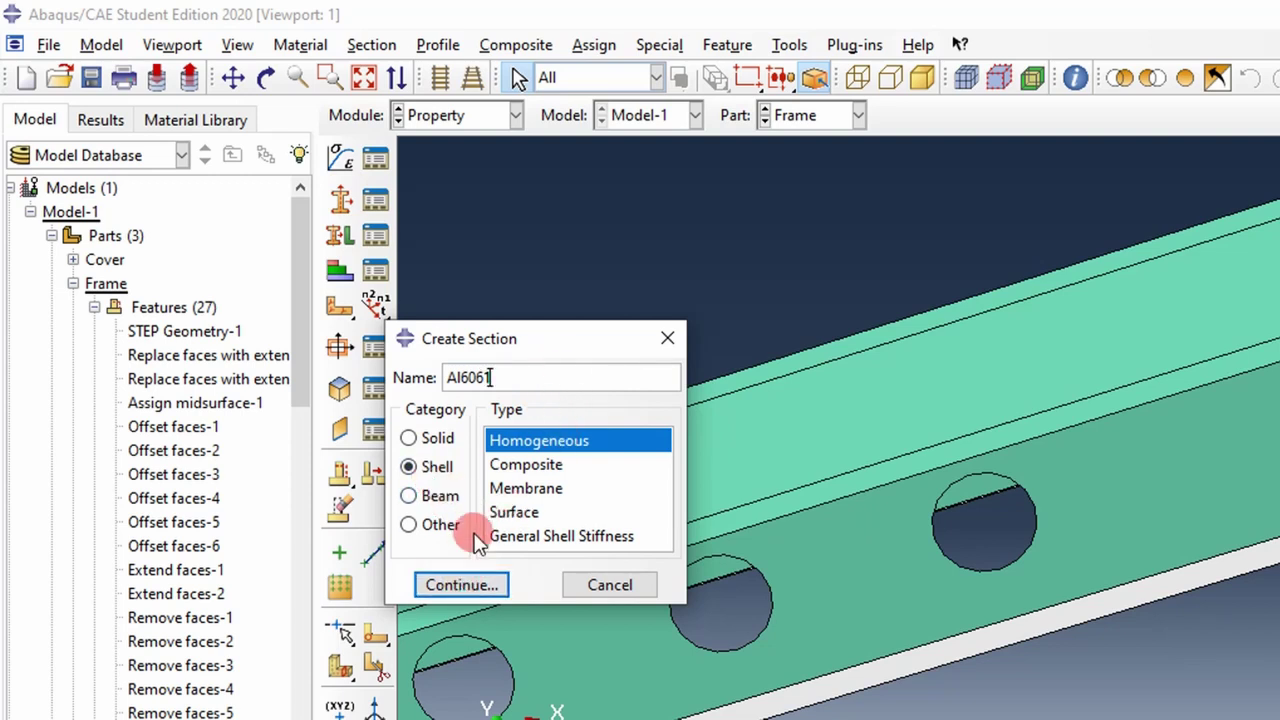
{"action": "type", "text": "_02"}
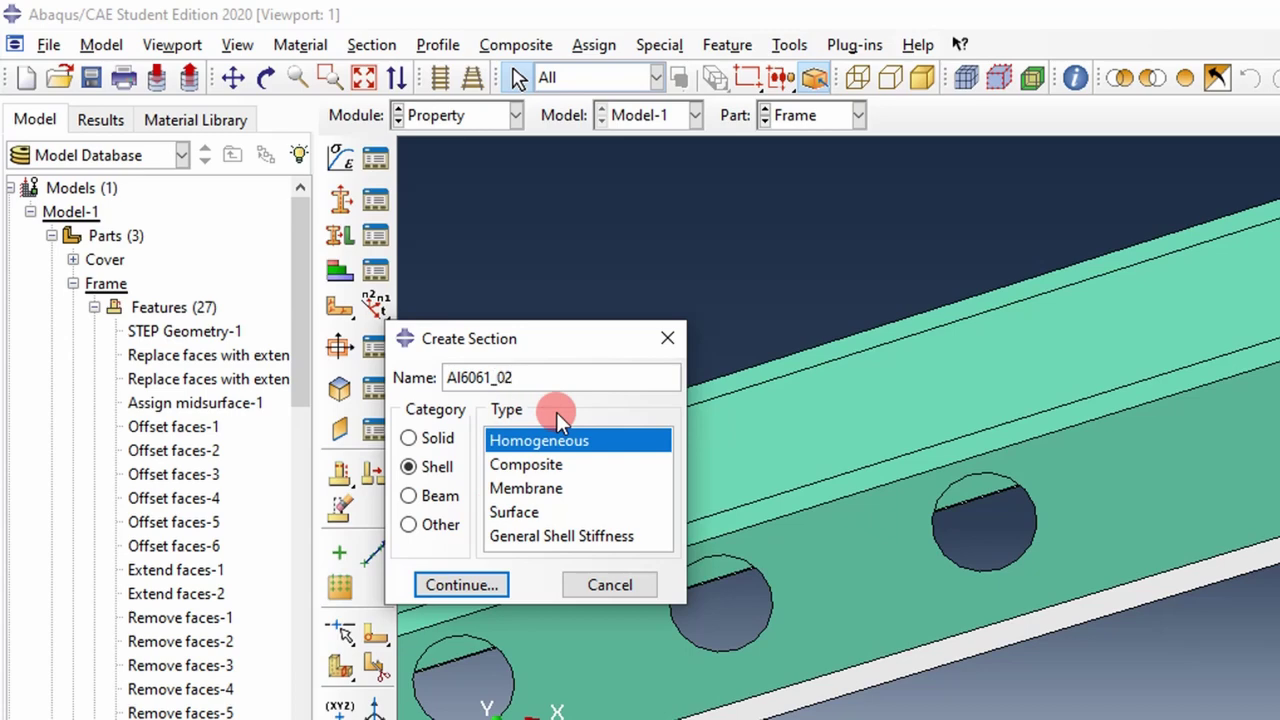
{"action": "left_click", "coordinate": [462, 586]}
{"action": "left_click", "coordinate": [352, 335]}
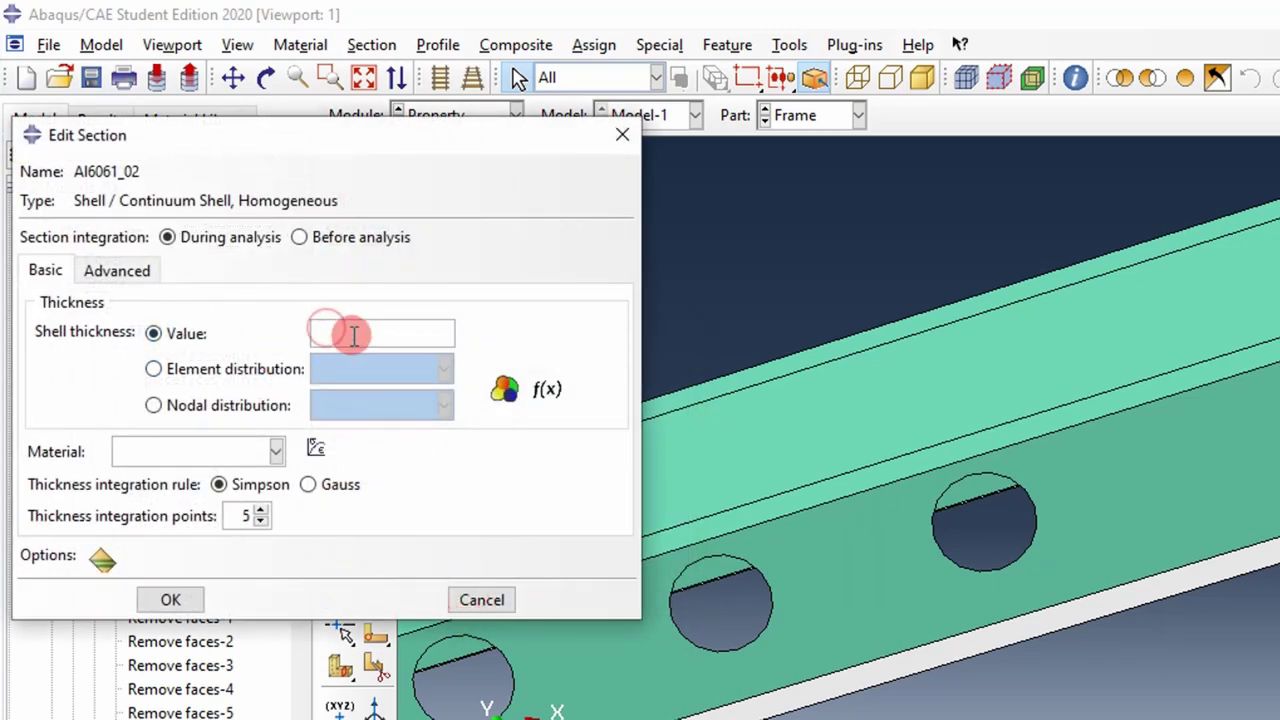
{"action": "left_click", "coordinate": [236, 456]}
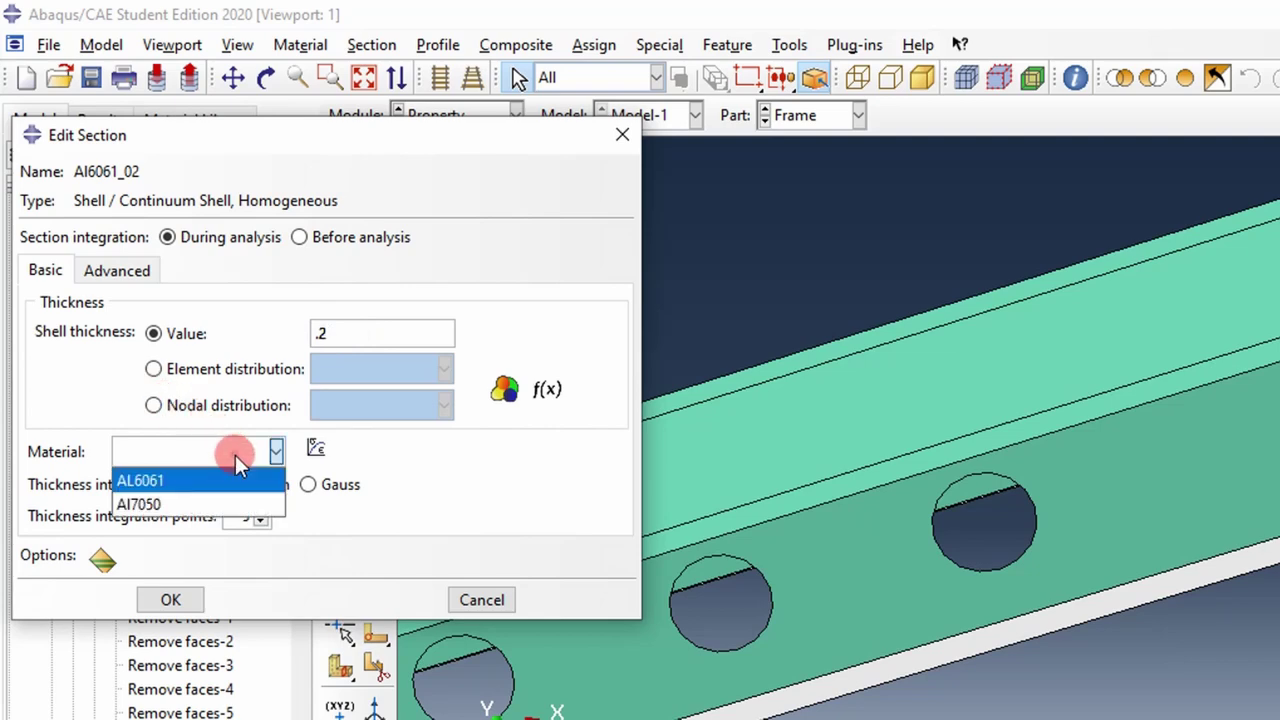
{"action": "left_click", "coordinate": [177, 488]}
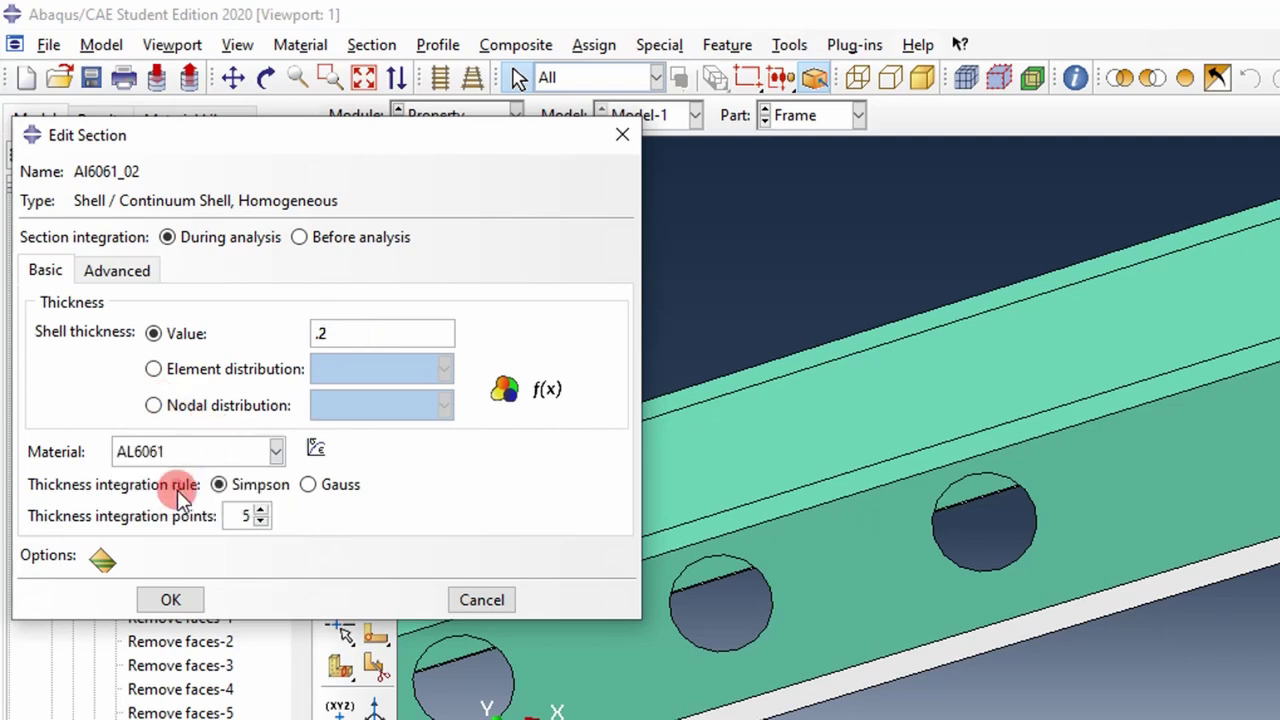
{"action": "left_click", "coordinate": [185, 596]}
{"action": "left_click", "coordinate": [348, 236]}
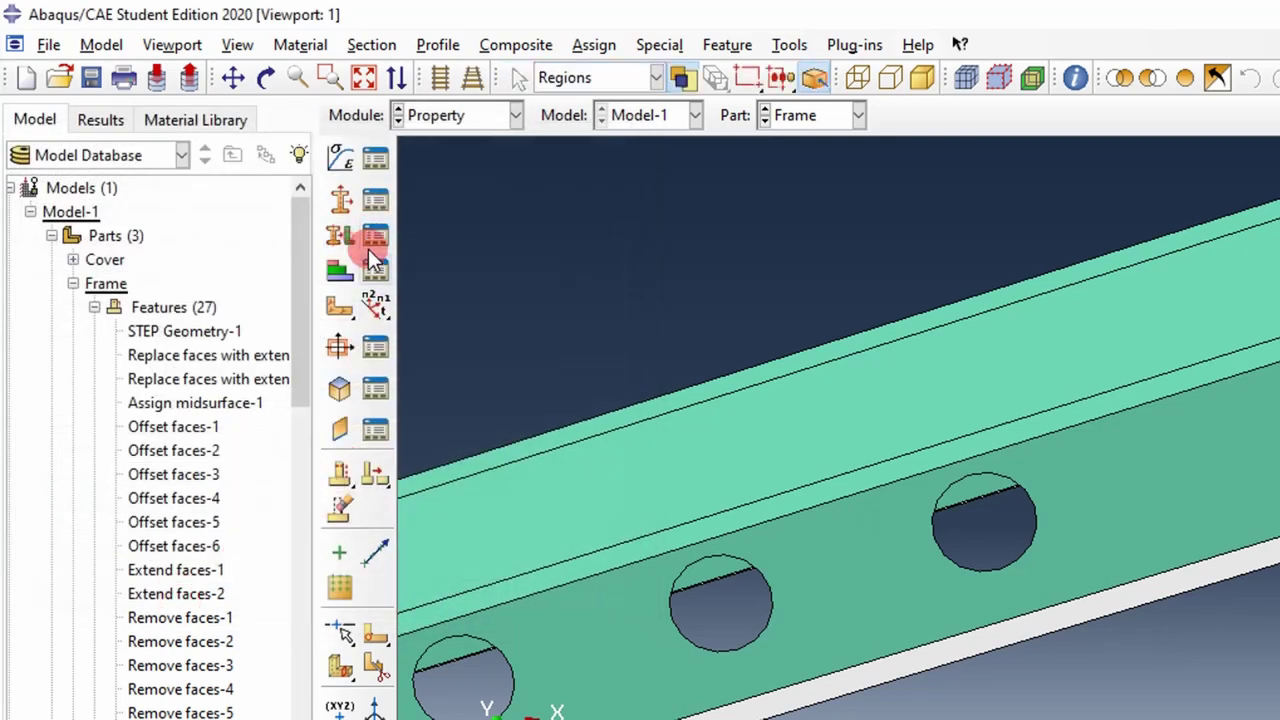
Step: Assign section Al6061_02, thickness from section, to the Frame's flange plate faces
{"action": "left_click", "coordinate": [903, 686]}
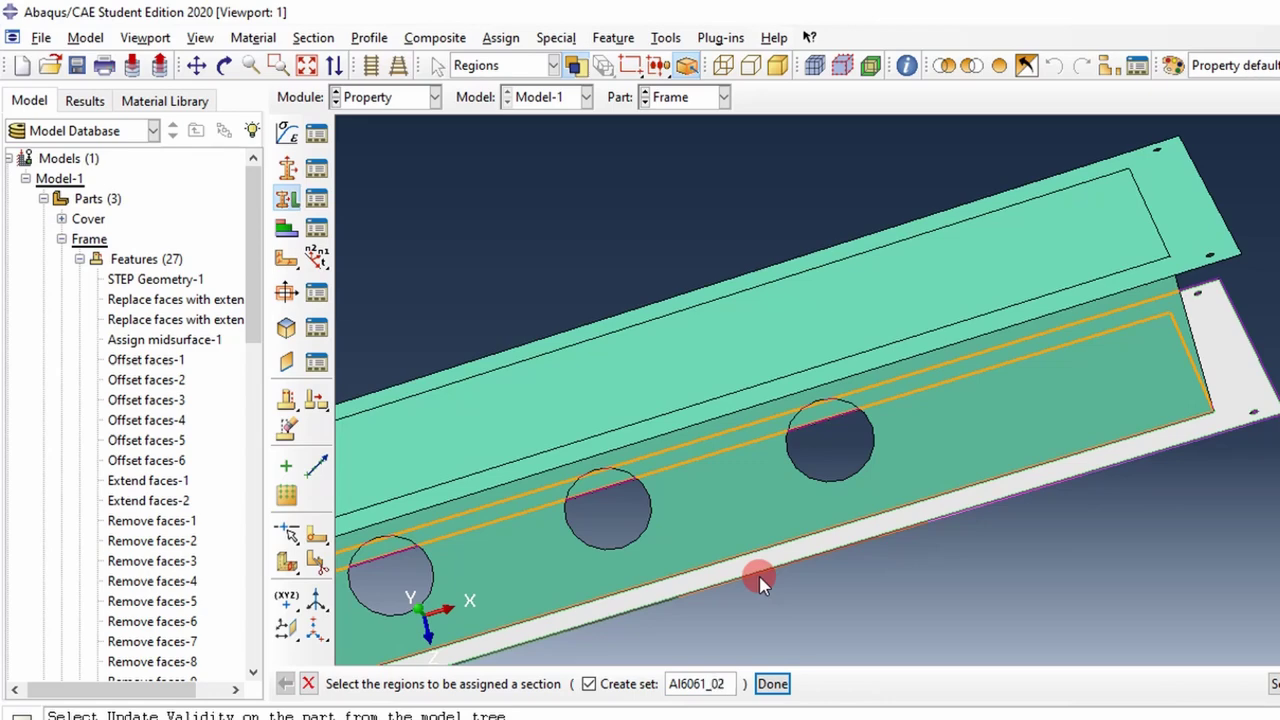
{"action": "left_click", "coordinate": [757, 566]}
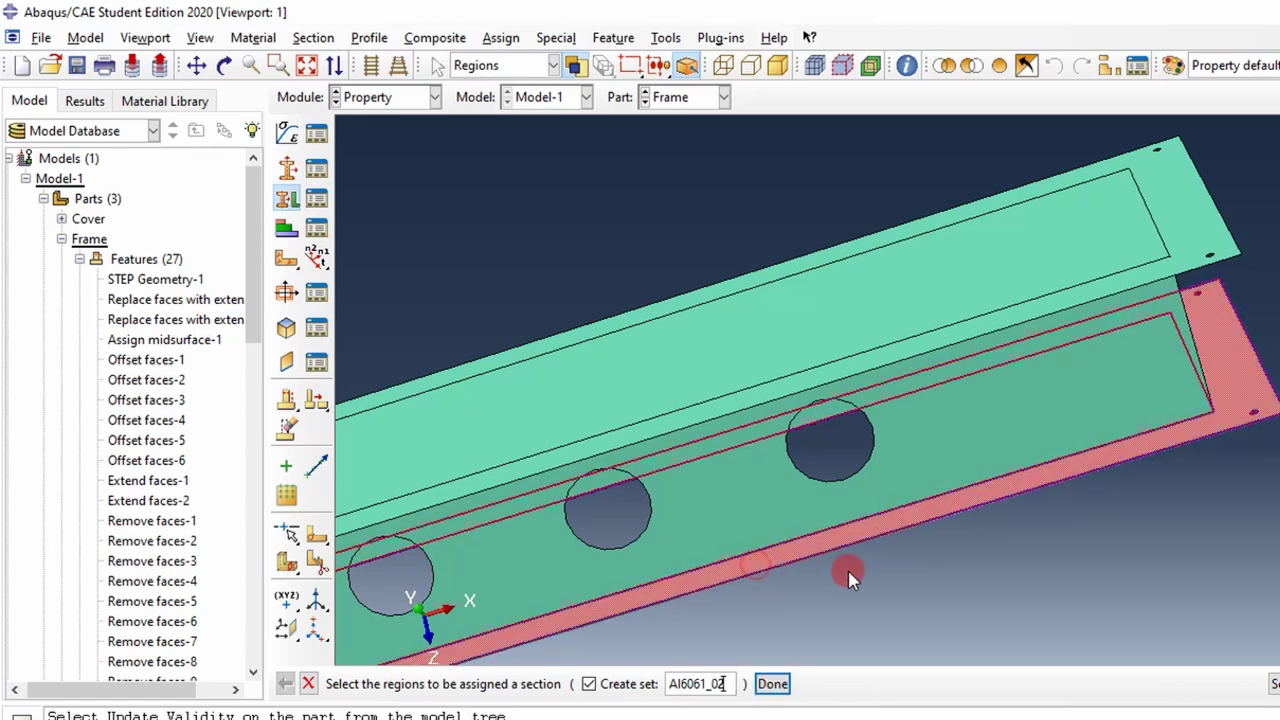
{"action": "left_click_drag", "start_coordinate": [834, 571], "coordinate": [818, 496], "text": "ctrl+alt"}
{"action": "left_click", "coordinate": [772, 683]}
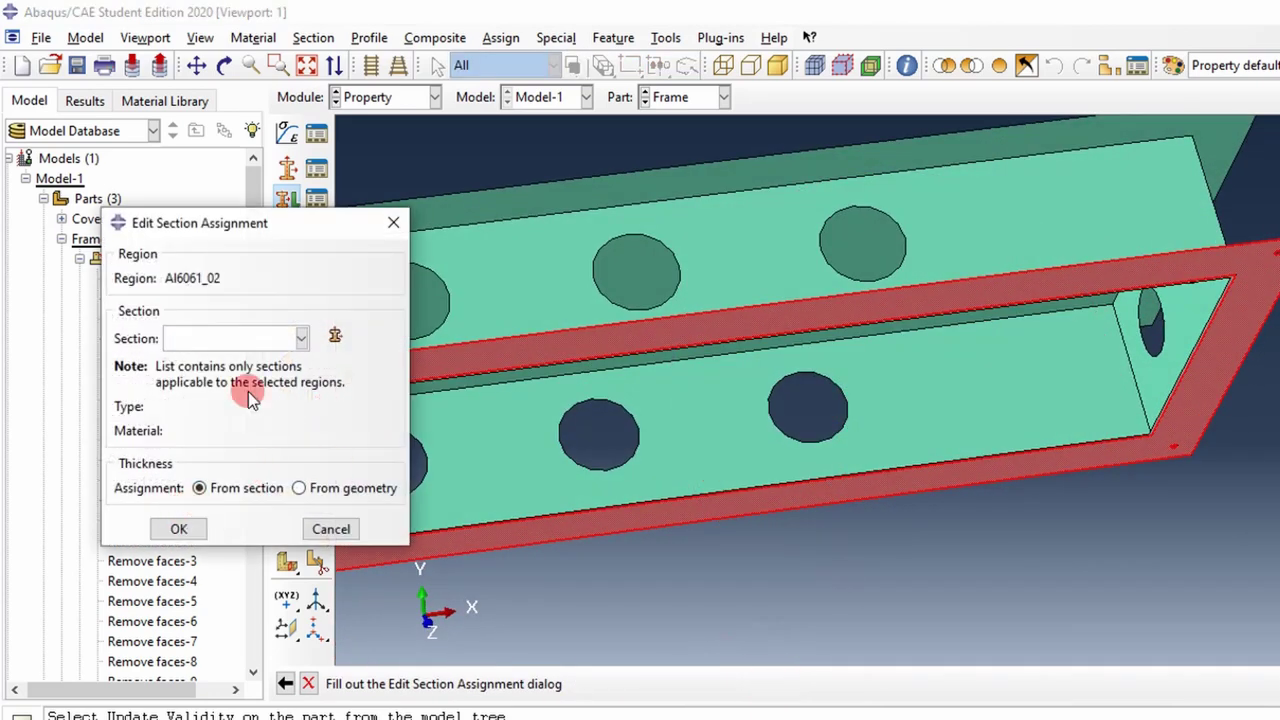
{"action": "left_click", "coordinate": [258, 342]}
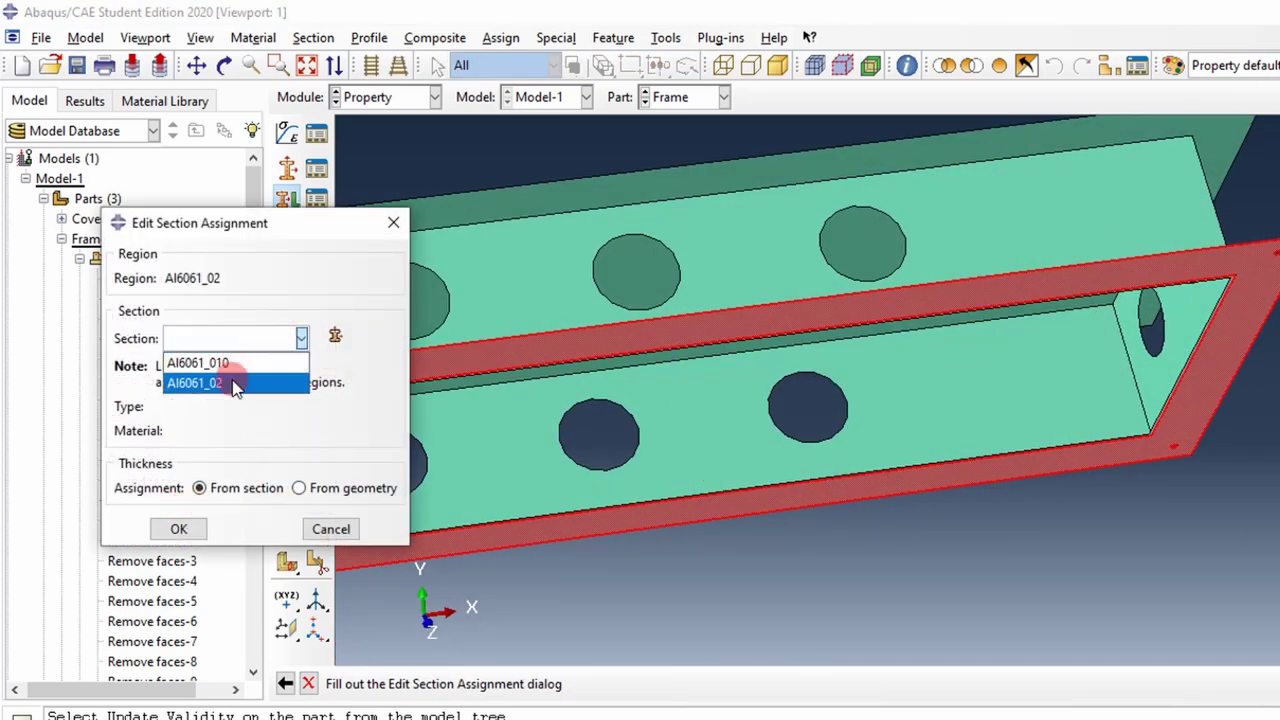
{"action": "left_click", "coordinate": [232, 380]}
{"action": "left_click", "coordinate": [200, 487]}
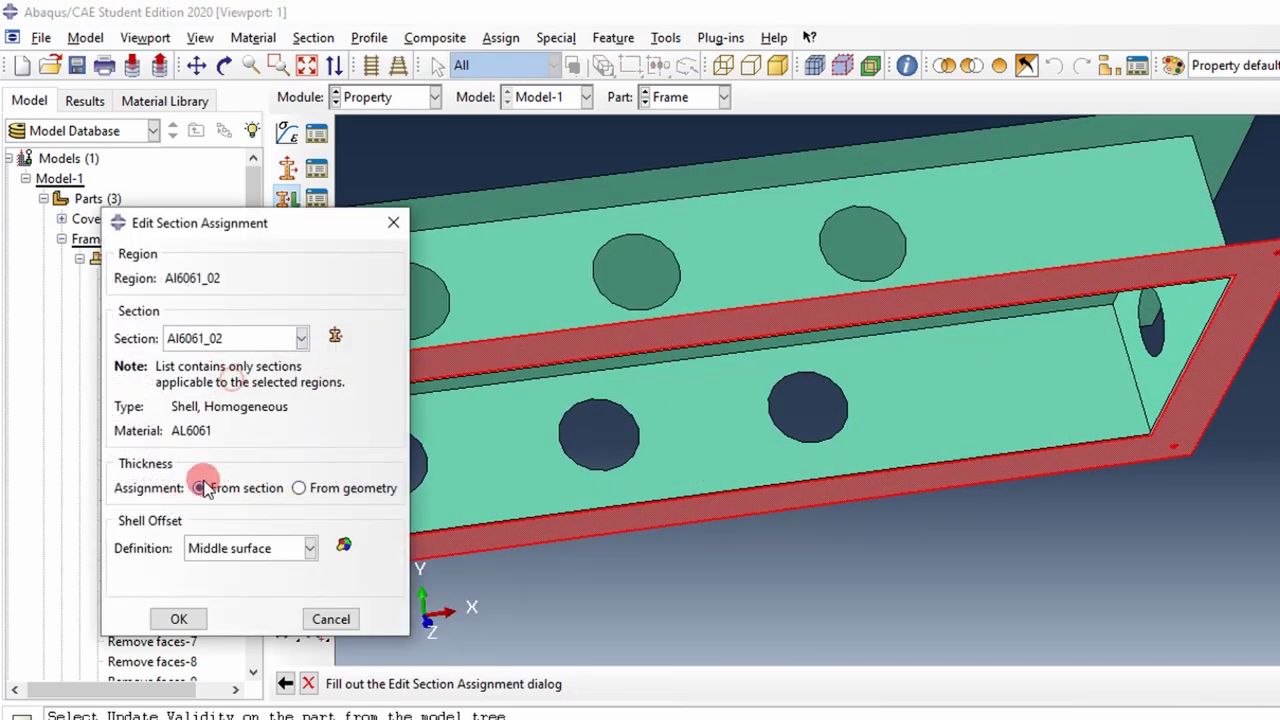
{"action": "left_click", "coordinate": [180, 619]}
{"action": "left_click_drag", "start_coordinate": [641, 407], "coordinate": [880, 337], "text": "ctrl+alt"}
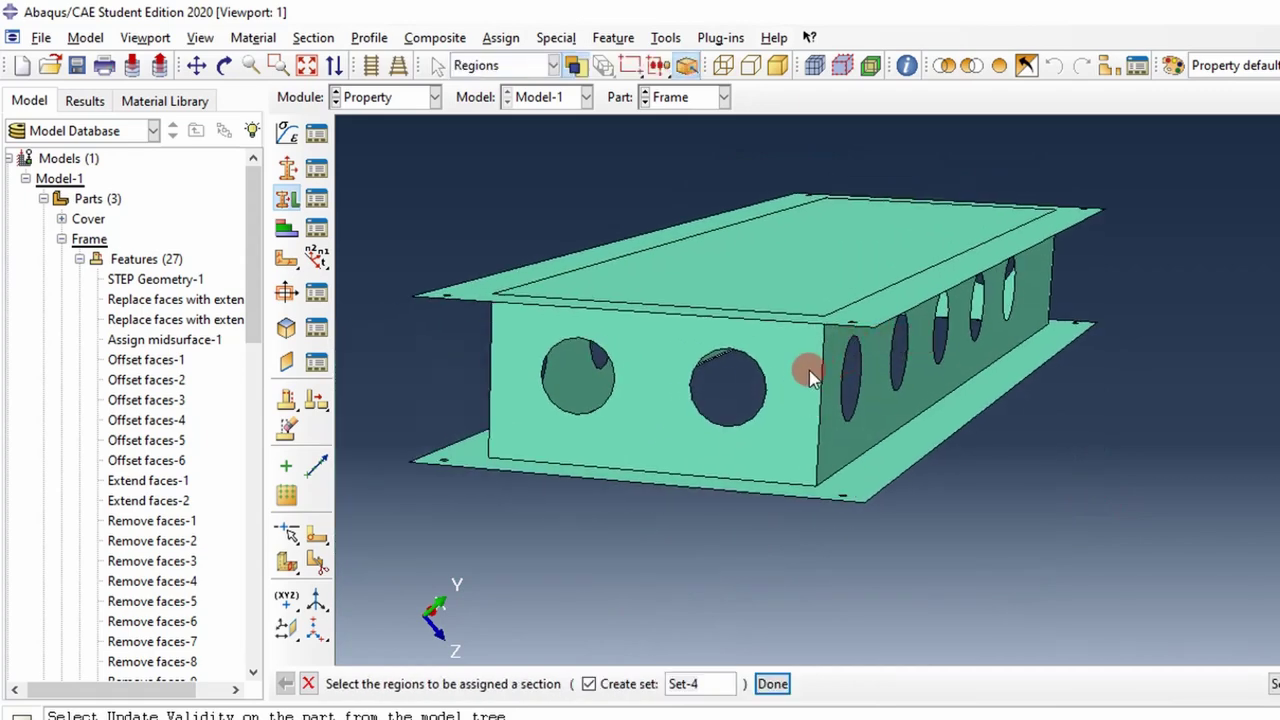
Step: Enable Render shell thickness for the Frame, turning the reference representation on and back off
{"action": "left_click", "coordinate": [200, 37]}
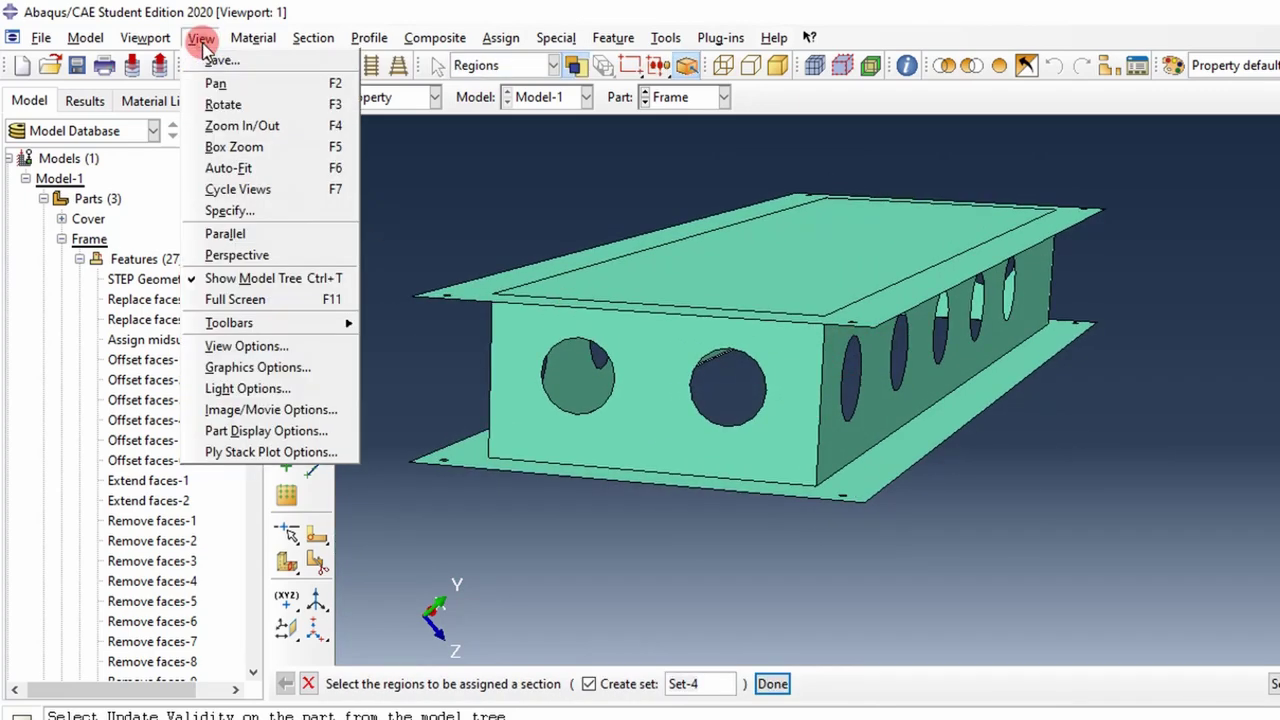
{"action": "left_click", "coordinate": [275, 431]}
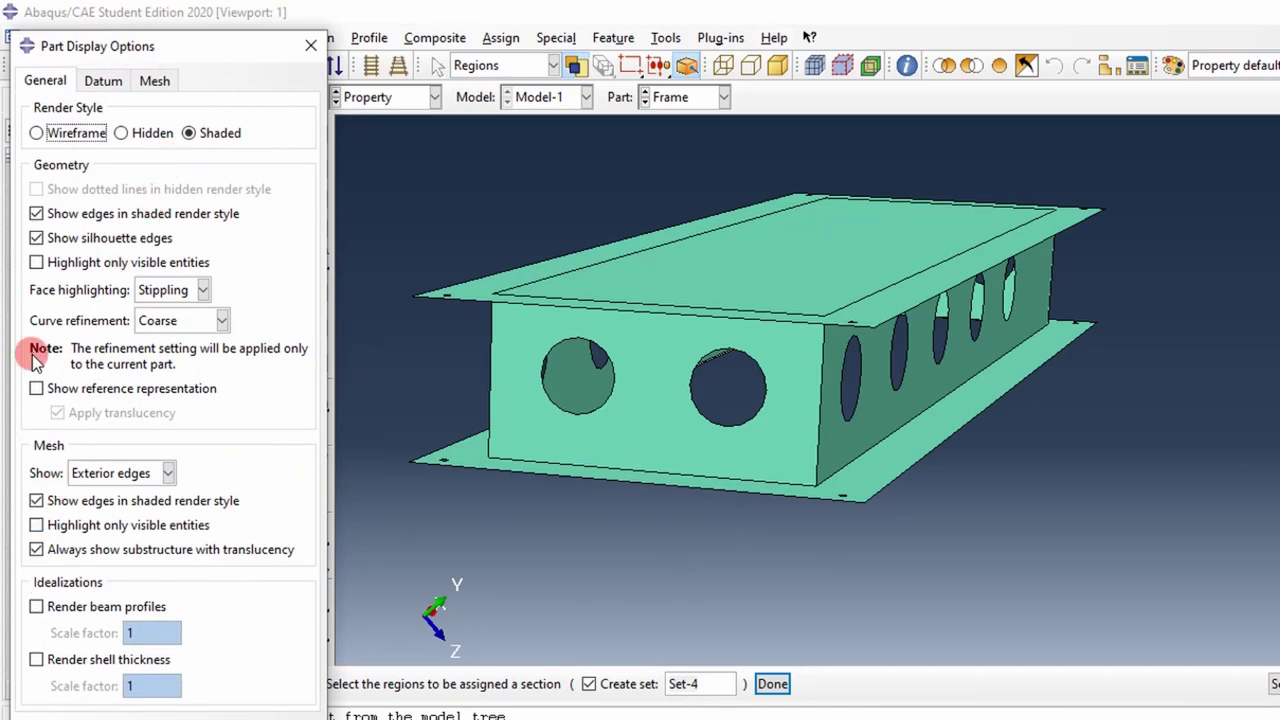
{"action": "left_click", "coordinate": [36, 388]}
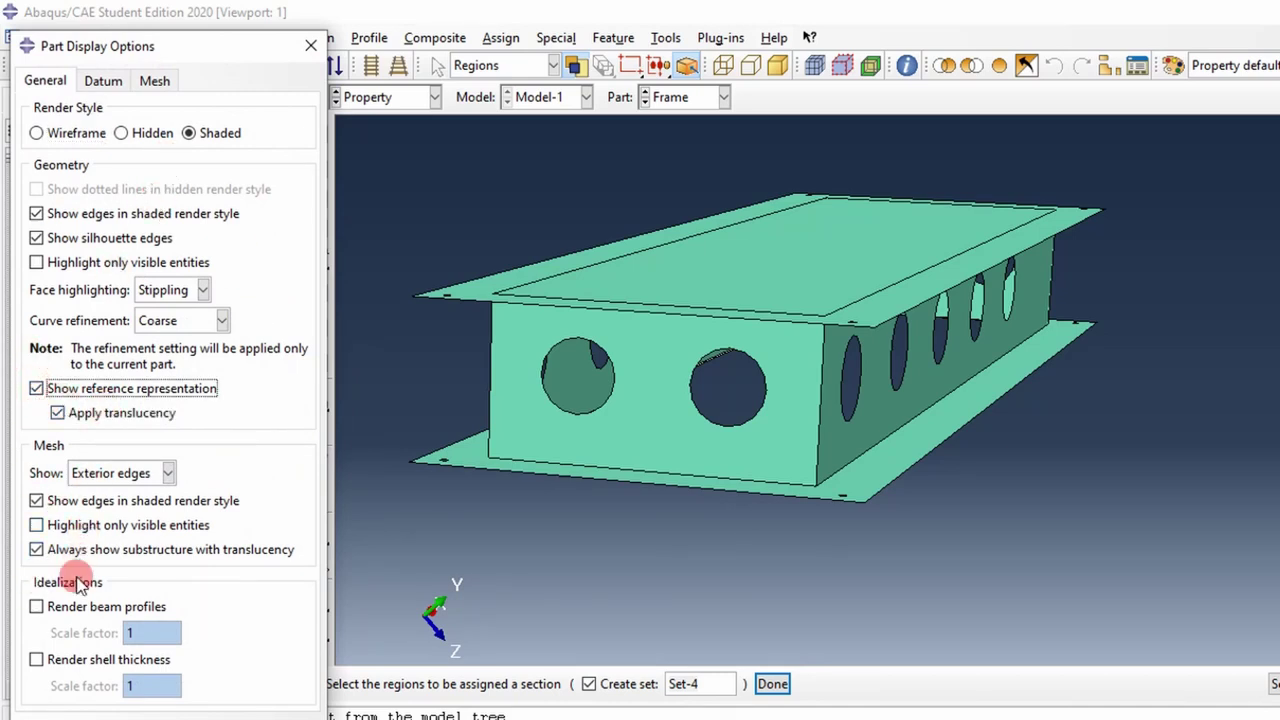
{"action": "left_click", "coordinate": [36, 659]}
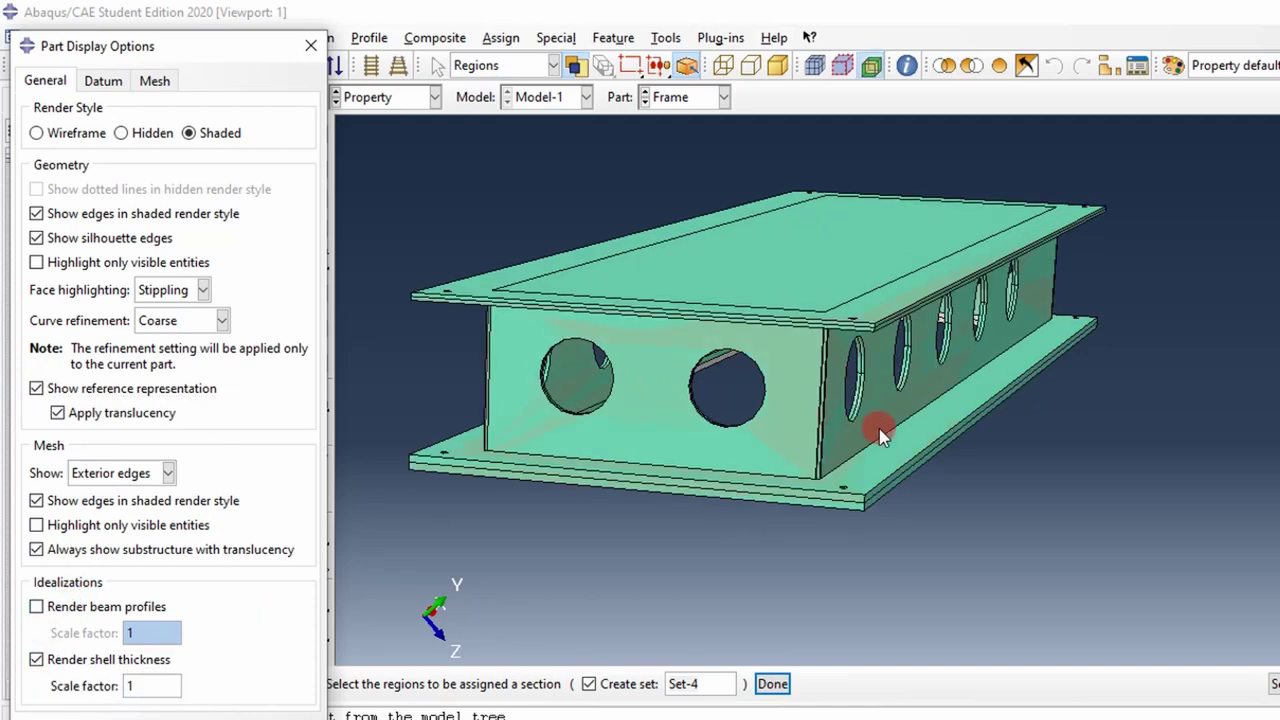
{"action": "scroll", "coordinate": [879, 428], "scroll_direction": "up", "scroll_amount": 3}
{"action": "left_click_drag", "start_coordinate": [837, 406], "coordinate": [715, 475], "text": "ctrl+alt"}
{"action": "scroll", "coordinate": [715, 475], "scroll_direction": "up", "scroll_amount": 2}
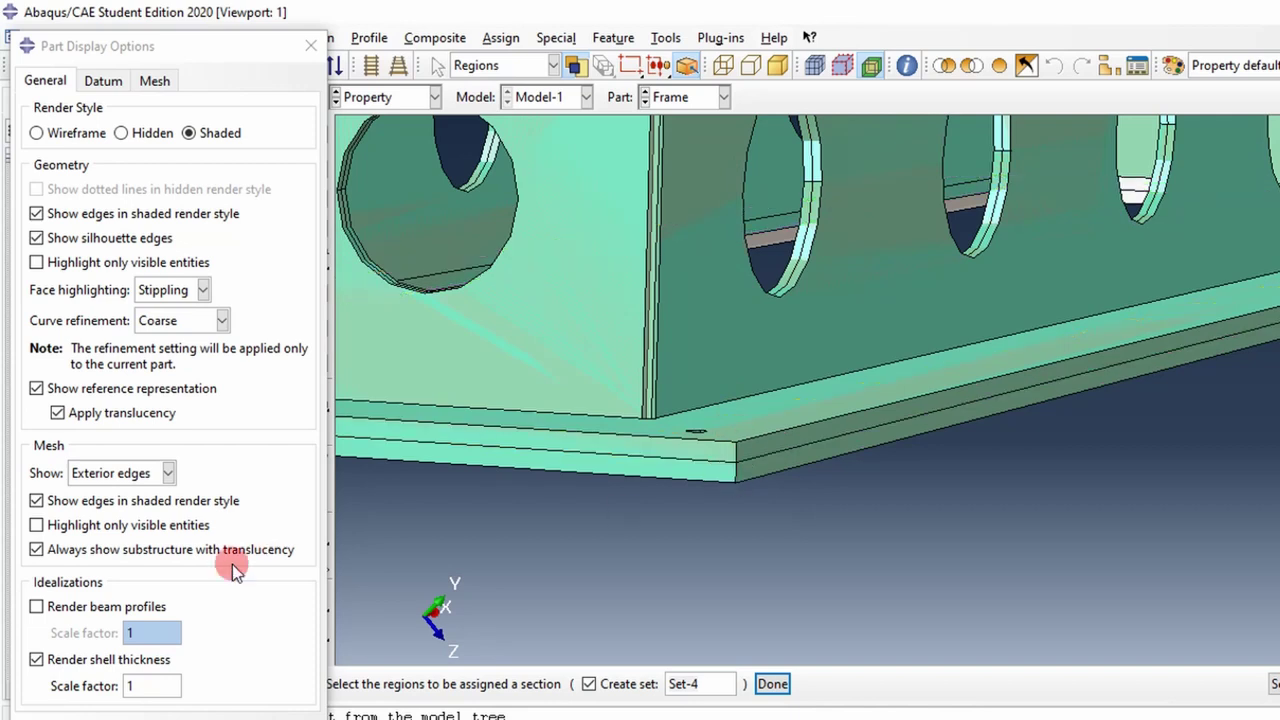
{"action": "left_click", "coordinate": [36, 388]}
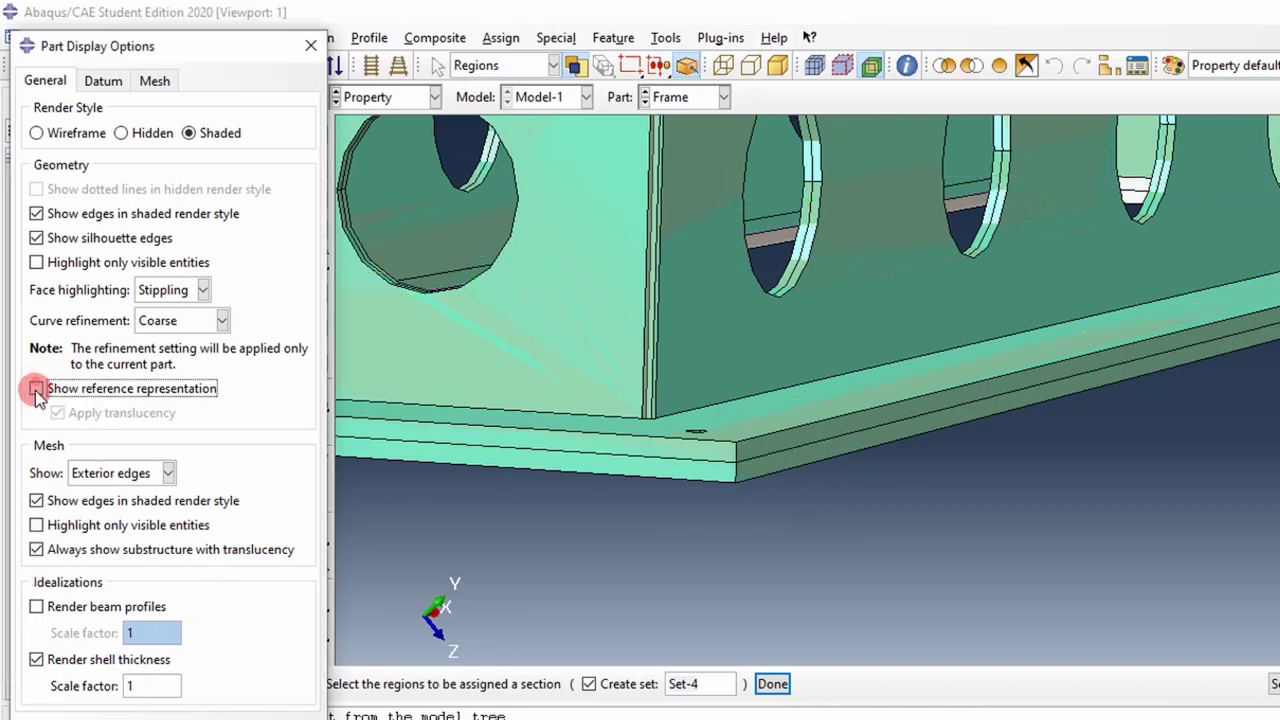
Step: Re-enable the translucent reference representation over the Frame's thickened shells
{"action": "left_click", "coordinate": [125, 715]}
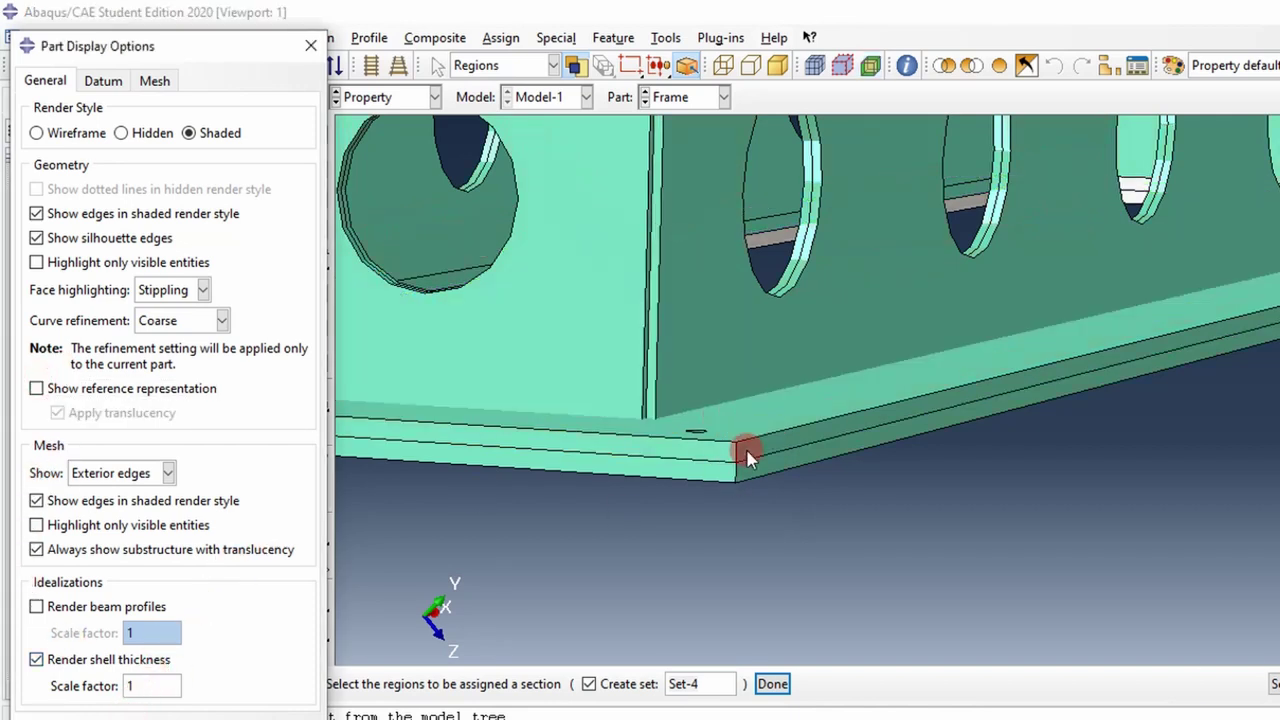
{"action": "left_click", "coordinate": [36, 388]}
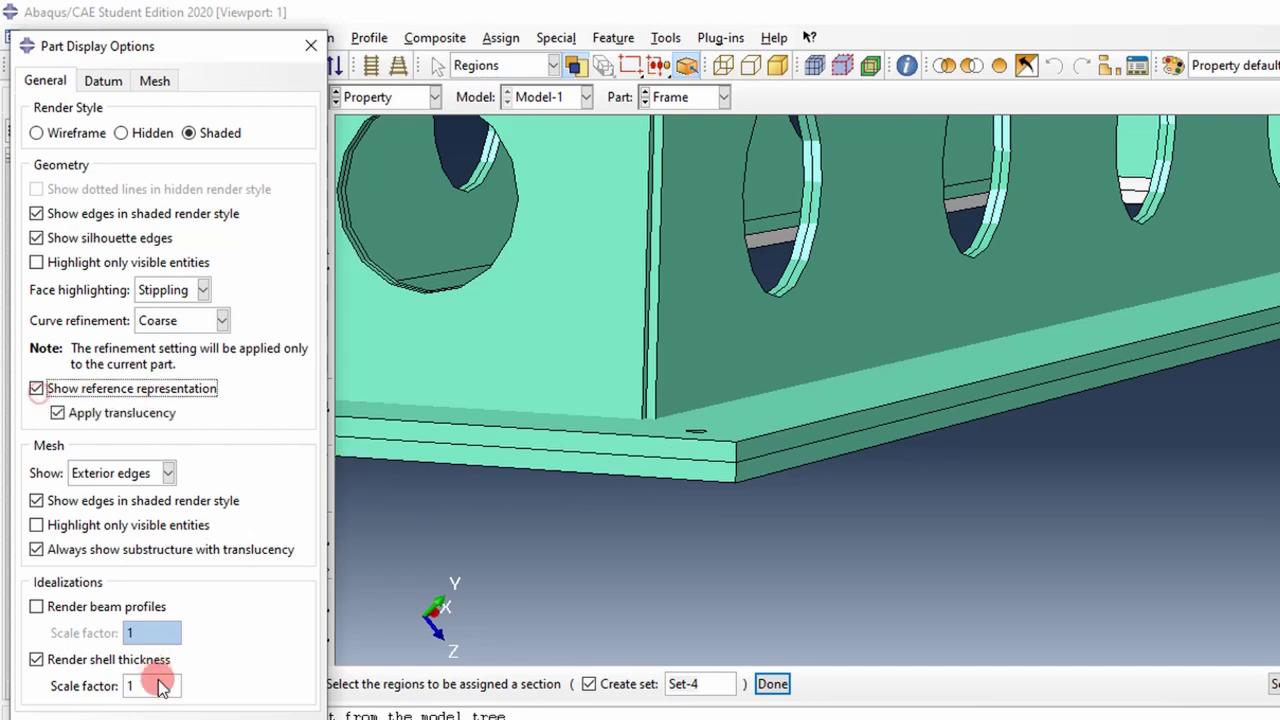
{"action": "left_click", "coordinate": [130, 716]}
{"action": "mouse_move", "coordinate": [580, 406]}
{"action": "left_mouse_down", "text": "ctrl+alt"}
{"action": "mouse_move", "coordinate": [723, 414]}
{"action": "mouse_move", "coordinate": [764, 488]}
{"action": "mouse_move", "coordinate": [756, 478]}
{"action": "mouse_move", "coordinate": [800, 380]}
{"action": "mouse_move", "coordinate": [838, 371]}
{"action": "mouse_move", "coordinate": [680, 224]}
{"action": "mouse_move", "coordinate": [694, 222]}
{"action": "mouse_move", "coordinate": [703, 274]}
{"action": "mouse_move", "coordinate": [849, 354]}
{"action": "mouse_move", "coordinate": [817, 234]}
{"action": "mouse_move", "coordinate": [826, 463]}
{"action": "mouse_move", "coordinate": [831, 449]}
{"action": "mouse_move", "coordinate": [870, 454]}
{"action": "left_mouse_up", "text": "ctrl+alt"}
{"action": "scroll", "coordinate": [1063, 251], "scroll_direction": "down", "scroll_amount": 8}
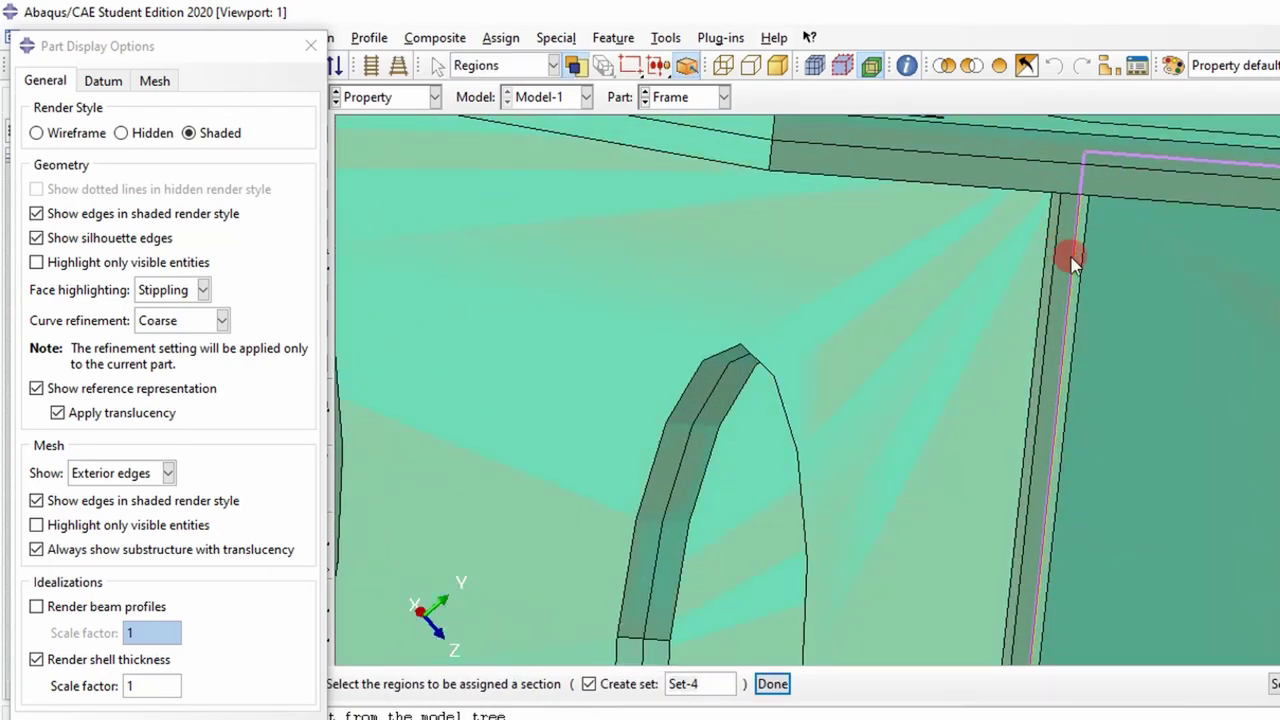
Step: Orbit, pan and zoom to inspect the perforated web, lower plate and web holes
{"action": "left_click_drag", "start_coordinate": [1072, 259], "coordinate": [915, 382], "text": "ctrl+alt"}
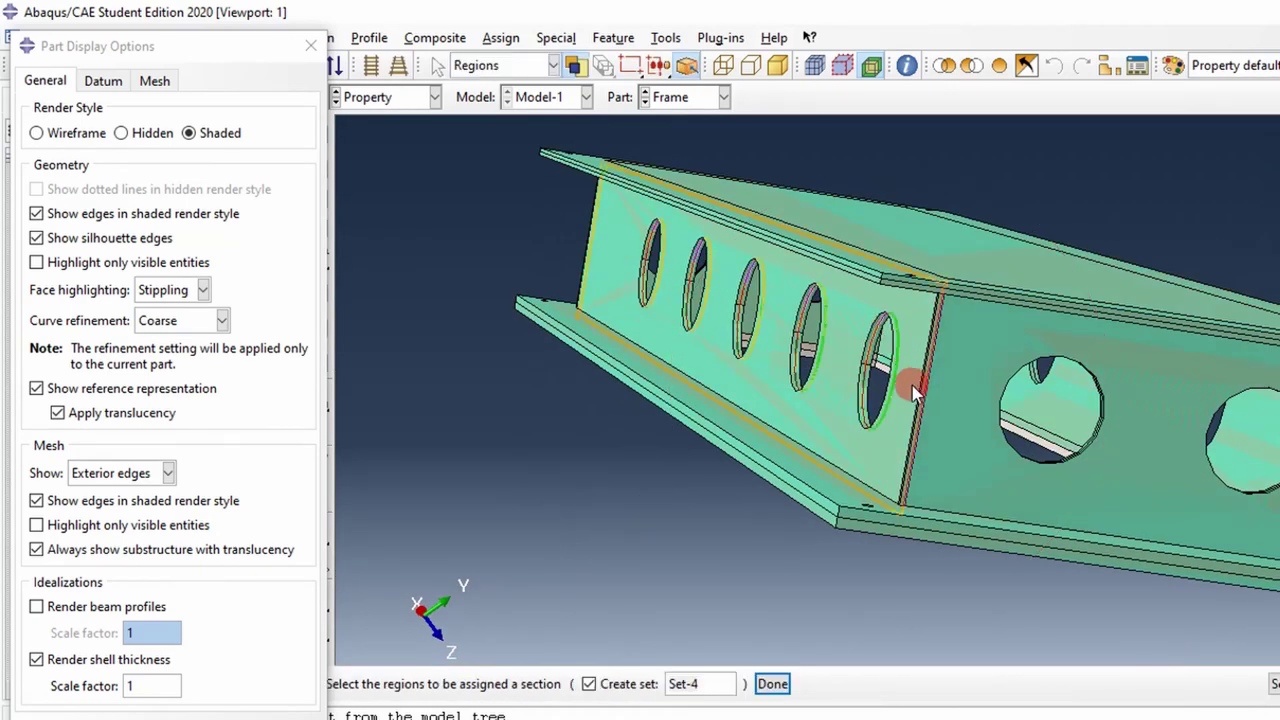
{"action": "left_click_drag", "start_coordinate": [994, 360], "coordinate": [889, 354], "text": "ctrl+alt"}
{"action": "scroll", "coordinate": [969, 282], "scroll_direction": "up", "scroll_amount": 5}
{"action": "middle_click_drag", "start_coordinate": [969, 282], "coordinate": [808, 333], "text": "ctrl+alt"}
{"action": "scroll", "coordinate": [768, 410], "scroll_direction": "up", "scroll_amount": 2}
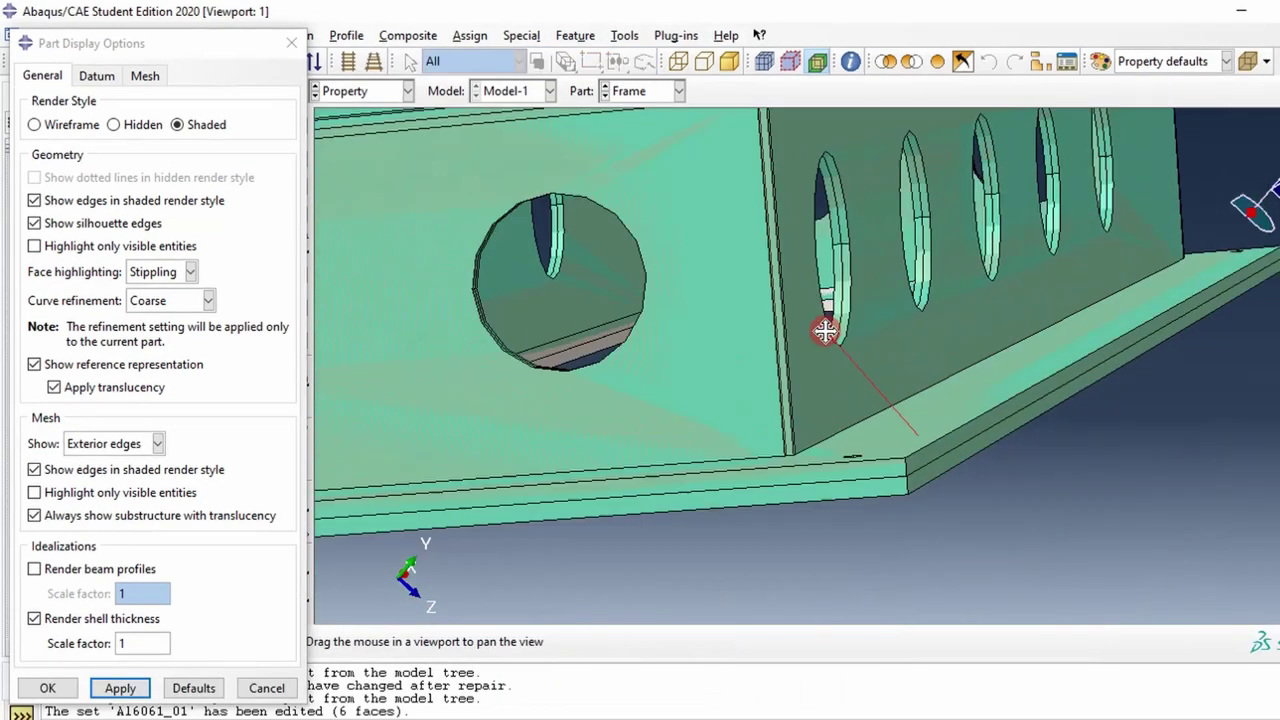
{"action": "left_click_drag", "start_coordinate": [720, 384], "coordinate": [703, 337], "text": "ctrl+alt"}
{"action": "scroll", "coordinate": [700, 360], "scroll_direction": "down", "scroll_amount": 3}
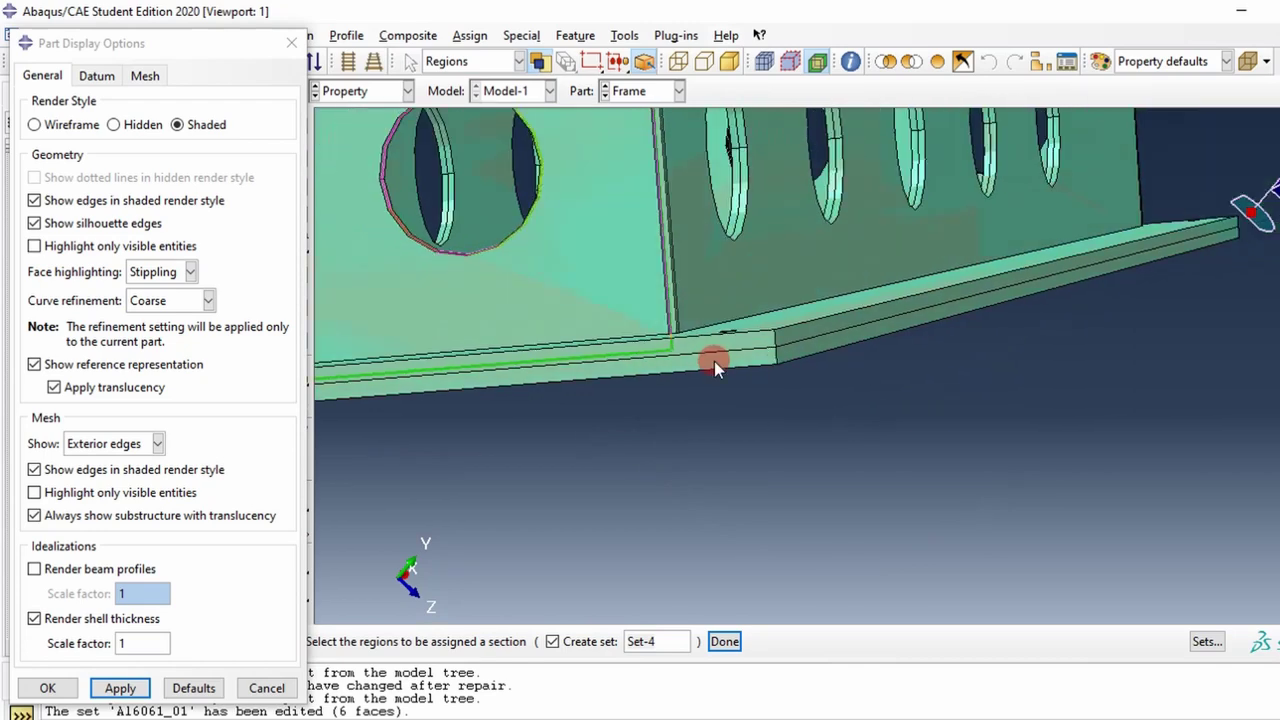
{"action": "middle_click_drag", "start_coordinate": [710, 368], "coordinate": [746, 426], "text": "ctrl+alt"}
{"action": "scroll", "coordinate": [718, 430], "scroll_direction": "up", "scroll_amount": 1}
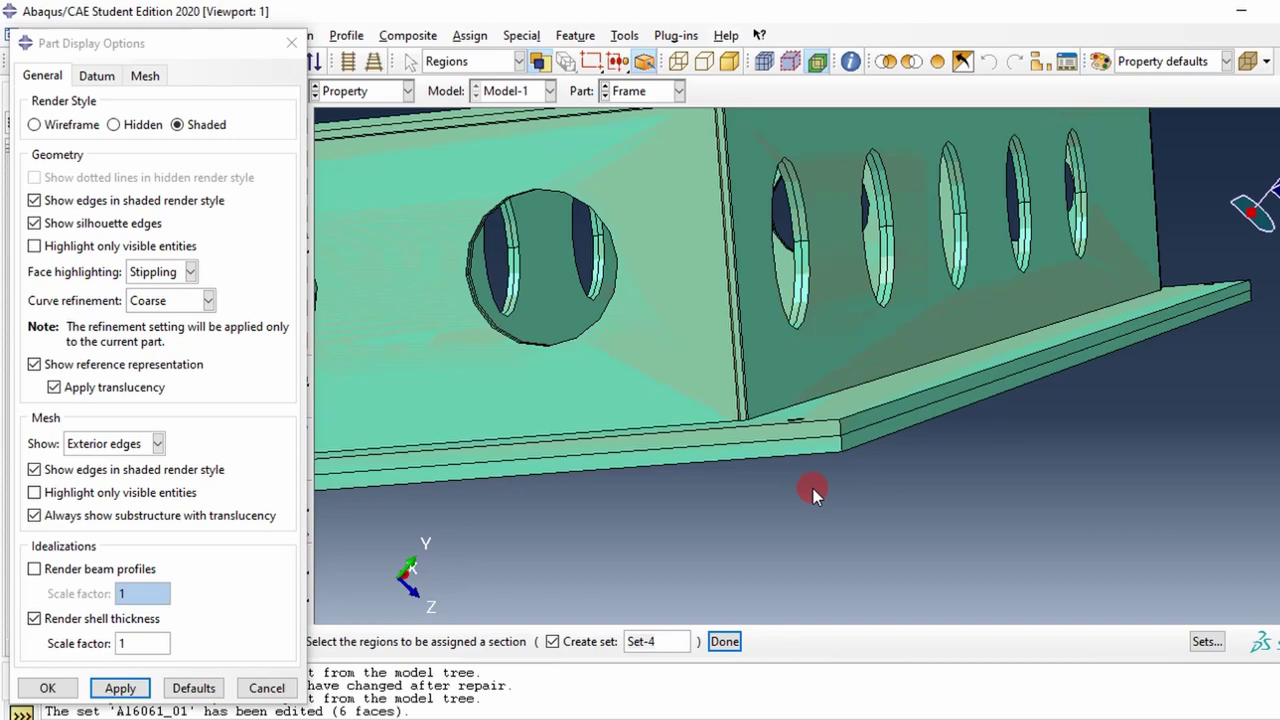
{"action": "left_click_drag", "start_coordinate": [834, 446], "coordinate": [663, 264], "text": "ctrl+alt"}
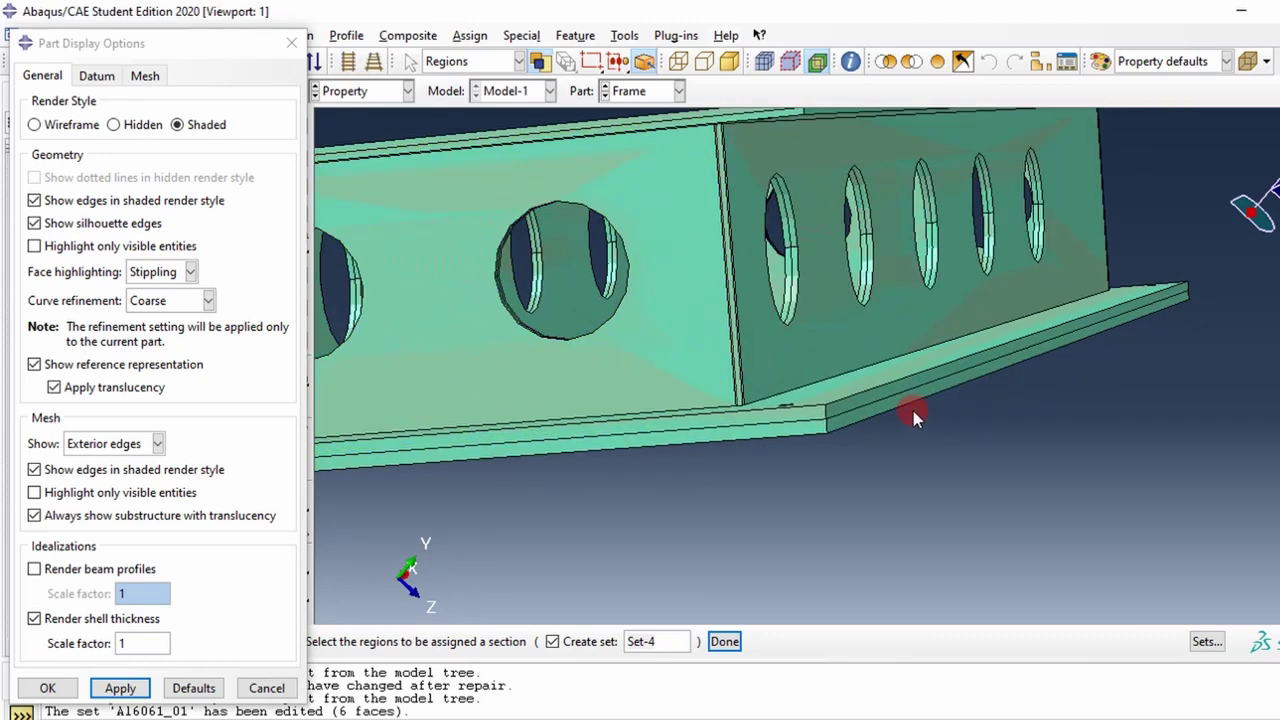
{"action": "left_click_drag", "start_coordinate": [911, 402], "coordinate": [880, 362], "text": "ctrl+alt"}
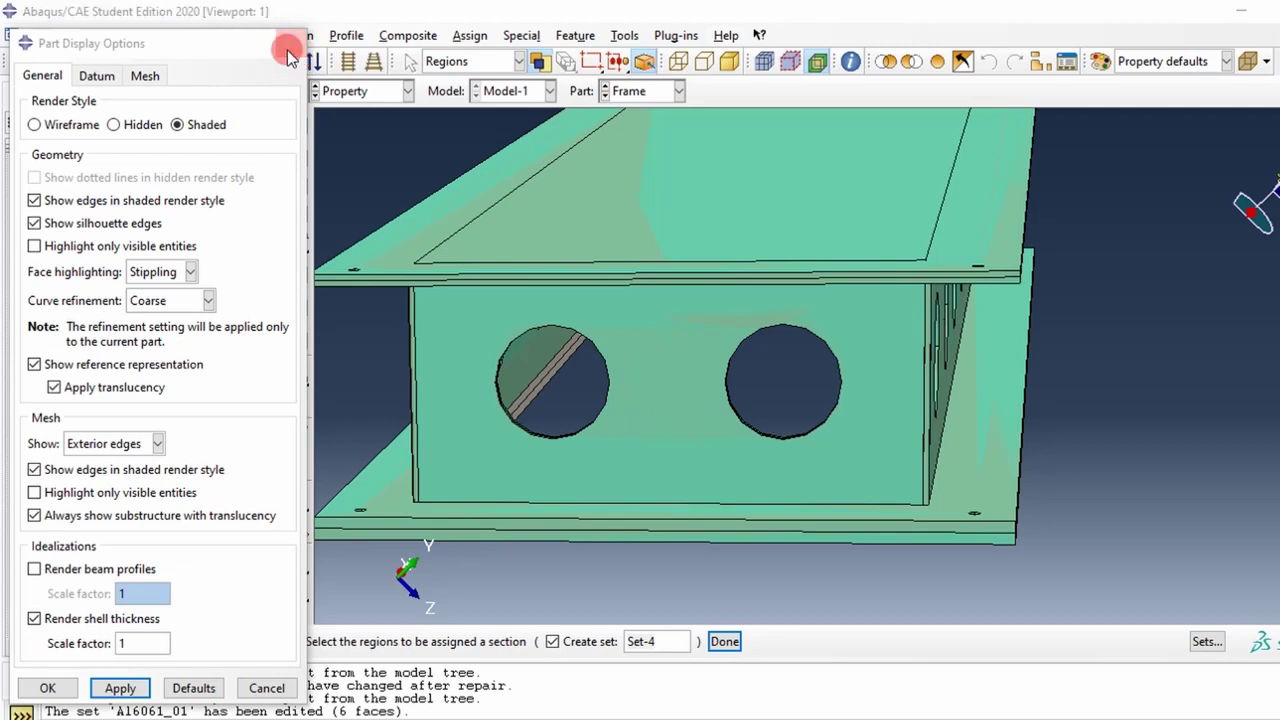
Step: Close the display options and switch the viewport to the Cover part
{"action": "left_click", "coordinate": [291, 42]}
{"action": "scroll", "coordinate": [480, 340], "scroll_direction": "down", "scroll_amount": 1}
{"action": "scroll", "coordinate": [482, 342], "scroll_direction": "down", "scroll_amount": 1}
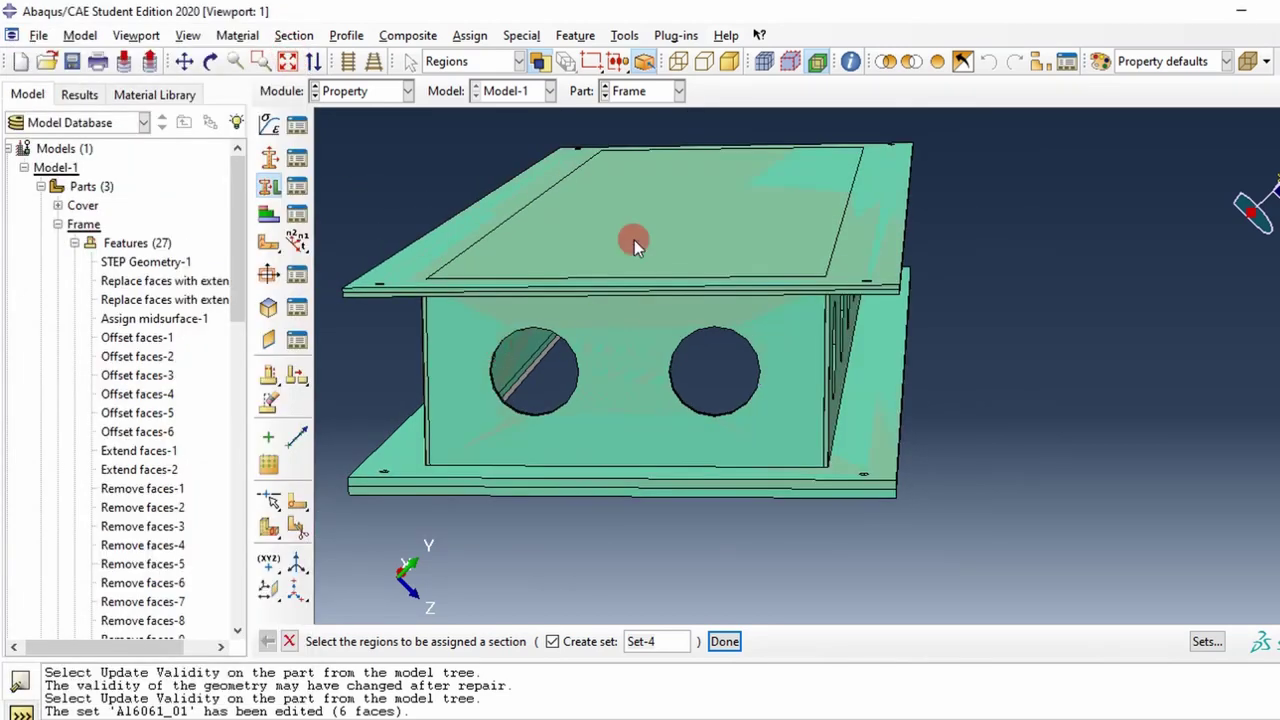
{"action": "left_click", "coordinate": [676, 90]}
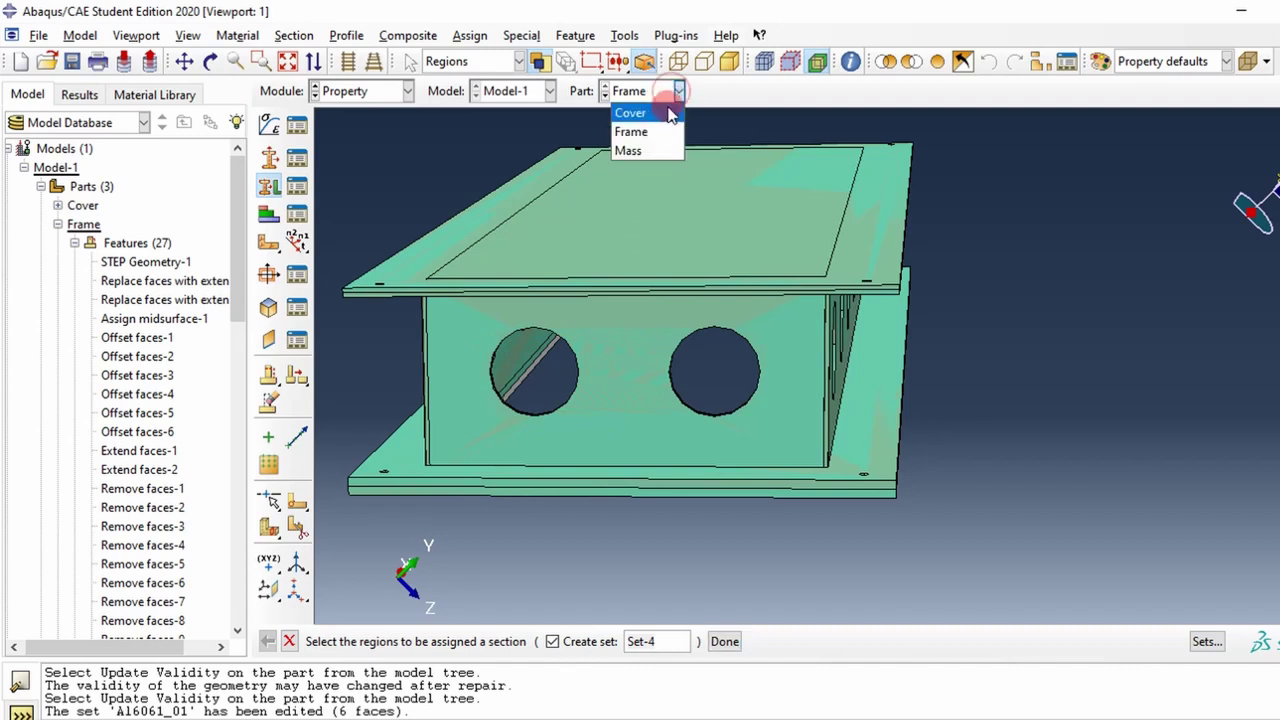
{"action": "left_click", "coordinate": [665, 114]}
{"action": "left_click_drag", "start_coordinate": [823, 437], "coordinate": [784, 405], "text": "ctrl+alt"}
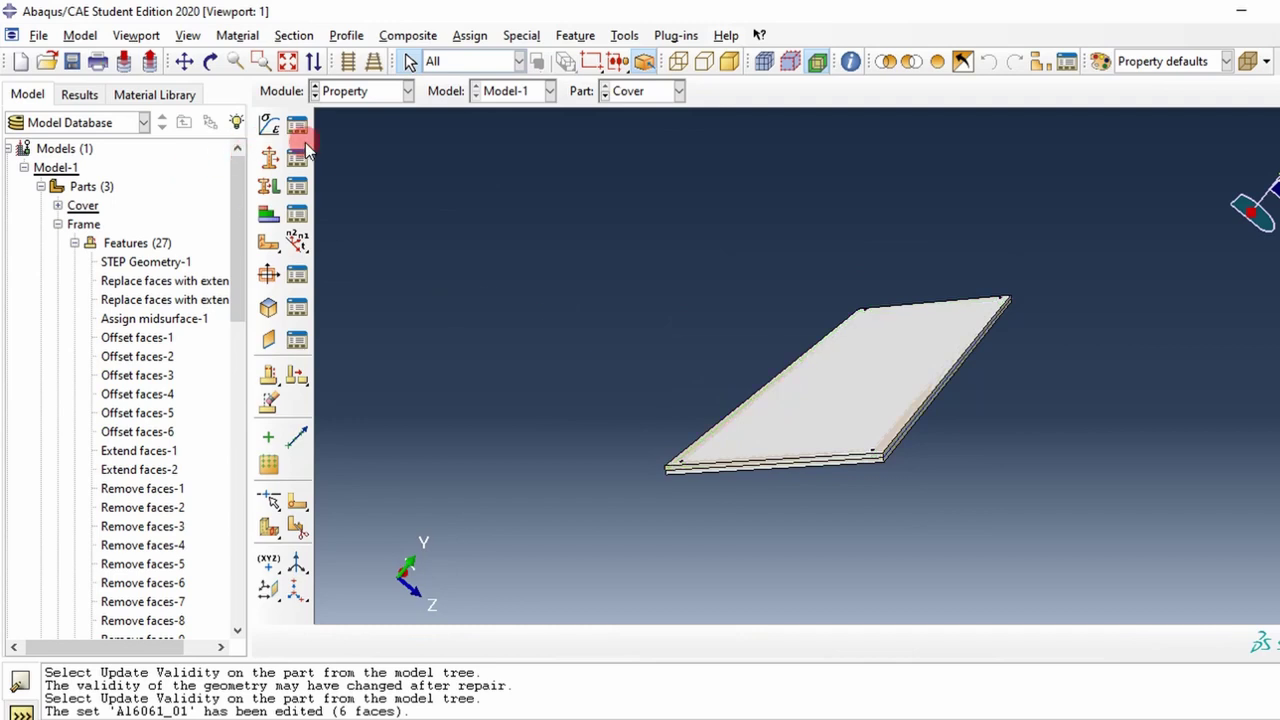
{"action": "left_click_drag", "start_coordinate": [850, 400], "coordinate": [766, 491], "text": "ctrl+alt"}
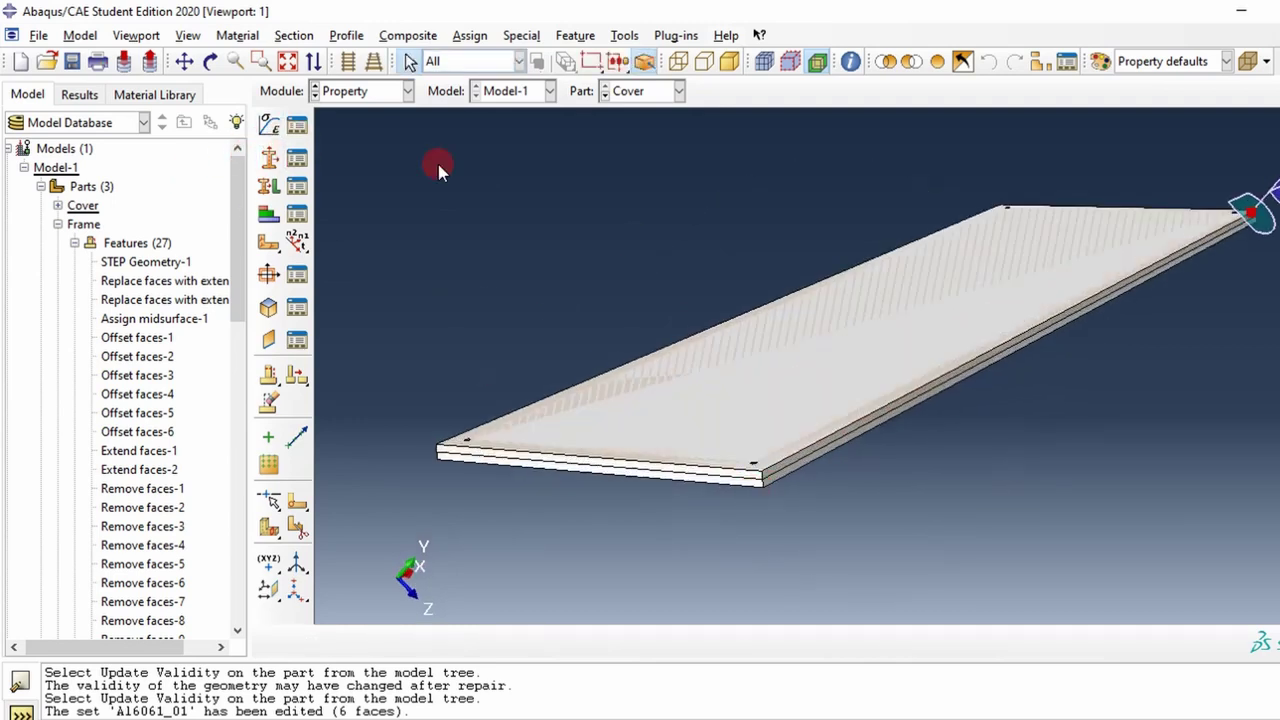
Step: Turn off reference representation and shell-thickness rendering for the Cover plate
{"action": "left_click", "coordinate": [184, 36]}
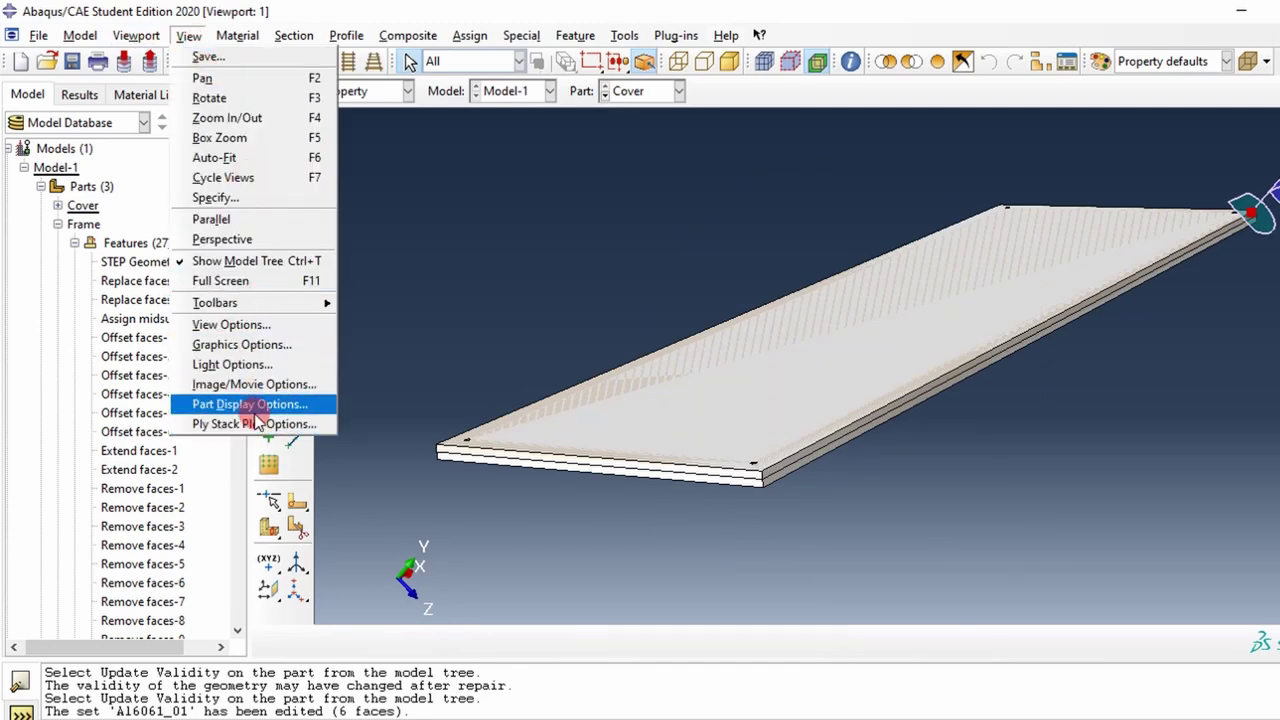
{"action": "left_click", "coordinate": [253, 407]}
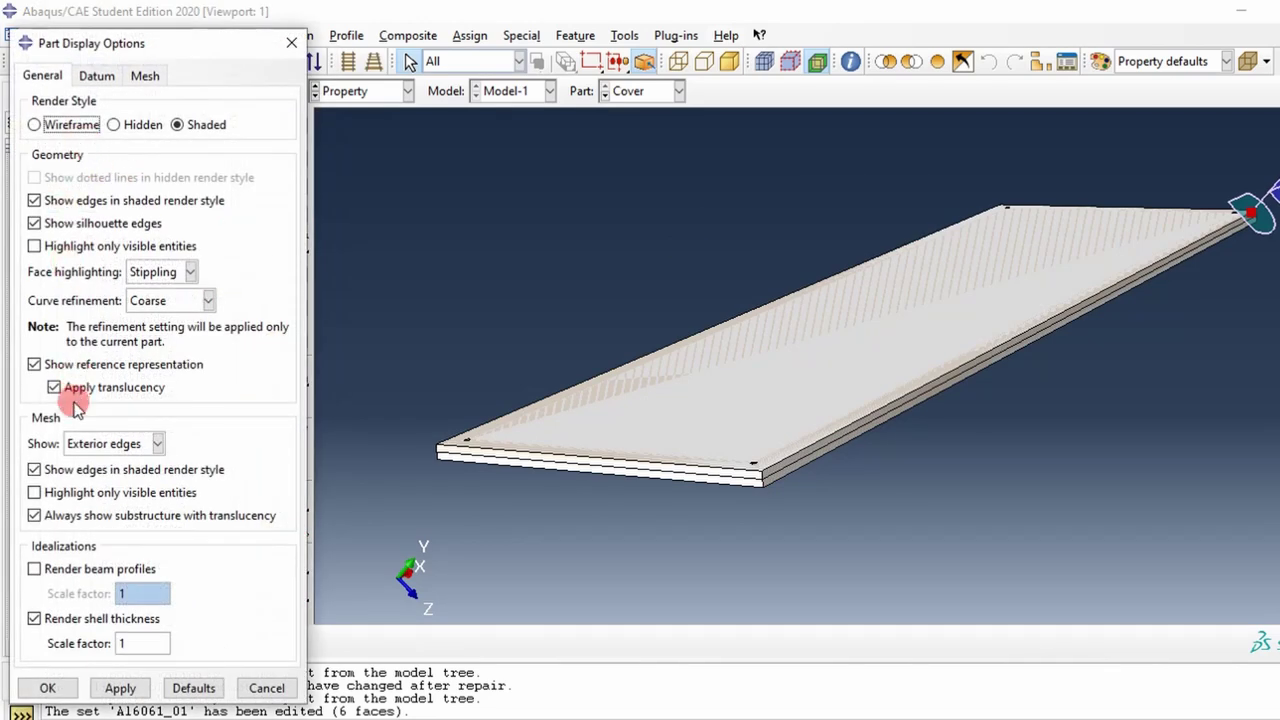
{"action": "left_click", "coordinate": [35, 365]}
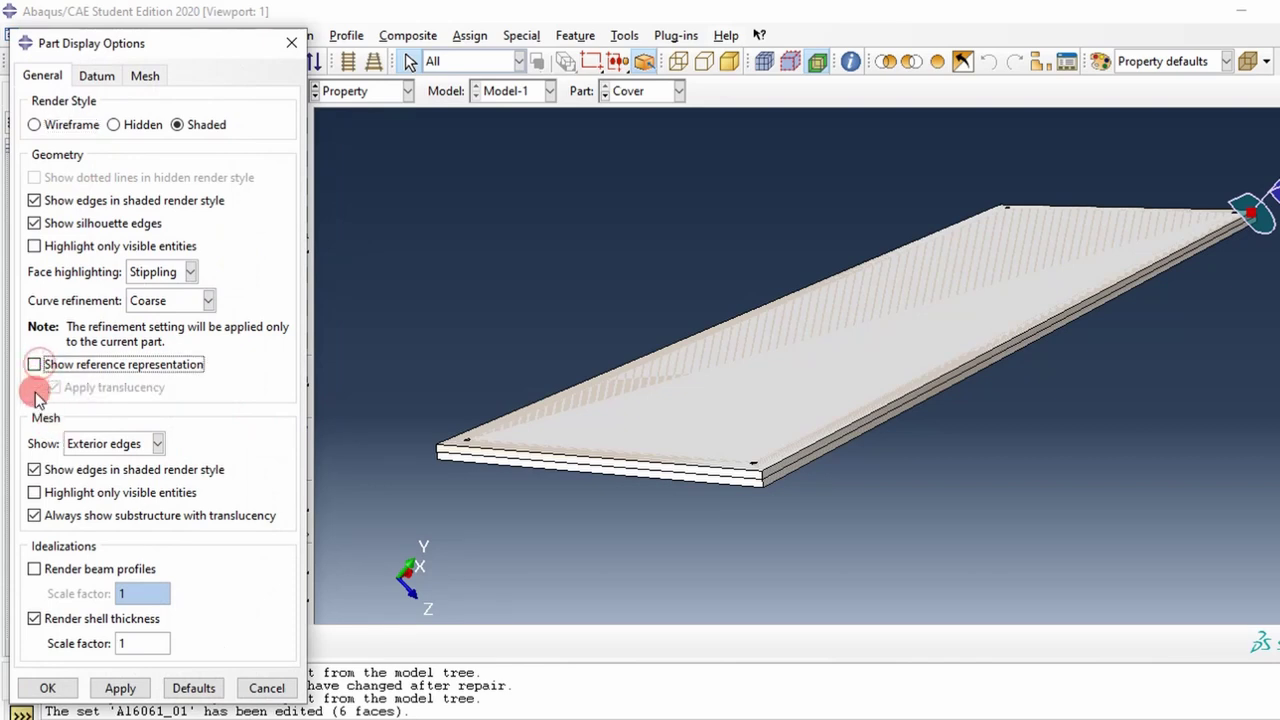
{"action": "left_click", "coordinate": [35, 618]}
{"action": "left_click", "coordinate": [120, 688]}
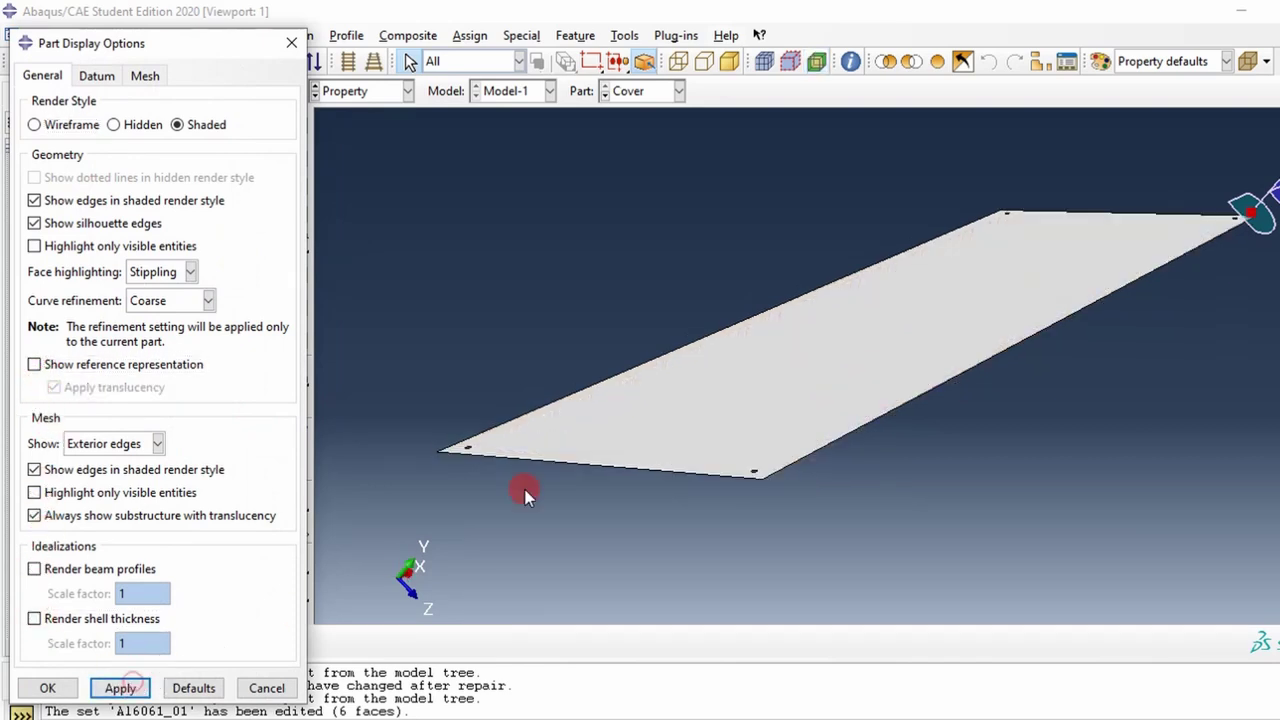
{"action": "left_click", "coordinate": [928, 587]}
{"action": "left_click", "coordinate": [47, 688]}
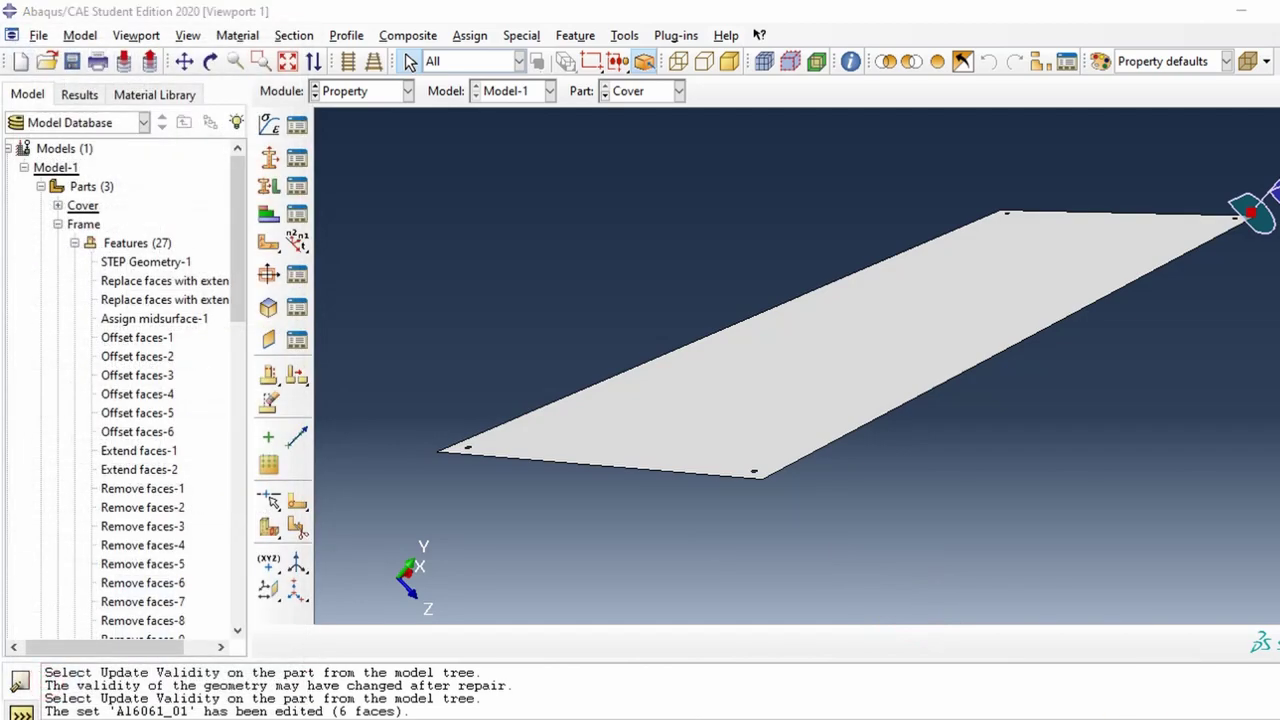
Step: In Creo, open the cover plate part COVER_1.PRT from the COMPONENT assembly
{"action": "left_click", "coordinate": [918, 666]}
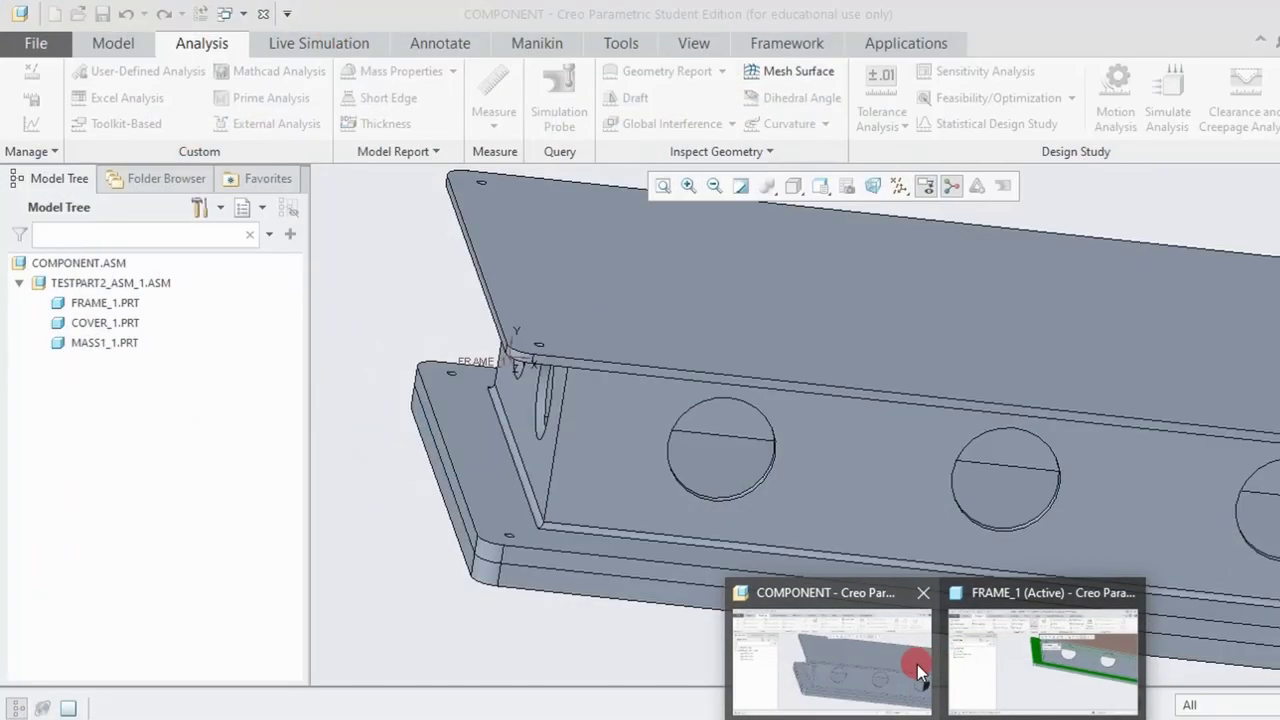
{"action": "left_click", "coordinate": [676, 600]}
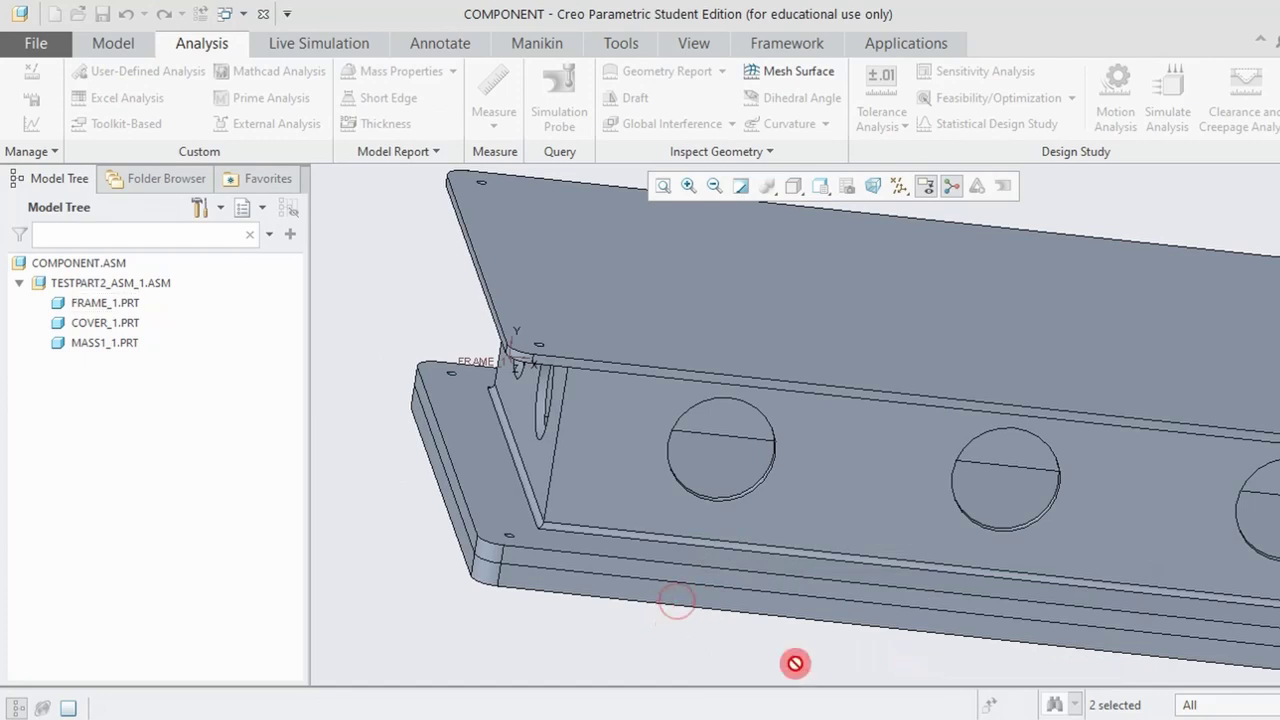
{"action": "left_click", "coordinate": [612, 592]}
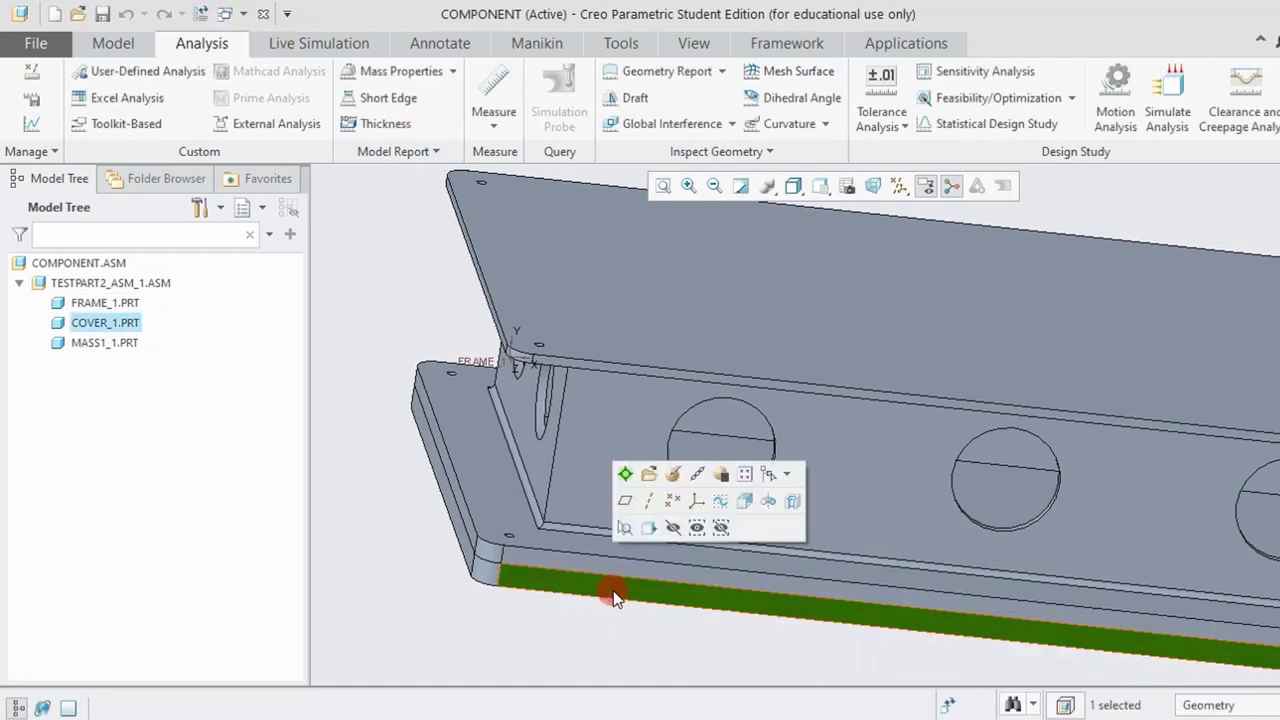
{"action": "left_click", "coordinate": [647, 475]}
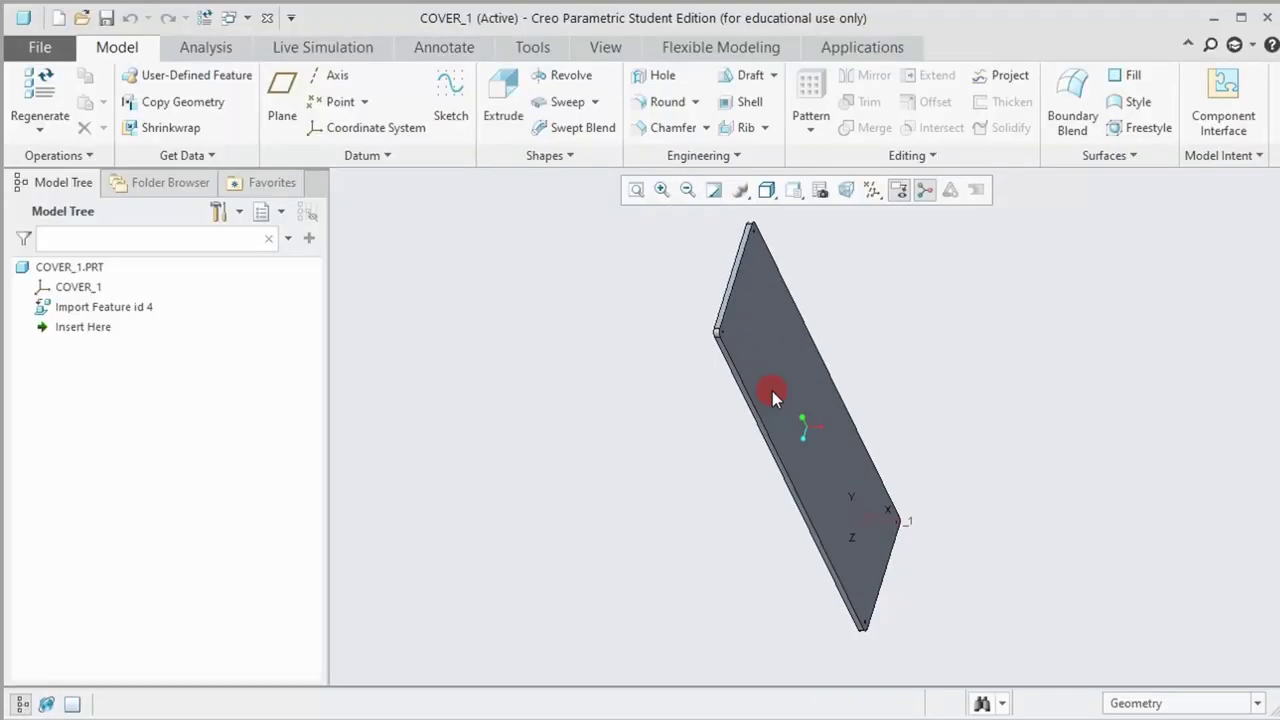
{"action": "middle_click_drag", "start_coordinate": [773, 397], "coordinate": [722, 468]}
{"action": "scroll", "coordinate": [591, 340], "scroll_direction": "down", "scroll_amount": 3}
Step: Measure the distance between the cover plate's two faces as 0.250000 in, then close the part window
{"action": "left_click", "coordinate": [240, 54]}
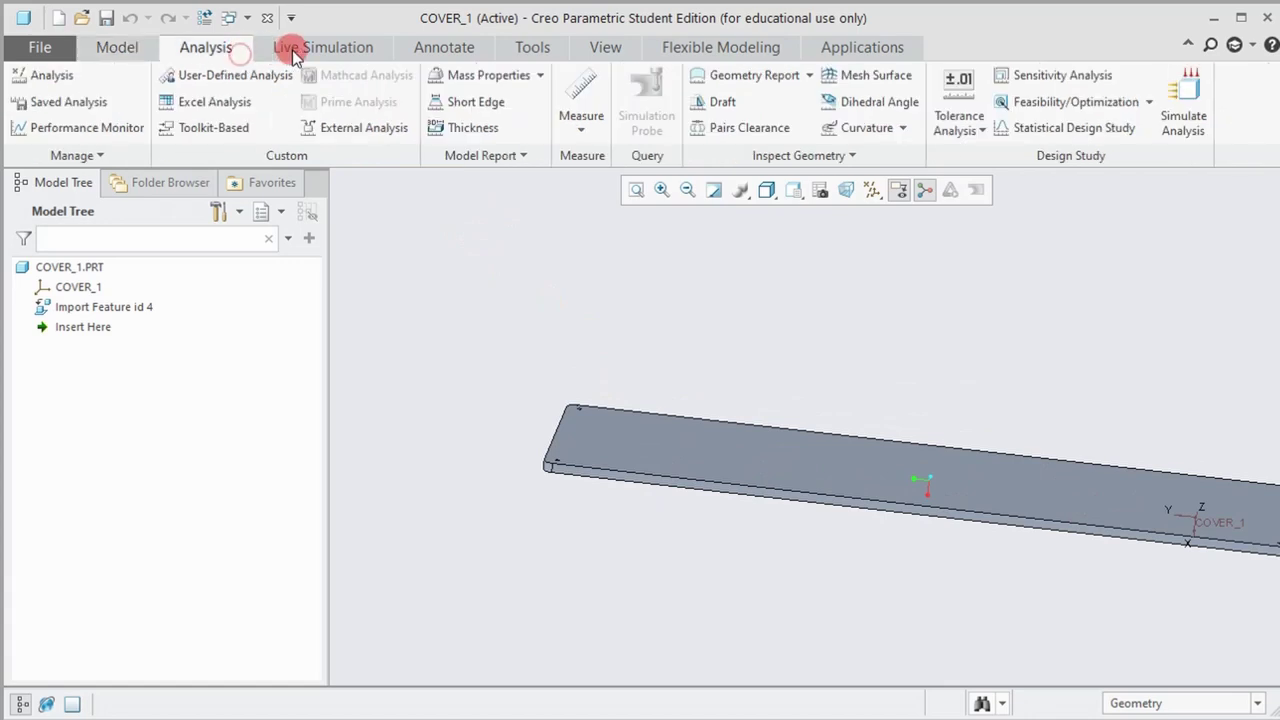
{"action": "left_click", "coordinate": [580, 95]}
{"action": "left_click", "coordinate": [609, 450]}
{"action": "mouse_move", "coordinate": [609, 450]}
{"action": "middle_mouse_down"}
{"action": "mouse_move", "coordinate": [669, 437]}
{"action": "mouse_move", "coordinate": [605, 428]}
{"action": "middle_mouse_up"}
{"action": "left_click", "coordinate": [592, 441], "text": "ctrl"}
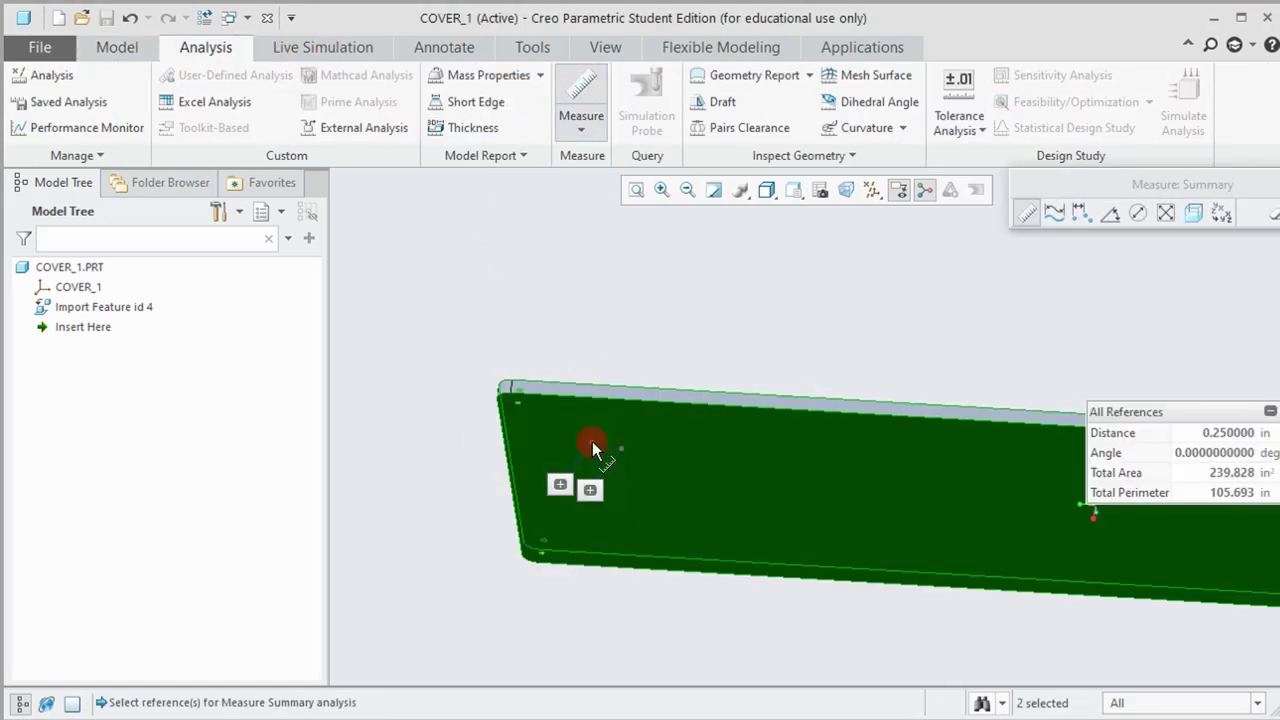
{"action": "middle_click_drag", "start_coordinate": [766, 409], "coordinate": [741, 474]}
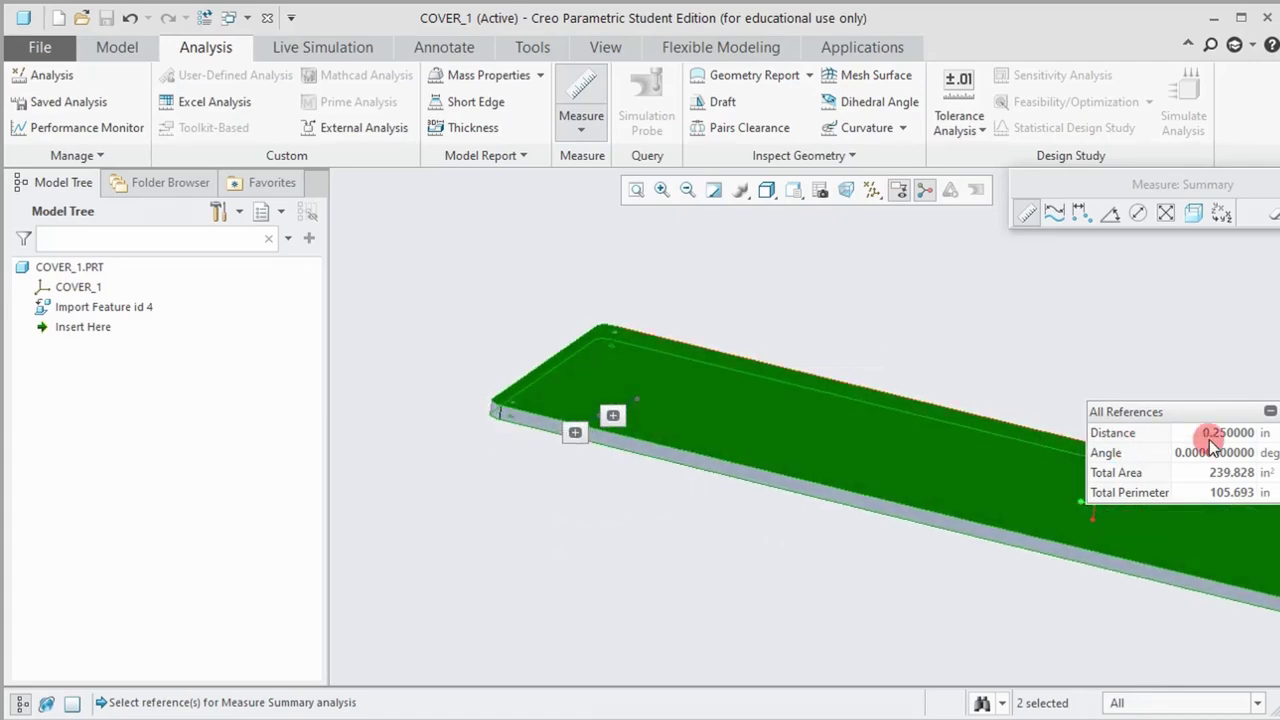
{"action": "left_click", "coordinate": [1217, 20]}
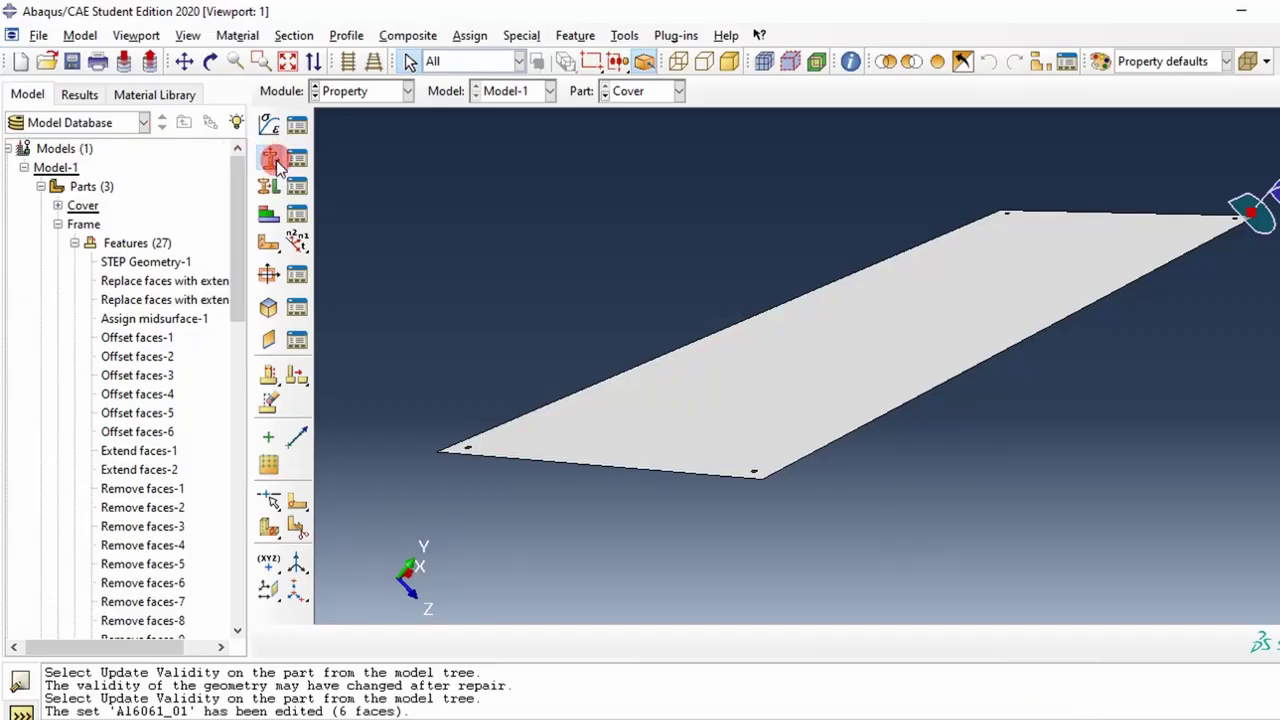
Step: Create homogeneous shell section Al7050_25 with thickness .25 and material Al7050
{"action": "left_click", "coordinate": [273, 159]}
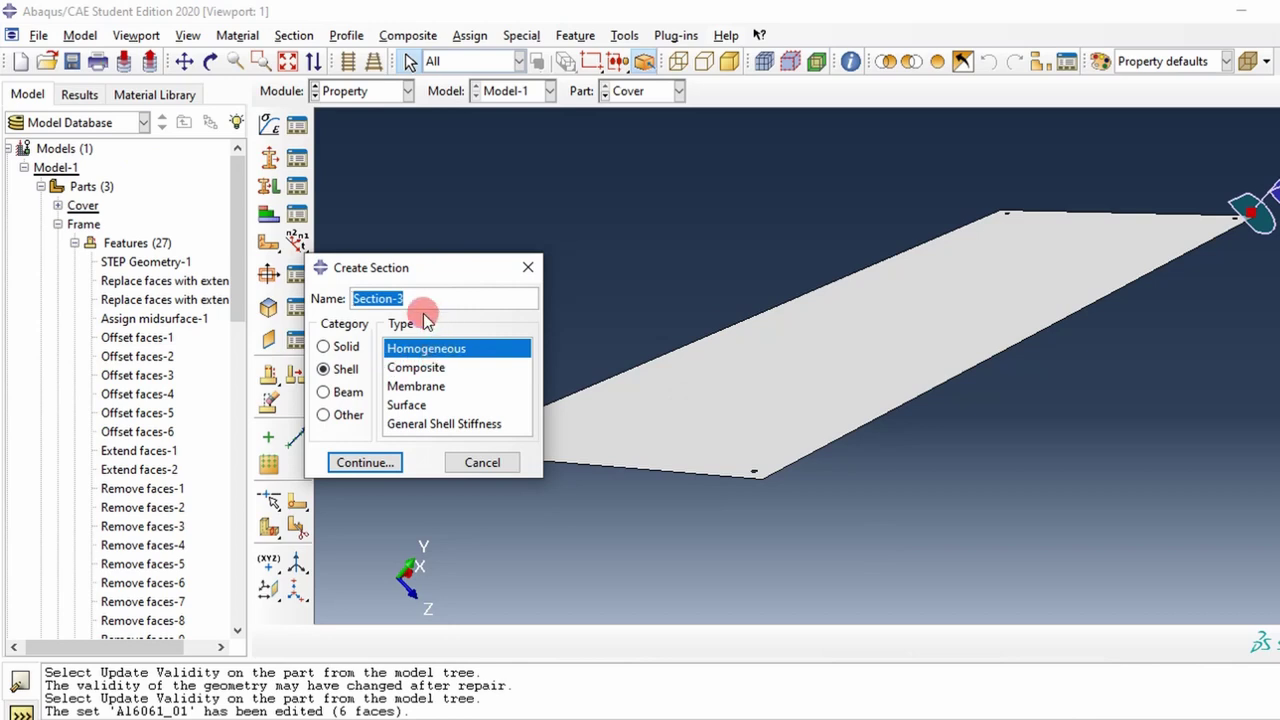
{"action": "left_click", "coordinate": [370, 461]}
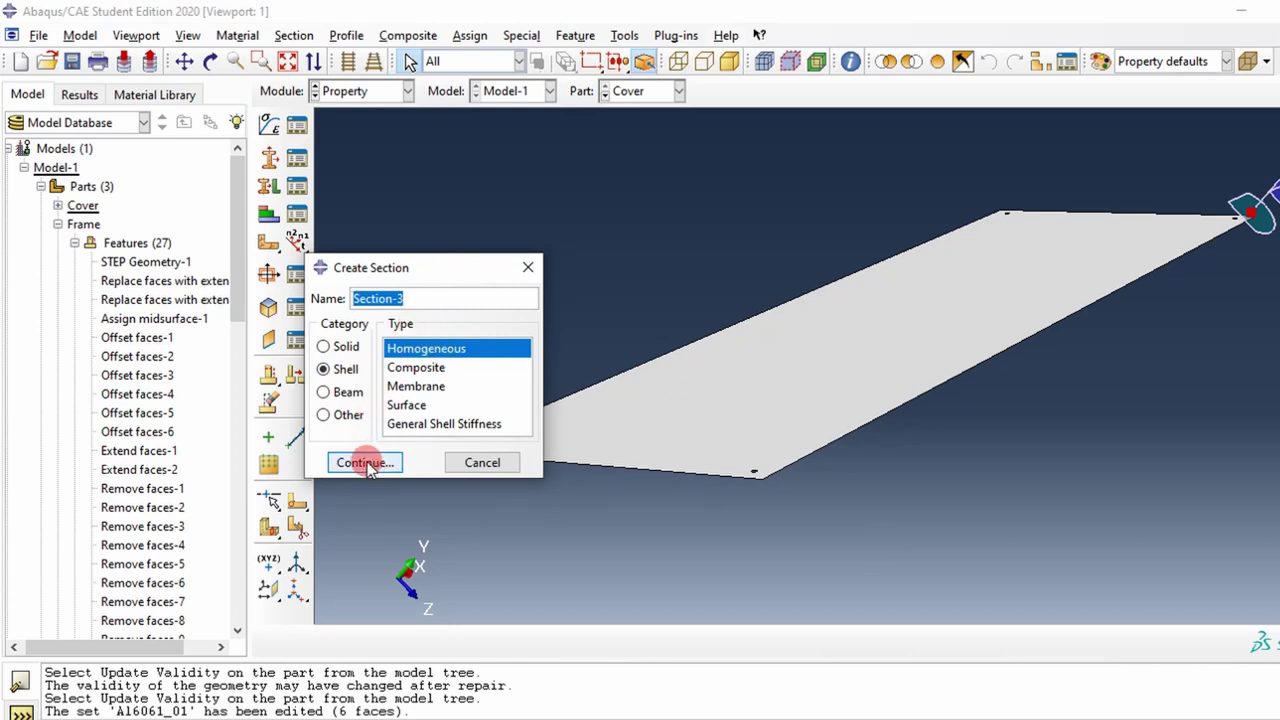
{"action": "left_click", "coordinate": [420, 278]}
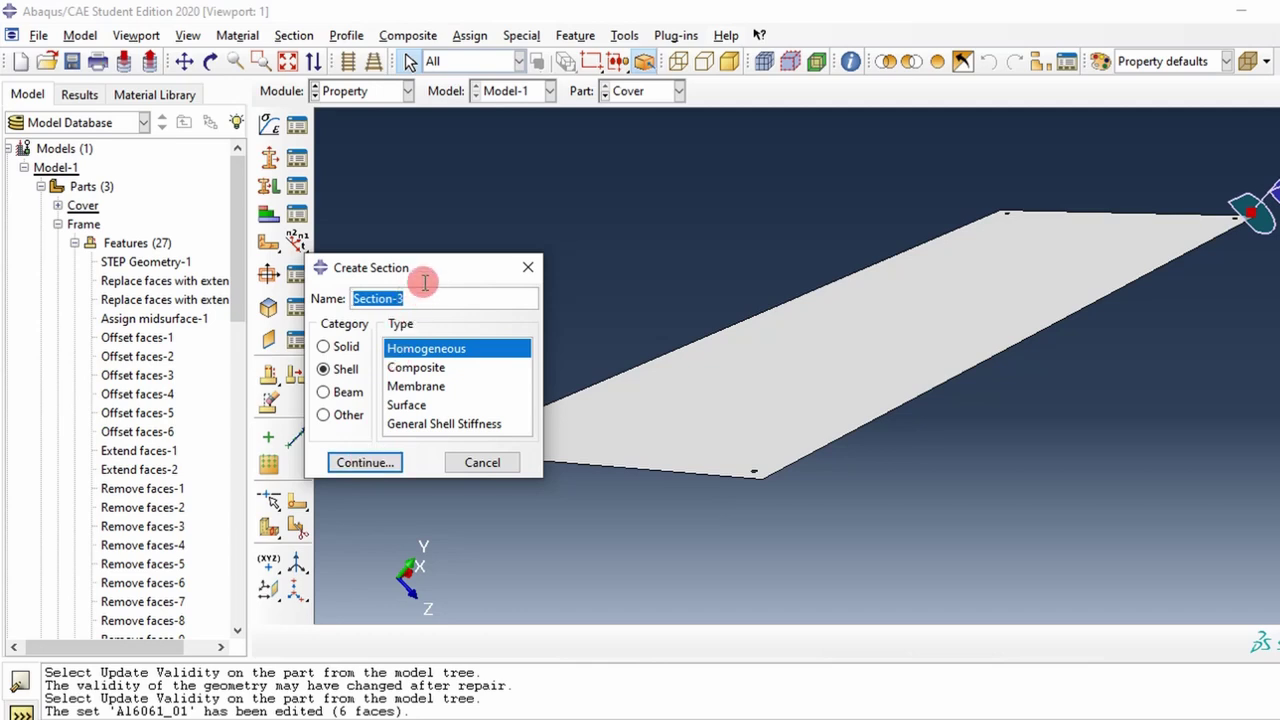
{"action": "type", "text": "A"}
{"action": "type", "text": "l7050_25"}
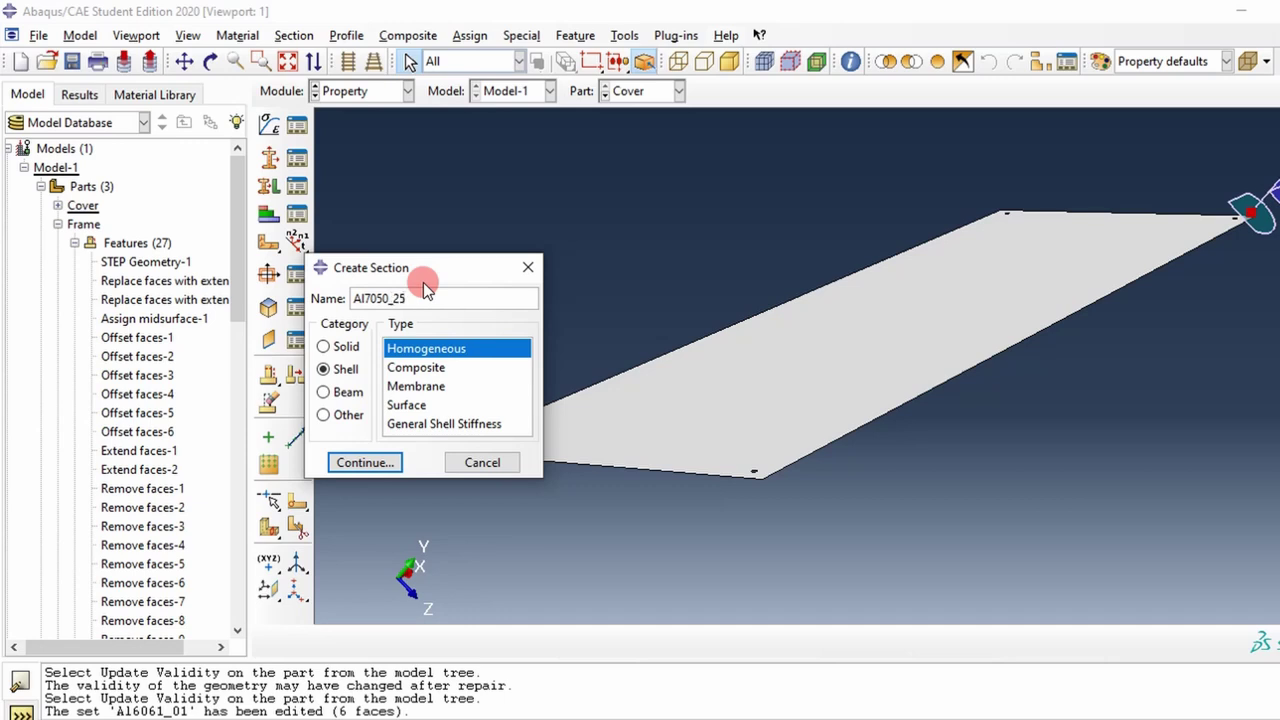
{"action": "left_click", "coordinate": [382, 463]}
{"action": "left_click", "coordinate": [309, 262]}
{"action": "type", "text": ".25"}
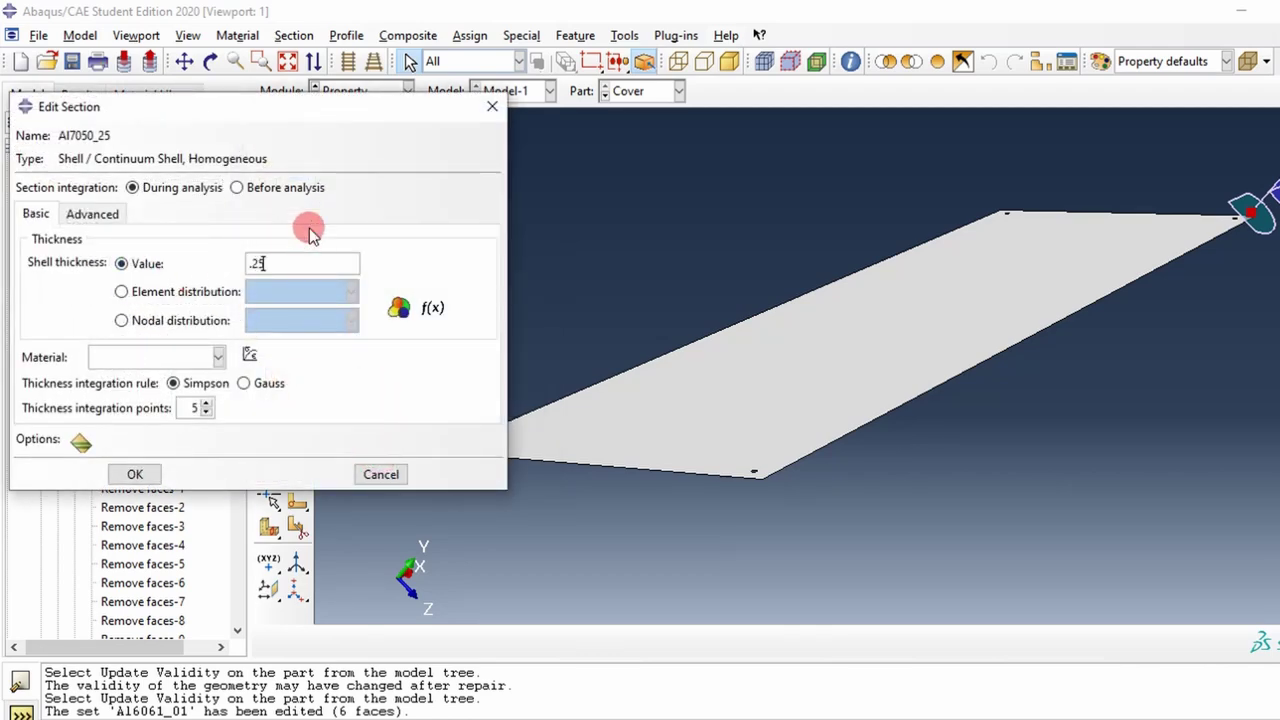
{"action": "left_click", "coordinate": [177, 358]}
{"action": "left_click", "coordinate": [150, 398]}
{"action": "left_click", "coordinate": [135, 474]}
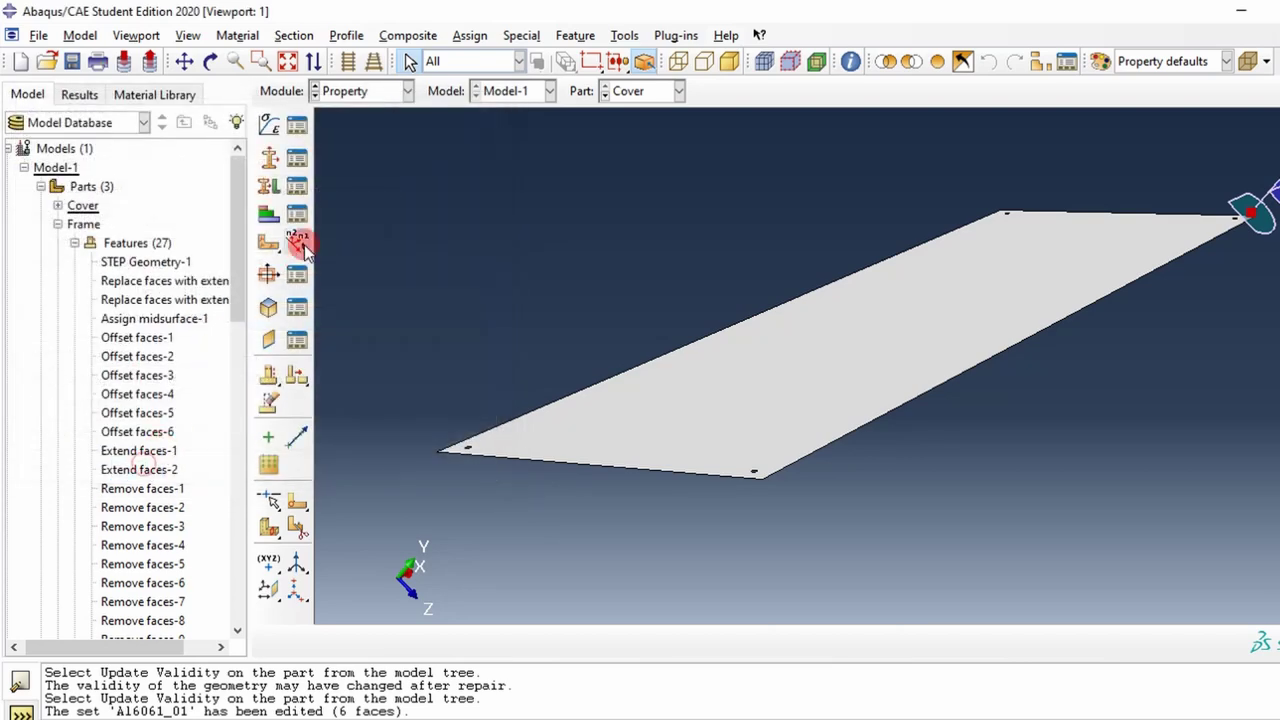
Step: Assign section Al7050_25 to the whole cover plate face through a named set
{"action": "left_click", "coordinate": [268, 186]}
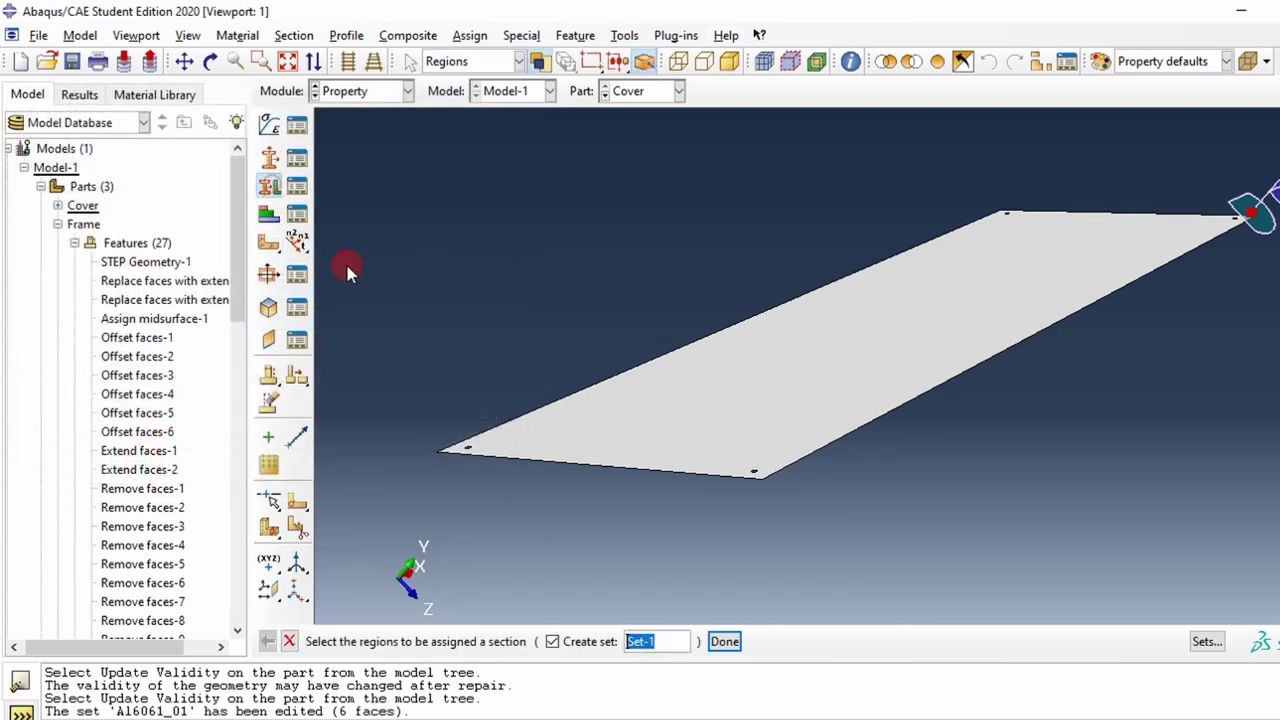
{"action": "left_click", "coordinate": [742, 420]}
{"action": "left_click", "coordinate": [687, 441]}
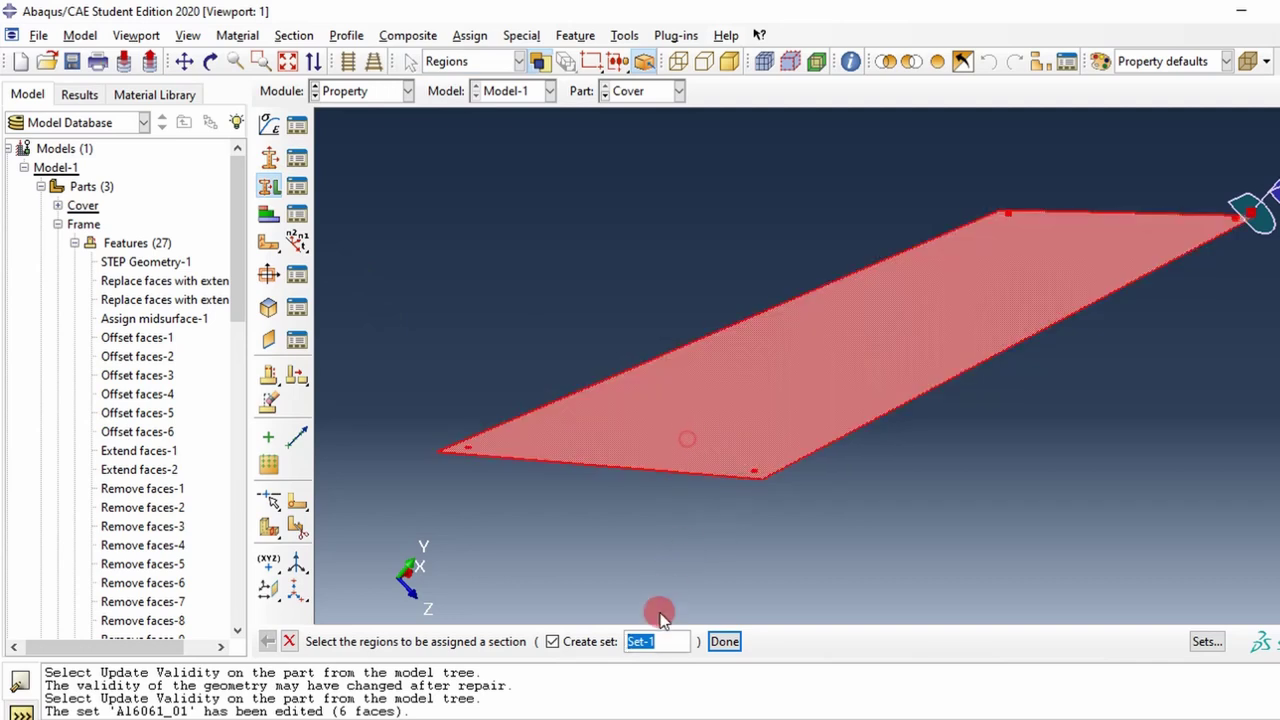
{"action": "type", "text": "Al7050_2"}
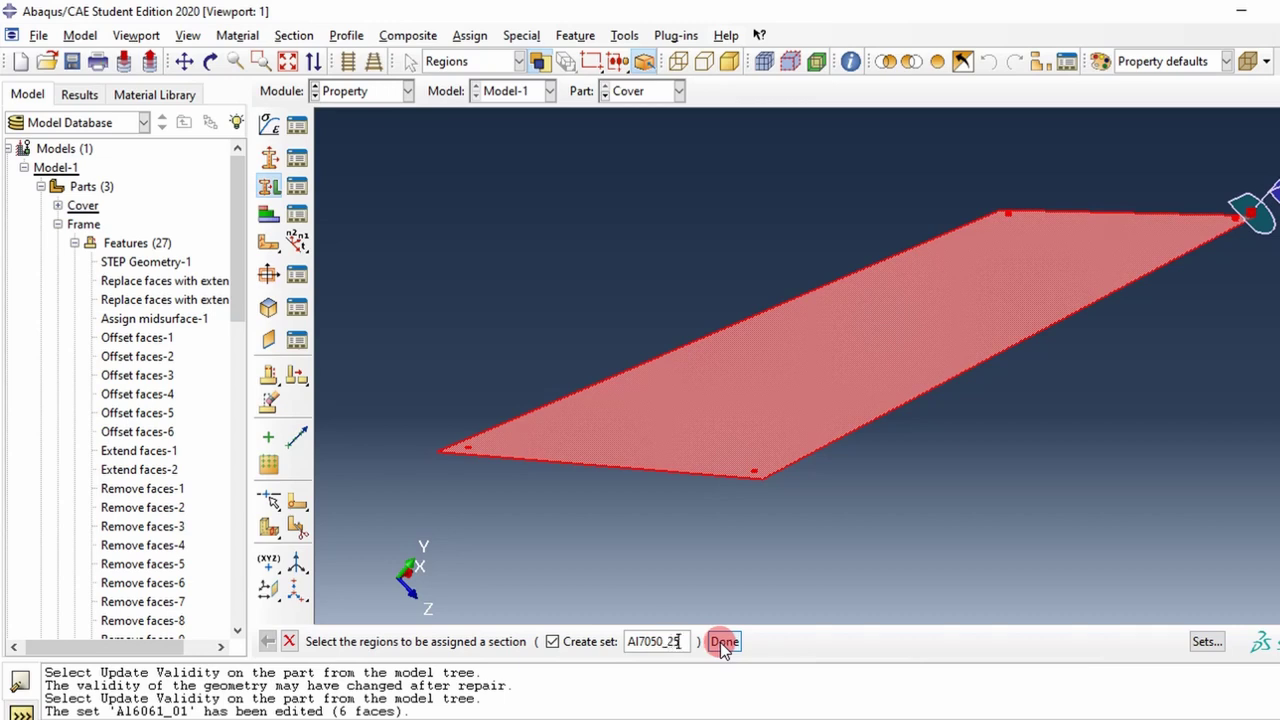
{"action": "left_click", "coordinate": [722, 645]}
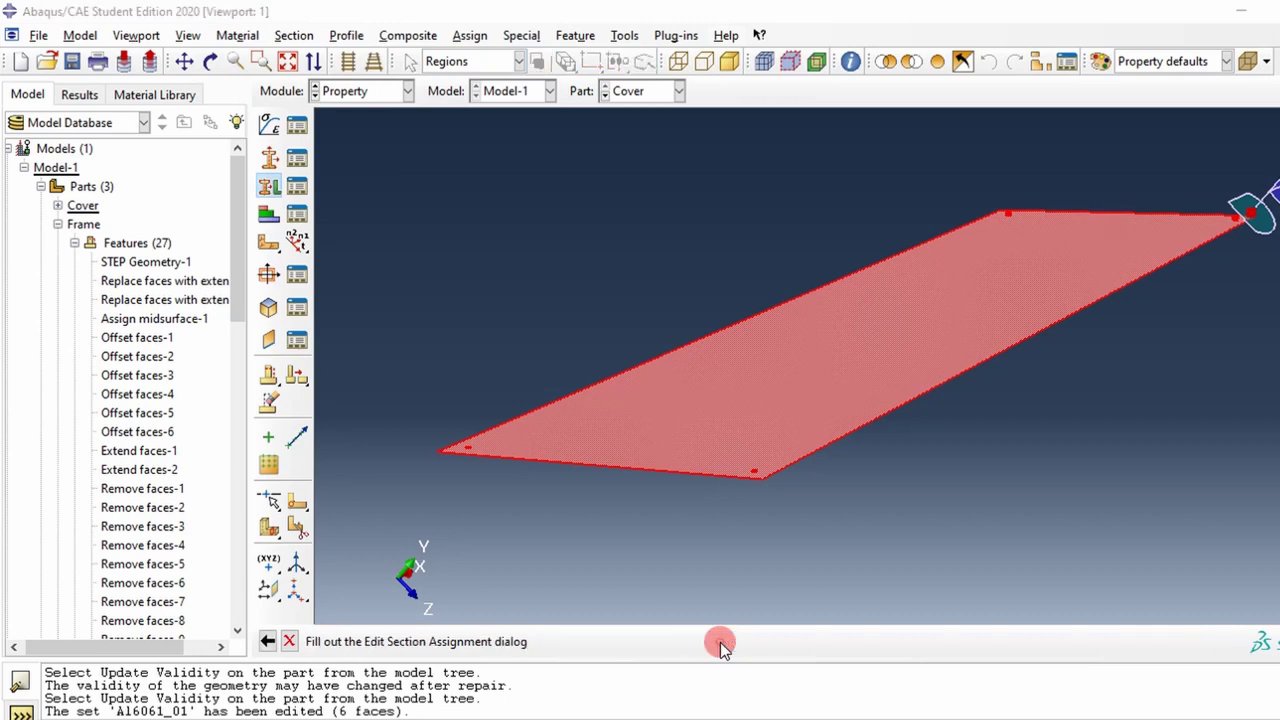
{"action": "left_click", "coordinate": [262, 325]}
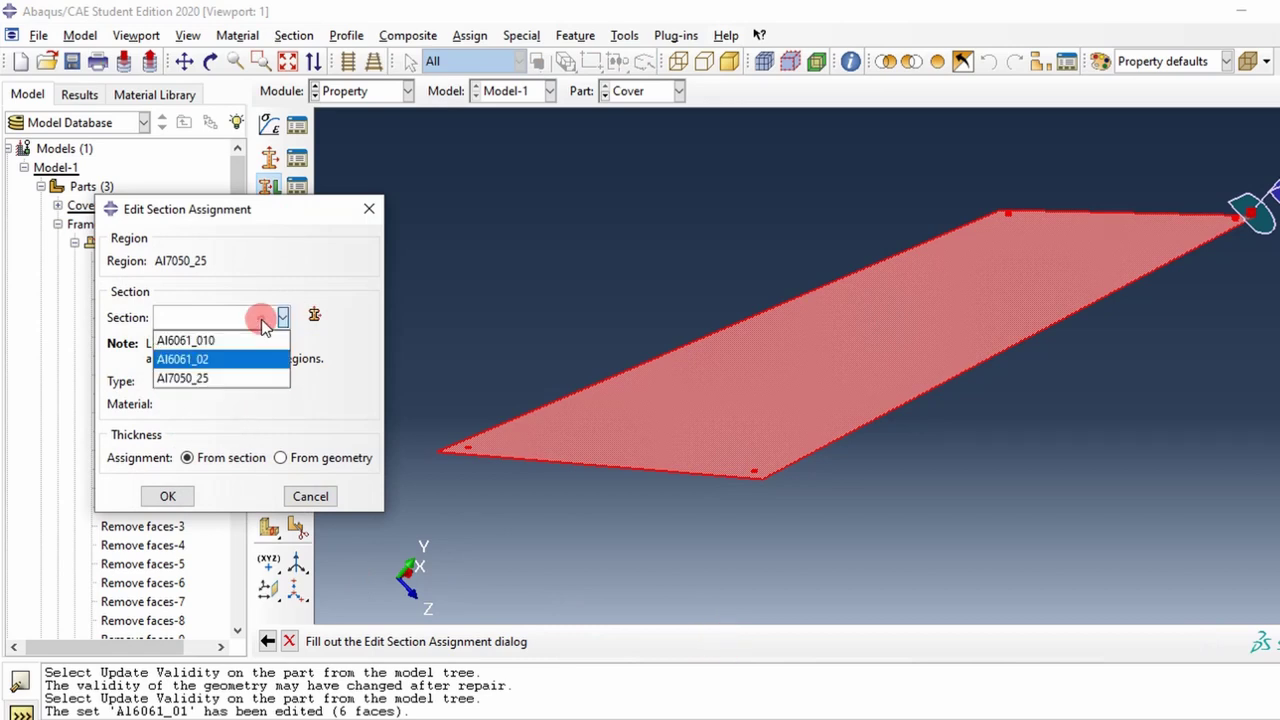
{"action": "left_click", "coordinate": [200, 378]}
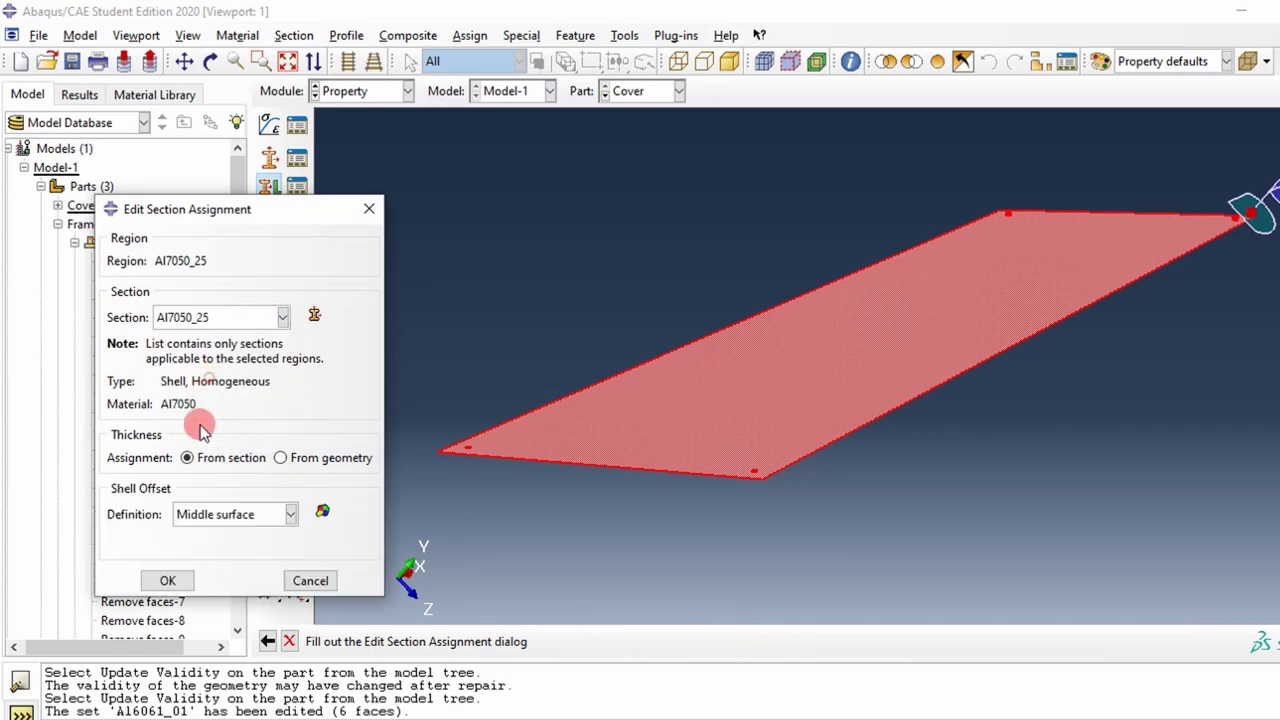
{"action": "left_click", "coordinate": [170, 578]}
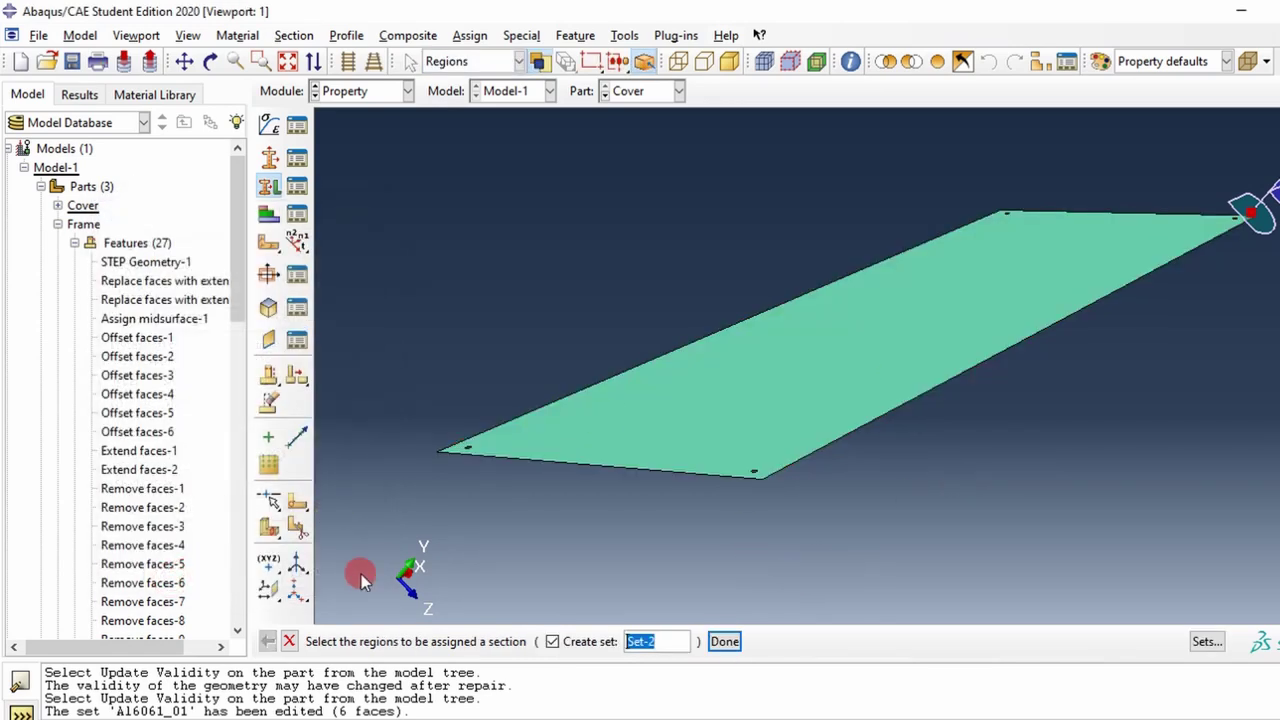
{"action": "left_click", "coordinate": [289, 641]}
Step: Orbit the green cover plate, then open the Part list showing Cover, Frame and Mass
{"action": "left_click_drag", "start_coordinate": [876, 422], "coordinate": [603, 203], "text": "ctrl+alt"}
{"action": "left_click", "coordinate": [549, 91]}
{"action": "left_click", "coordinate": [545, 92]}
{"action": "left_click", "coordinate": [633, 90]}
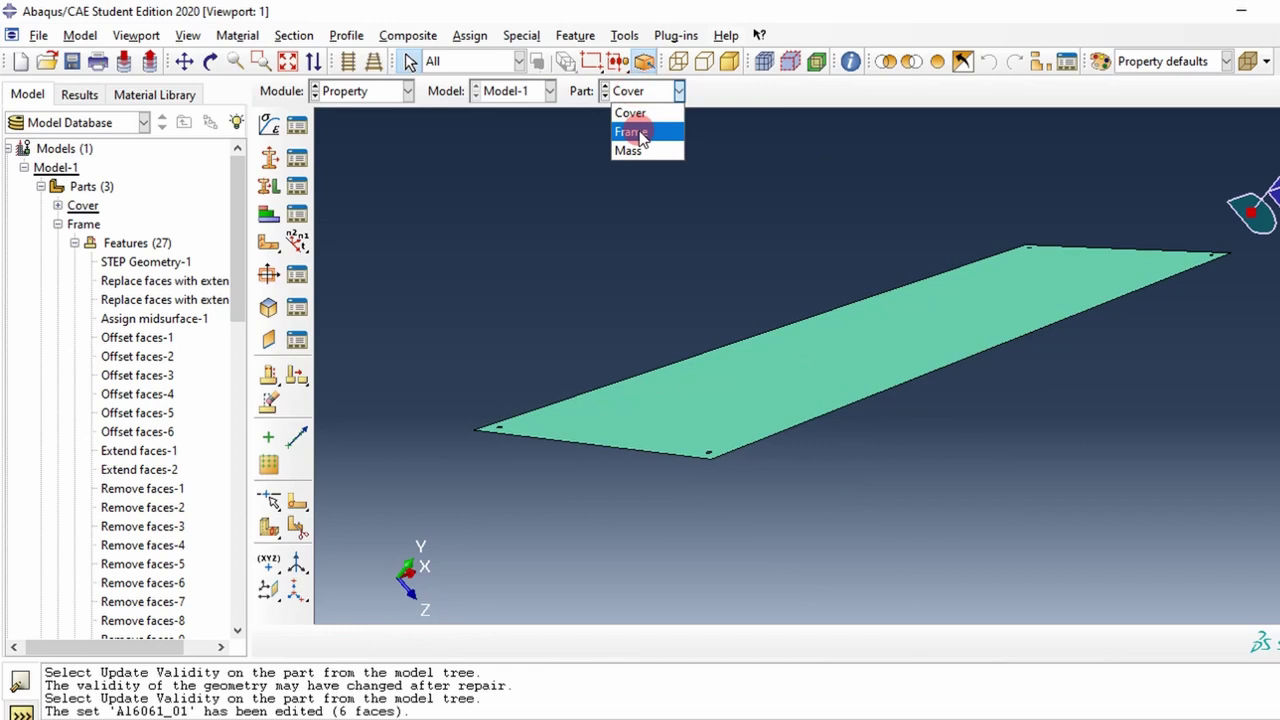